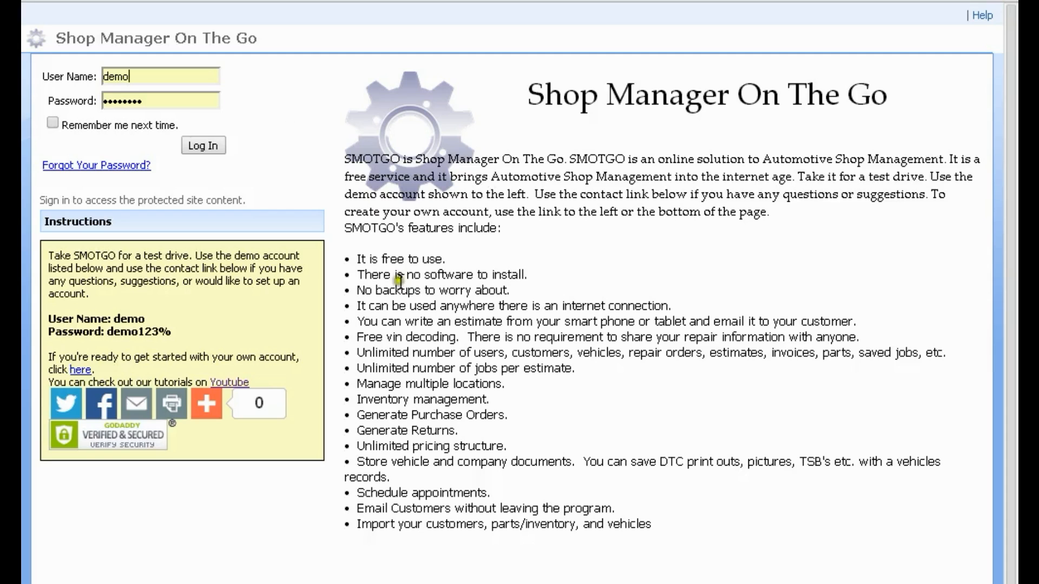
- Log in to the demo account and open the 2/12/2014 work request for the 2000 Volvo S70 for editing
{"action": "left_click", "coordinate": [201, 146]}
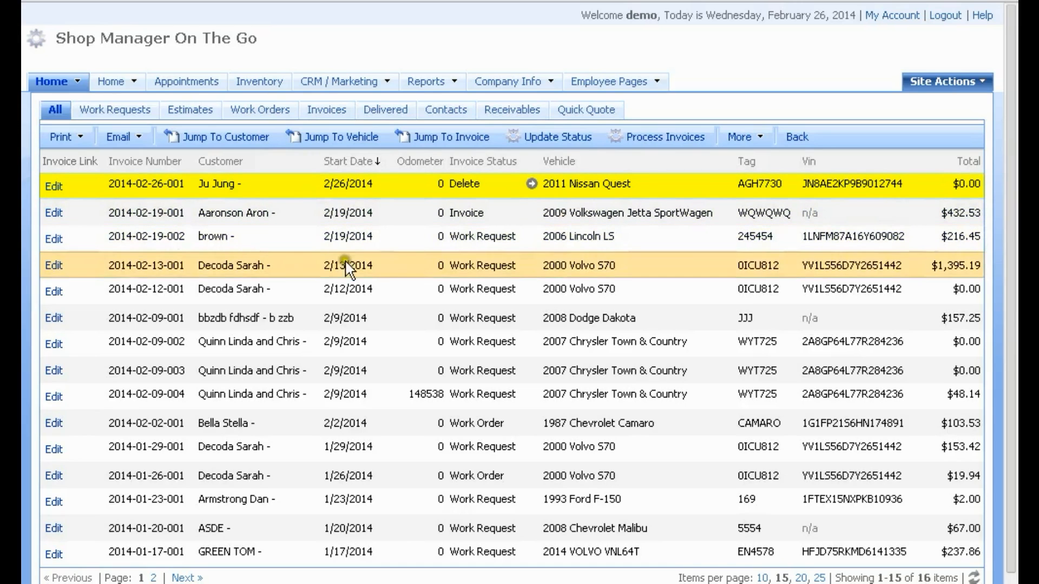
{"action": "left_click", "coordinate": [54, 292]}
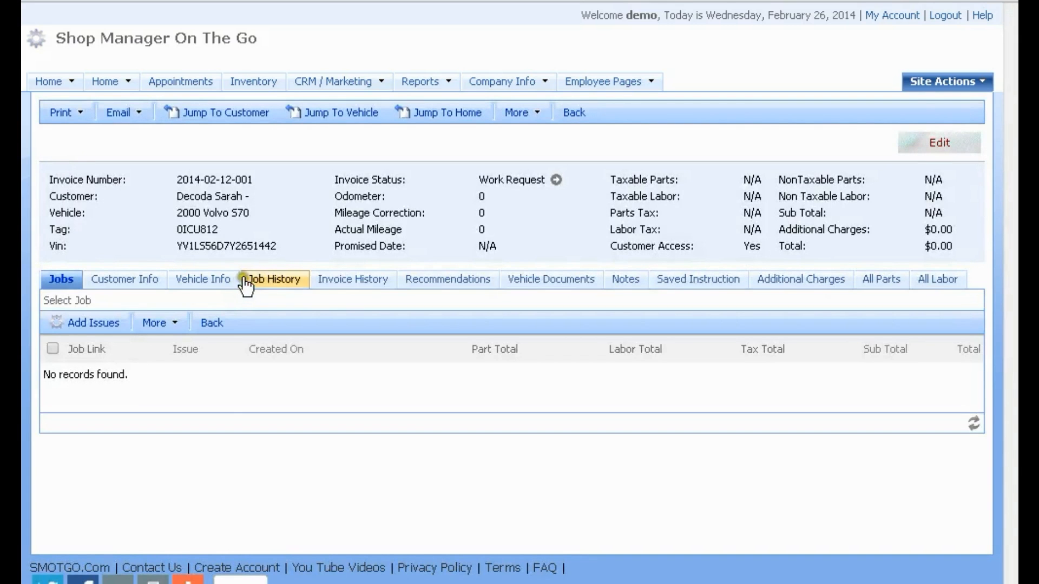
- Add three issues to the work request: Job one, Job two and Job three
{"action": "left_click", "coordinate": [101, 325]}
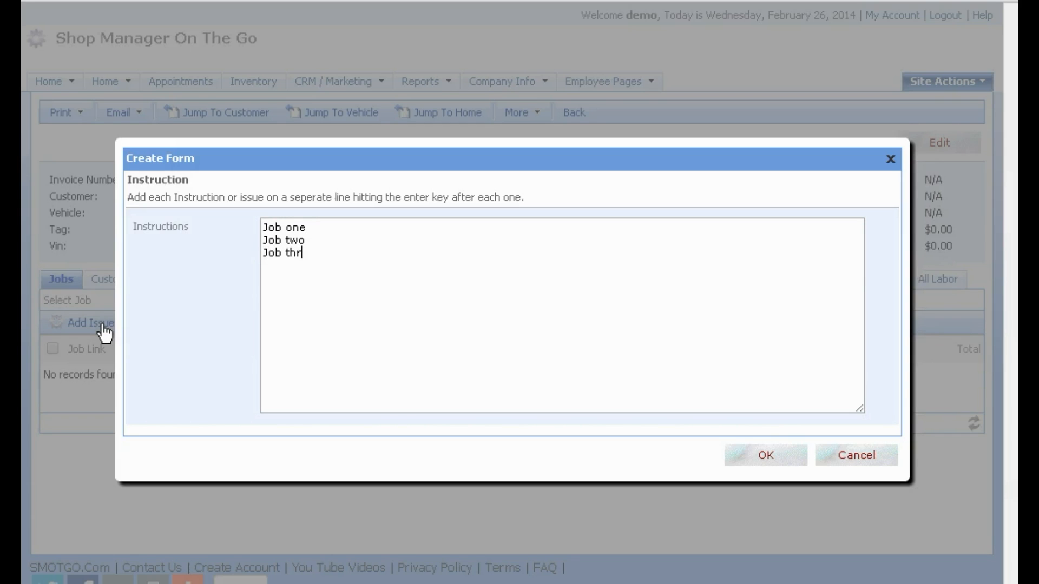
{"action": "left_click", "coordinate": [774, 453]}
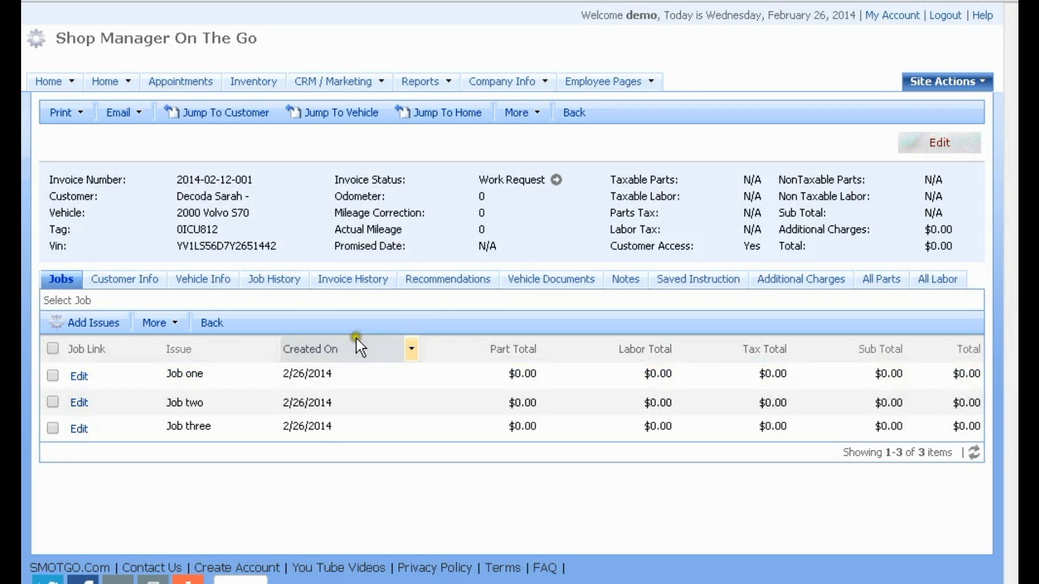
- Select Job one and open the Copy & Paste import for its parts
{"action": "left_click", "coordinate": [378, 378]}
{"action": "scroll", "coordinate": [383, 386], "scroll_direction": "down", "scroll_amount": 1}
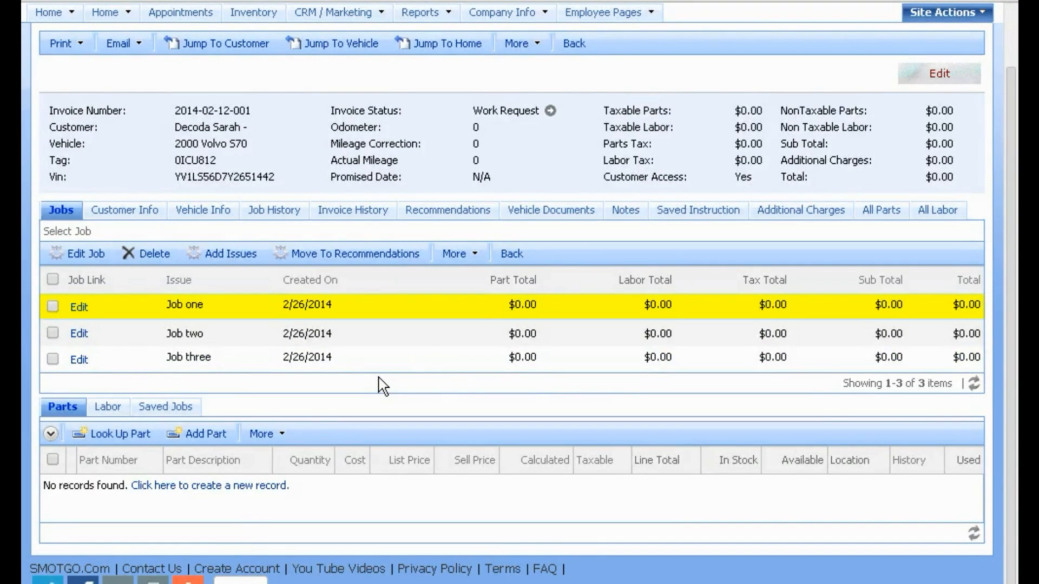
{"action": "left_click", "coordinate": [281, 434]}
{"action": "left_click", "coordinate": [297, 506]}
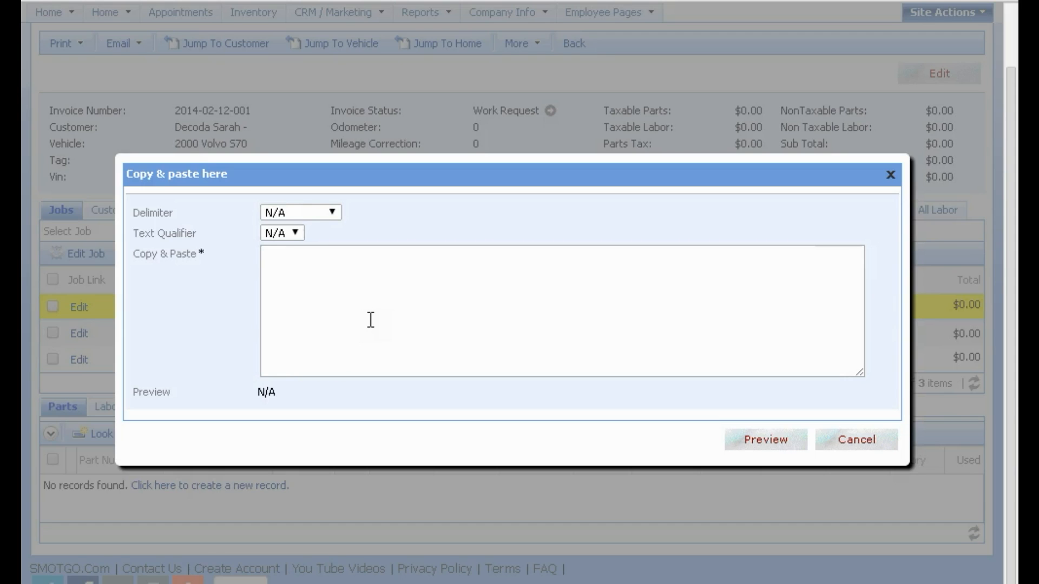
{"action": "left_click", "coordinate": [332, 304]}
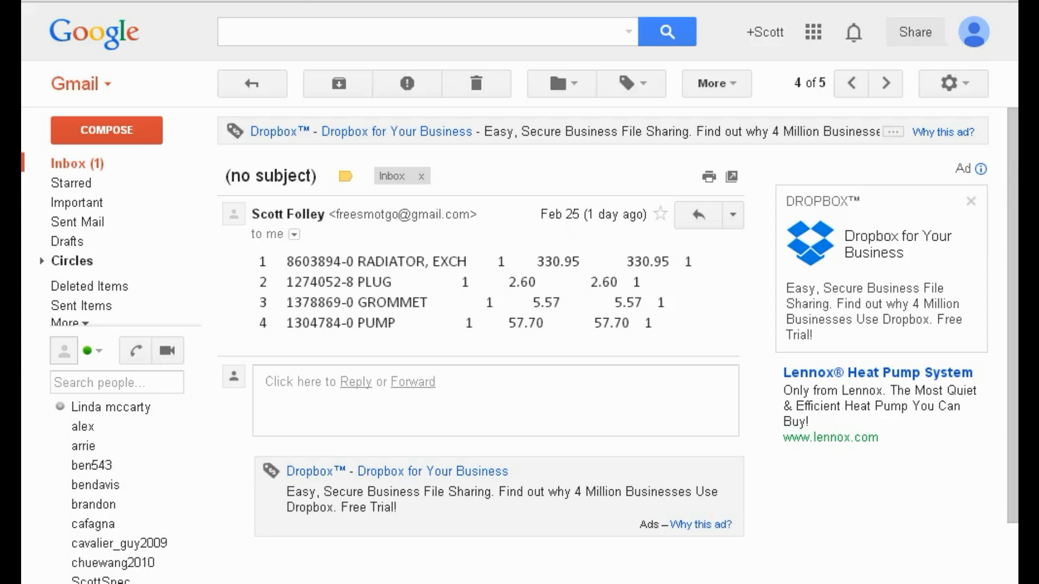
- In the Gmail message, copy the four space-separated part lines from RADIATOR, EXCH to PUMP
{"action": "scroll", "coordinate": [460, 252], "scroll_direction": "down", "scroll_amount": 3}
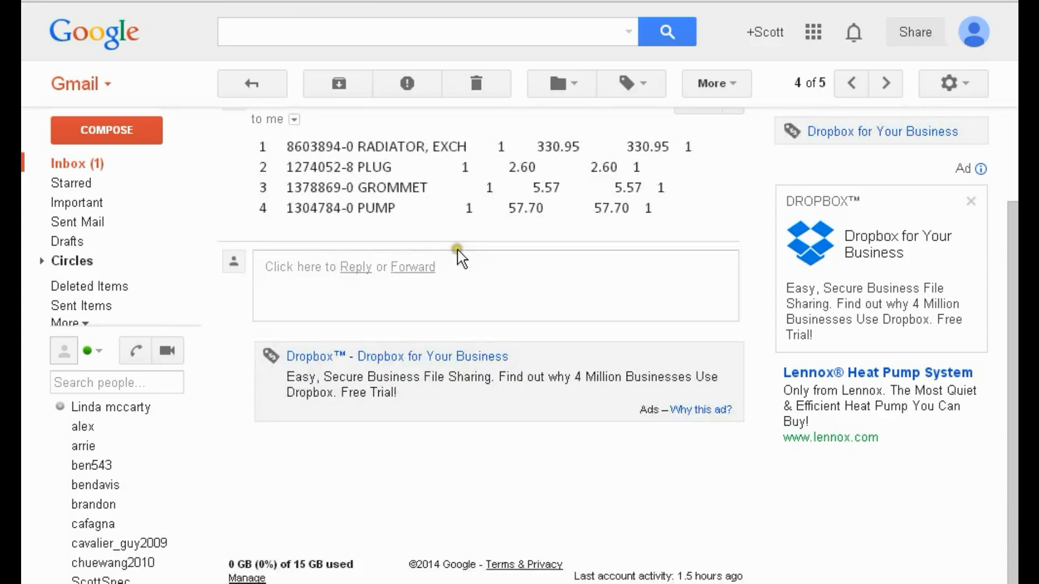
{"action": "left_click_drag", "start_coordinate": [660, 208], "coordinate": [246, 134]}
{"action": "right_click", "coordinate": [331, 169]}
{"action": "left_click", "coordinate": [359, 182]}
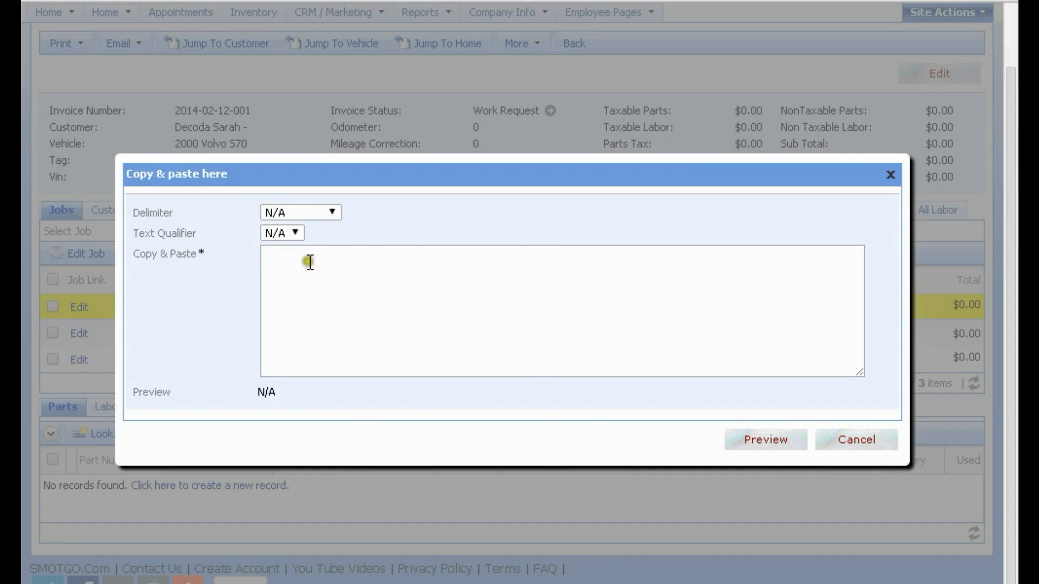
- Paste the copied part lines into the shop manager's import form, preview the columns and check how RADIATOR, EXCH is divided
{"action": "right_click", "coordinate": [307, 261]}
{"action": "left_click", "coordinate": [365, 367]}
{"action": "left_click", "coordinate": [765, 439]}
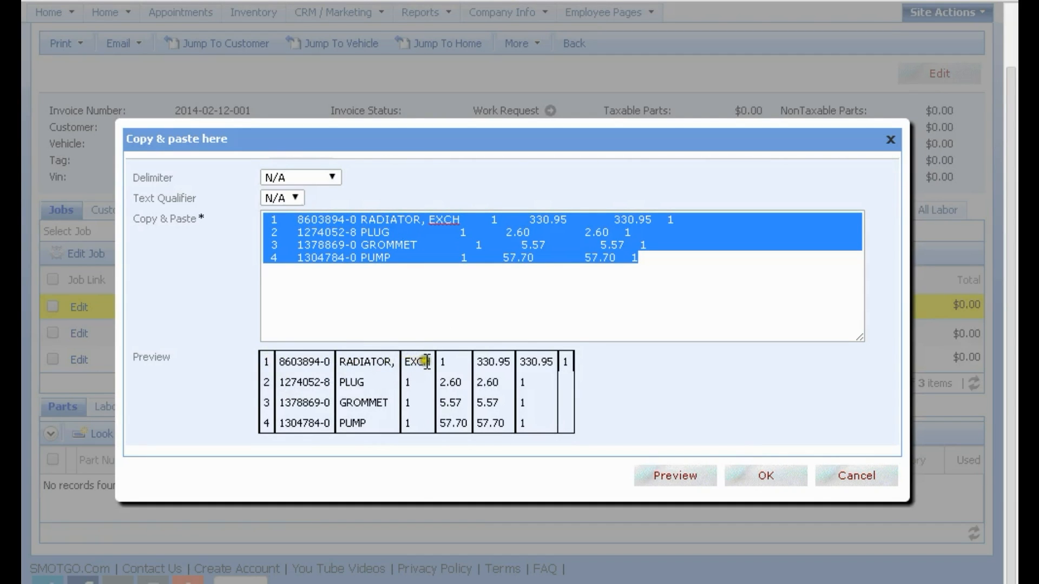
{"action": "left_click_drag", "start_coordinate": [430, 361], "coordinate": [336, 360]}
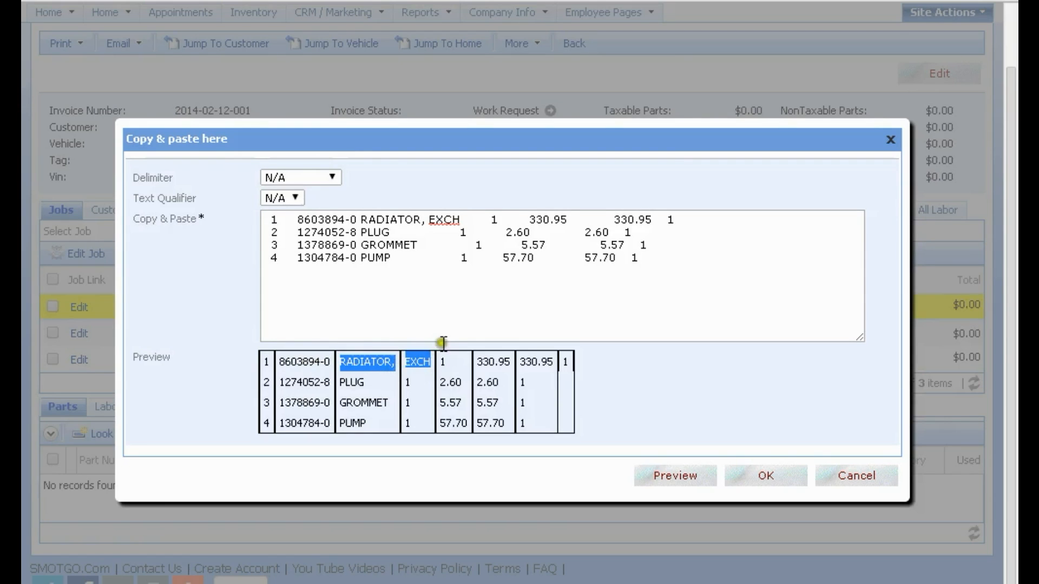
- Set the text qualifier to the double quote and enclose RADIATOR, EXCH in double quotes in the pasted text
{"action": "left_click", "coordinate": [362, 217]}
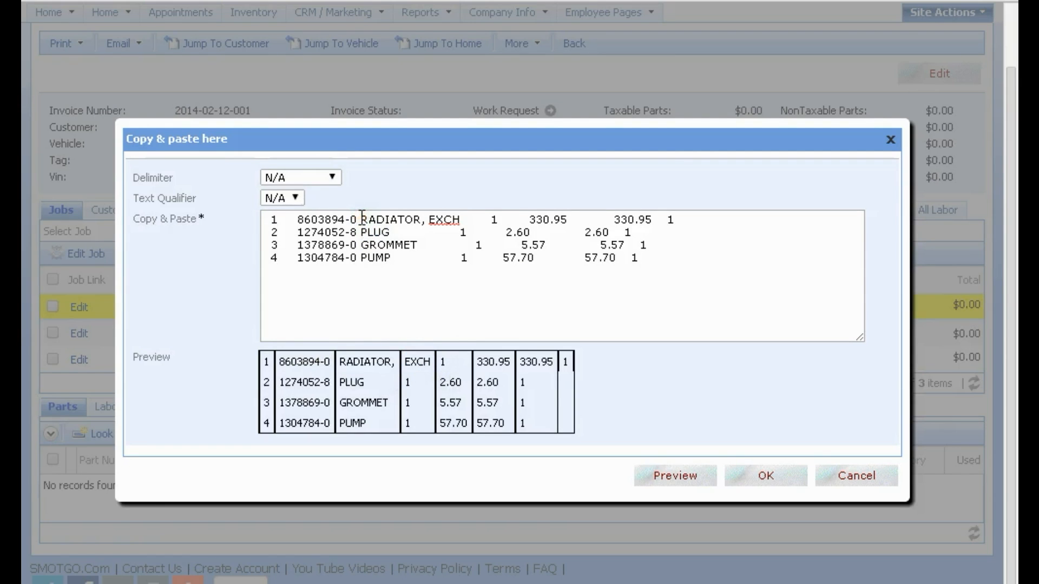
{"action": "left_click", "coordinate": [291, 195]}
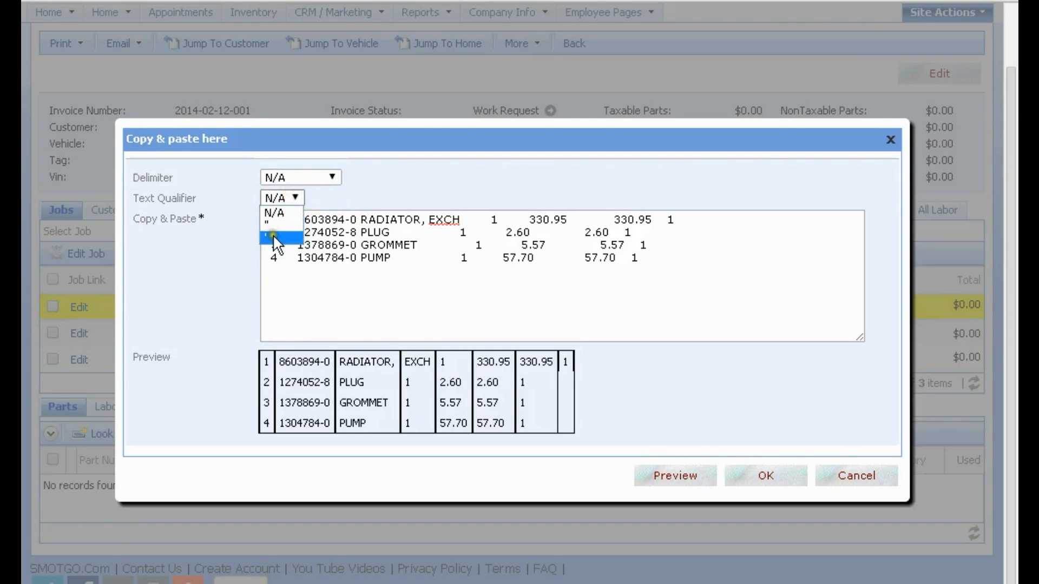
{"action": "left_click", "coordinate": [360, 218]}
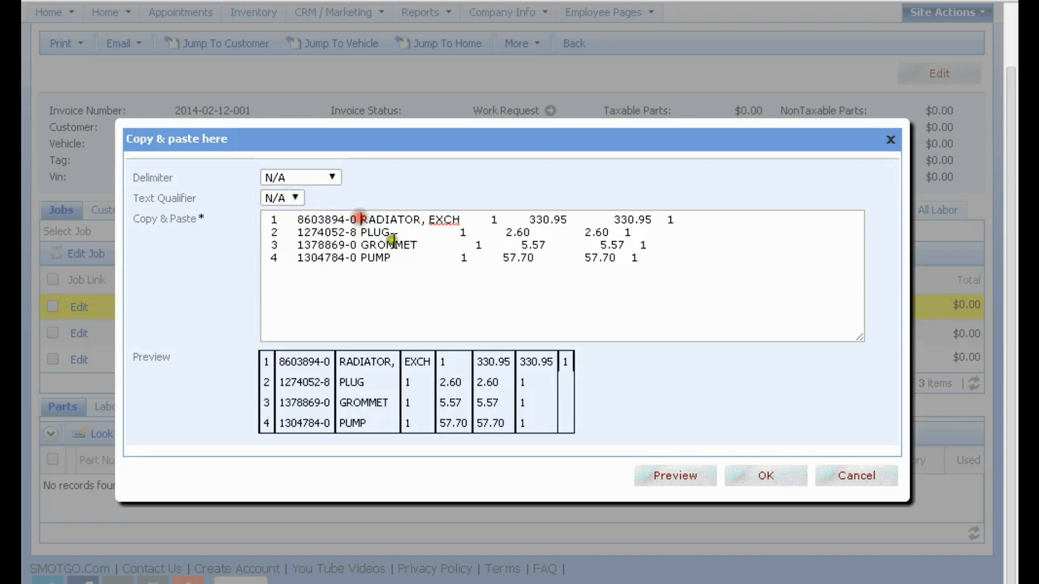
{"action": "left_click", "coordinate": [296, 199]}
{"action": "left_click", "coordinate": [282, 223]}
{"action": "left_click", "coordinate": [362, 220]}
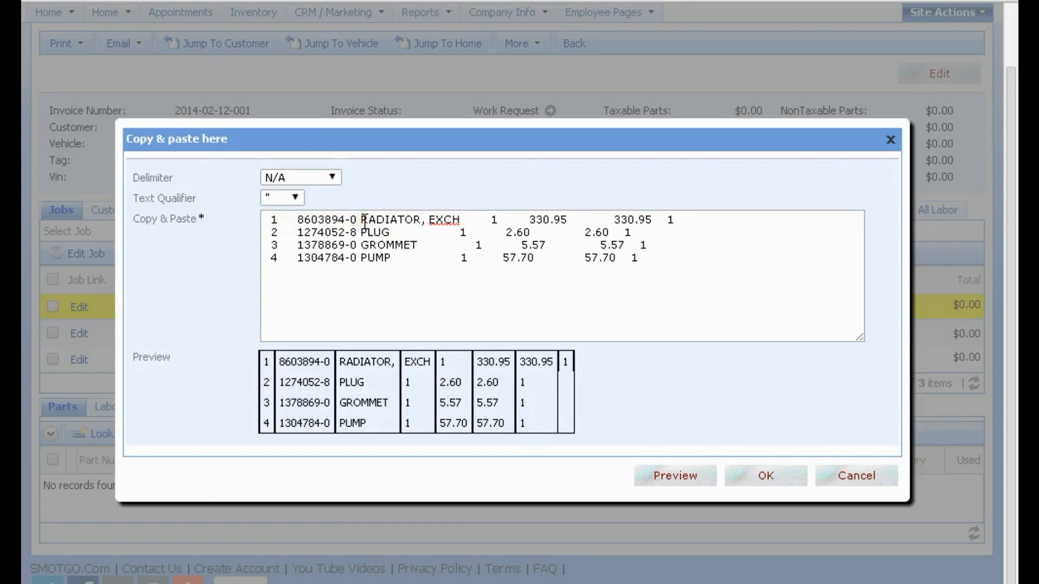
{"action": "type", "text": "\""}
{"action": "left_click", "coordinate": [464, 219]}
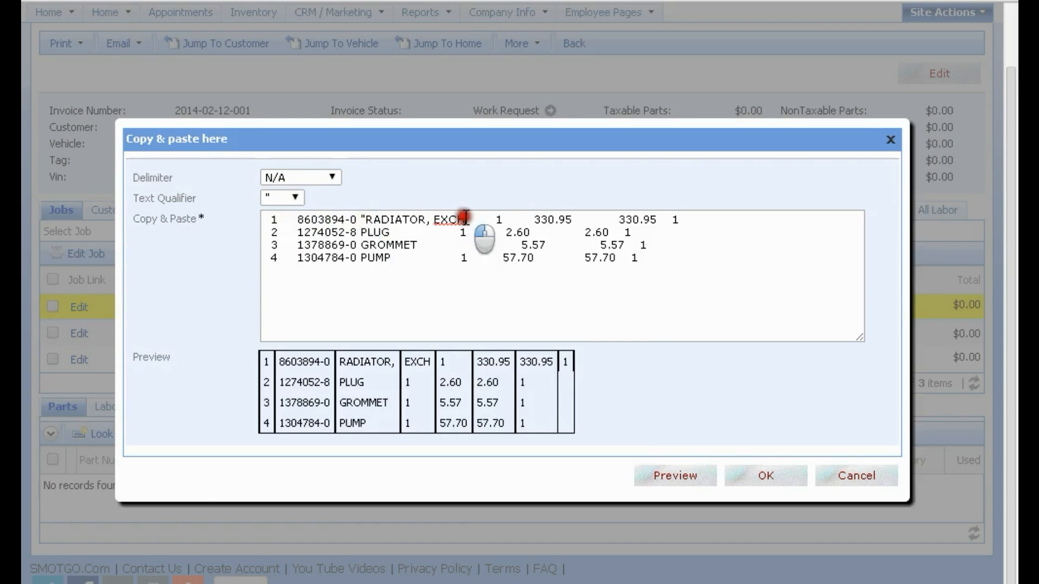
{"action": "type", "text": "\""}
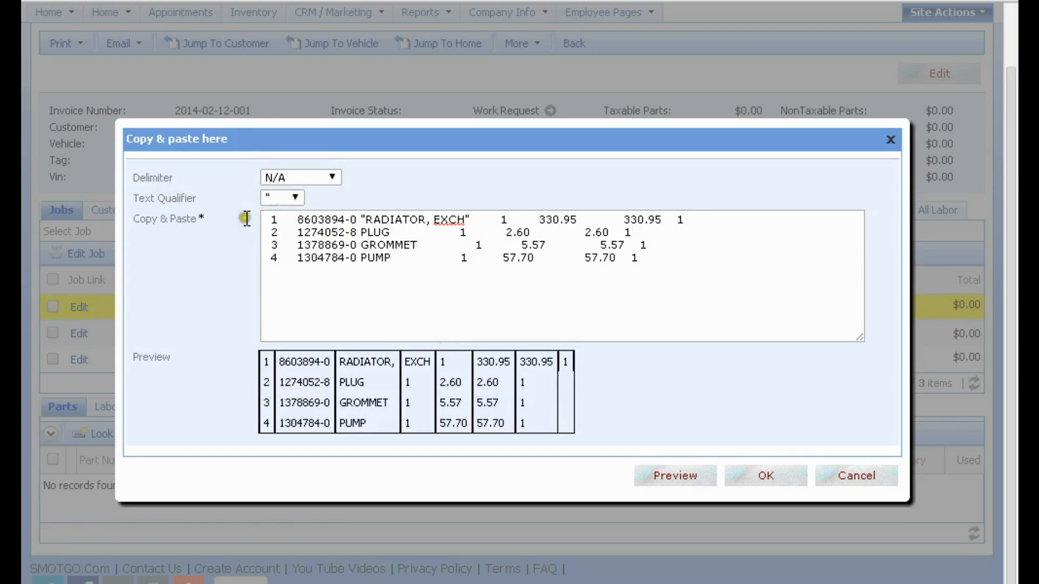
- Refresh the preview of the quoted part lines and accept them to continue to field matching
{"action": "left_click_drag", "start_coordinate": [364, 219], "coordinate": [464, 220]}
{"action": "left_click", "coordinate": [671, 477]}
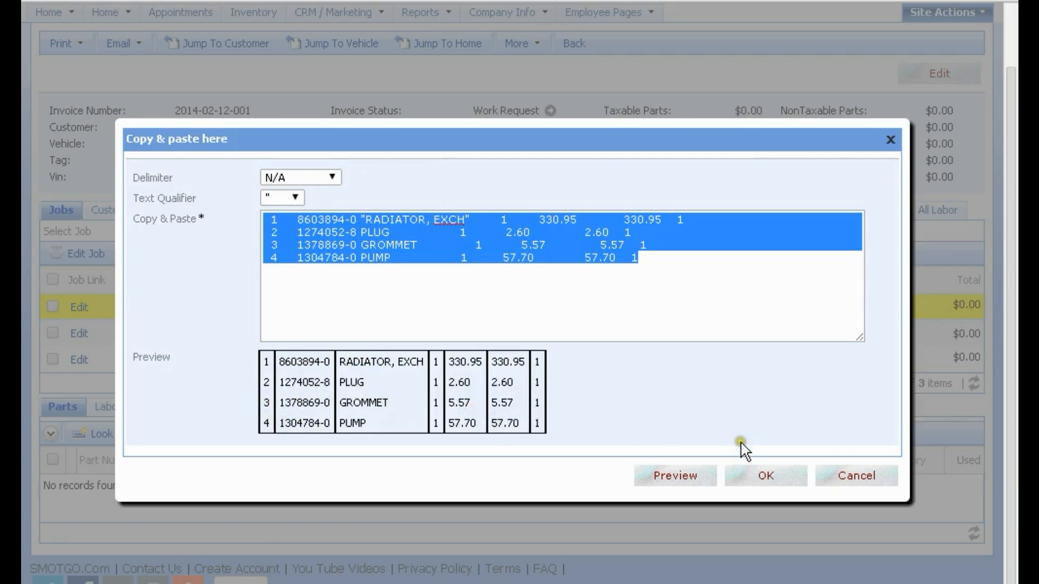
{"action": "left_click", "coordinate": [765, 478]}
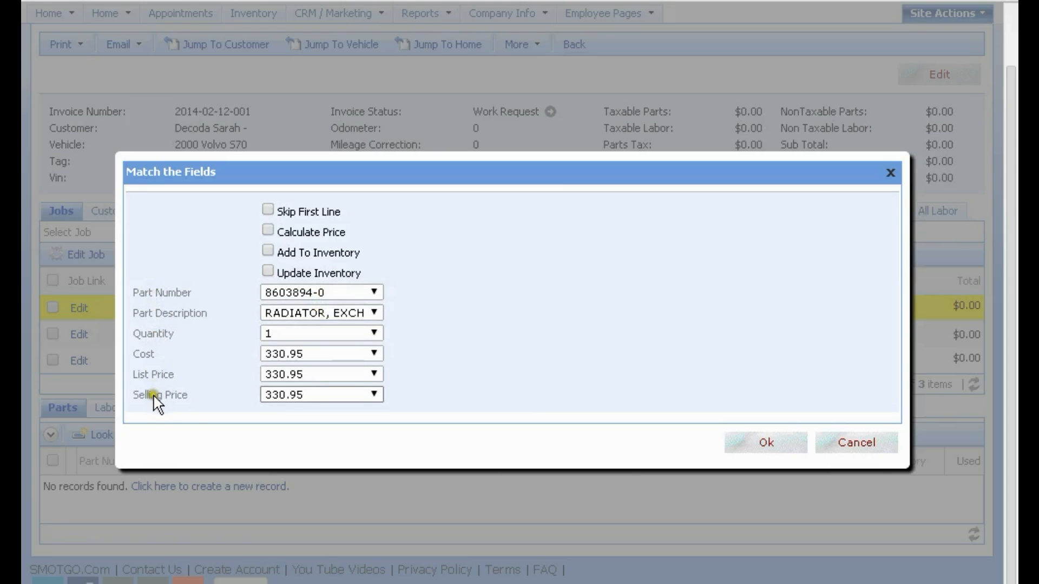
- Match part number to 8603894-0, description to RADIATOR, EXCH, quantity to 1 and all three price fields to 330.95, and import the parts
{"action": "left_click", "coordinate": [338, 292]}
{"action": "left_click", "coordinate": [284, 312]}
{"action": "left_click", "coordinate": [157, 330]}
{"action": "left_click", "coordinate": [268, 334]}
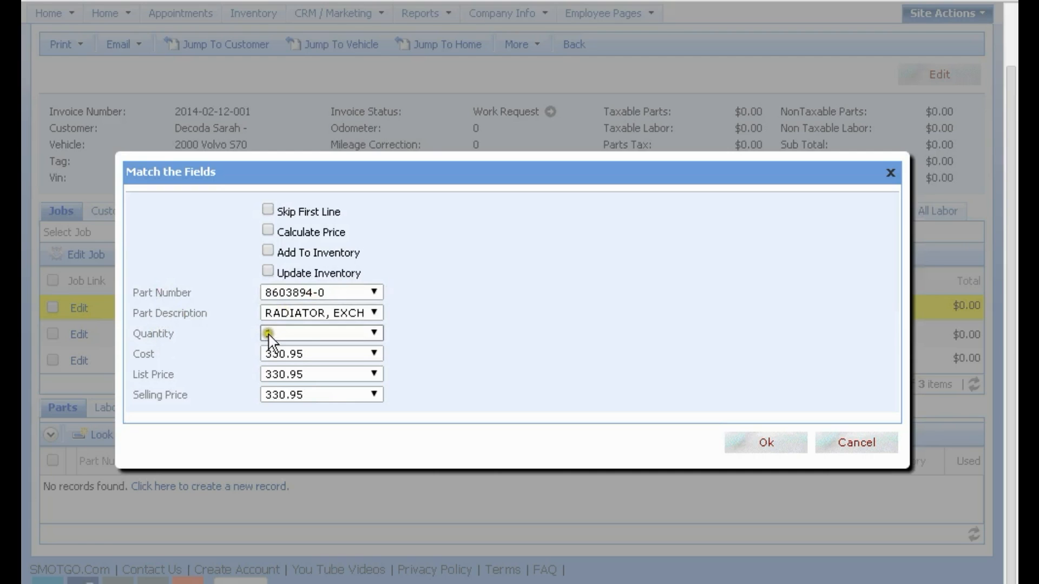
{"action": "left_click", "coordinate": [181, 334]}
{"action": "left_click", "coordinate": [169, 332]}
{"action": "left_click", "coordinate": [298, 334]}
{"action": "left_click", "coordinate": [368, 329]}
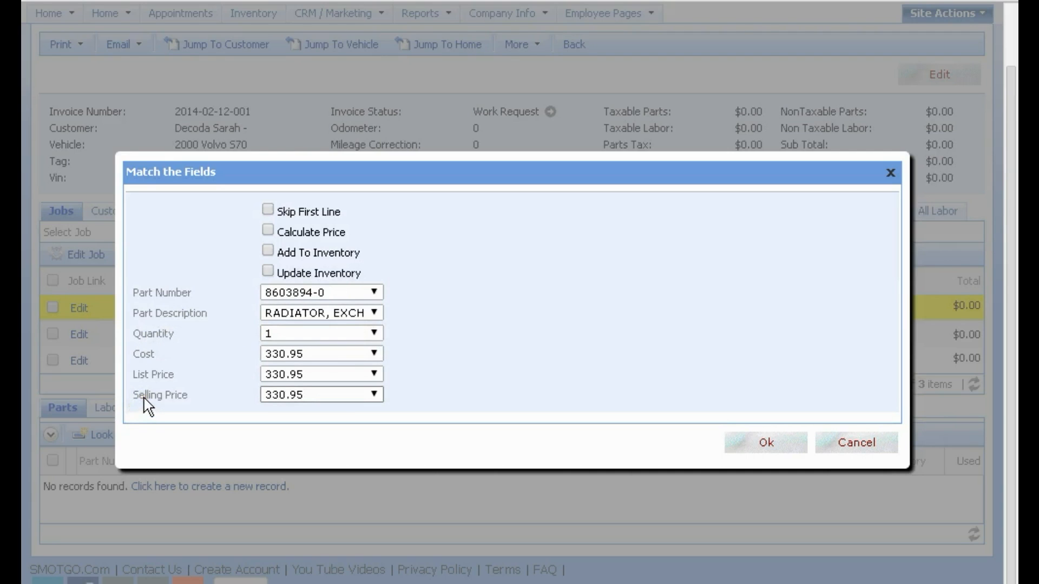
{"action": "left_click", "coordinate": [373, 395]}
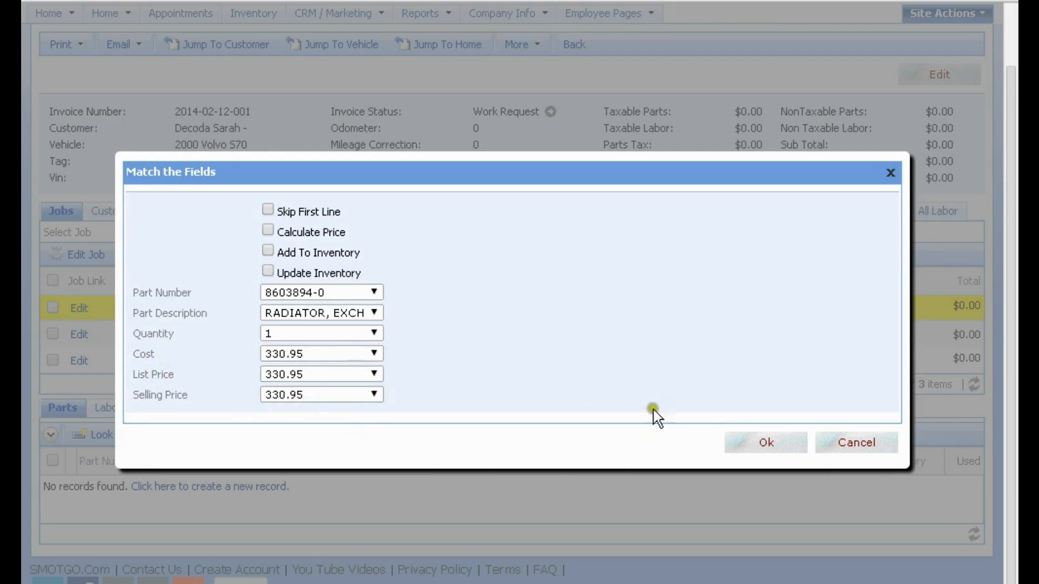
{"action": "left_click", "coordinate": [759, 442]}
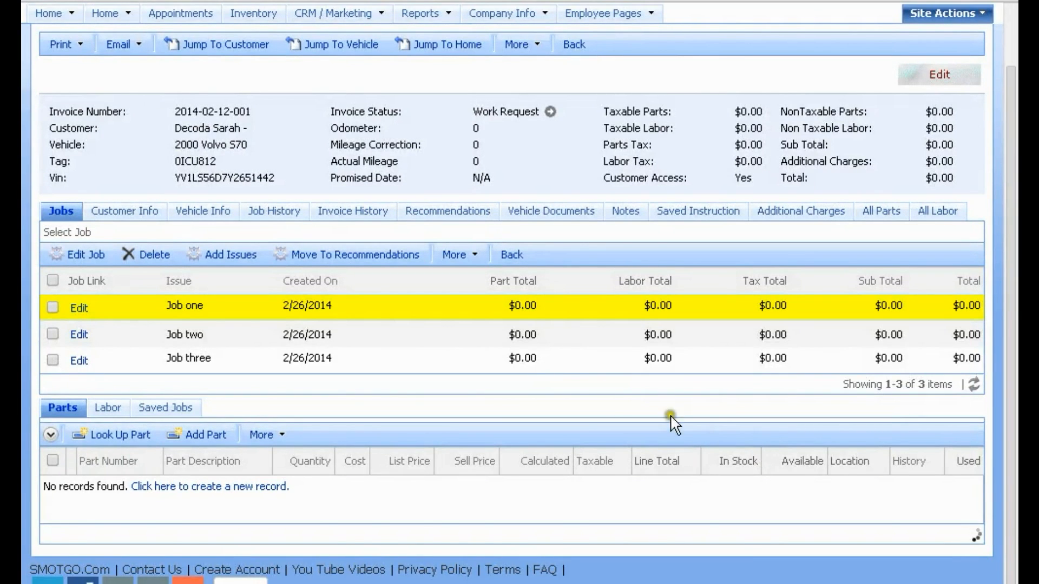
- Select all imported parts of Job one and delete them
{"action": "scroll", "coordinate": [520, 374], "scroll_direction": "down", "scroll_amount": 2}
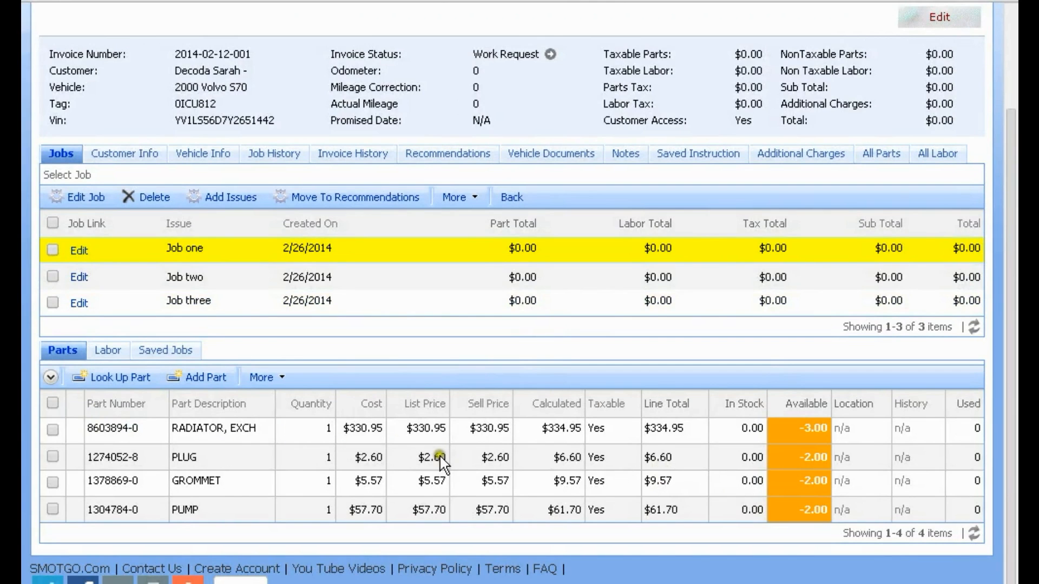
{"action": "left_click", "coordinate": [52, 404]}
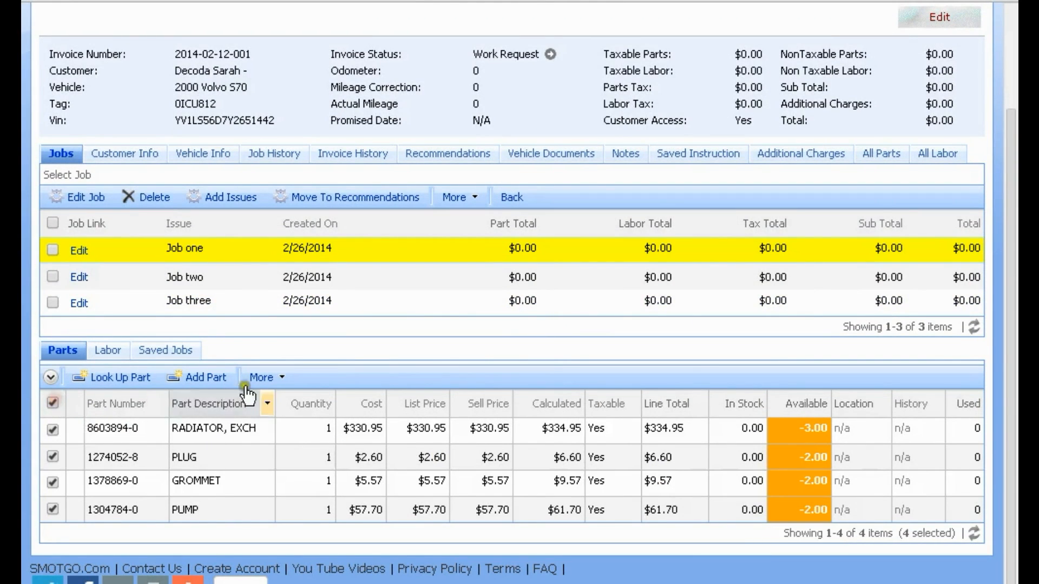
{"action": "left_click", "coordinate": [368, 430]}
{"action": "left_click", "coordinate": [282, 378]}
{"action": "left_click", "coordinate": [558, 102]}
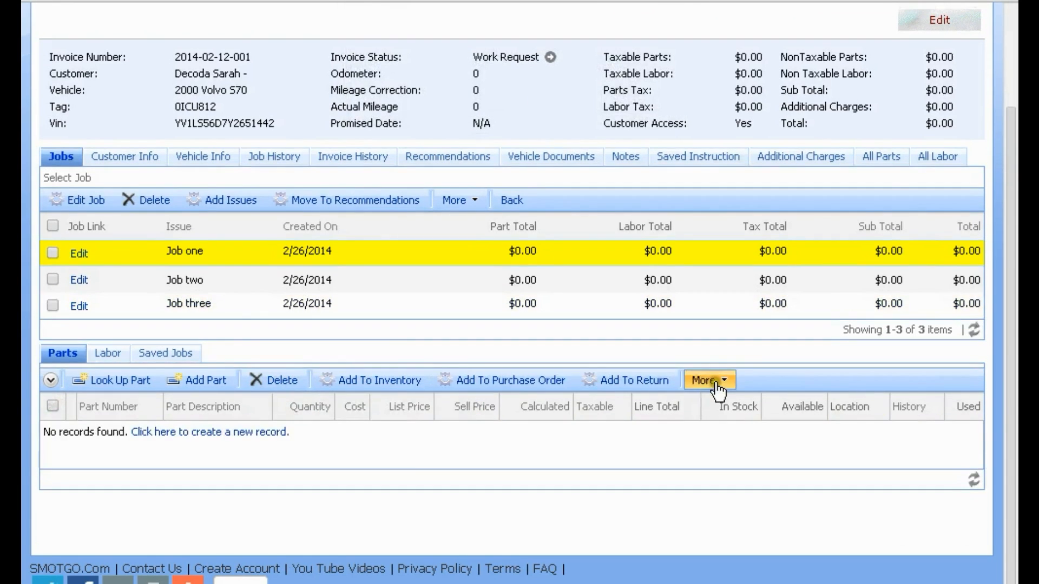
- Open the Copy & Paste parts import again and copy the four semicolon-separated part lines from the Gmail message
{"action": "left_click", "coordinate": [726, 383]}
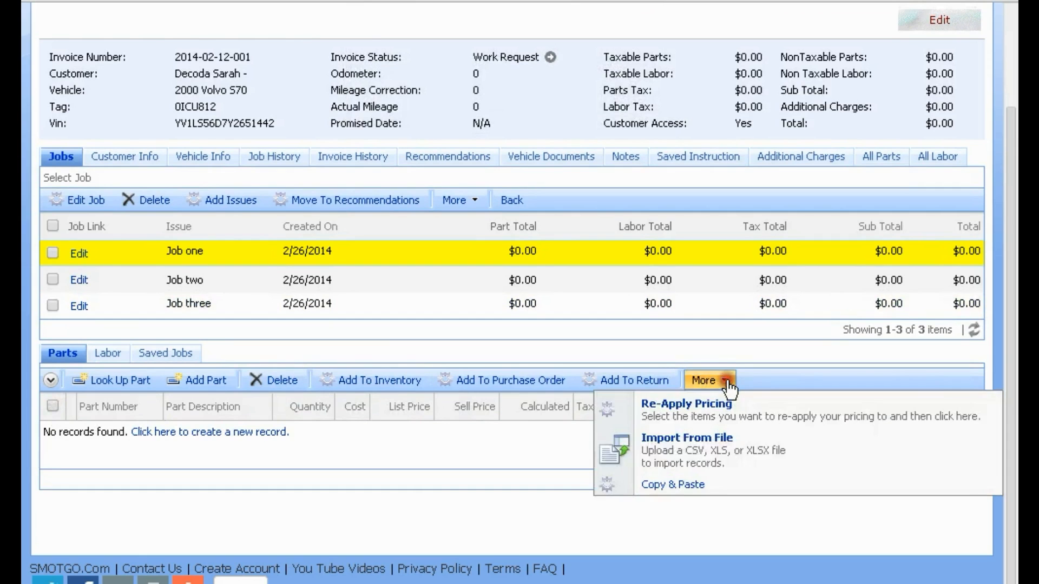
{"action": "left_click", "coordinate": [692, 480]}
{"action": "key", "text": "alt+Tab"}
{"action": "scroll", "coordinate": [517, 132], "scroll_direction": "down", "scroll_amount": 2}
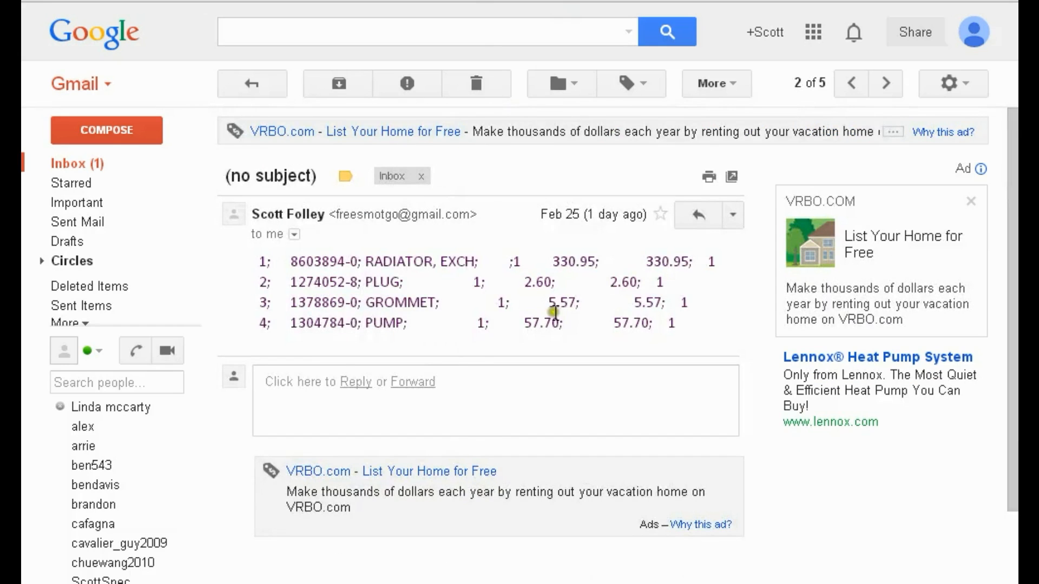
{"action": "scroll", "coordinate": [560, 308], "scroll_direction": "down", "scroll_amount": 2}
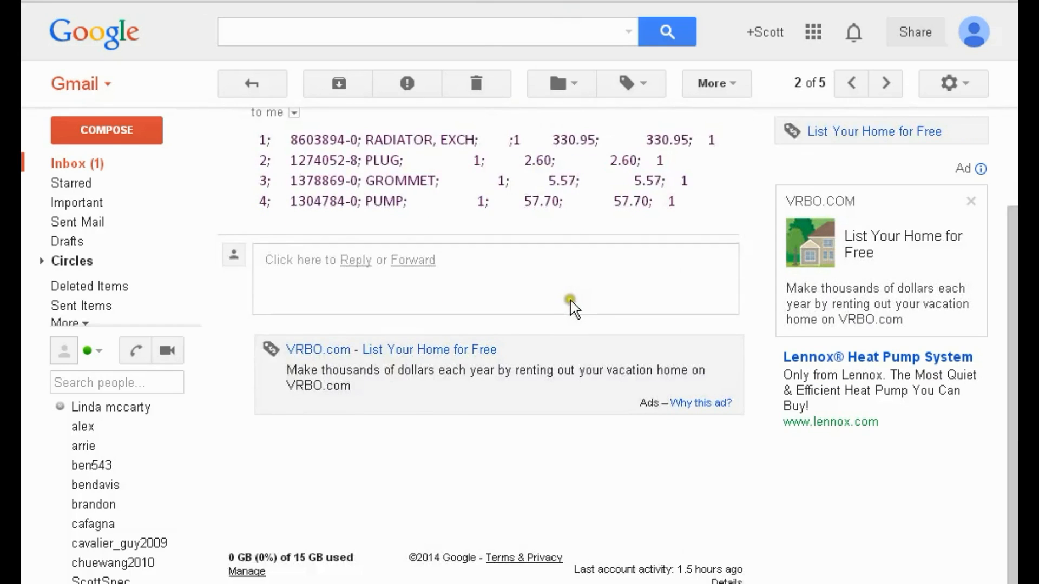
{"action": "left_click_drag", "start_coordinate": [674, 199], "coordinate": [258, 137]}
{"action": "right_click", "coordinate": [309, 141]}
{"action": "left_click", "coordinate": [341, 156]}
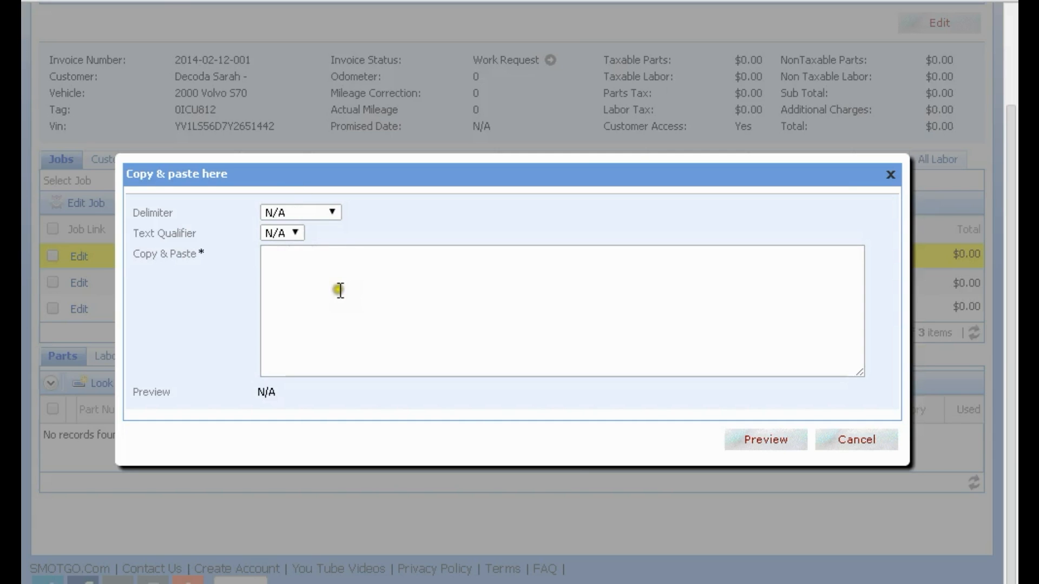
- Paste the semicolon-separated part lines into the shop manager's import form and preview the resulting columns
{"action": "right_click", "coordinate": [331, 282]}
{"action": "left_click", "coordinate": [376, 376]}
{"action": "left_click", "coordinate": [273, 255]}
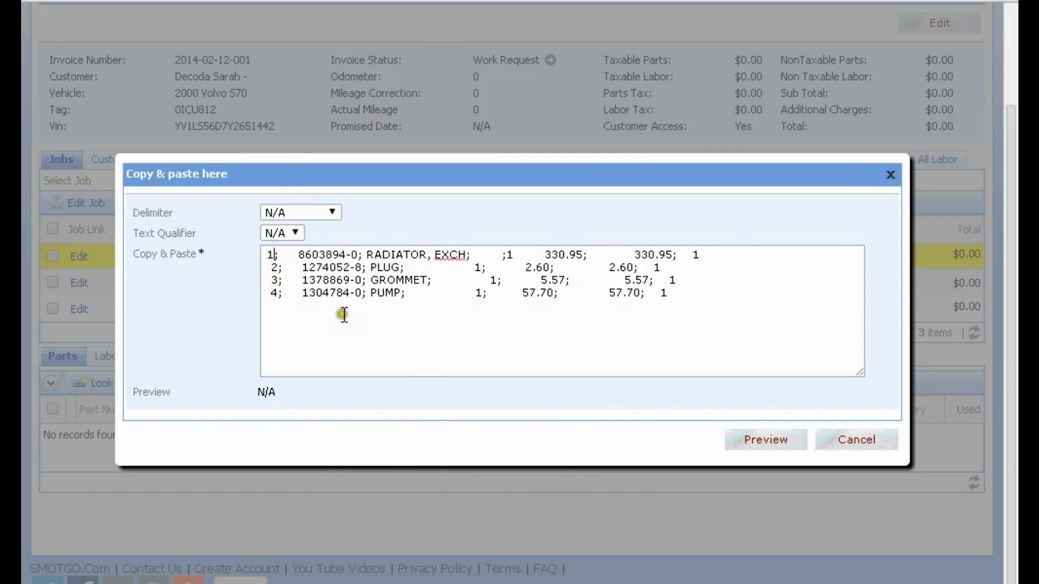
{"action": "left_click", "coordinate": [763, 441]}
{"action": "left_click", "coordinate": [706, 439]}
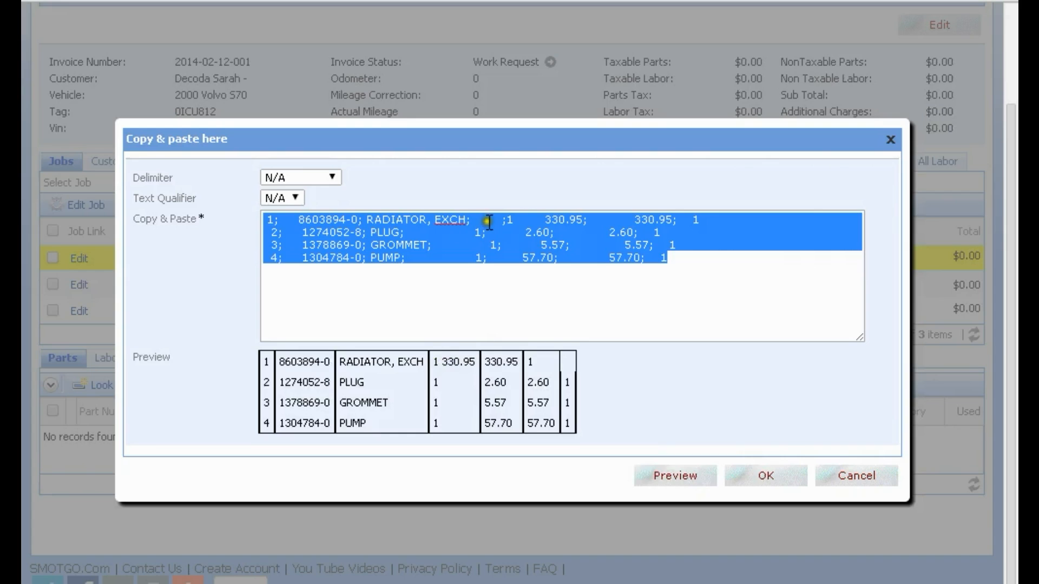
- Correct the radiator line by moving the semicolon from before the quantity 1 to directly after it
{"action": "left_click", "coordinate": [506, 217]}
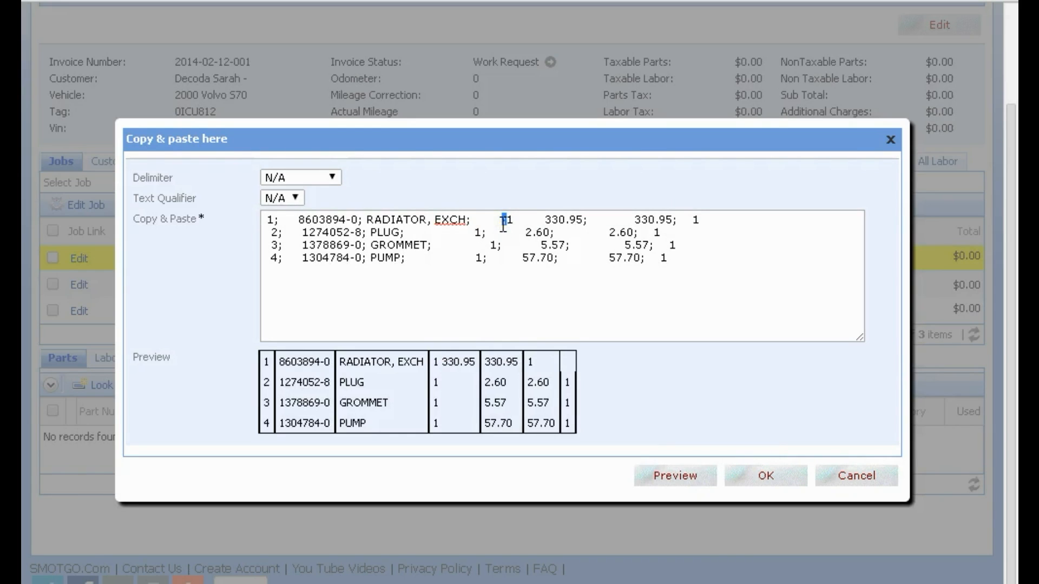
{"action": "key", "text": "BackSpace"}
{"action": "left_click", "coordinate": [512, 220]}
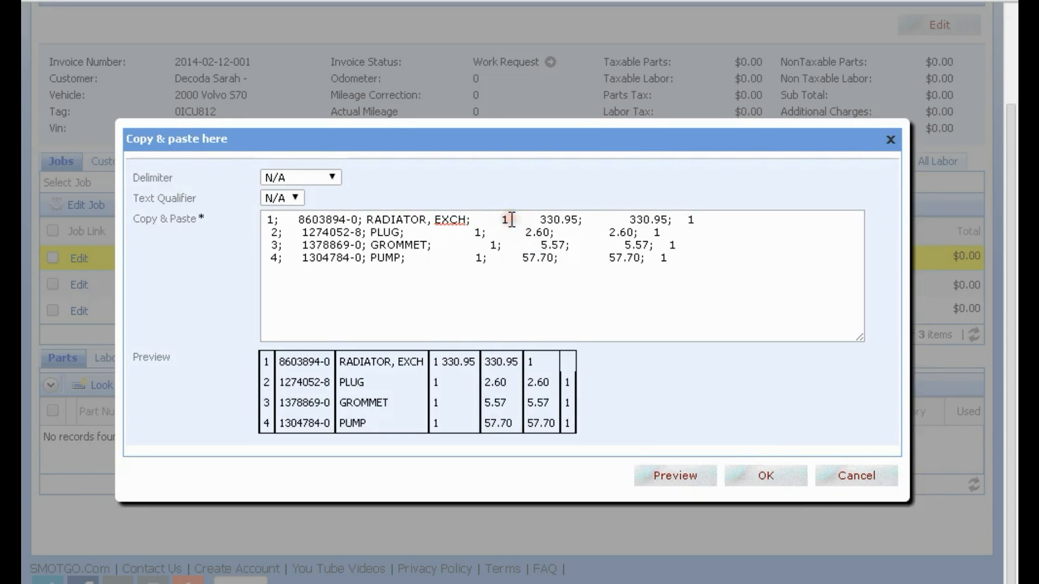
{"action": "type", "text": ";"}
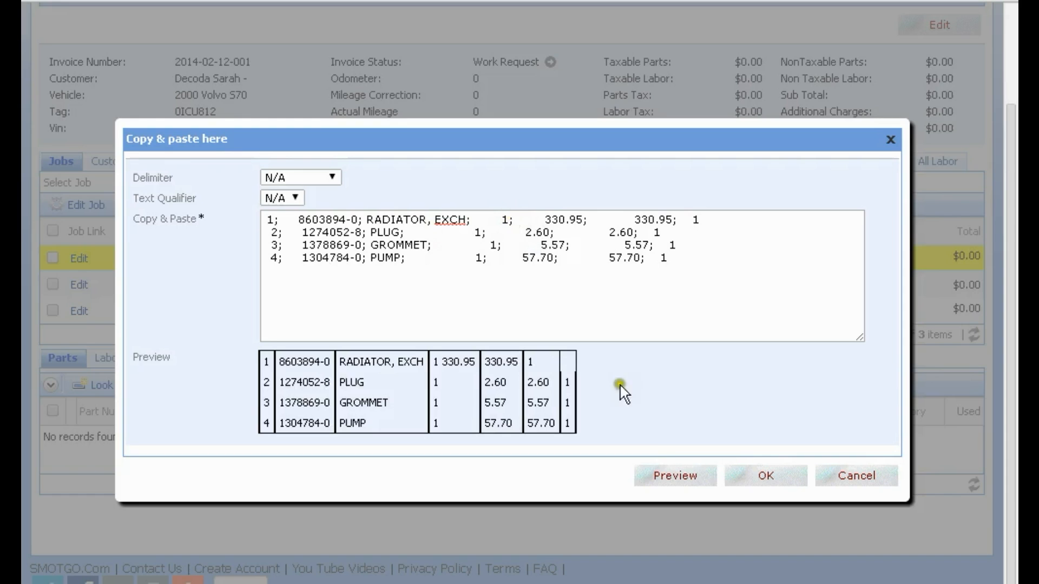
- Preview the corrected lines, set the delimiter to Semicolon, and import the parts into Job one with the matched fields
{"action": "left_click", "coordinate": [671, 474]}
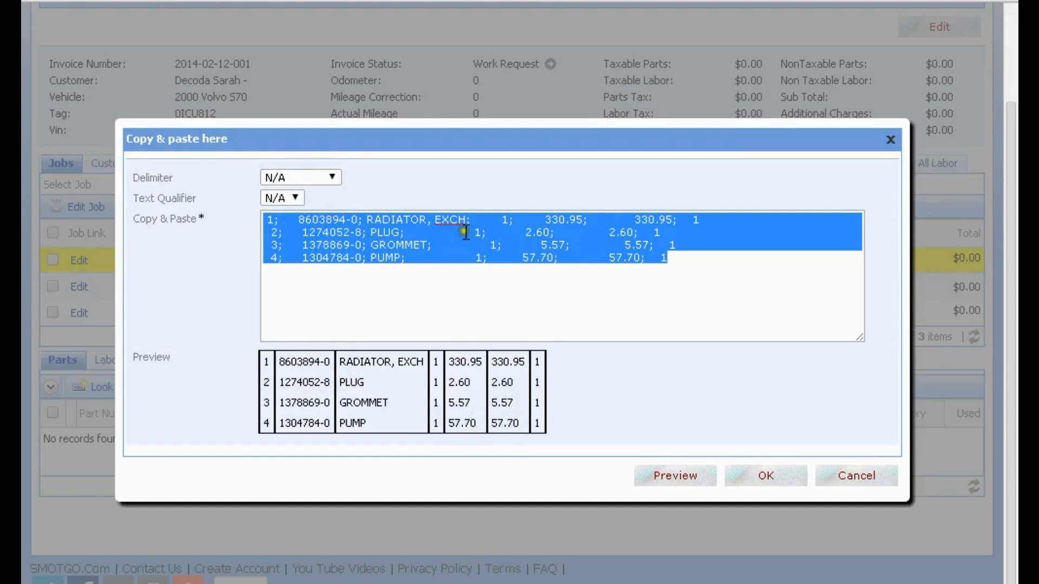
{"action": "left_click", "coordinate": [331, 174]}
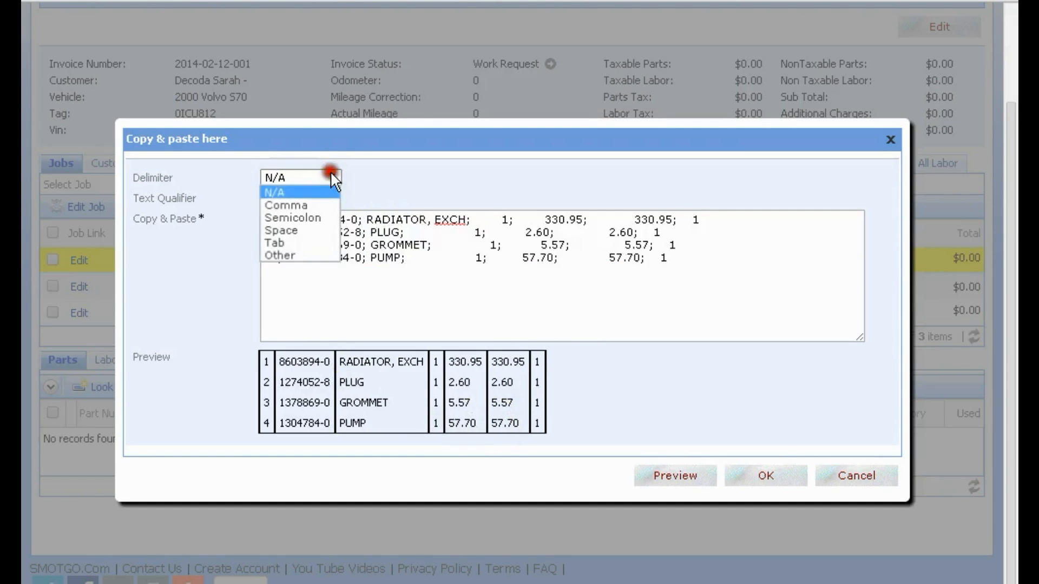
{"action": "left_click", "coordinate": [311, 218]}
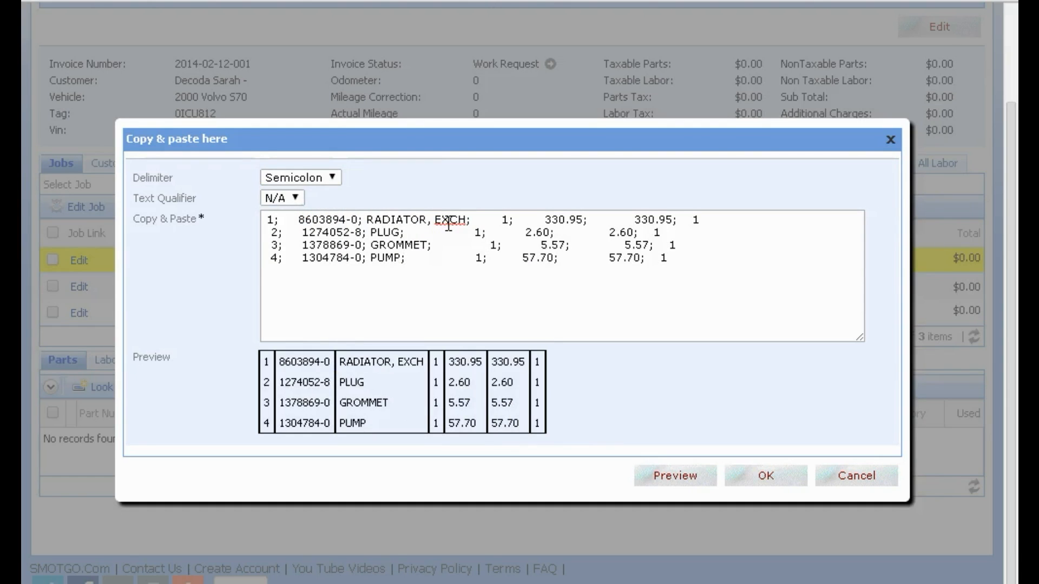
{"action": "left_click", "coordinate": [671, 477]}
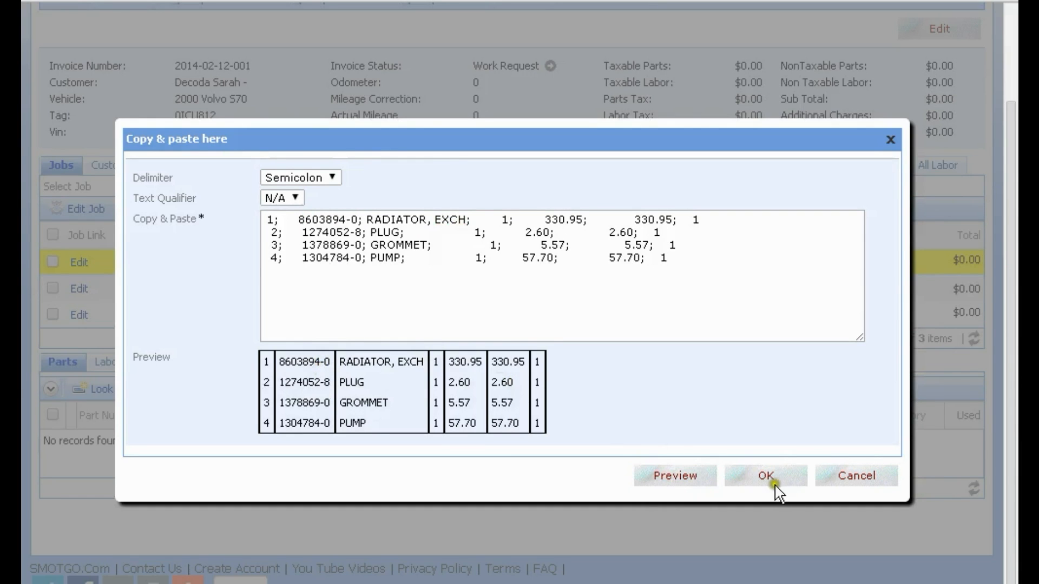
{"action": "left_click", "coordinate": [764, 476]}
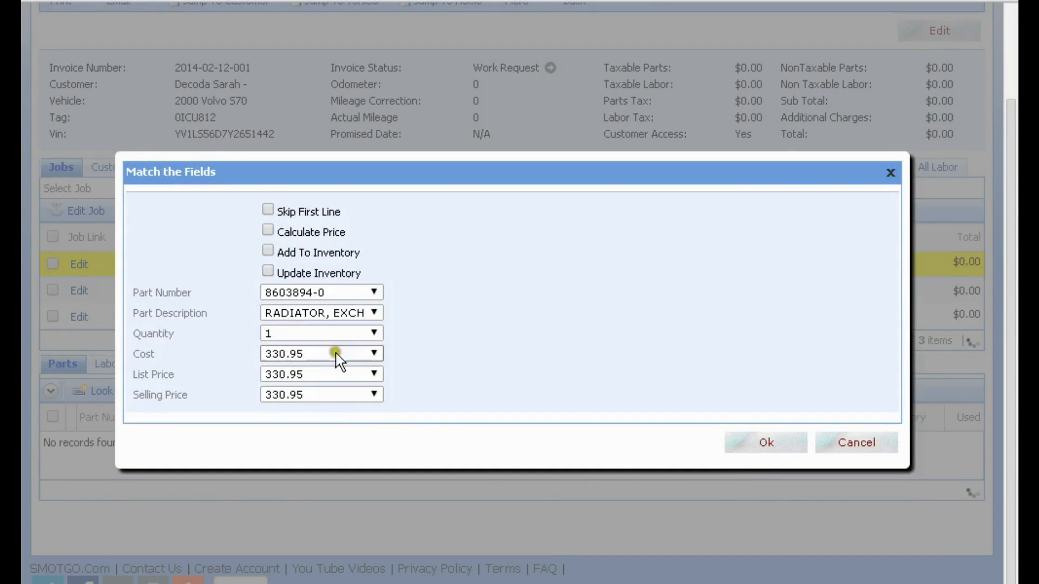
{"action": "left_click", "coordinate": [767, 445]}
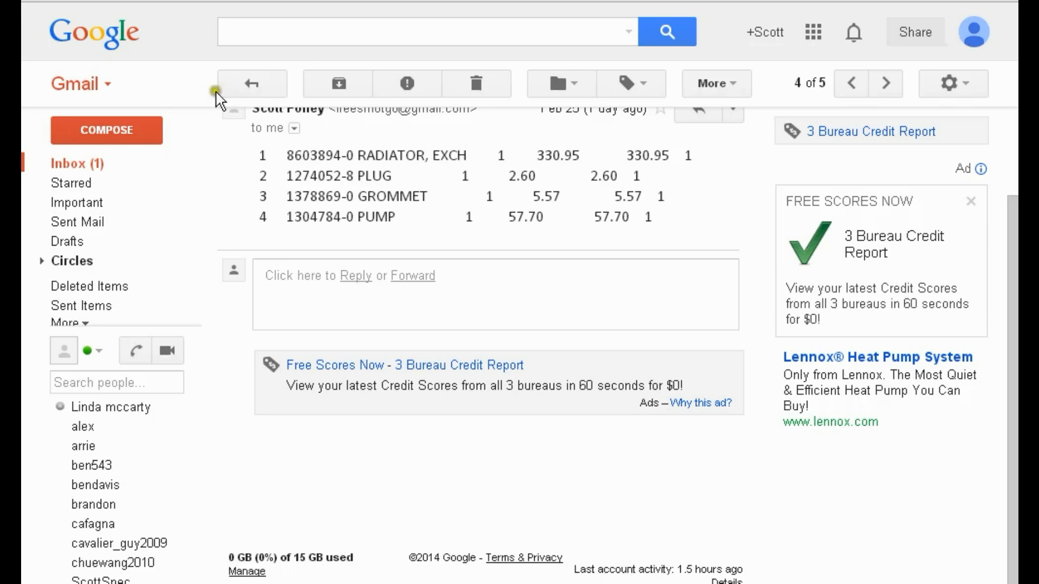
- In the Gmail inbox, open the message with the comma-separated part list and copy its four part lines
{"action": "left_click", "coordinate": [76, 162]}
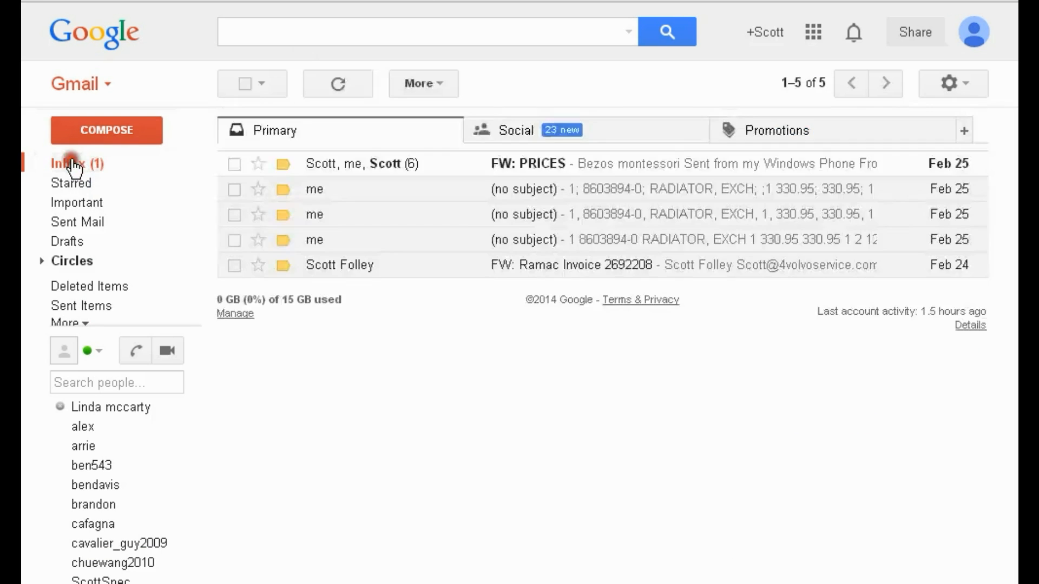
{"action": "left_click", "coordinate": [567, 215]}
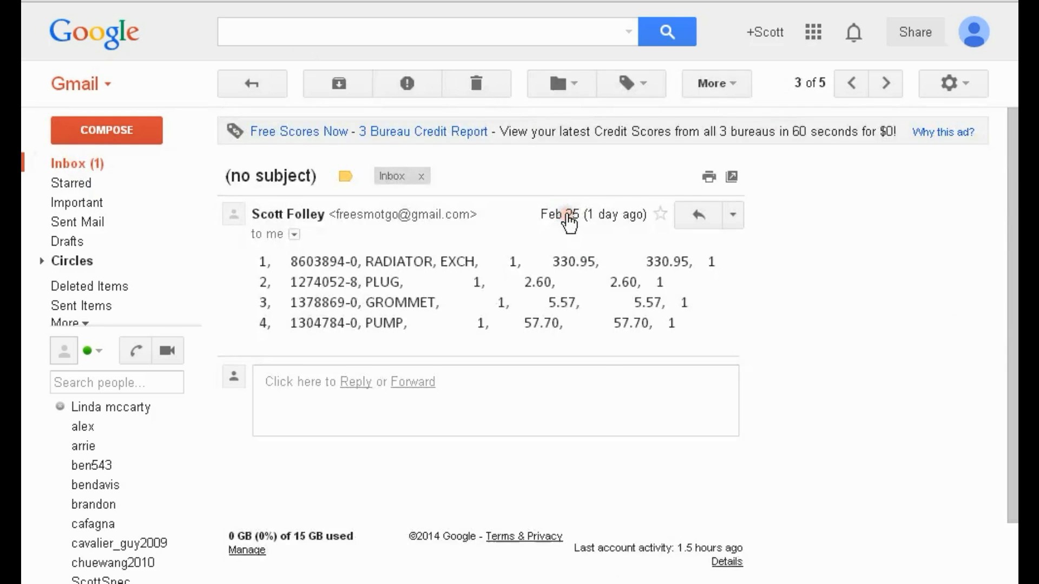
{"action": "scroll", "coordinate": [479, 264], "scroll_direction": "down", "scroll_amount": 2}
{"action": "left_click_drag", "start_coordinate": [674, 201], "coordinate": [243, 132]}
{"action": "right_click", "coordinate": [352, 142]}
{"action": "left_click", "coordinate": [395, 155]}
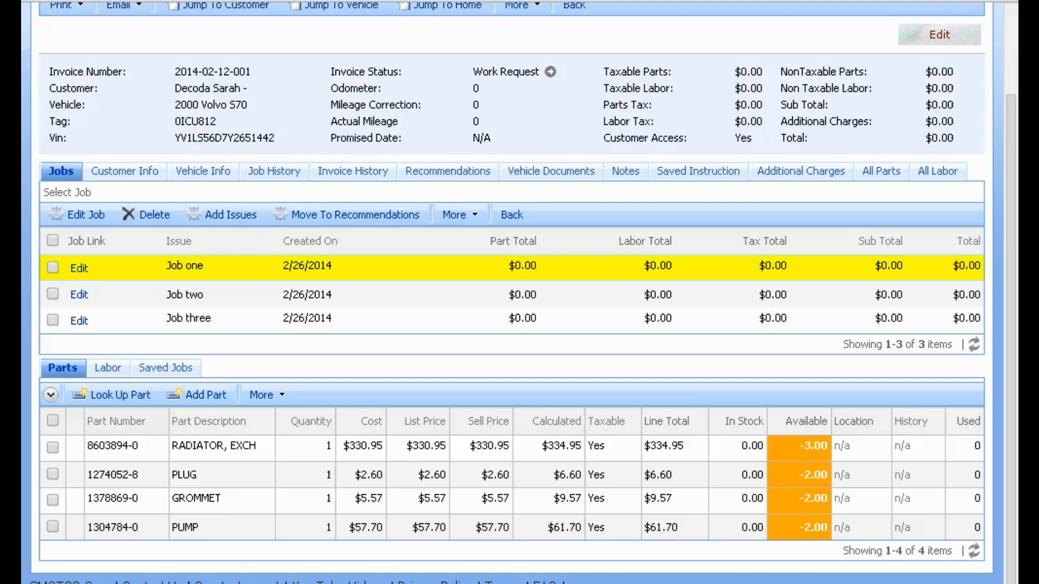
- Select all four parts of Job one in the shop manager and delete them
{"action": "left_click", "coordinate": [52, 421]}
{"action": "left_click", "coordinate": [295, 443]}
{"action": "left_click", "coordinate": [272, 396]}
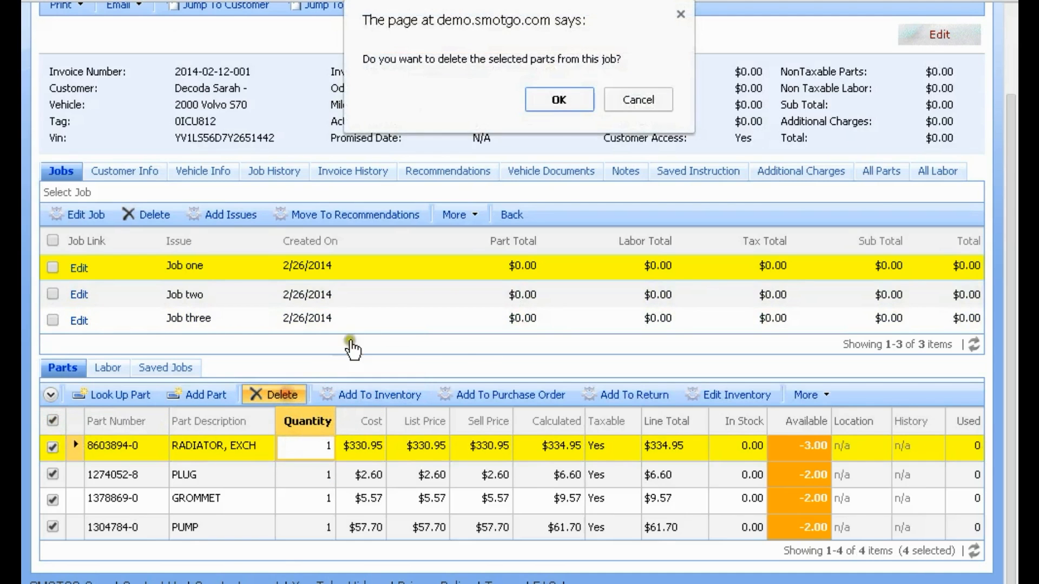
{"action": "left_click", "coordinate": [554, 103]}
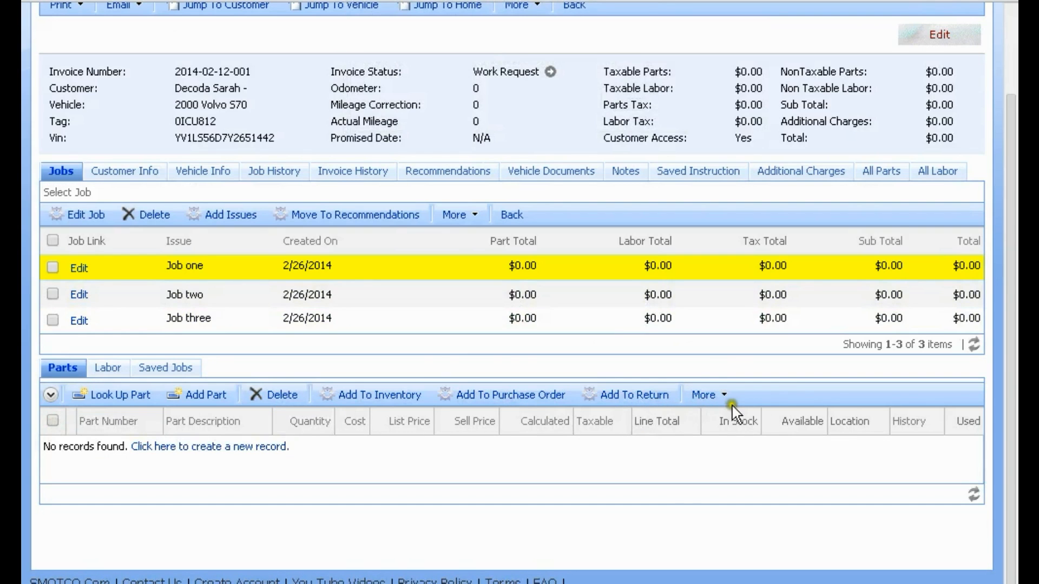
- Open the Copy & Paste parts import, paste the comma-separated part lines and preview the resulting columns
{"action": "left_click", "coordinate": [725, 395]}
{"action": "left_click", "coordinate": [700, 500]}
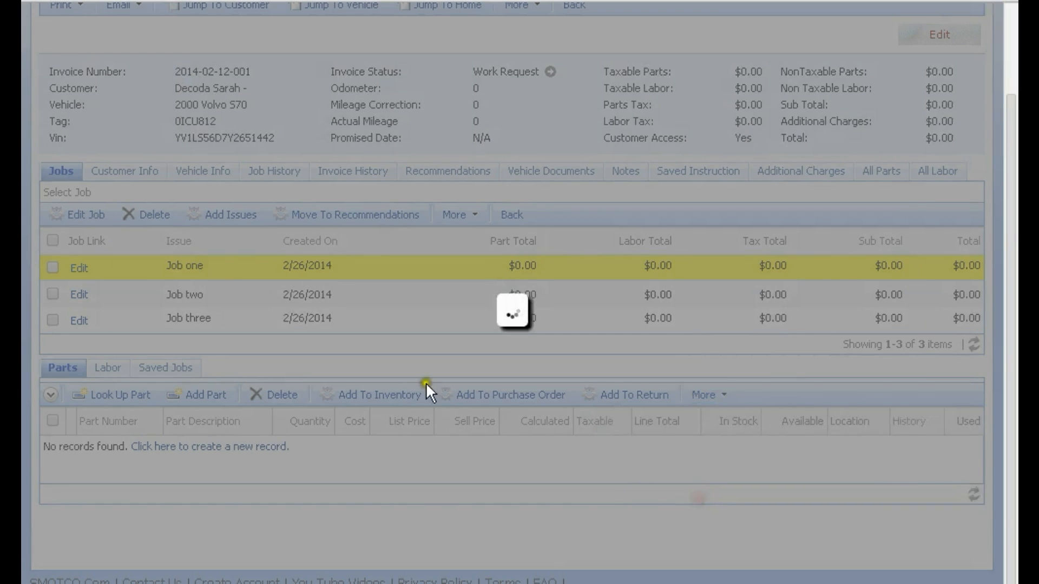
{"action": "right_click", "coordinate": [273, 273]}
{"action": "left_click", "coordinate": [314, 322]}
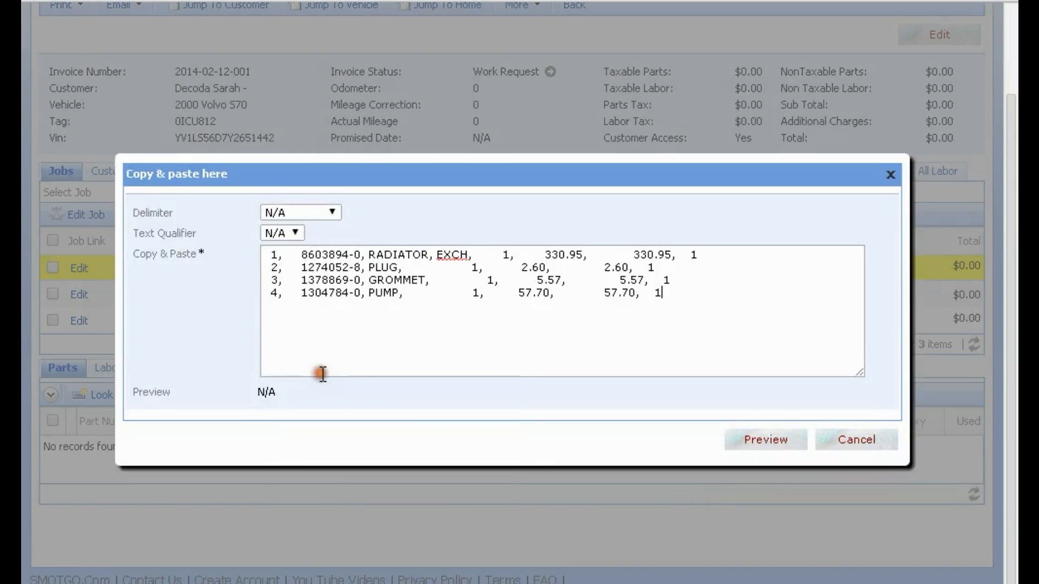
{"action": "left_click", "coordinate": [766, 441]}
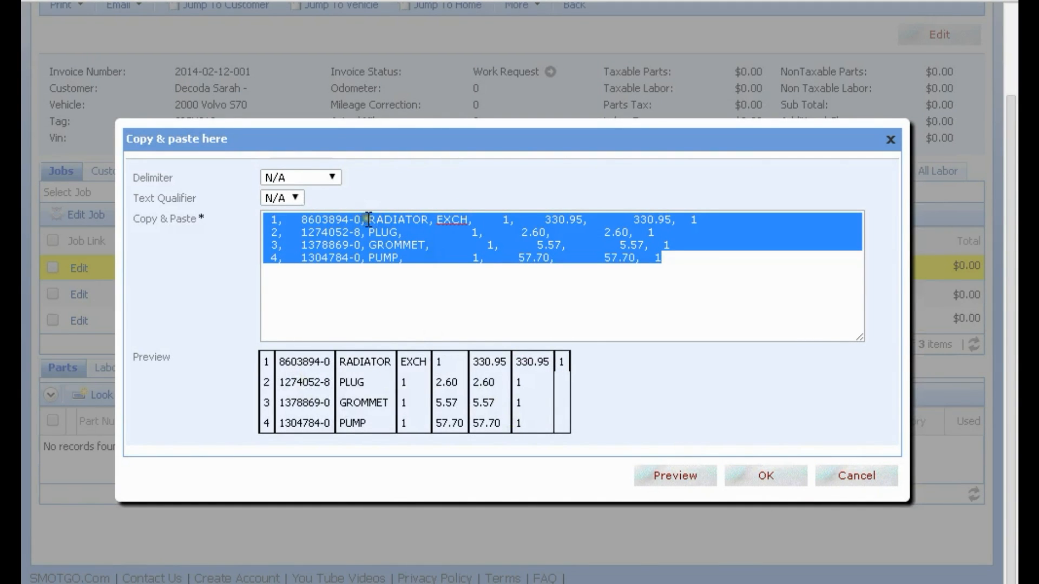
- Enclose the description RADIATOR, EXCH in single quotes so that its comma is not treated as a separator
{"action": "left_click", "coordinate": [463, 219]}
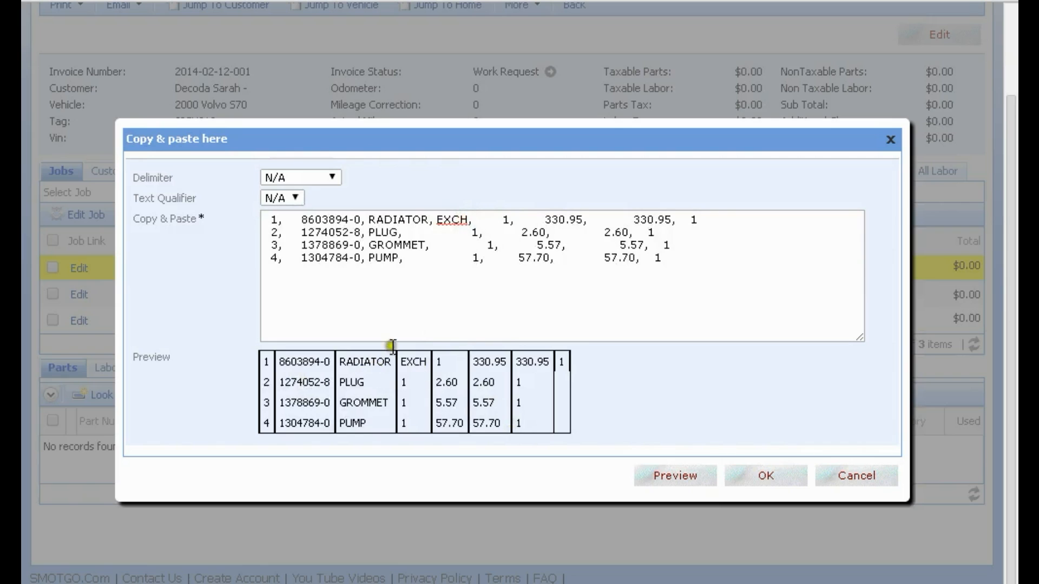
{"action": "double_click", "coordinate": [430, 217]}
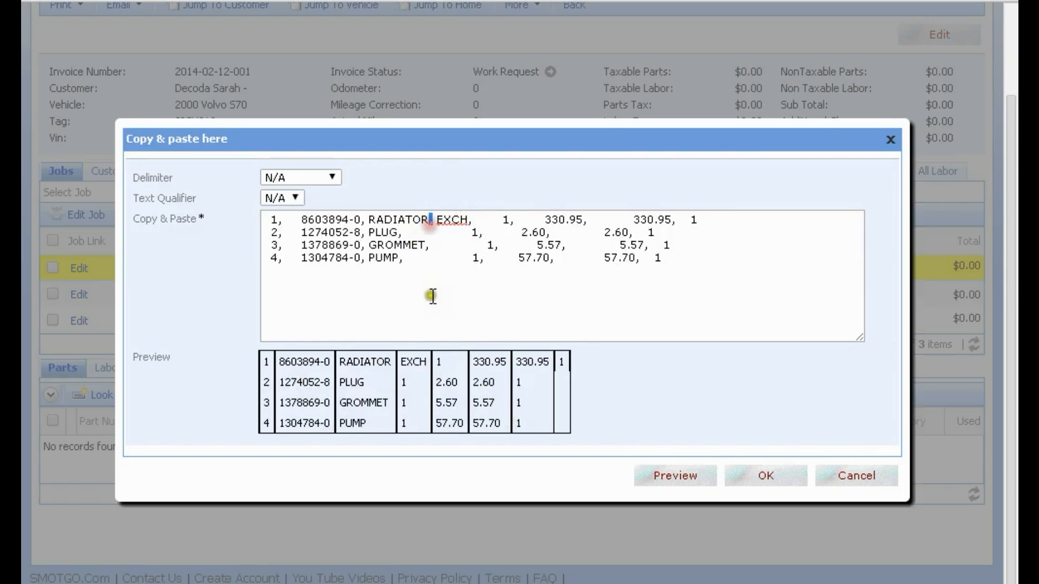
{"action": "double_click", "coordinate": [274, 220]}
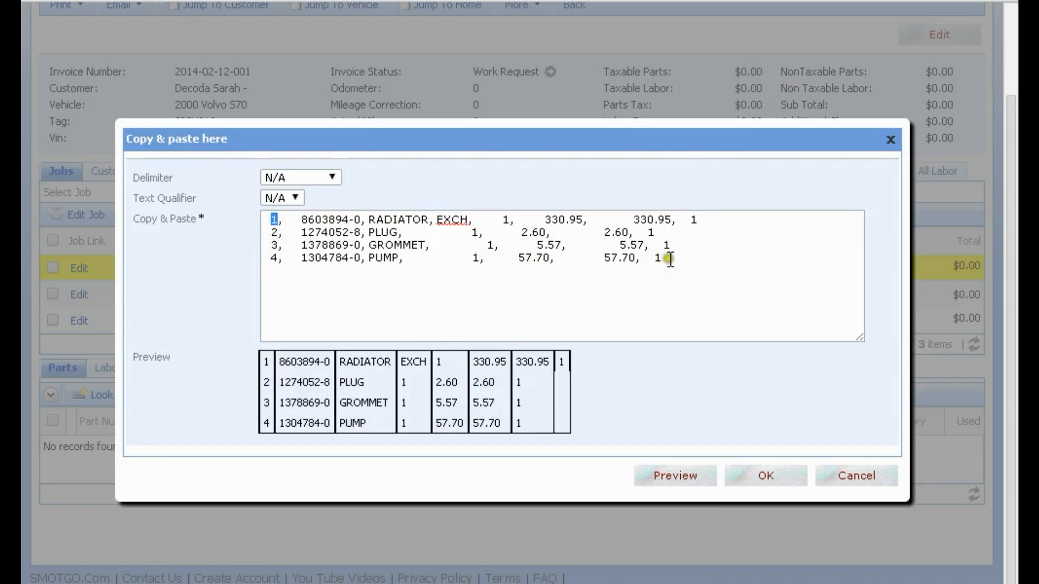
{"action": "double_click", "coordinate": [430, 219]}
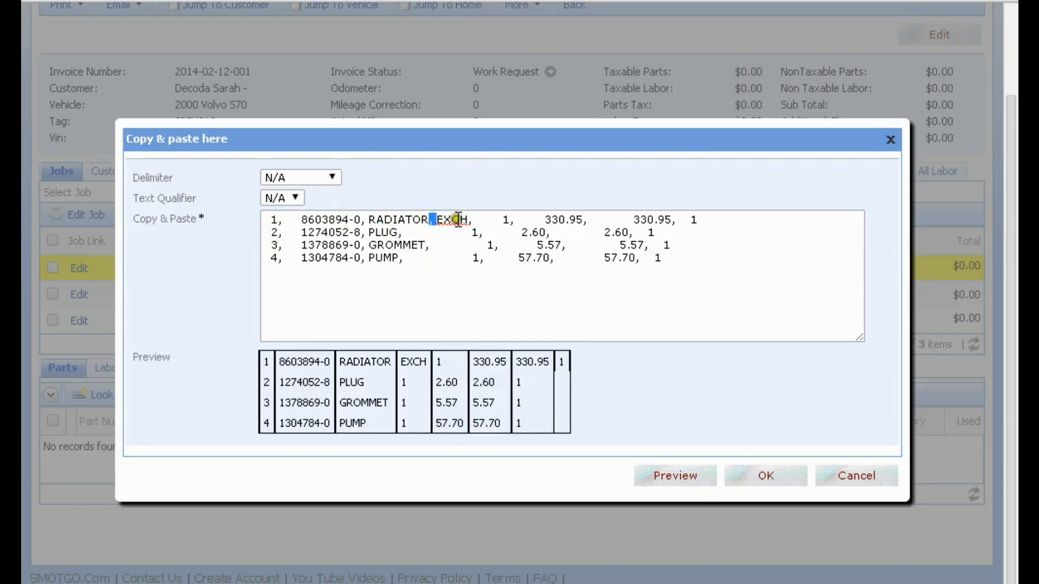
{"action": "left_click", "coordinate": [369, 219]}
{"action": "type", "text": "\""}
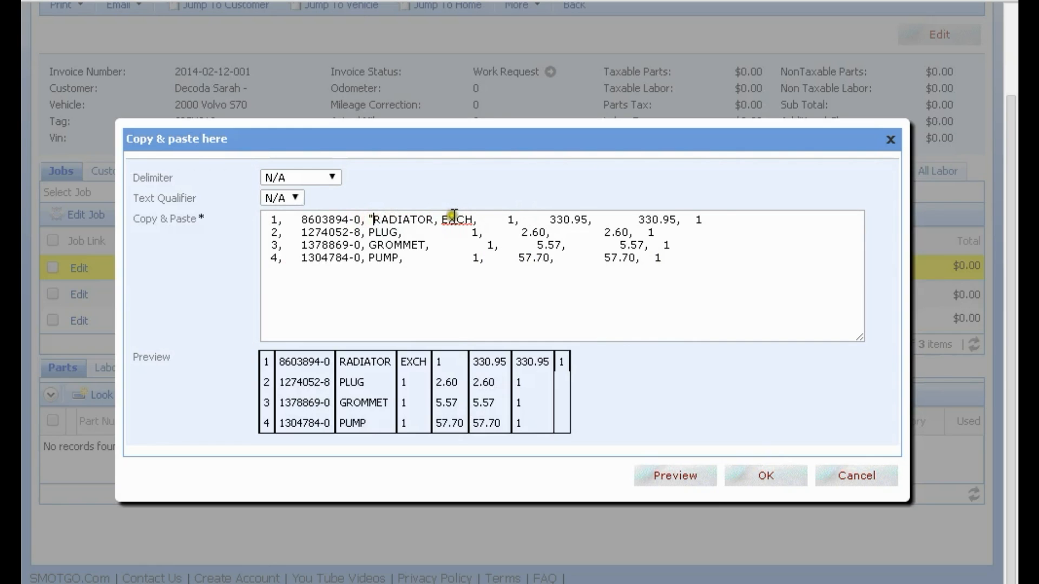
{"action": "key", "text": "BackSpace"}
{"action": "type", "text": "'"}
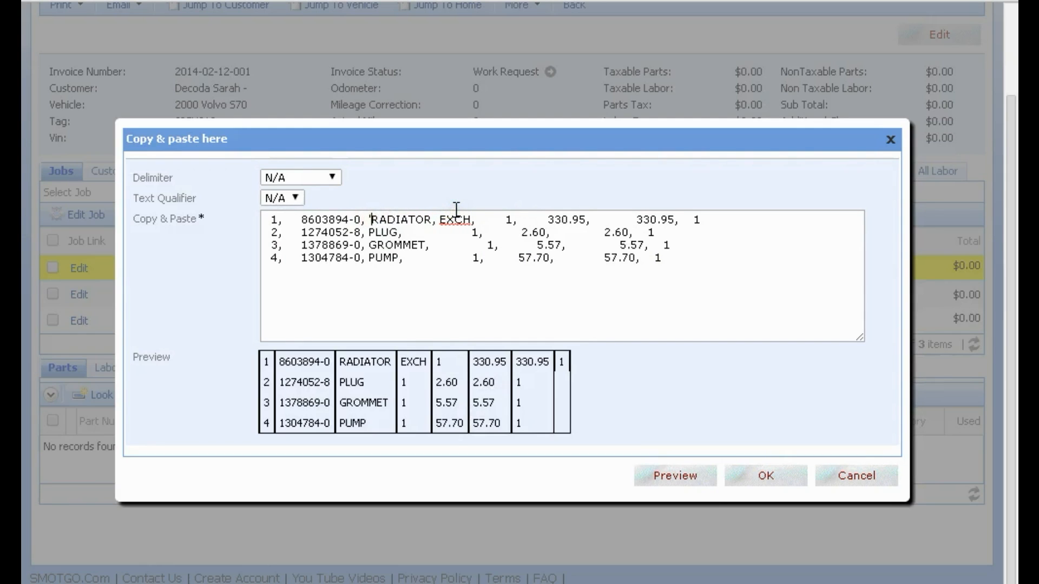
{"action": "left_click", "coordinate": [474, 219]}
{"action": "type", "text": "'"}
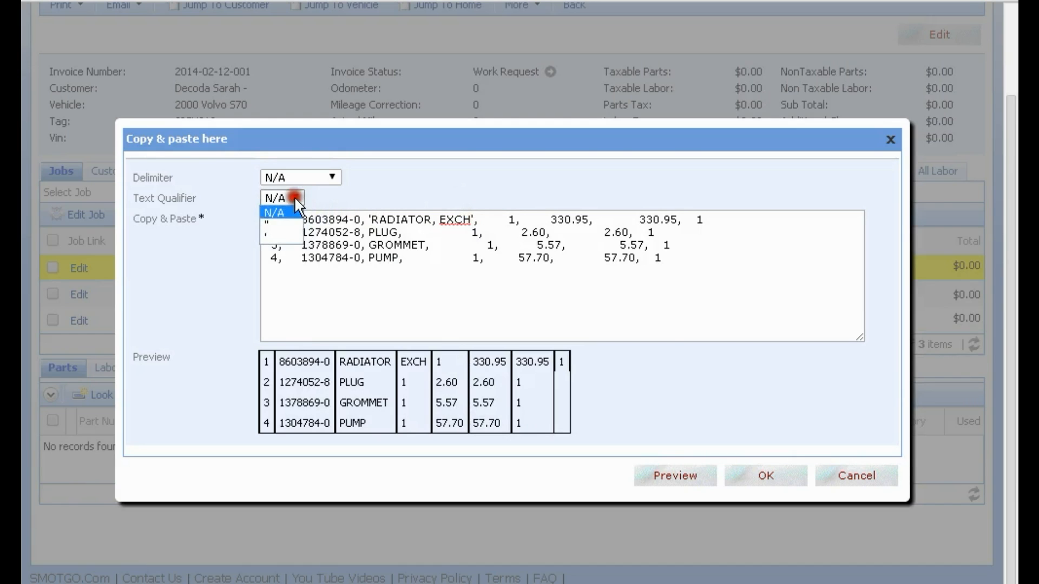
- Set the text qualifier to a single quote, preview the columns and import the parts with the matched fields
{"action": "left_click", "coordinate": [279, 237]}
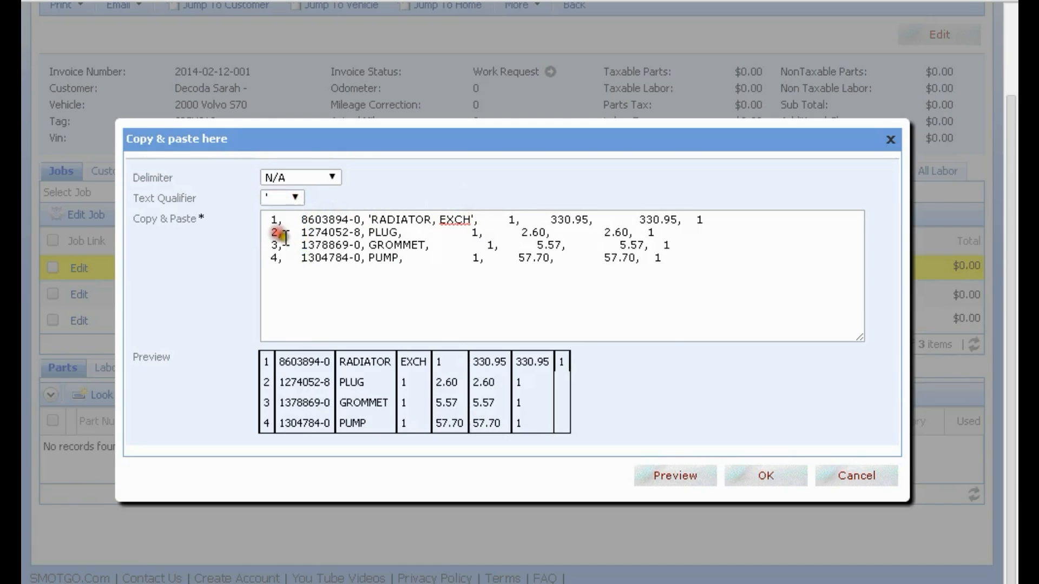
{"action": "left_click", "coordinate": [669, 474]}
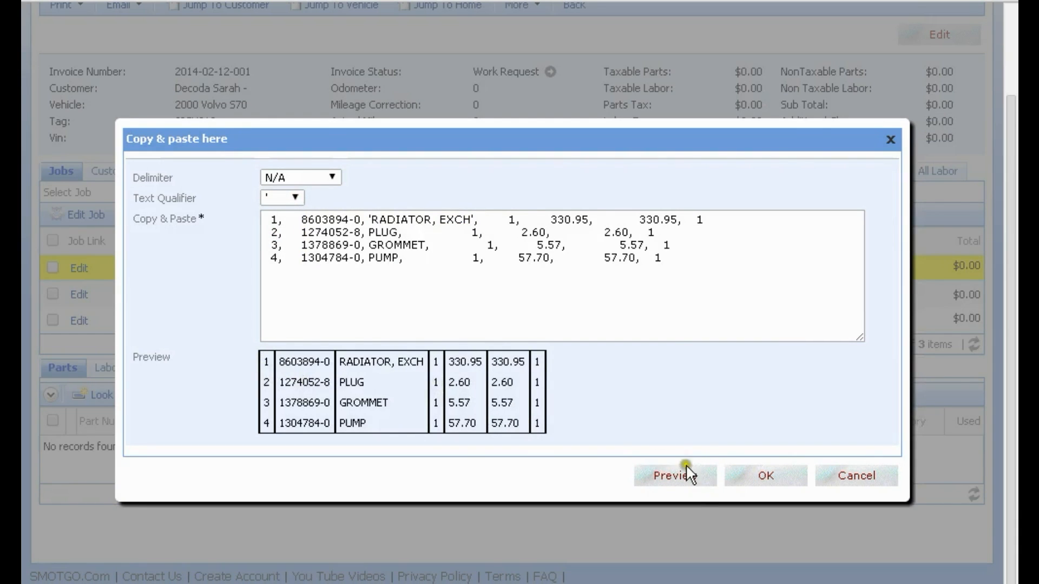
{"action": "left_click", "coordinate": [760, 473]}
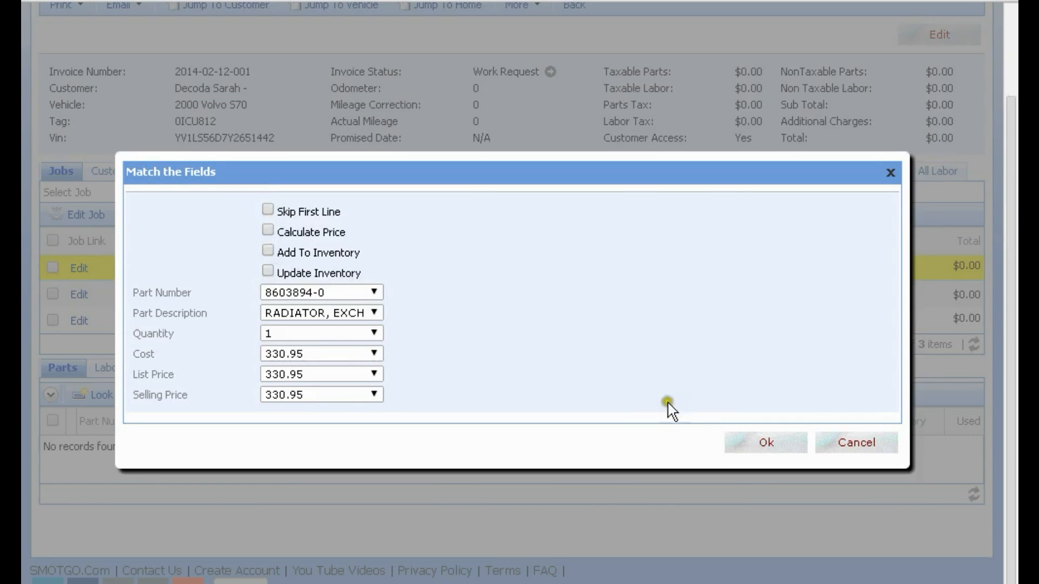
{"action": "left_click", "coordinate": [768, 442]}
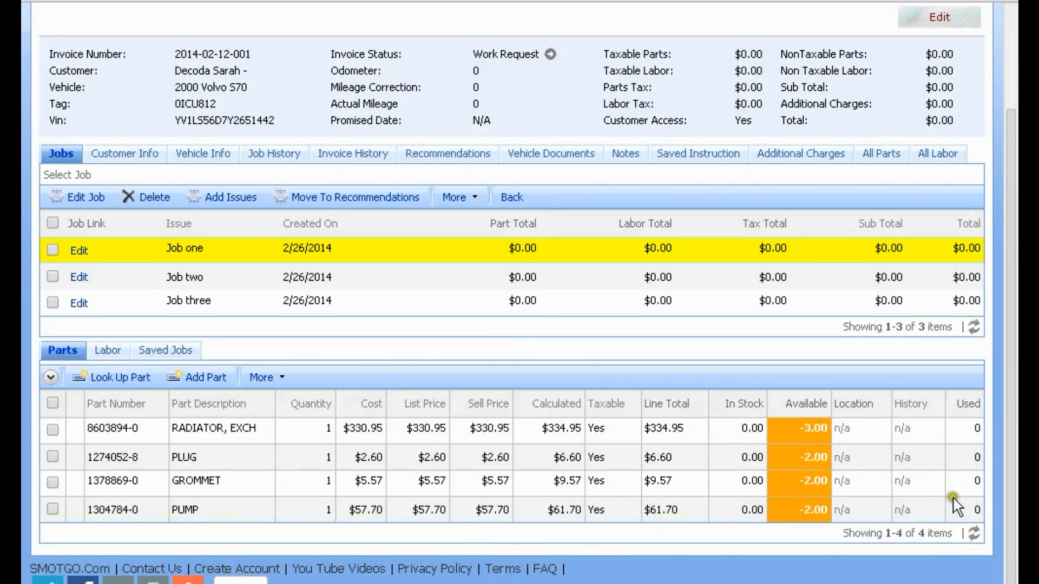
- Copy Job one's whole parts table, from the Part Number header through the PUMP row
{"action": "left_click", "coordinate": [979, 510]}
{"action": "left_click_drag", "start_coordinate": [979, 510], "coordinate": [95, 407]}
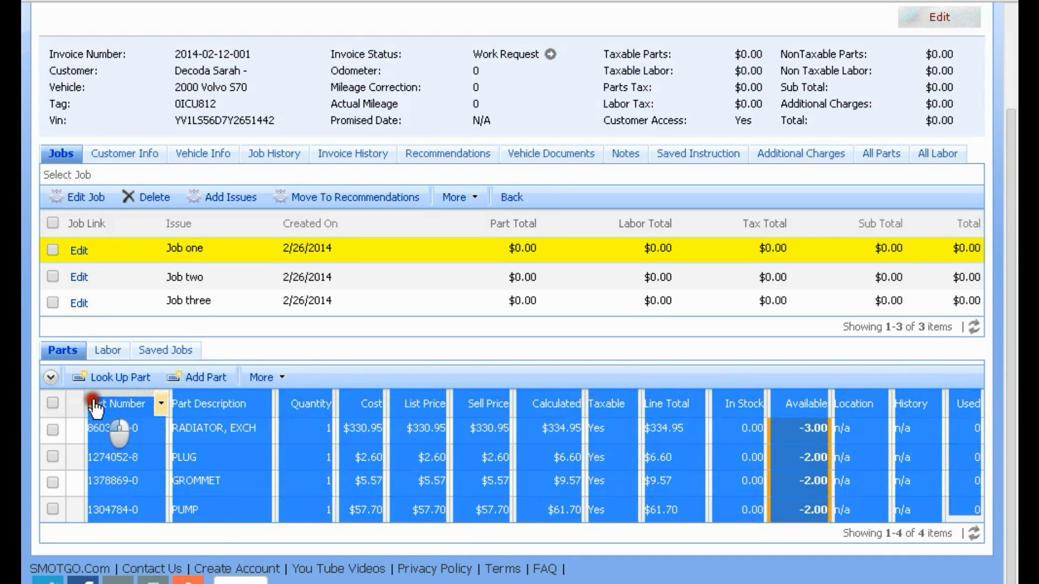
{"action": "right_click", "coordinate": [223, 403]}
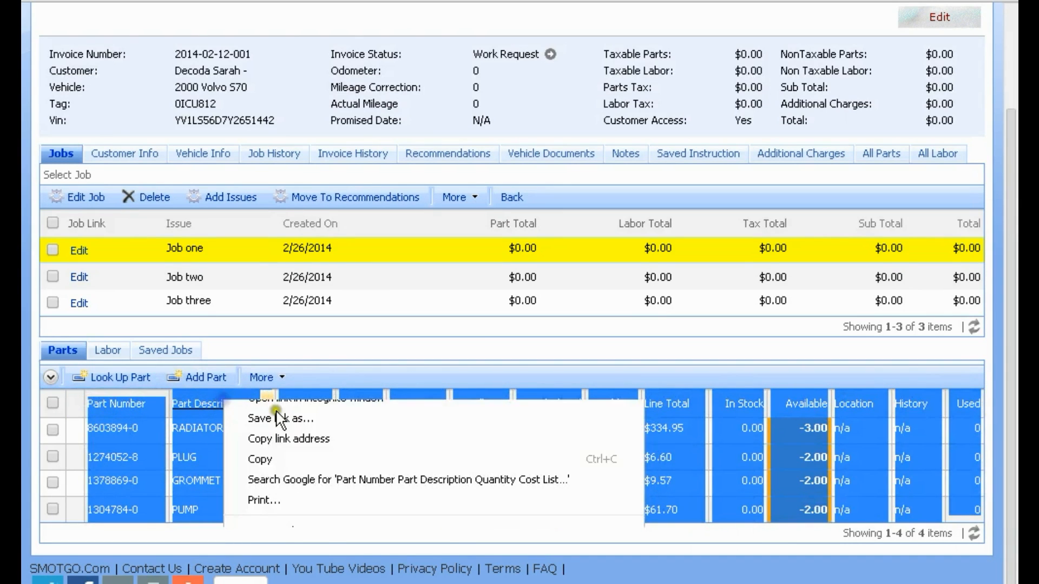
{"action": "key", "text": "Escape"}
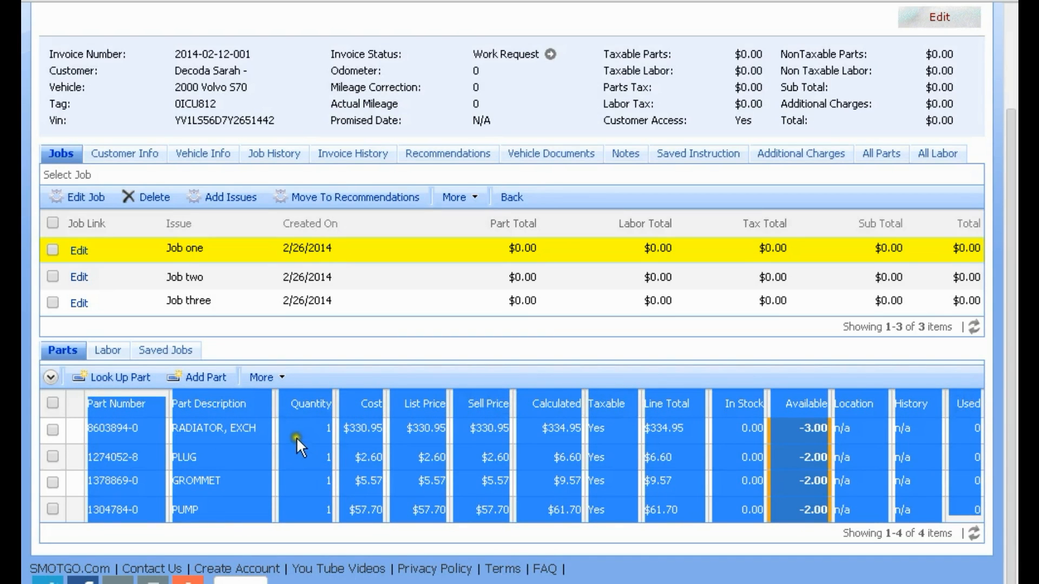
- Open the Copy & Paste parts import again, paste the copied parts table as plain text and preview its columns
{"action": "left_click", "coordinate": [282, 377]}
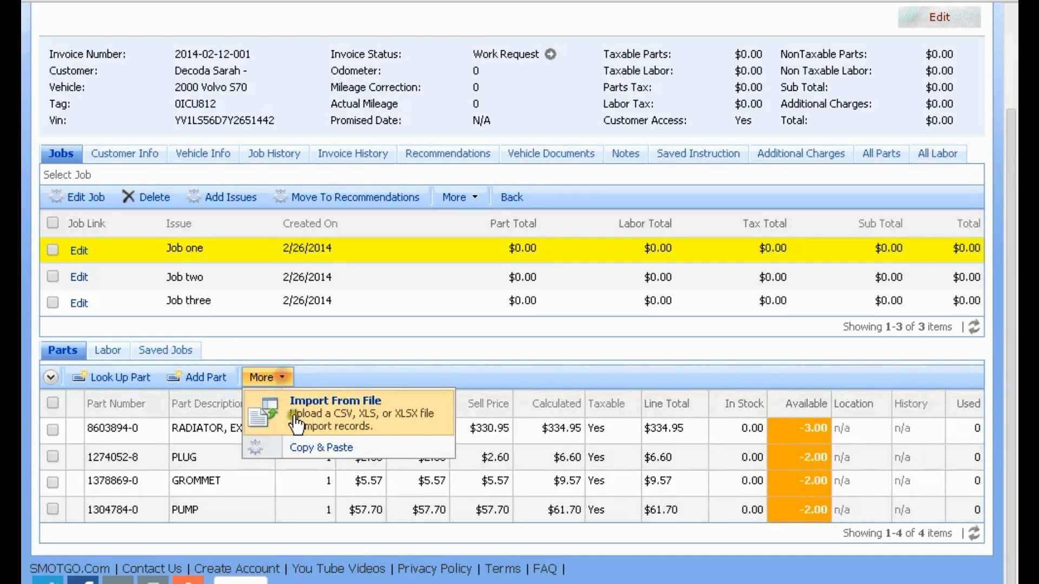
{"action": "left_click", "coordinate": [301, 447]}
{"action": "right_click", "coordinate": [337, 303]}
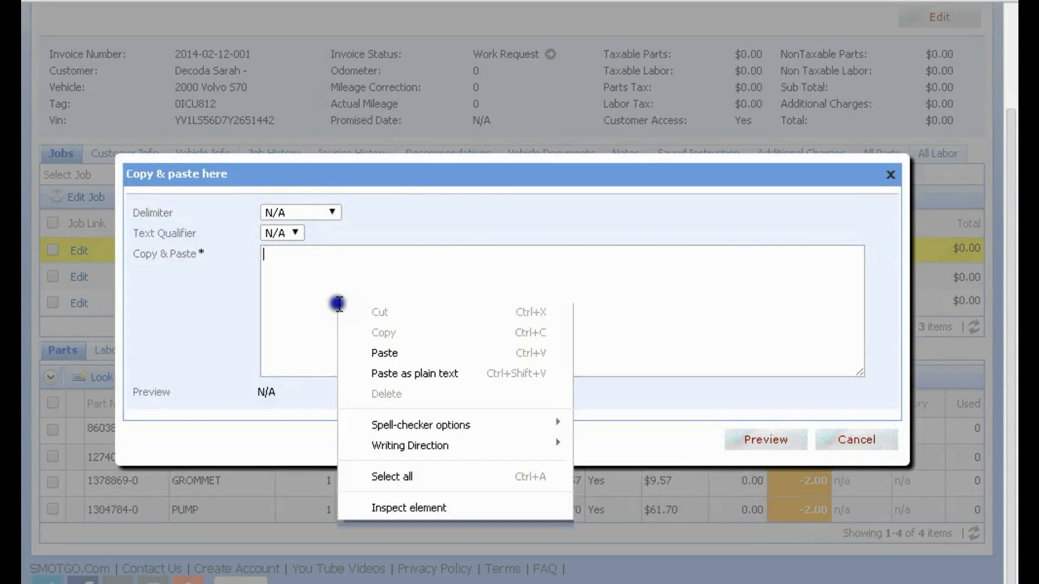
{"action": "left_click", "coordinate": [370, 374]}
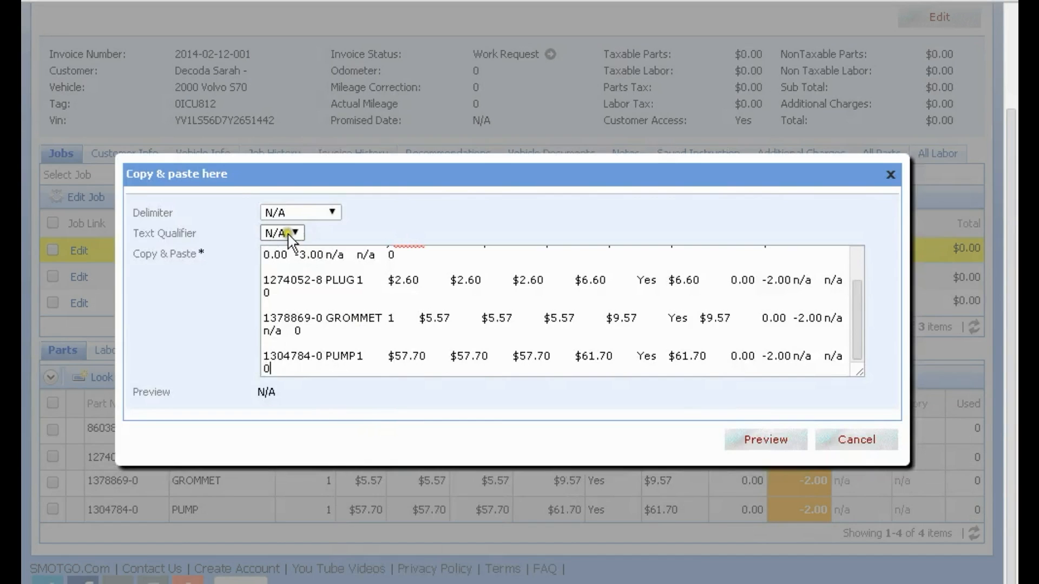
{"action": "left_click", "coordinate": [761, 436]}
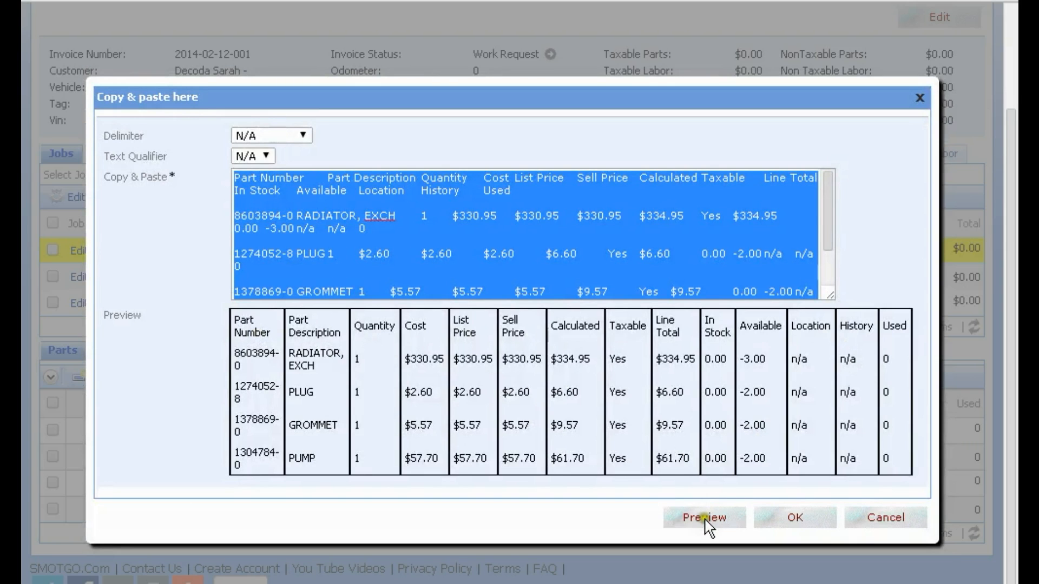
- Accept the preview, enable Skip First Line in the field matching and import the table rows into Job one
{"action": "left_click", "coordinate": [808, 514]}
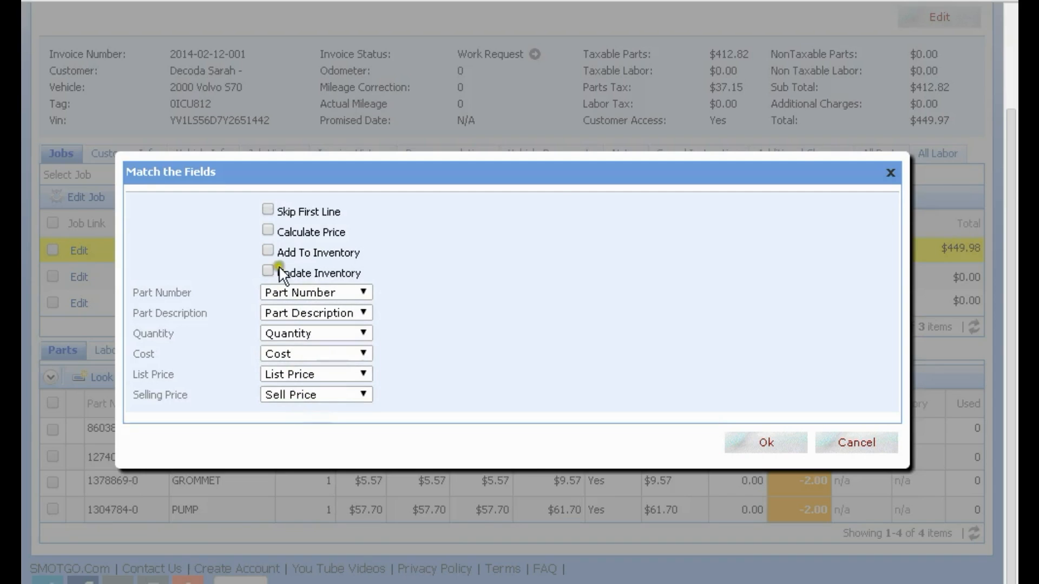
{"action": "left_click", "coordinate": [267, 209]}
{"action": "left_click", "coordinate": [762, 443]}
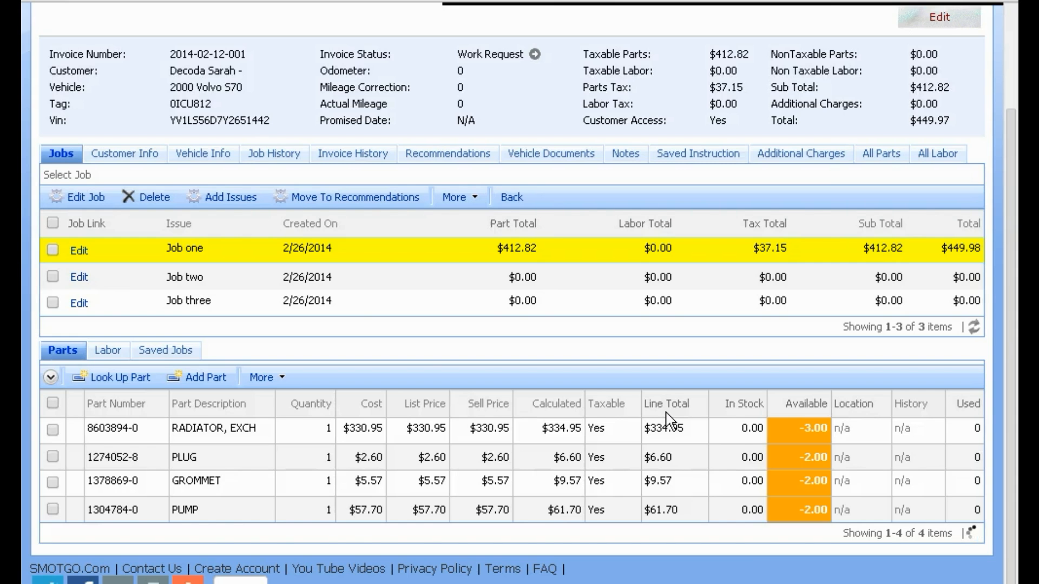
{"action": "scroll", "coordinate": [666, 419], "scroll_direction": "down", "scroll_amount": 2}
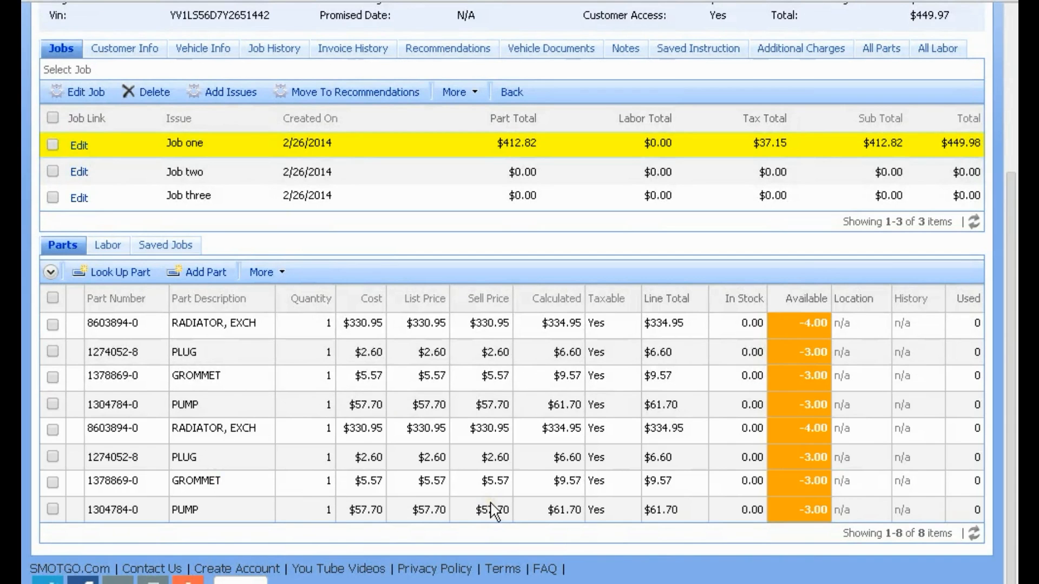
- Delete all the parts from Job one and confirm the deletion
{"action": "left_click", "coordinate": [52, 298]}
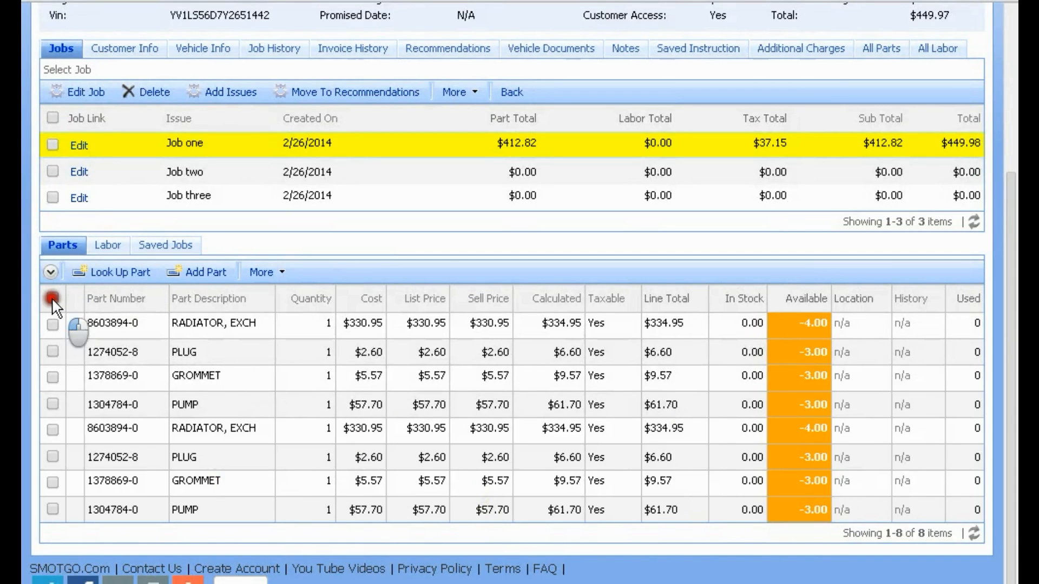
{"action": "left_click", "coordinate": [347, 324]}
{"action": "left_click", "coordinate": [279, 272]}
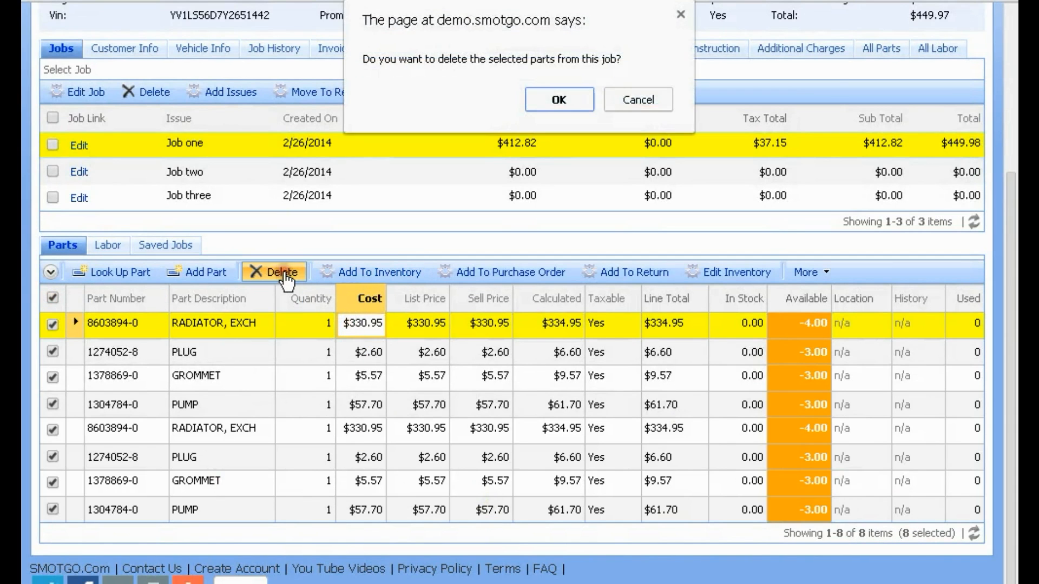
{"action": "left_click", "coordinate": [565, 96]}
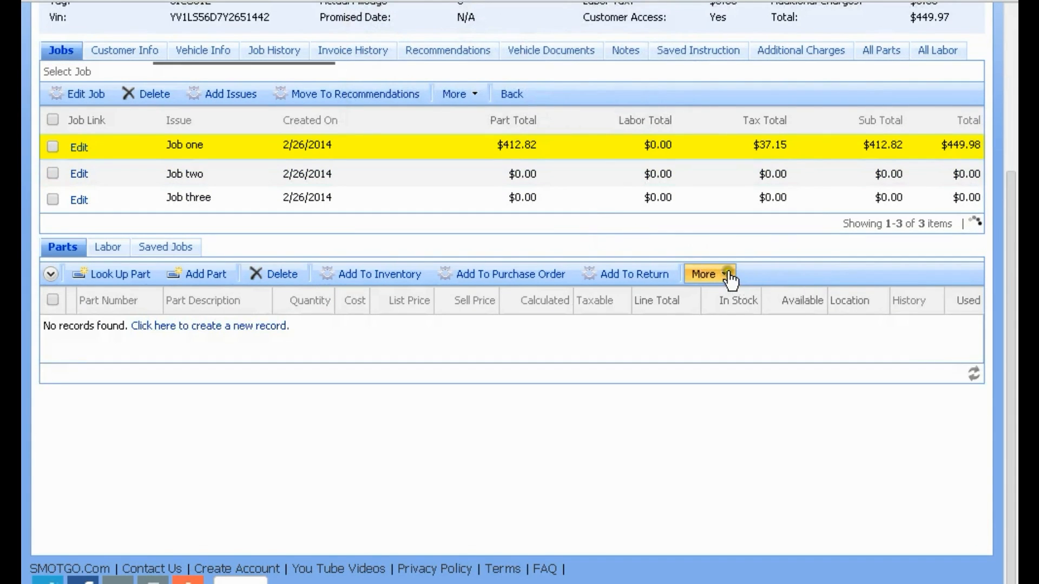
- Paste the copied parts table into the Copy & Paste import and import it into Job one without skipping the first line
{"action": "left_click", "coordinate": [728, 273]}
{"action": "left_click", "coordinate": [705, 378]}
{"action": "left_click", "coordinate": [724, 278]}
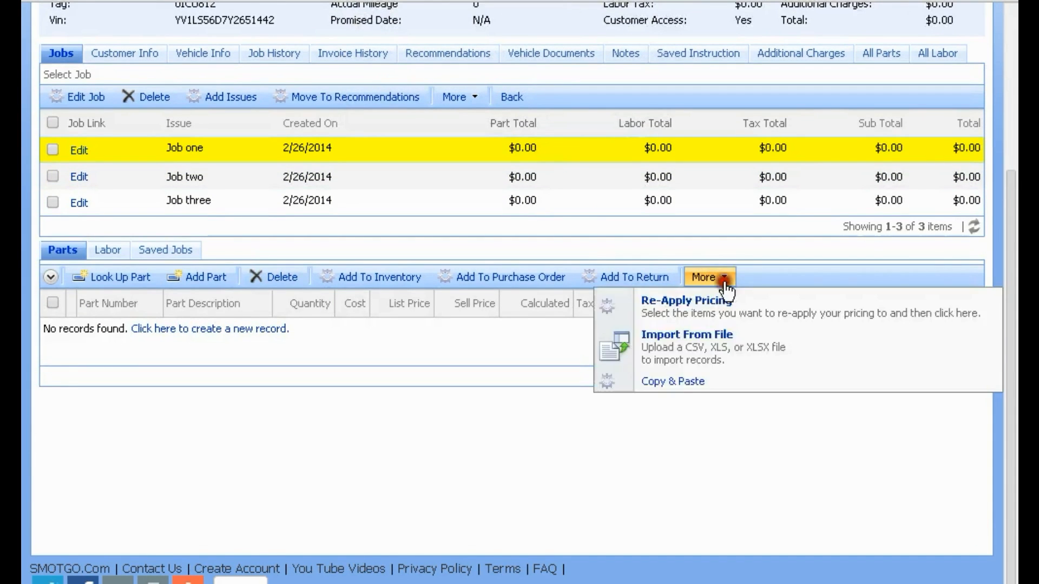
{"action": "left_click", "coordinate": [698, 382]}
{"action": "right_click", "coordinate": [406, 327]}
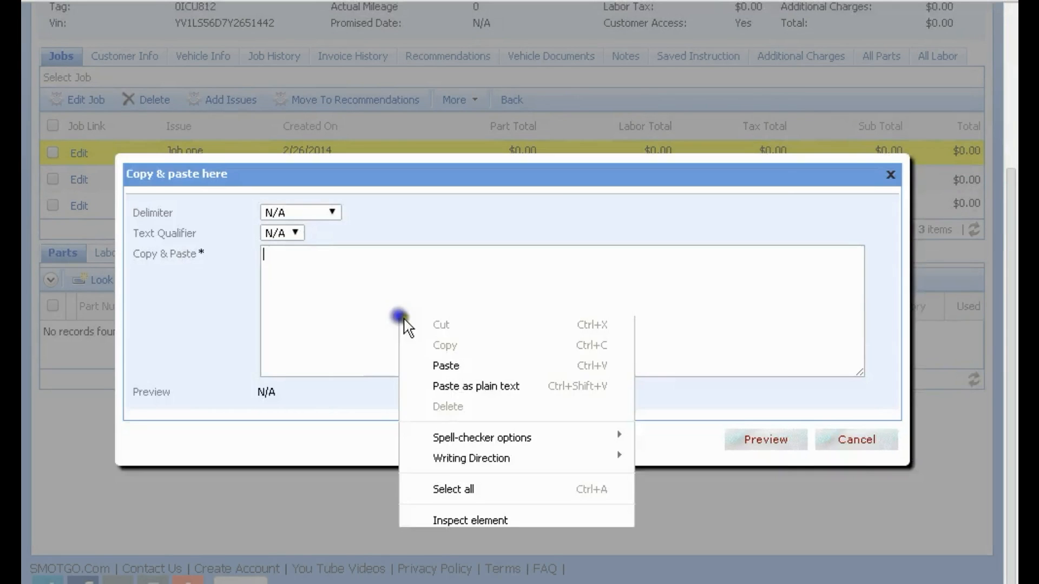
{"action": "left_click", "coordinate": [436, 365]}
{"action": "left_click", "coordinate": [765, 440]}
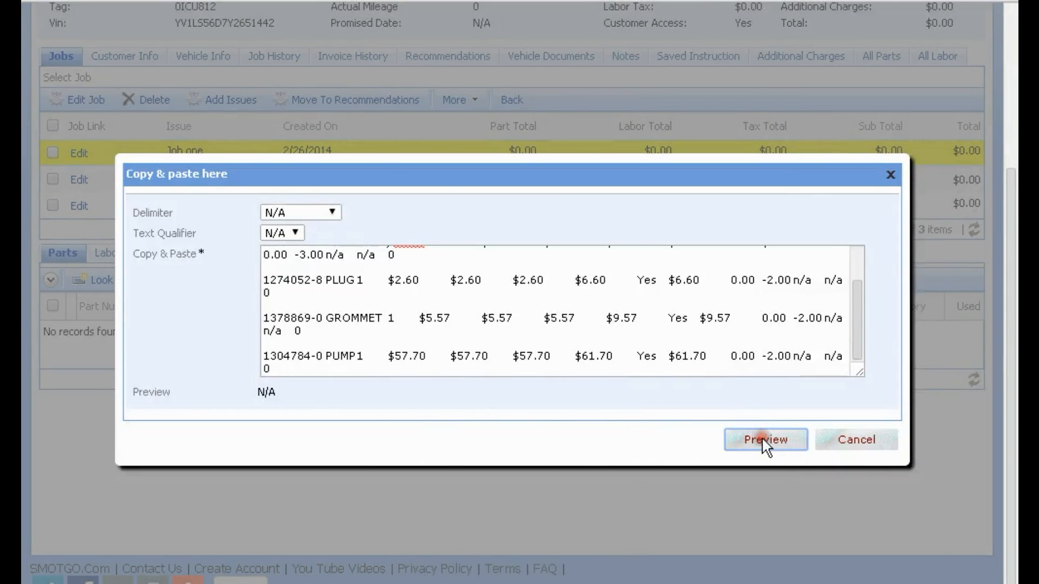
{"action": "left_click", "coordinate": [782, 514]}
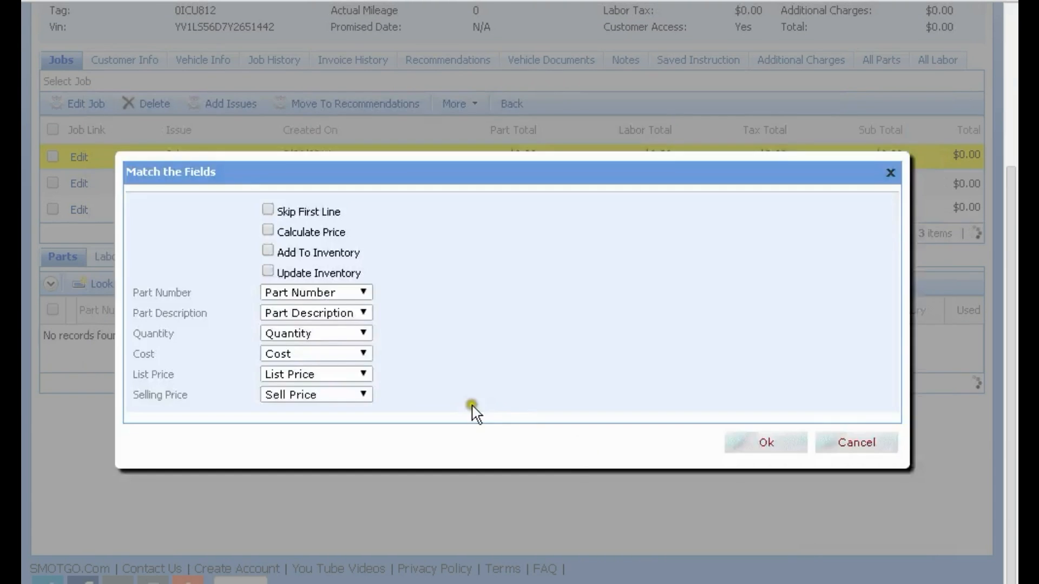
{"action": "left_click", "coordinate": [758, 445]}
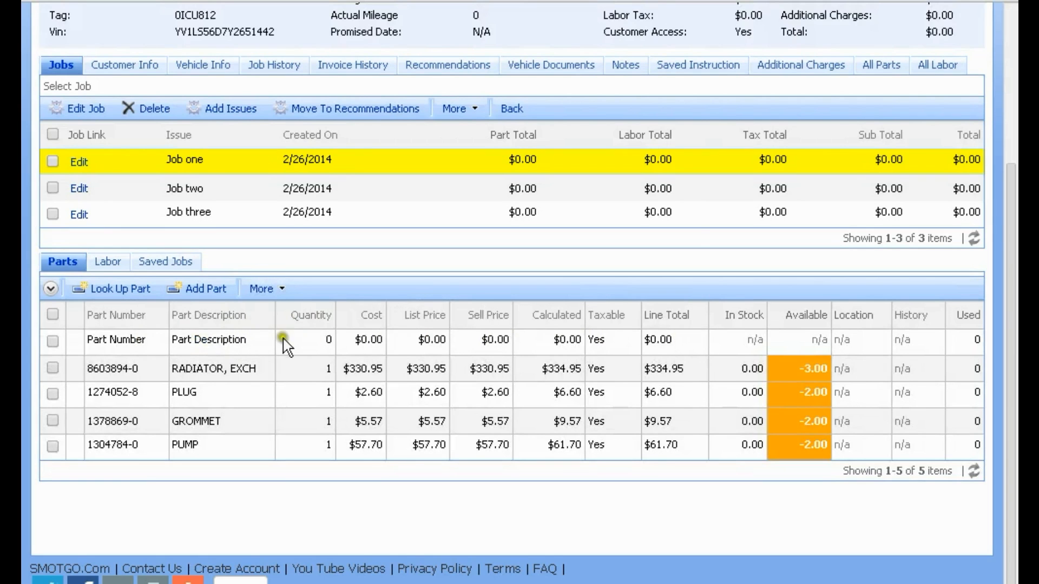
- Delete the header line imported as a part, the row reading Part Number and Part Description
{"action": "left_click", "coordinate": [52, 341]}
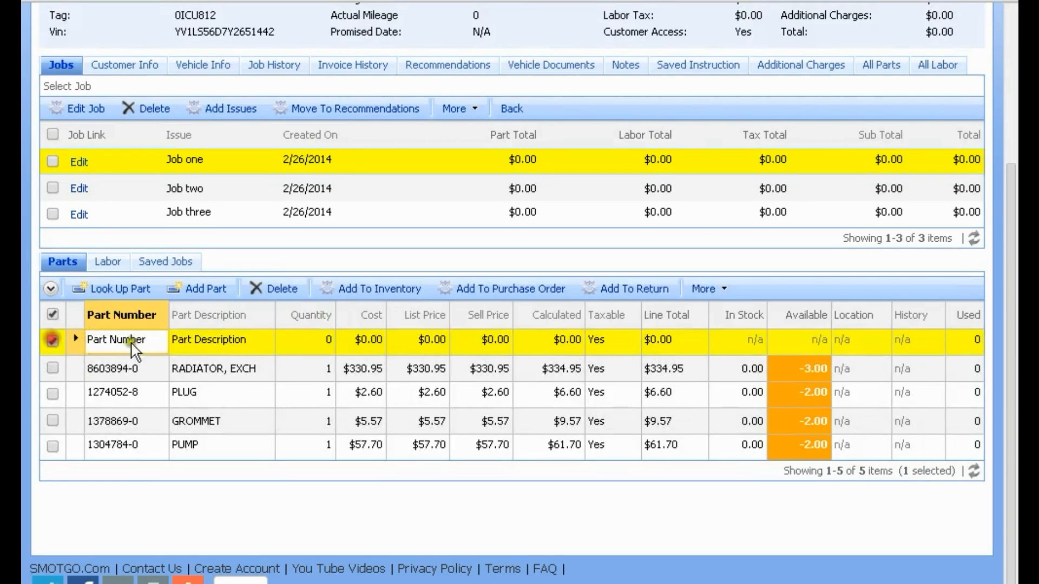
{"action": "left_click", "coordinate": [273, 289]}
{"action": "left_click", "coordinate": [560, 103]}
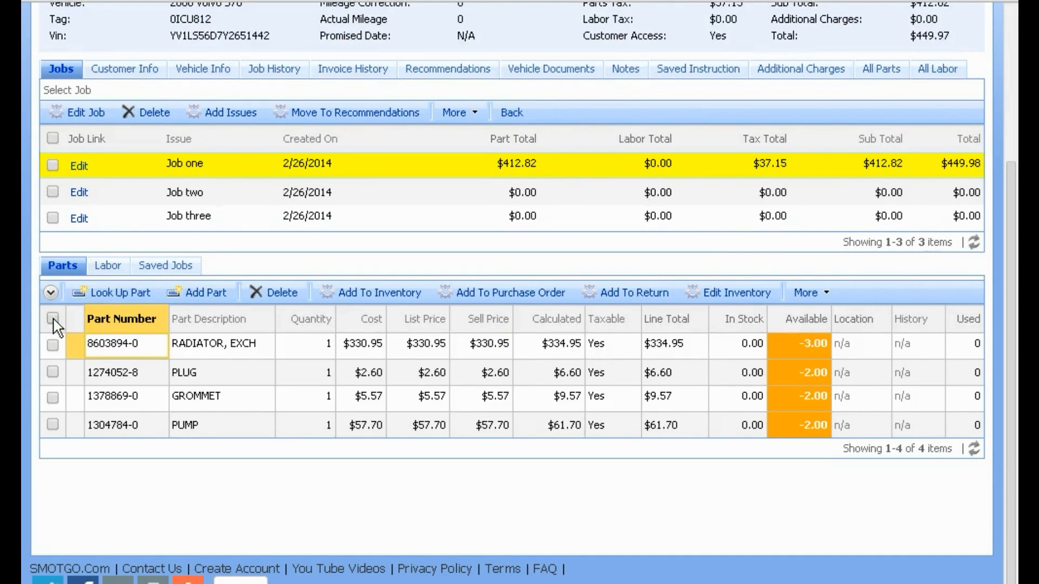
- Delete the remaining radiator, plug, grommet and pump rows from Job one
{"action": "left_click", "coordinate": [52, 319]}
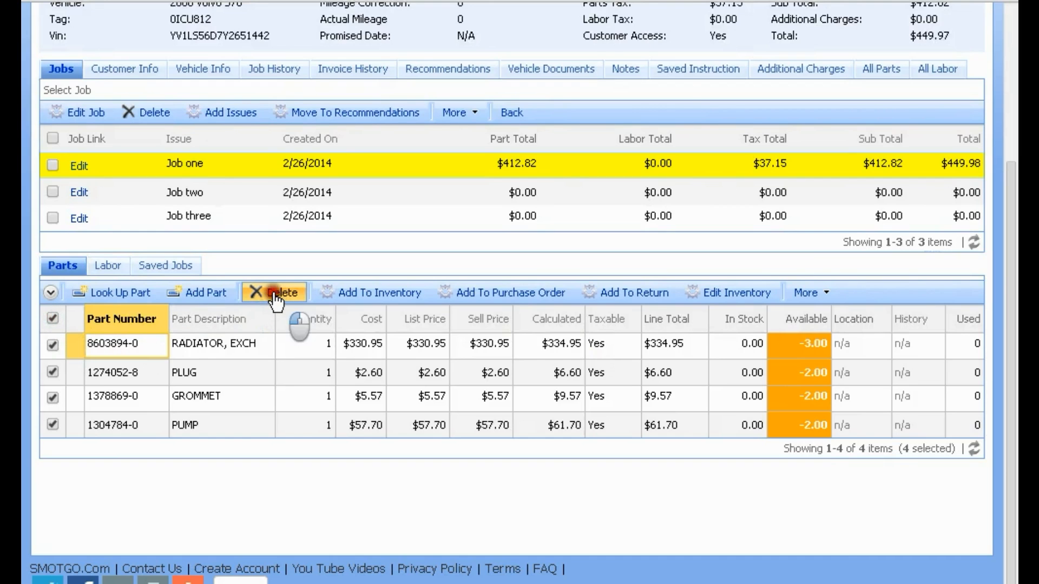
{"action": "left_click", "coordinate": [301, 295]}
{"action": "left_click", "coordinate": [560, 101]}
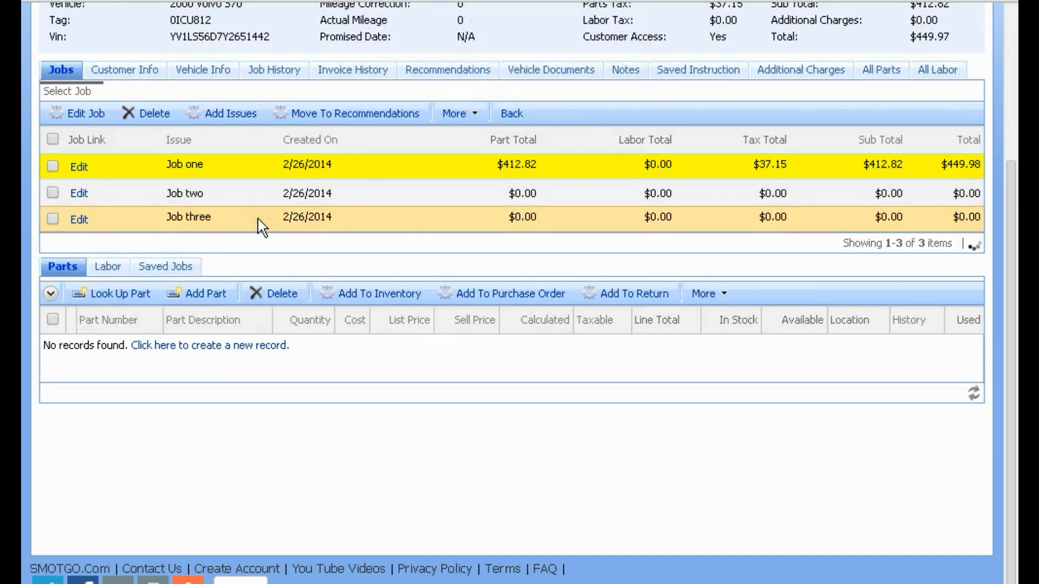
- Reopen the Copy & Paste parts import, paste the copied parts table and preview its columns
{"action": "left_click", "coordinate": [725, 295]}
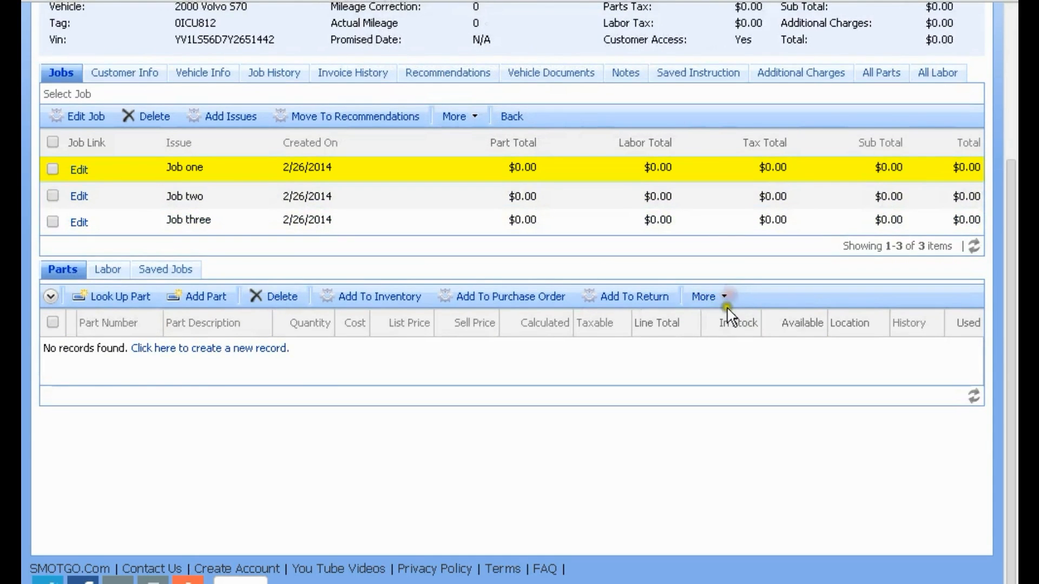
{"action": "left_click", "coordinate": [689, 399]}
{"action": "right_click", "coordinate": [313, 307]}
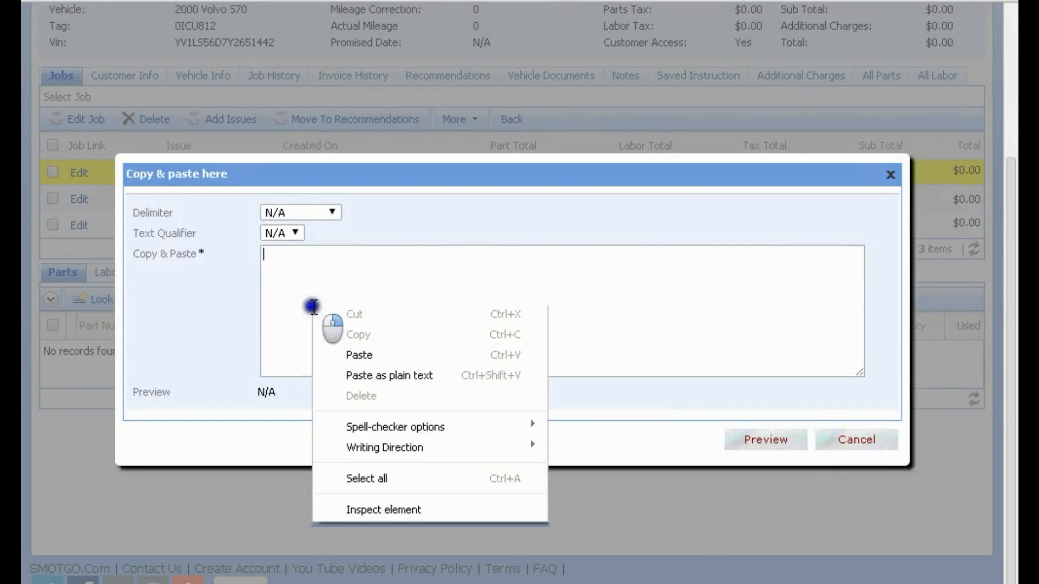
{"action": "left_click", "coordinate": [359, 355]}
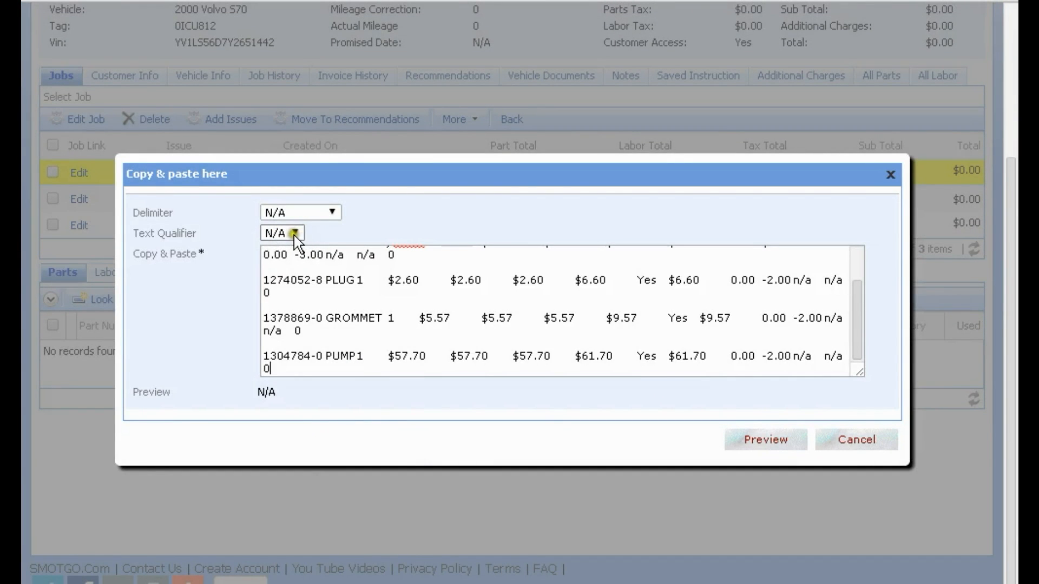
{"action": "left_click", "coordinate": [765, 436]}
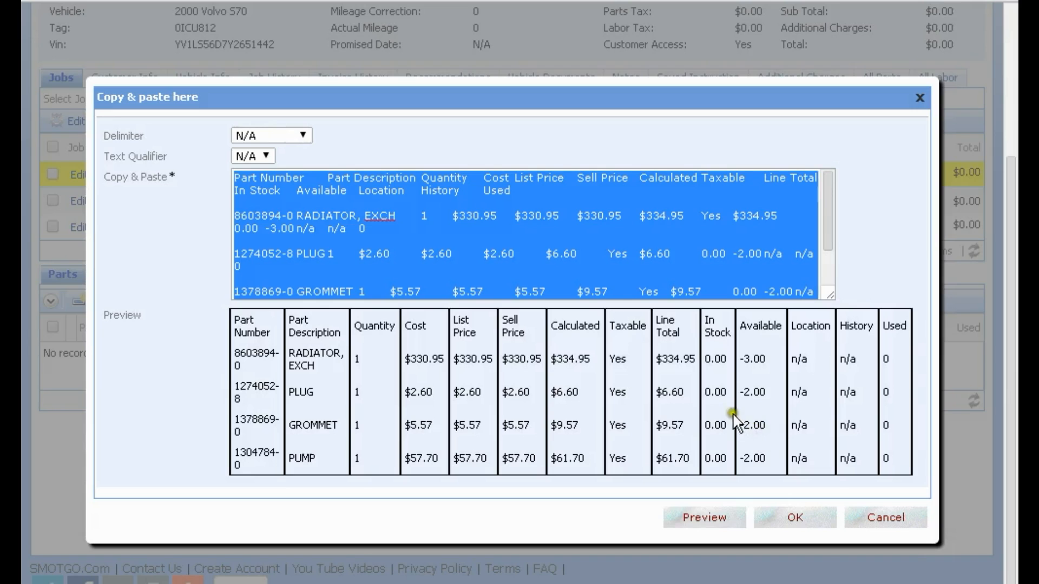
- Accept the preview and import the rows into Job one with Skip First Line enabled in the field matching
{"action": "left_click", "coordinate": [794, 515]}
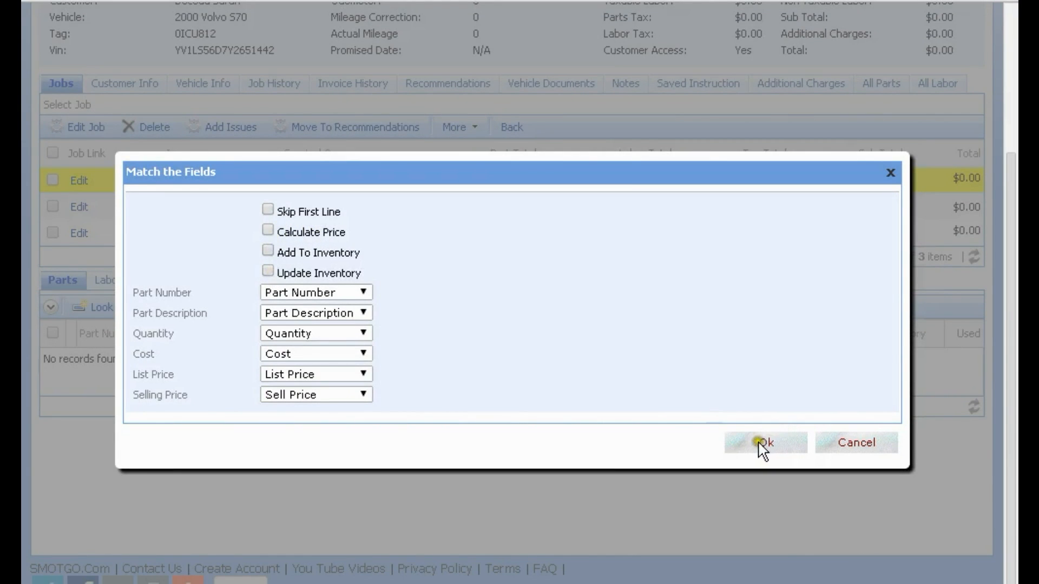
{"action": "left_click", "coordinate": [268, 210]}
{"action": "left_click", "coordinate": [765, 442]}
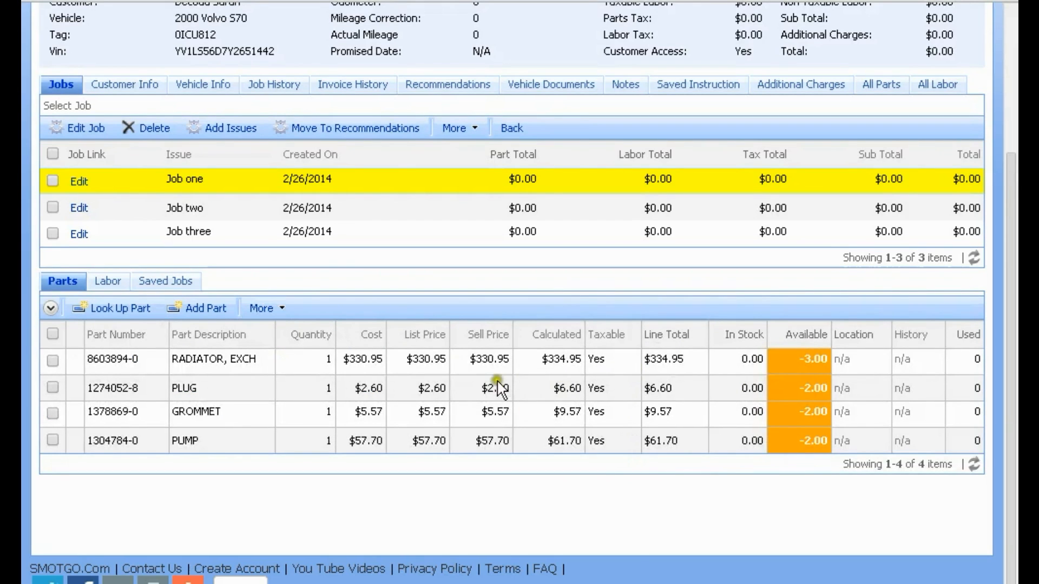
- Paste the same parts table into a new Copy & Paste import for Job one and preview it
{"action": "left_click", "coordinate": [282, 309]}
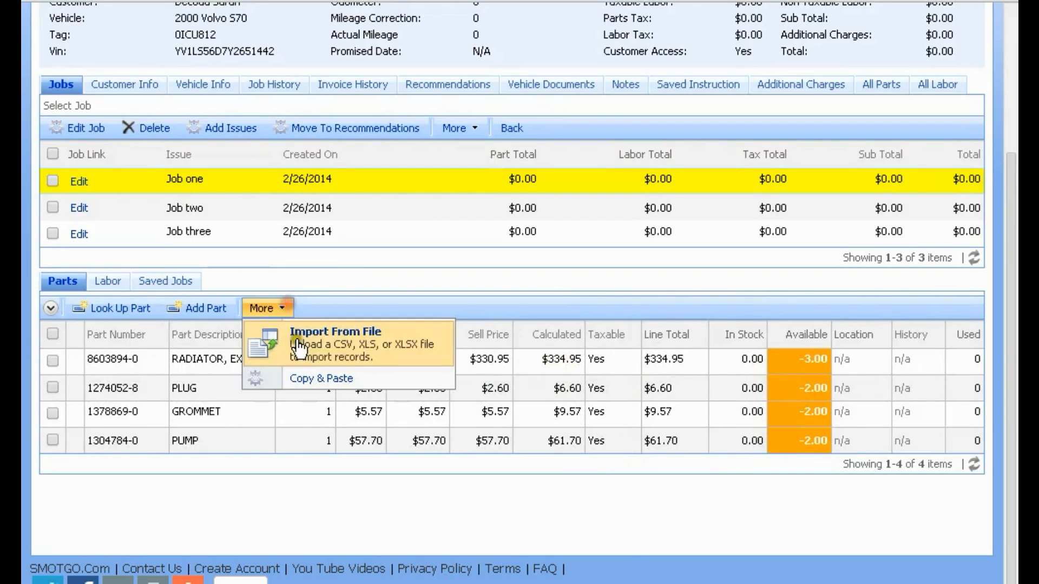
{"action": "left_click", "coordinate": [331, 377]}
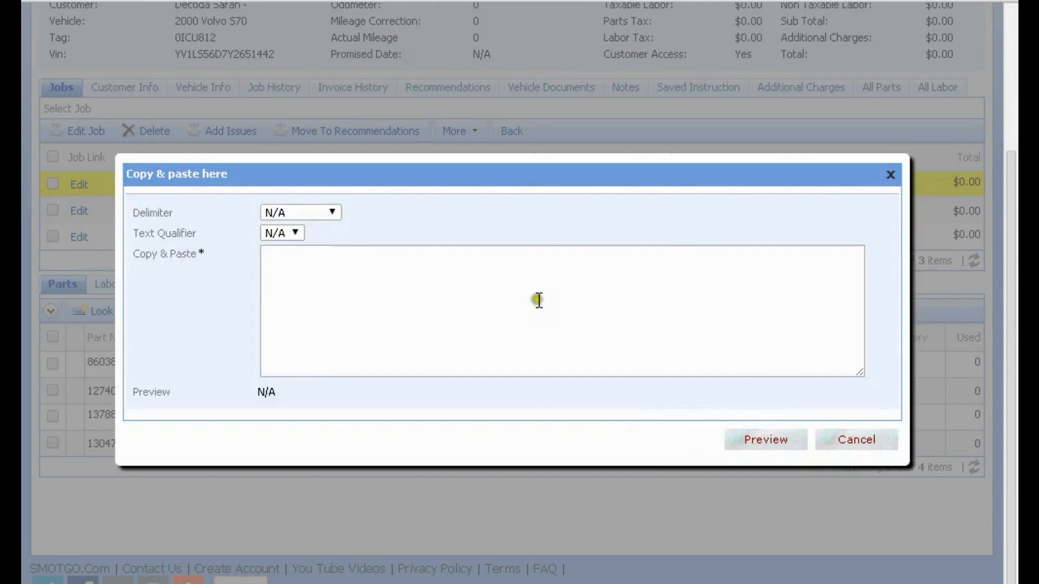
{"action": "right_click", "coordinate": [440, 265]}
{"action": "left_click", "coordinate": [501, 366]}
{"action": "left_click", "coordinate": [757, 438]}
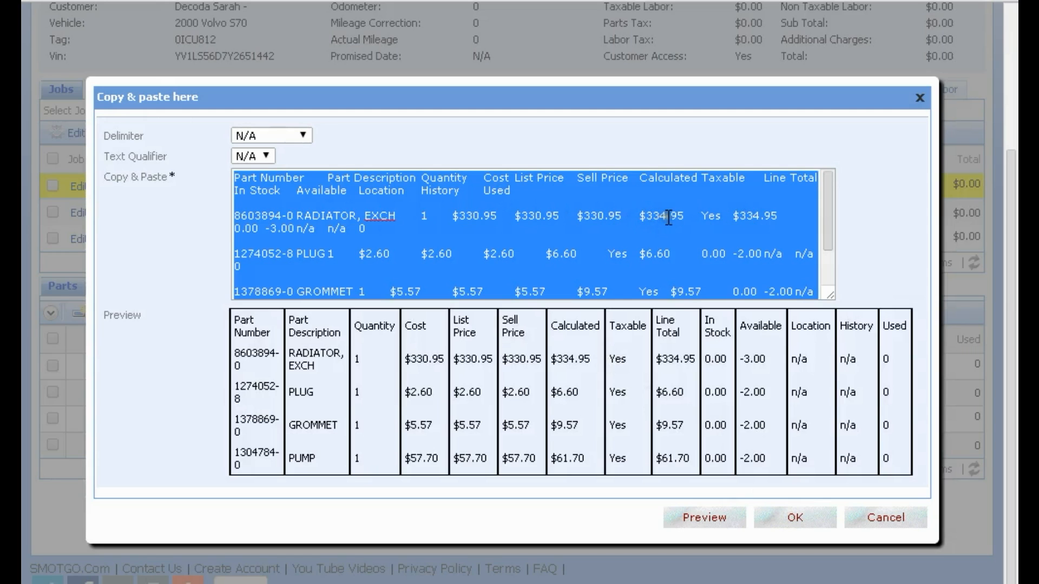
- Accept the previewed table, enable Calculate Price in the field matching and import the rows into Job one
{"action": "left_click", "coordinate": [650, 216]}
{"action": "mouse_move", "coordinate": [645, 216]}
{"action": "left_mouse_down"}
{"action": "mouse_move", "coordinate": [677, 217]}
{"action": "mouse_move", "coordinate": [659, 208]}
{"action": "left_mouse_up"}
{"action": "type", "text": "3"}
{"action": "left_click", "coordinate": [786, 518]}
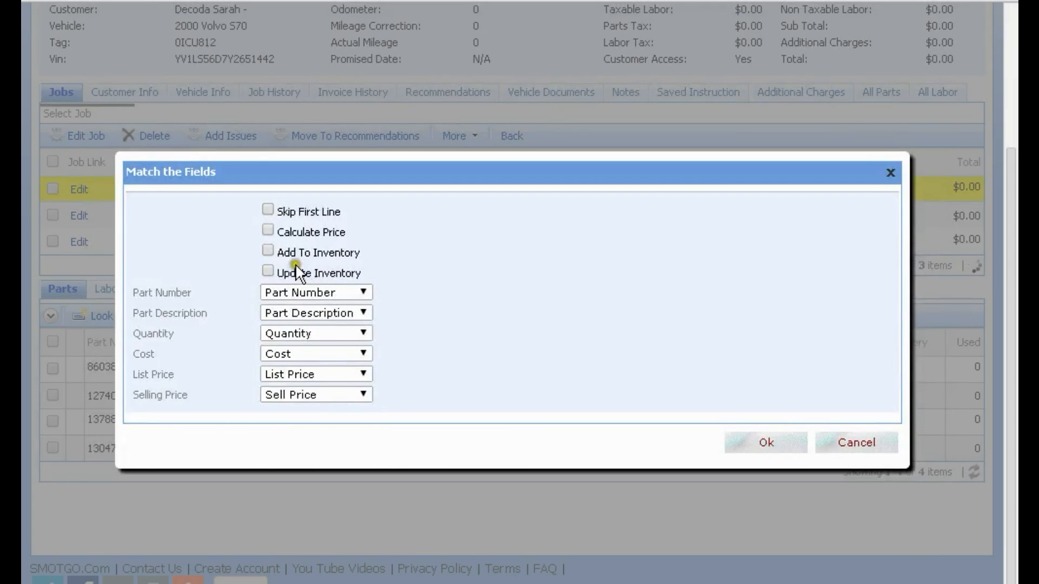
{"action": "left_click", "coordinate": [268, 230]}
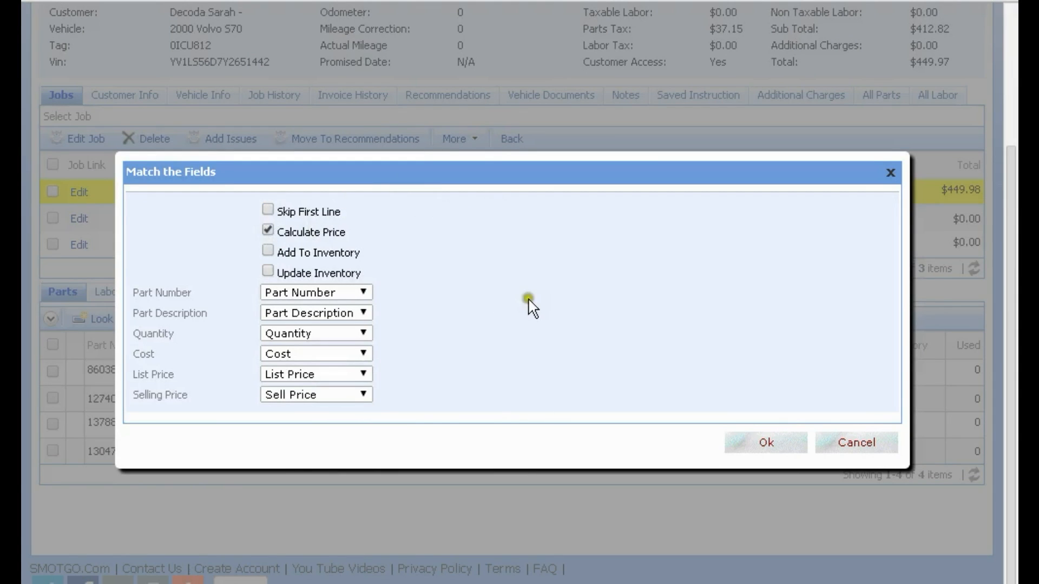
{"action": "left_click", "coordinate": [765, 444]}
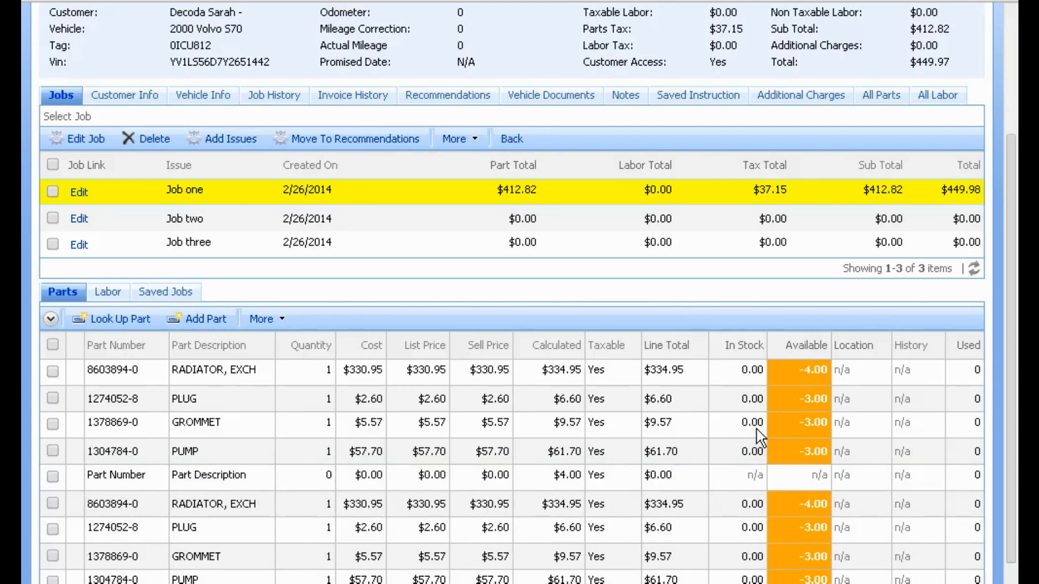
- Open the Calculated price of the second RADIATOR, EXCH row for editing and leave it without a new value
{"action": "scroll", "coordinate": [761, 438], "scroll_direction": "down", "scroll_amount": 3}
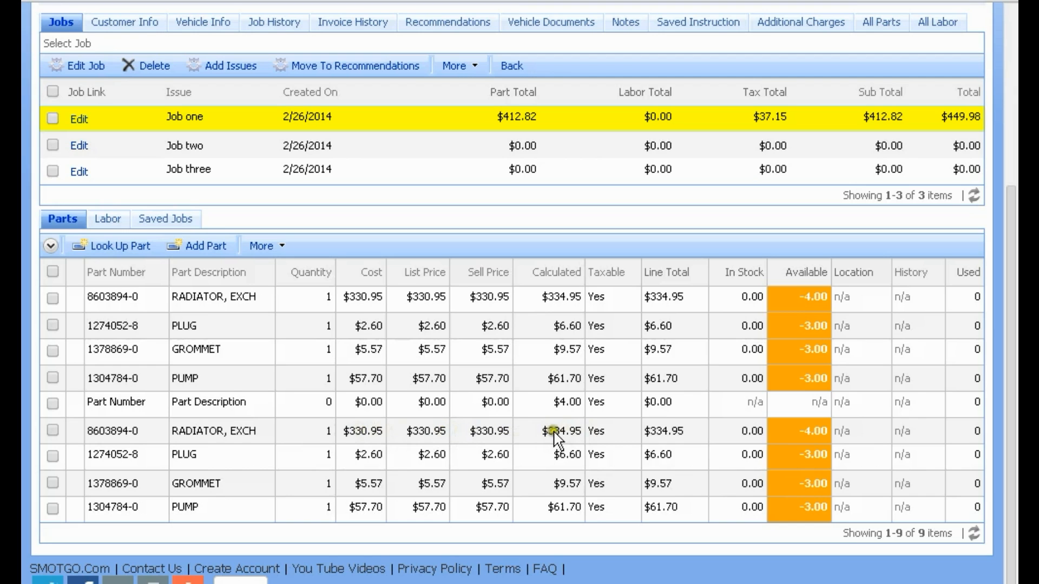
{"action": "left_click_drag", "start_coordinate": [582, 432], "coordinate": [550, 437]}
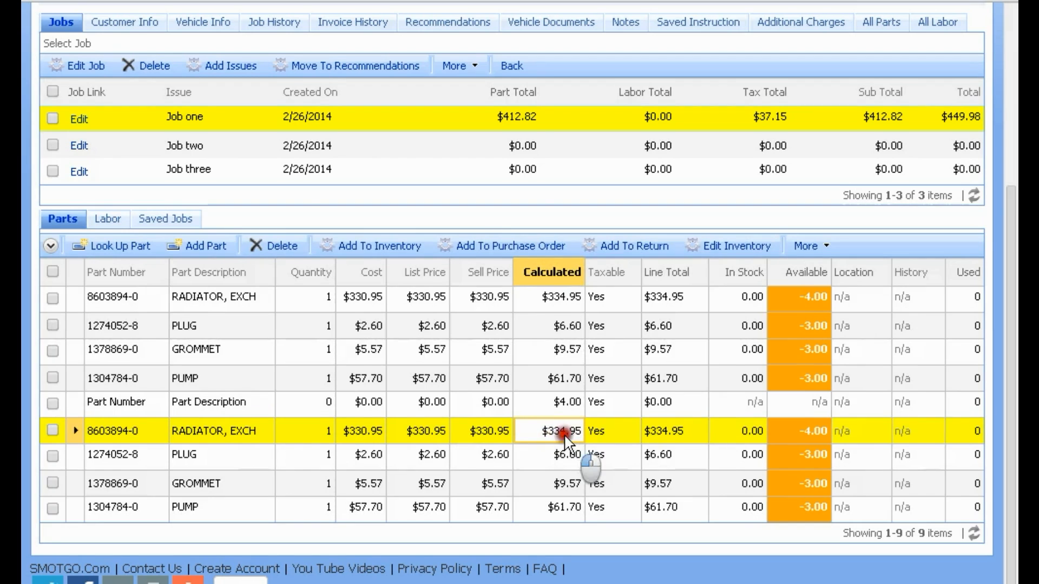
{"action": "left_click", "coordinate": [567, 433]}
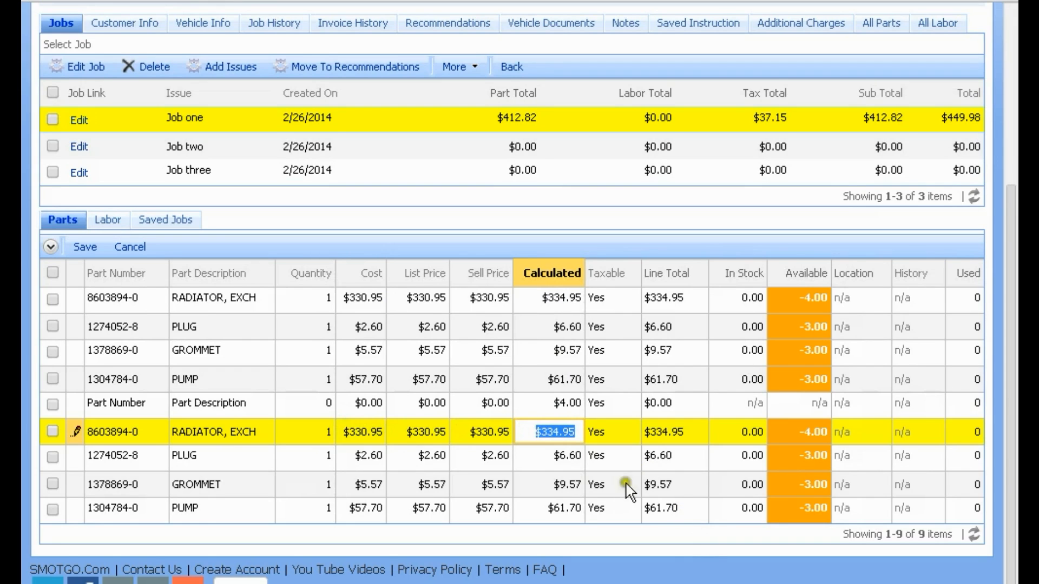
{"action": "left_click", "coordinate": [184, 298]}
- Select every part in Job one, including the imported header line, and delete them all
{"action": "left_click", "coordinate": [53, 273]}
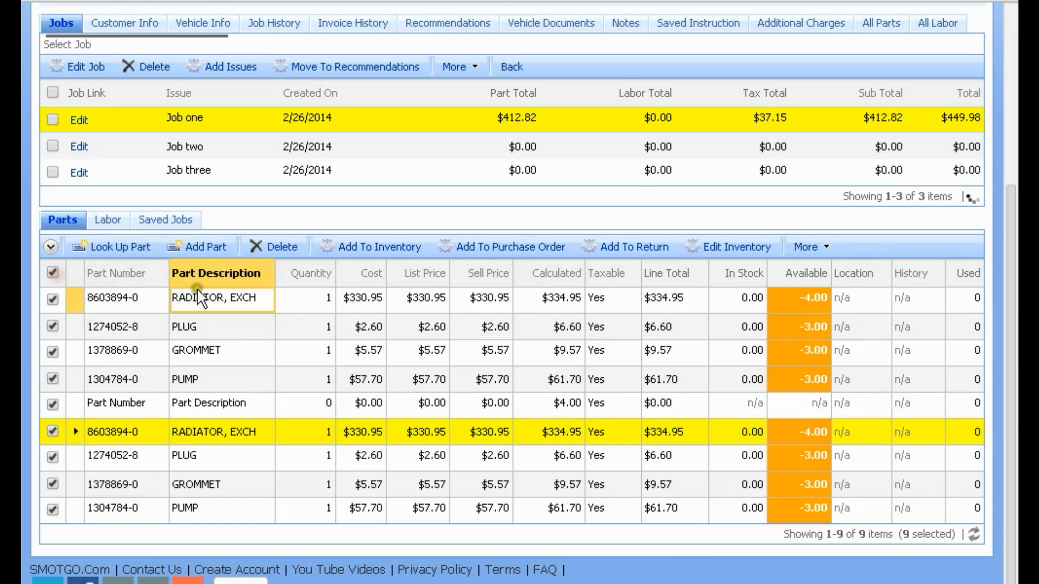
{"action": "left_click", "coordinate": [363, 299]}
{"action": "left_click", "coordinate": [274, 250]}
{"action": "left_click", "coordinate": [561, 99]}
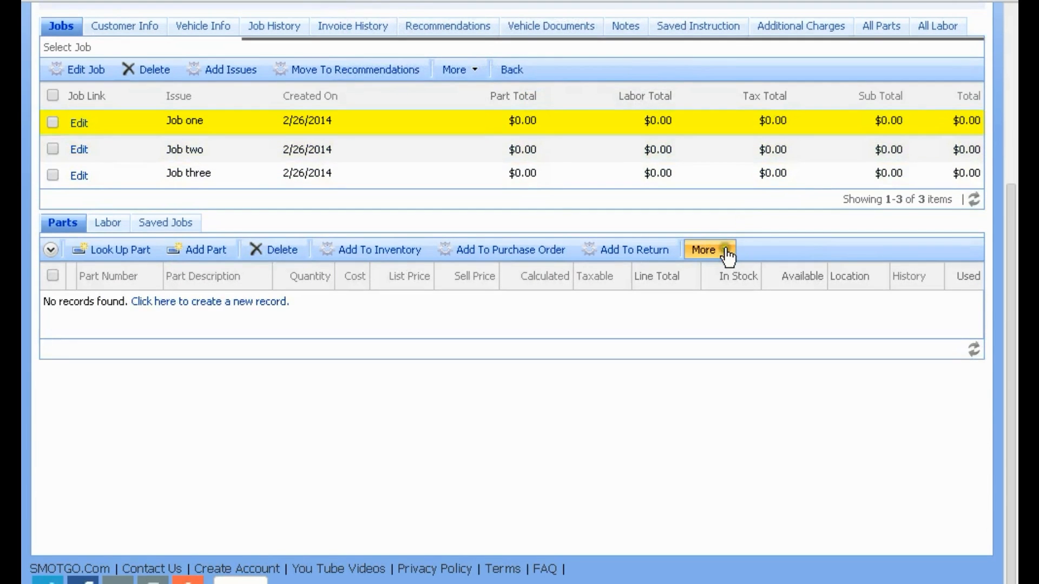
- Open the Copy & Paste parts import for the emptied Job one and paste the copied parts table
{"action": "left_click", "coordinate": [726, 252]}
{"action": "left_click", "coordinate": [688, 355]}
{"action": "right_click", "coordinate": [347, 261]}
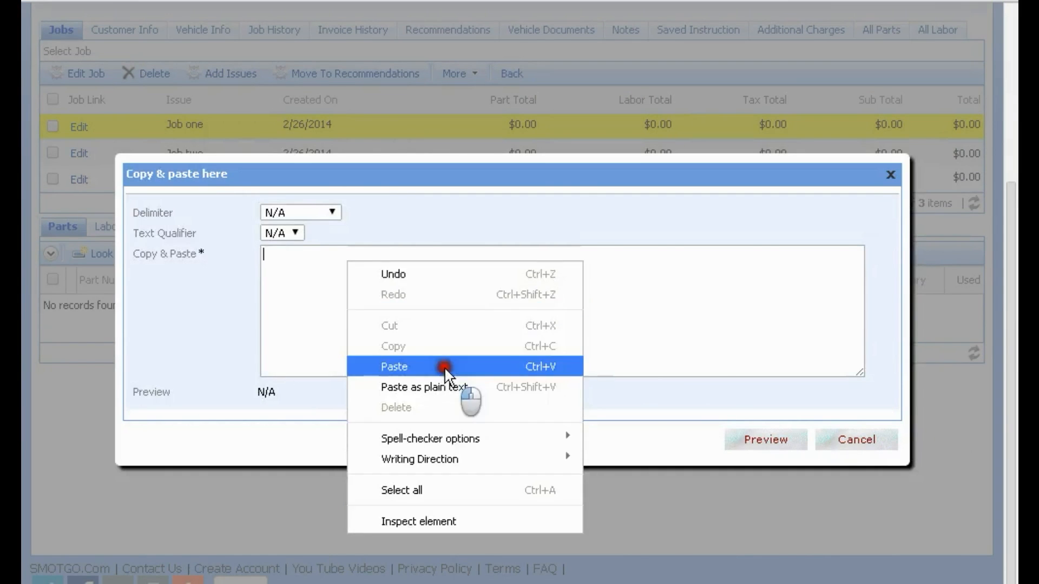
{"action": "left_click", "coordinate": [446, 364]}
- Remove the plug, grommet and pump lines from the pasted text, keeping only the header and the RADIATOR, EXCH line
{"action": "scroll", "coordinate": [896, 335], "scroll_direction": "up", "scroll_amount": 3}
{"action": "scroll", "coordinate": [855, 291], "scroll_direction": "up", "scroll_amount": 3}
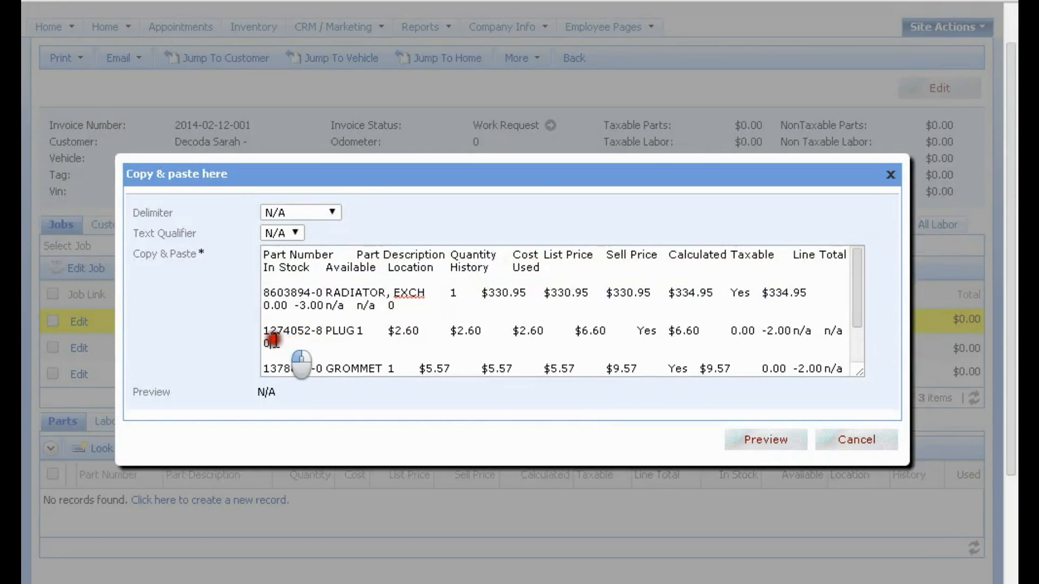
{"action": "triple_click", "coordinate": [289, 334]}
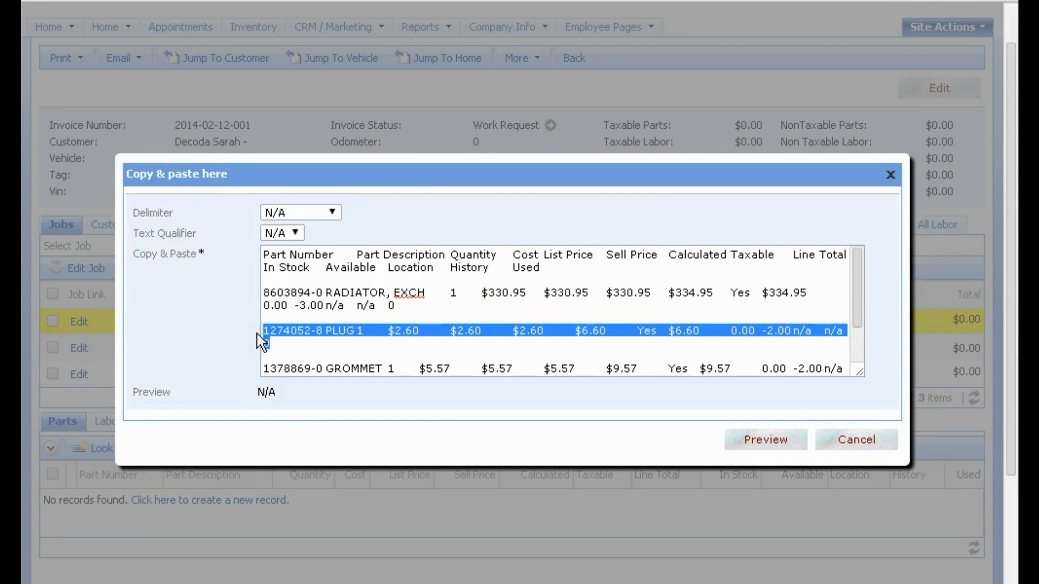
{"action": "key", "text": "BackSpace"}
{"action": "left_click_drag", "start_coordinate": [265, 320], "coordinate": [390, 413]}
{"action": "key", "text": "BackSpace"}
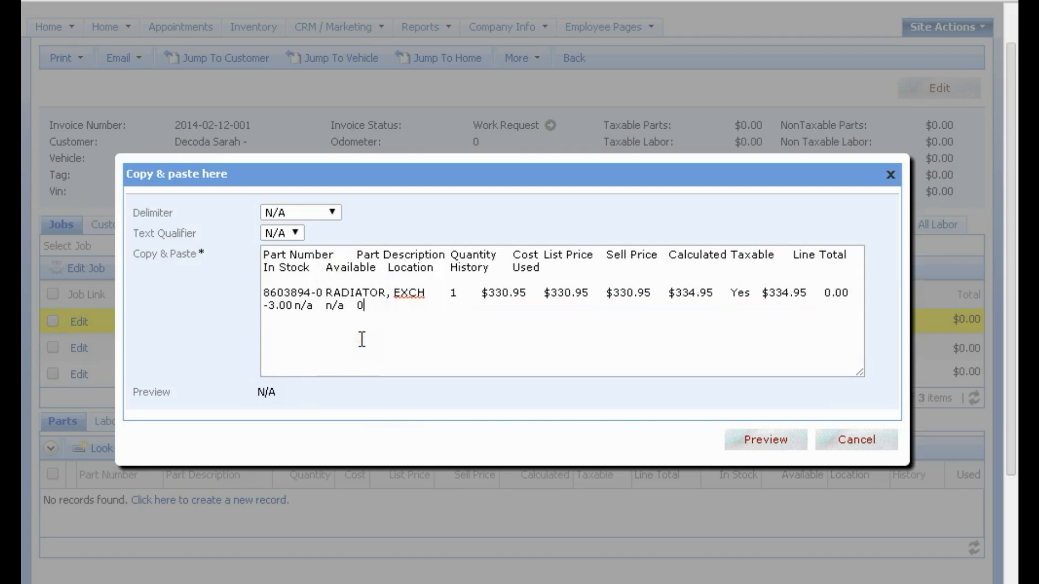
- Change the radiator's part number in the pasted text to 86038900
{"action": "left_click", "coordinate": [314, 293]}
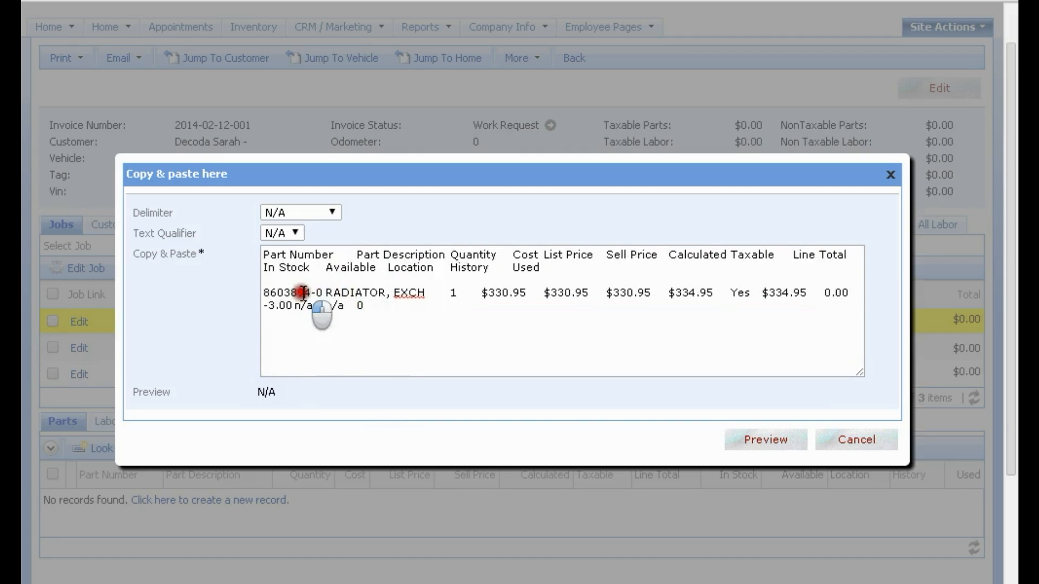
{"action": "key", "text": "Delete"}
{"action": "key", "text": "Delete"}
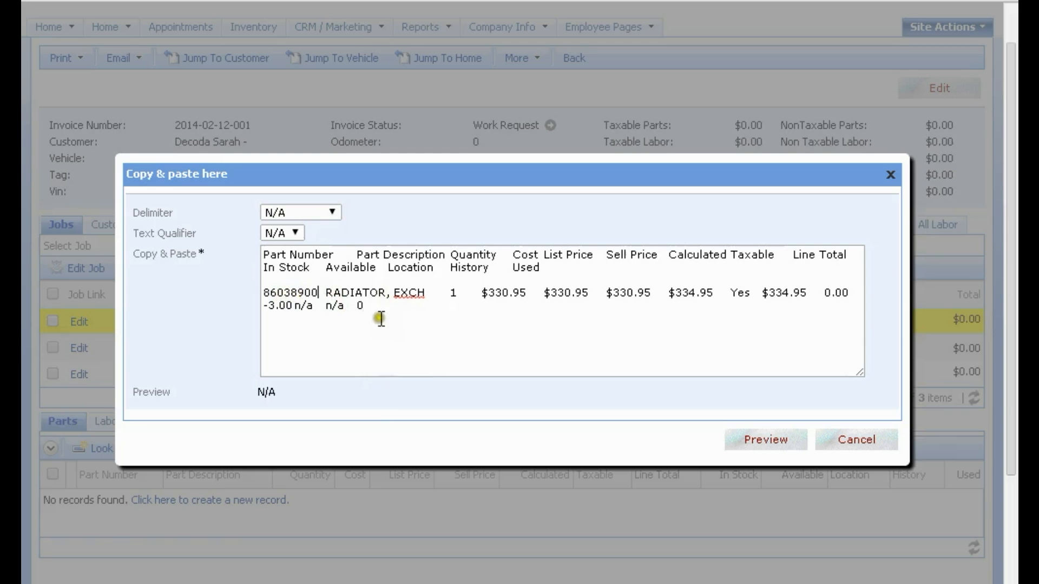
- Preview the pasted radiator line and import it into Job one with Skip First Line and Add To Inventory enabled
{"action": "left_click", "coordinate": [767, 440]}
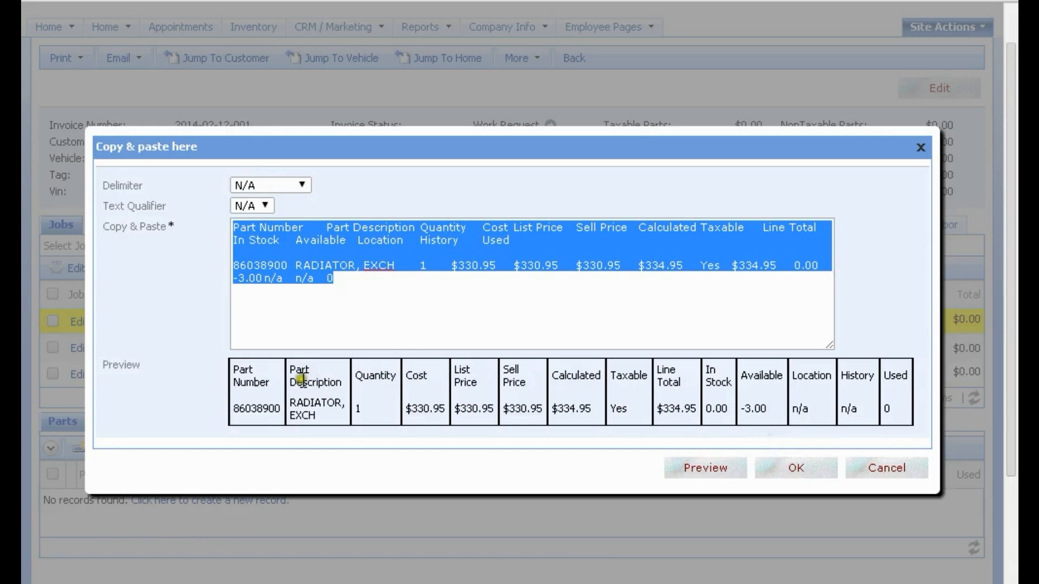
{"action": "left_click", "coordinate": [791, 468]}
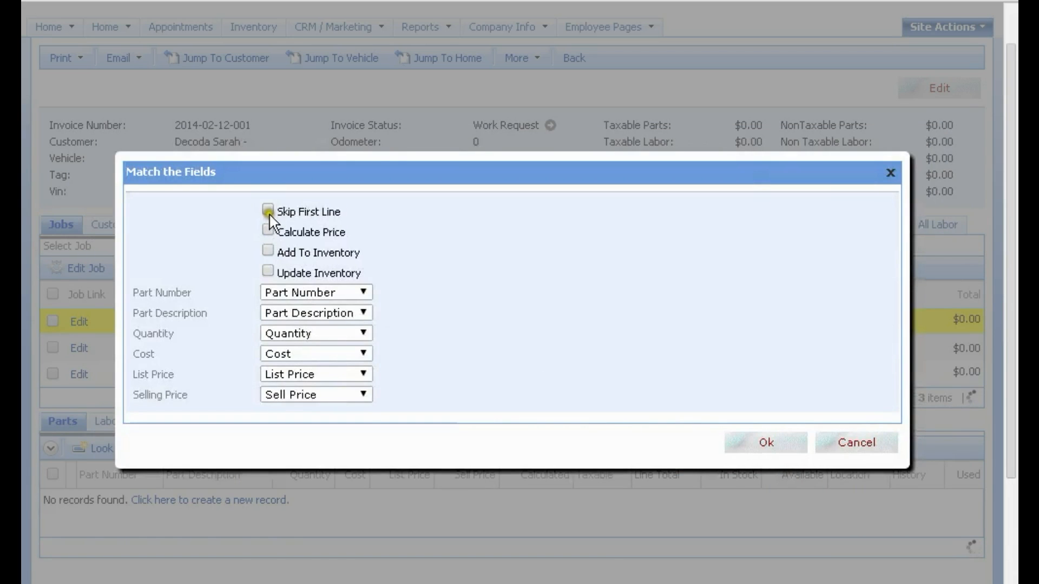
{"action": "left_click", "coordinate": [268, 210]}
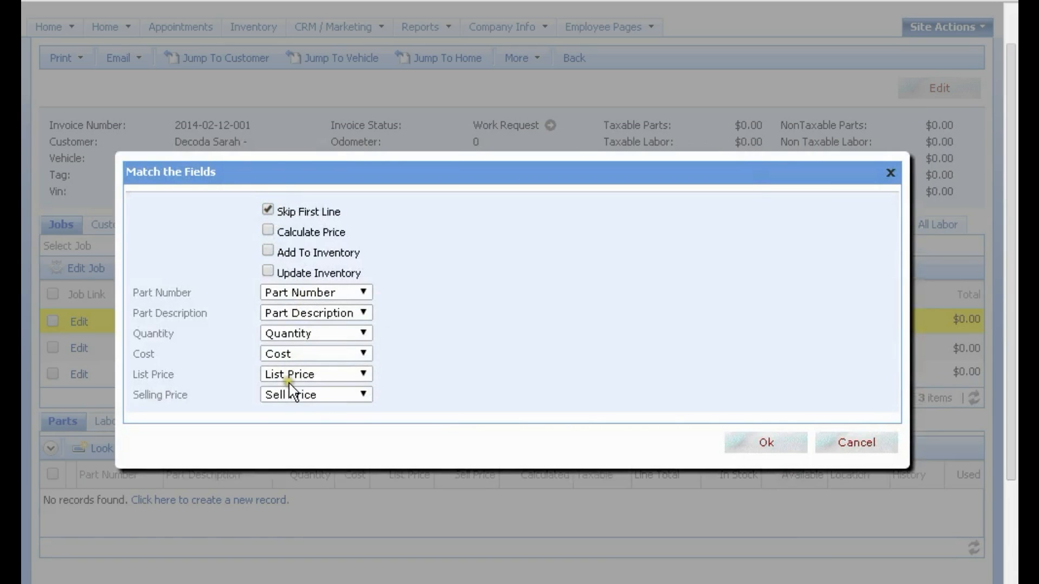
{"action": "left_click", "coordinate": [267, 252]}
{"action": "left_click", "coordinate": [763, 443]}
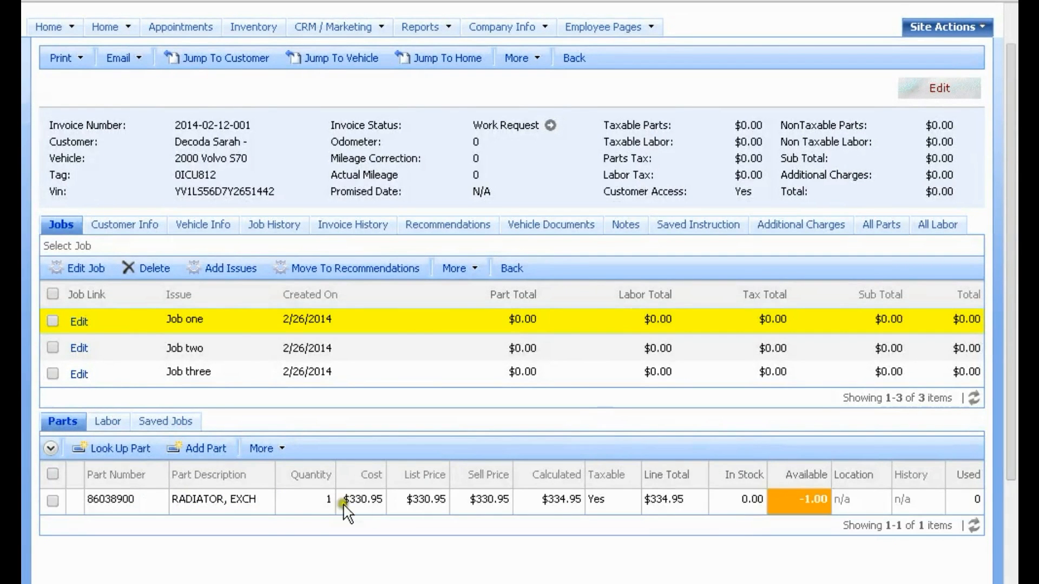
- Review the inventory record of the imported RADIATOR, EXCH part and close it without changes
{"action": "left_click", "coordinate": [244, 500]}
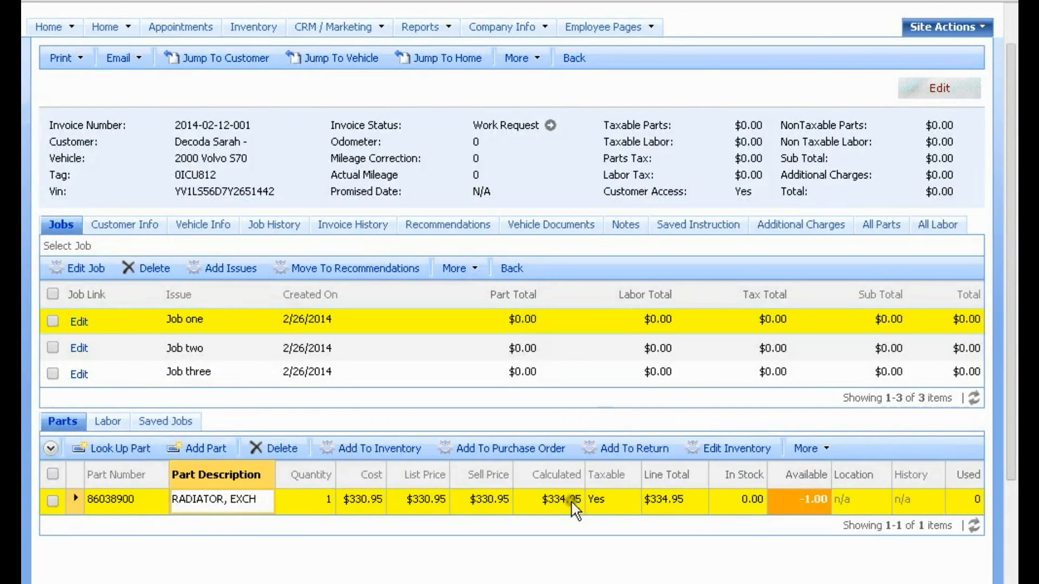
{"action": "left_click", "coordinate": [728, 452]}
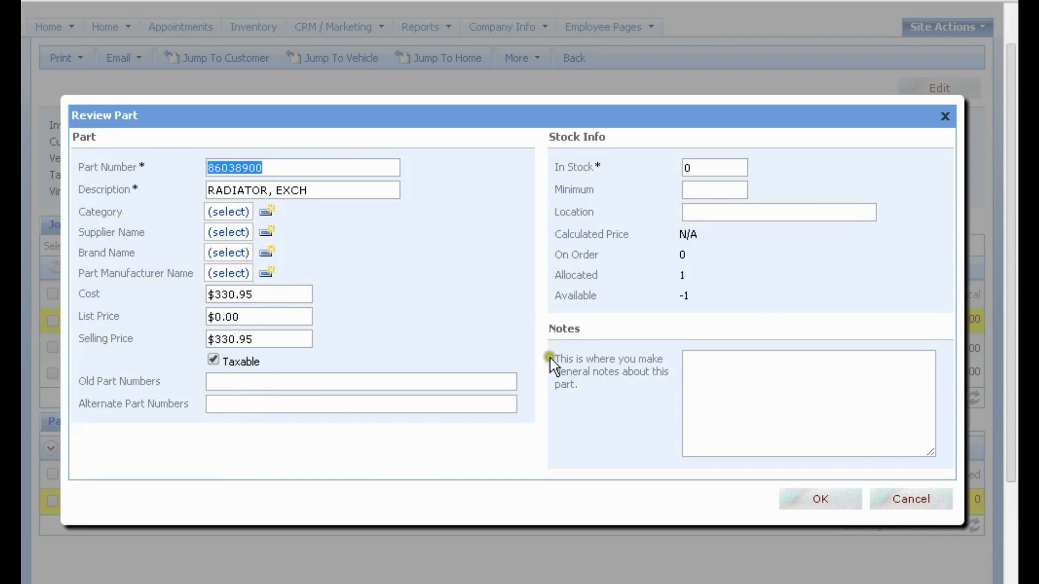
{"action": "left_click", "coordinate": [905, 495]}
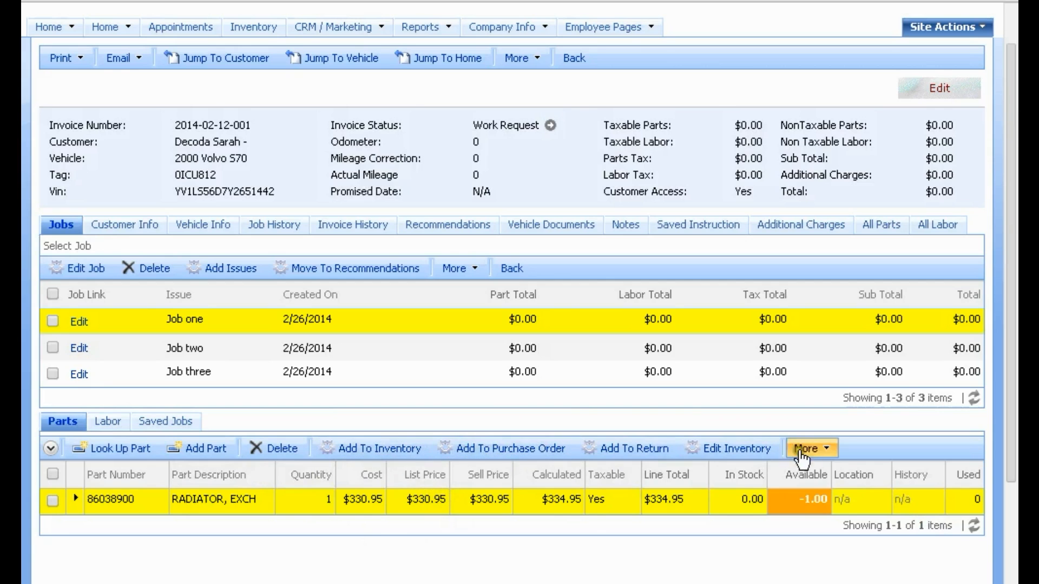
{"action": "left_click", "coordinate": [839, 460]}
{"action": "left_click", "coordinate": [671, 530]}
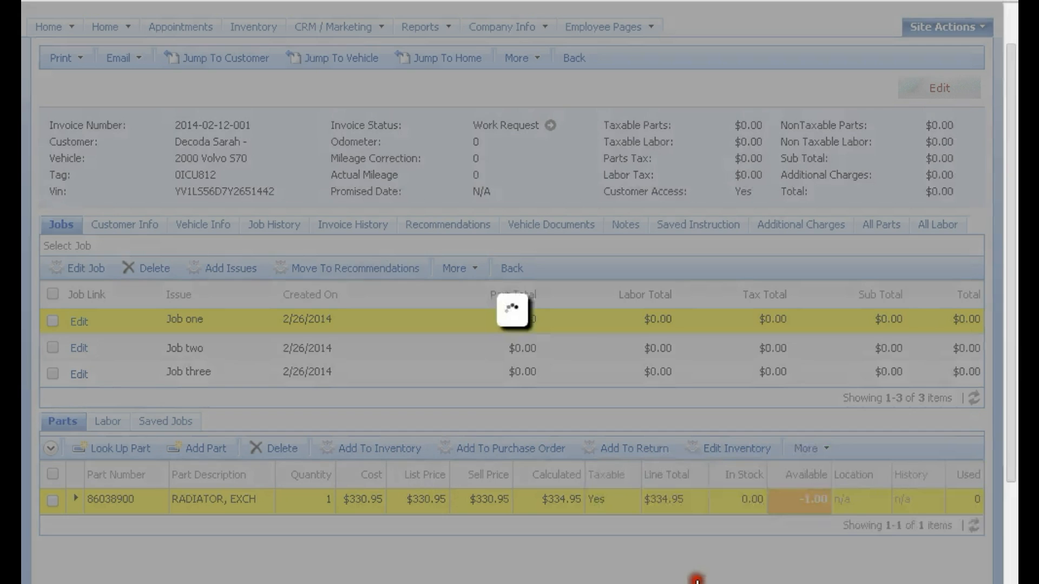
{"action": "right_click", "coordinate": [362, 306]}
{"action": "left_click", "coordinate": [406, 353]}
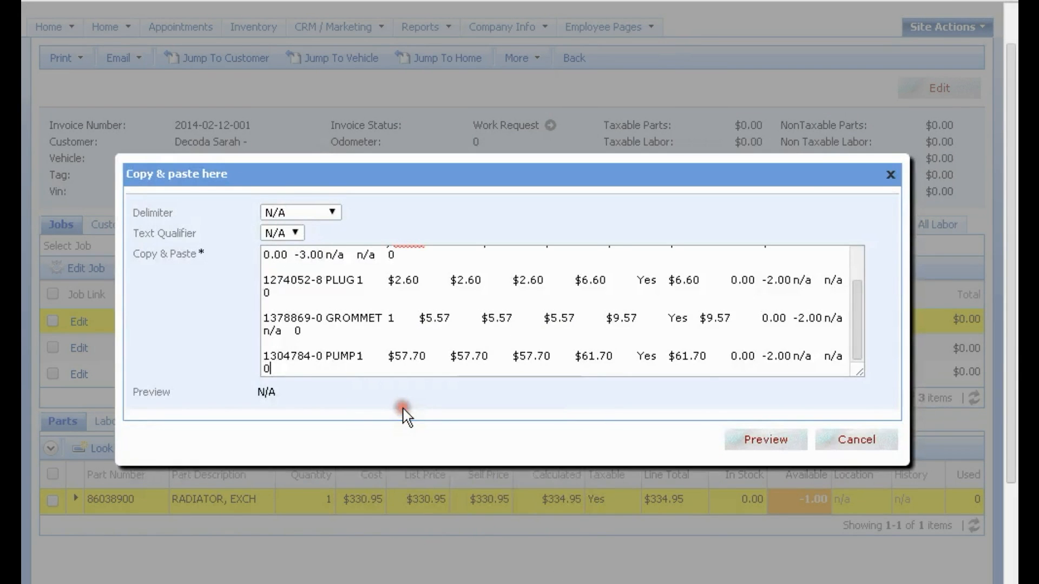
{"action": "scroll", "coordinate": [665, 344], "scroll_direction": "up", "scroll_amount": 3}
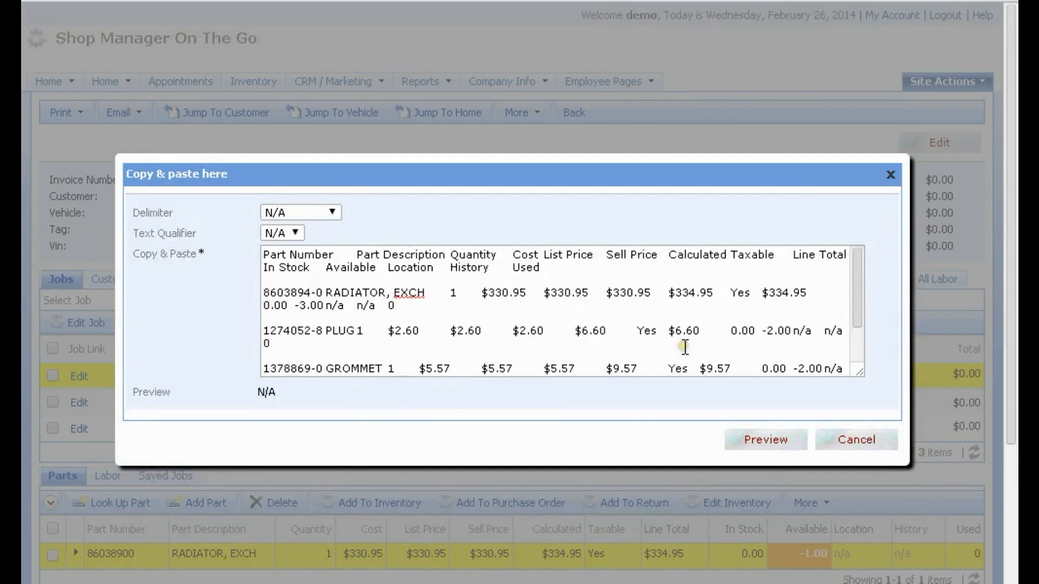
{"action": "left_click", "coordinate": [856, 439]}
- Copy Job one's radiator row and paste it into a new Copy & Paste parts import
{"action": "left_click_drag", "start_coordinate": [964, 453], "coordinate": [114, 454]}
{"action": "right_click", "coordinate": [115, 454]}
{"action": "key", "text": "Escape"}
{"action": "left_click", "coordinate": [828, 412]}
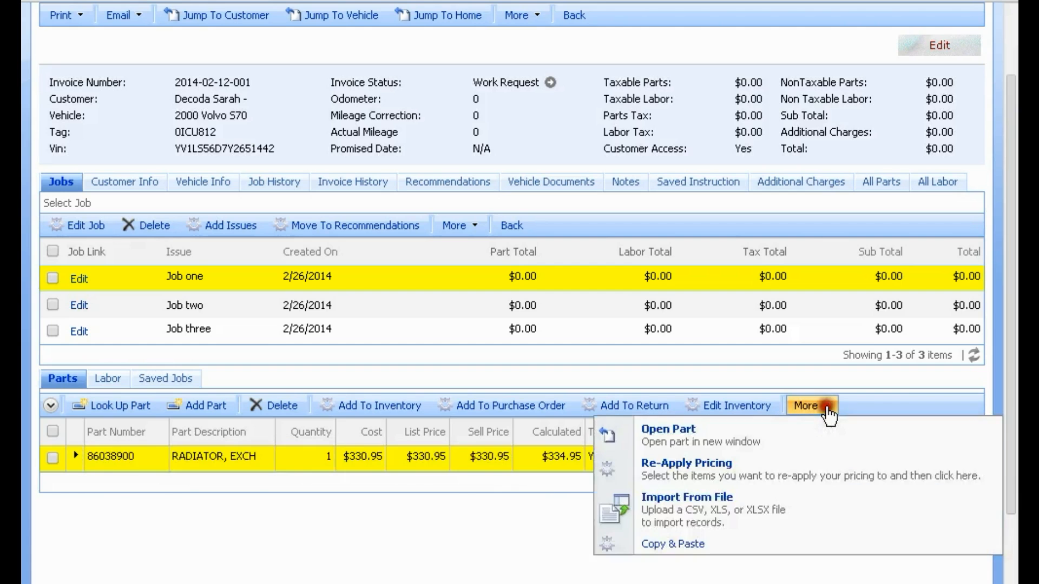
{"action": "left_click", "coordinate": [655, 541]}
{"action": "right_click", "coordinate": [380, 307]}
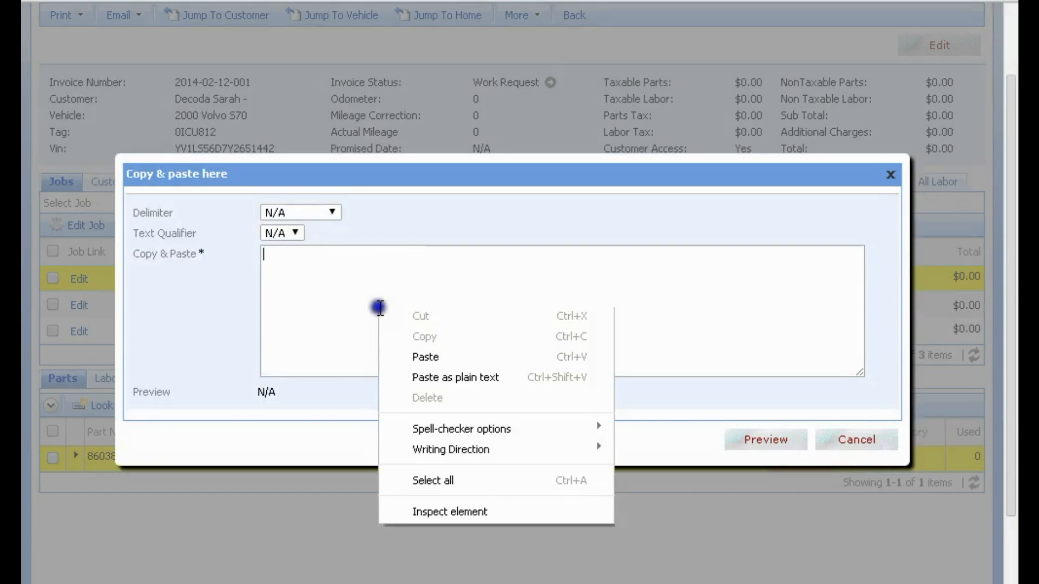
{"action": "left_click", "coordinate": [425, 357]}
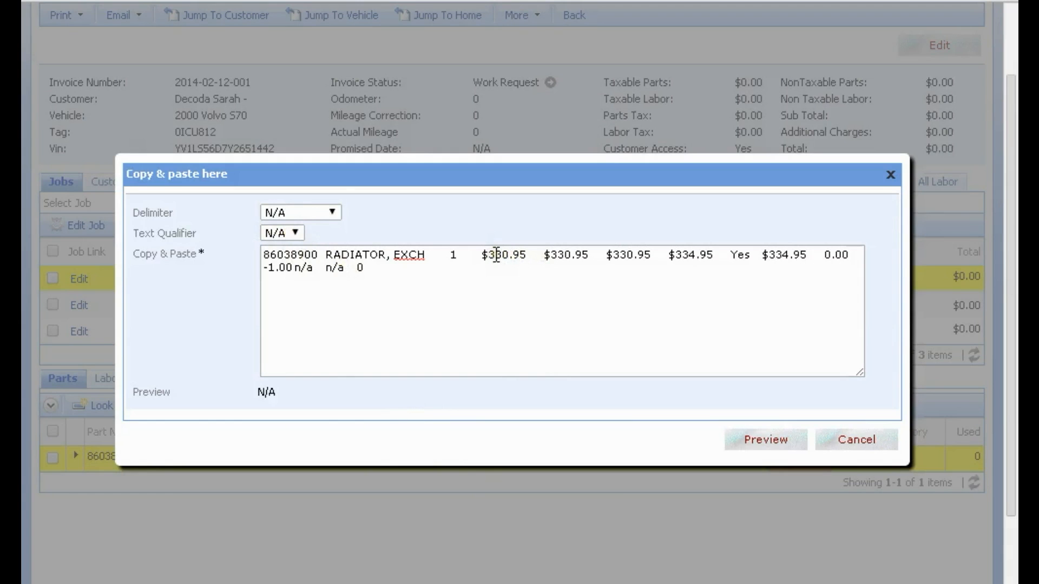
- Change the pasted radiator's cost to $1.95, list price to $2.95, sell price to $3.95 and calculated price to $4.95
{"action": "left_click_drag", "start_coordinate": [490, 256], "coordinate": [695, 254]}
{"action": "type", "text": "2"}
{"action": "type", "text": "3"}
{"action": "type", "text": "4"}
- Preview the repriced radiator line and import it into Job one with only Update Inventory enabled
{"action": "left_click", "coordinate": [780, 438]}
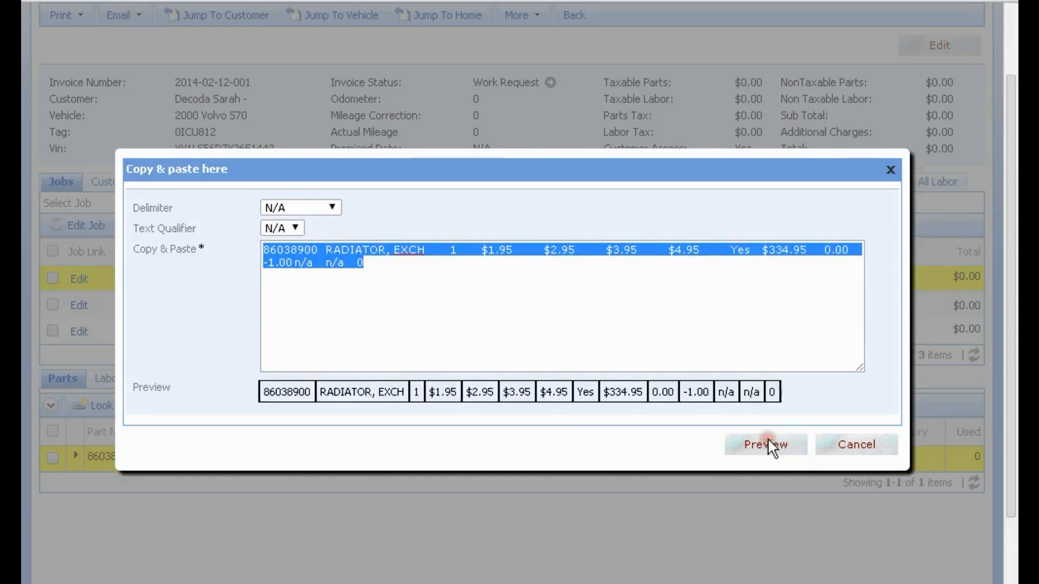
{"action": "left_click", "coordinate": [765, 446]}
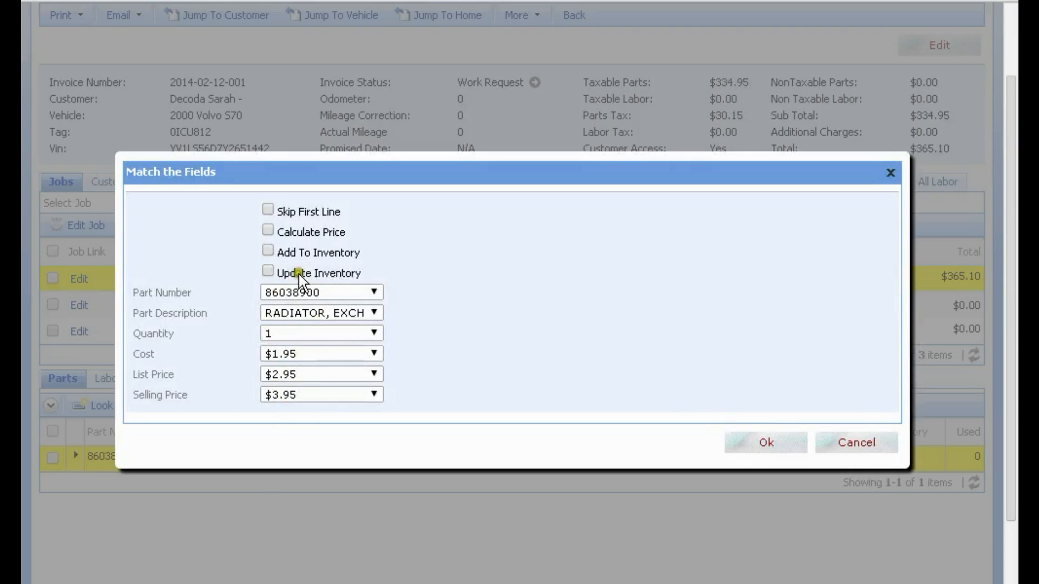
{"action": "left_click", "coordinate": [268, 272]}
{"action": "left_click", "coordinate": [765, 441]}
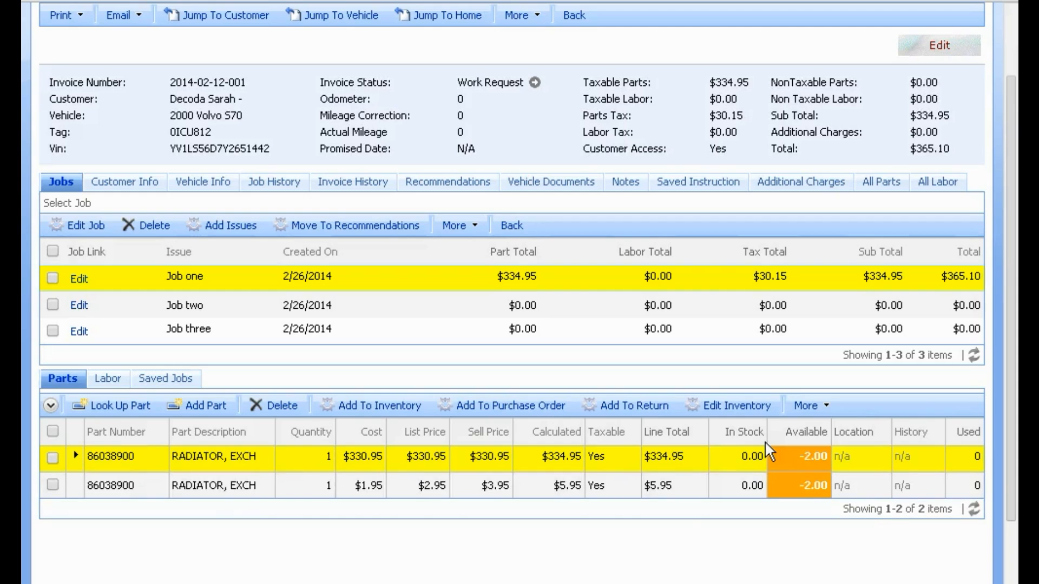
- Review the inventory record of the repriced radiator part to check its updated prices, leaving it unchanged
{"action": "left_click", "coordinate": [54, 486]}
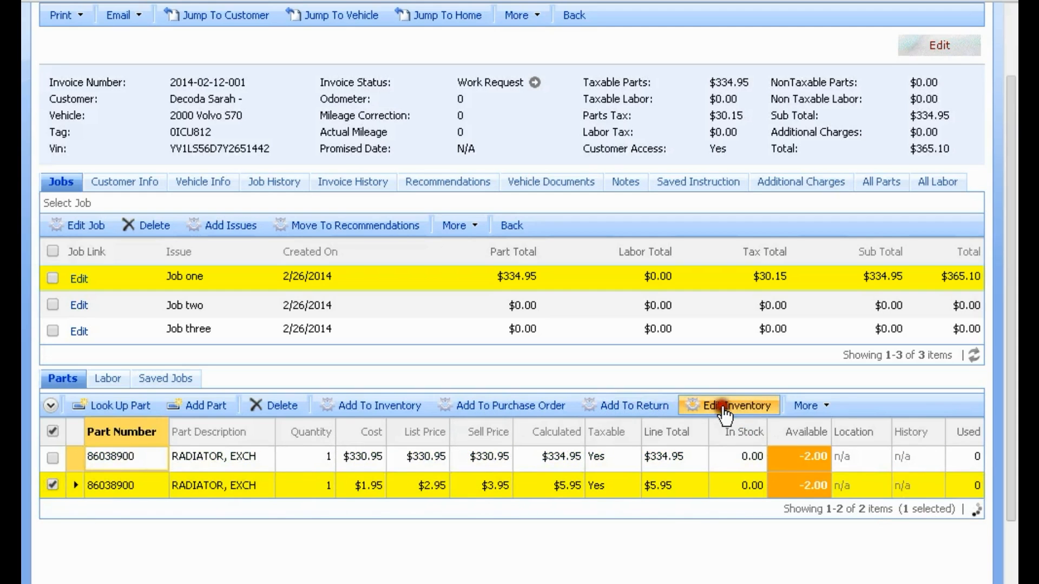
{"action": "left_click", "coordinate": [676, 398]}
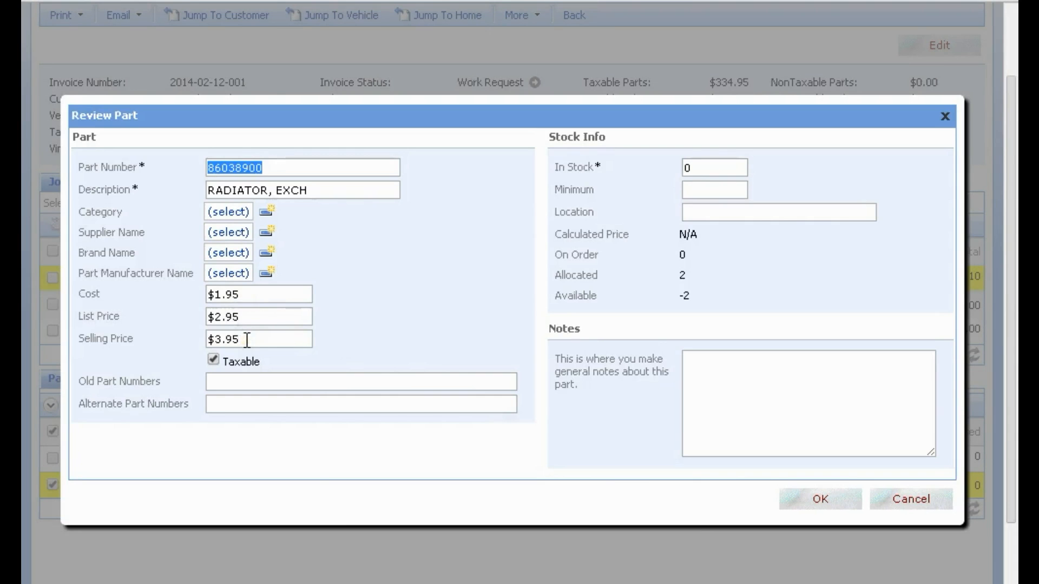
{"action": "left_click", "coordinate": [911, 499]}
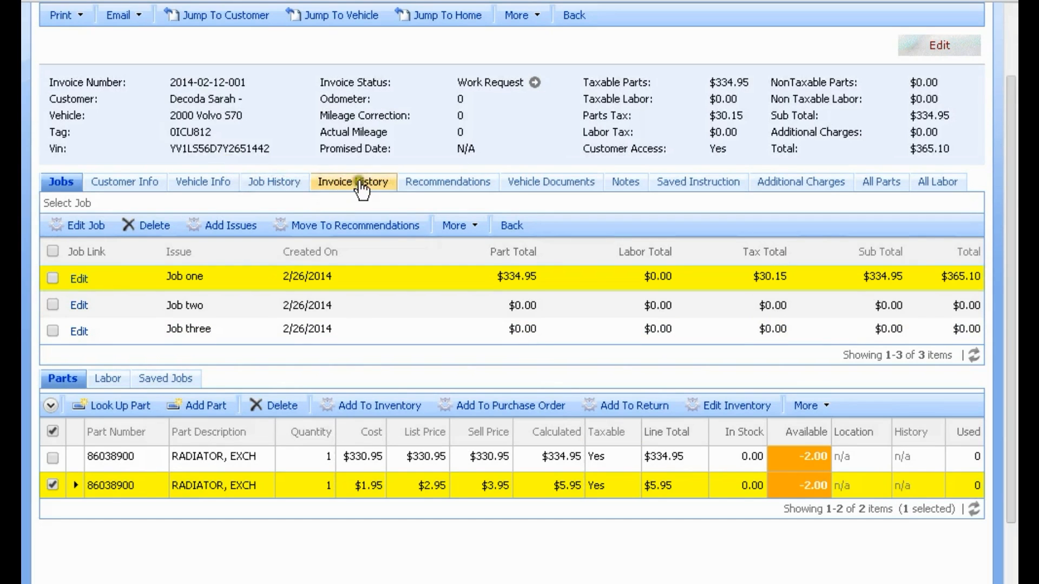
- Open the saved jobs for the Lof recommendation and search them with the year, make, model and engine filters cleared
{"action": "left_click", "coordinate": [430, 187]}
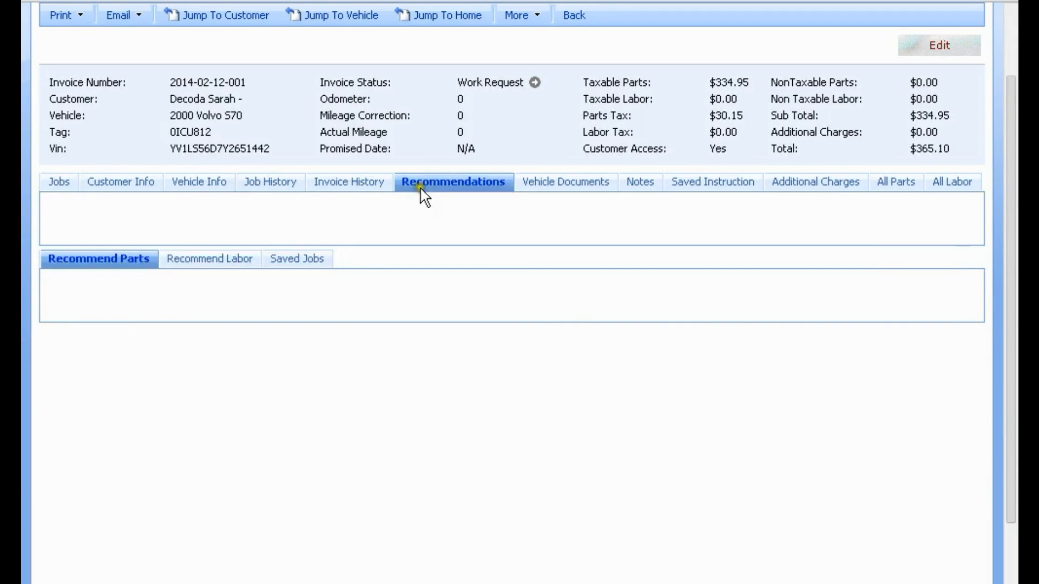
{"action": "left_click", "coordinate": [200, 266]}
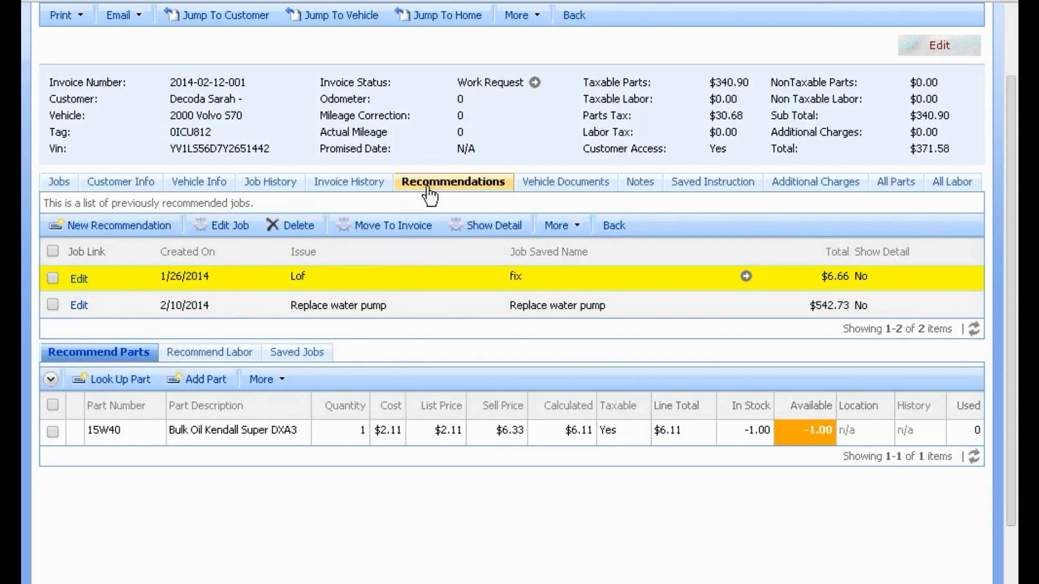
{"action": "left_click", "coordinate": [292, 354]}
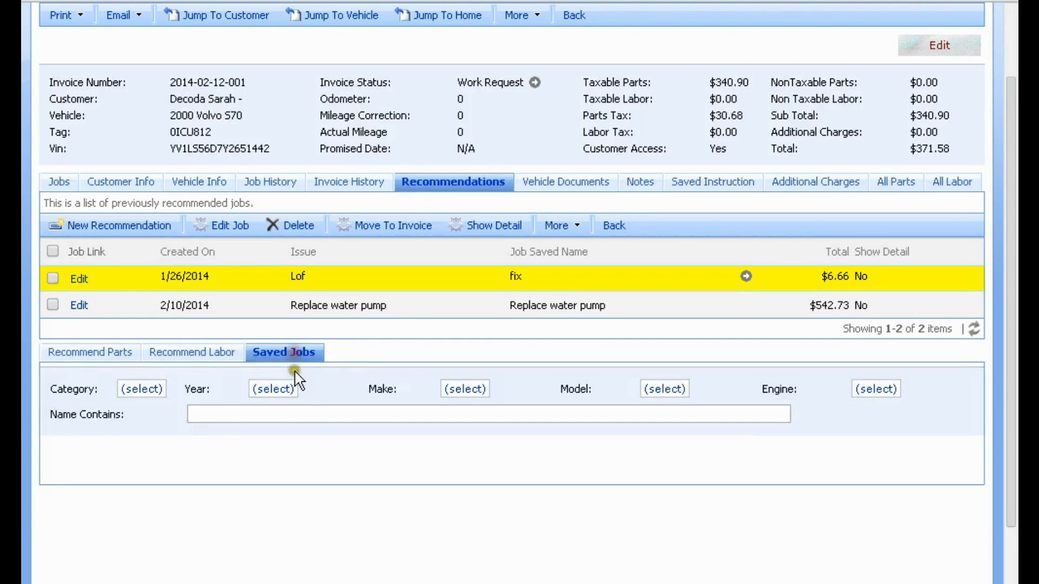
{"action": "left_click", "coordinate": [293, 358]}
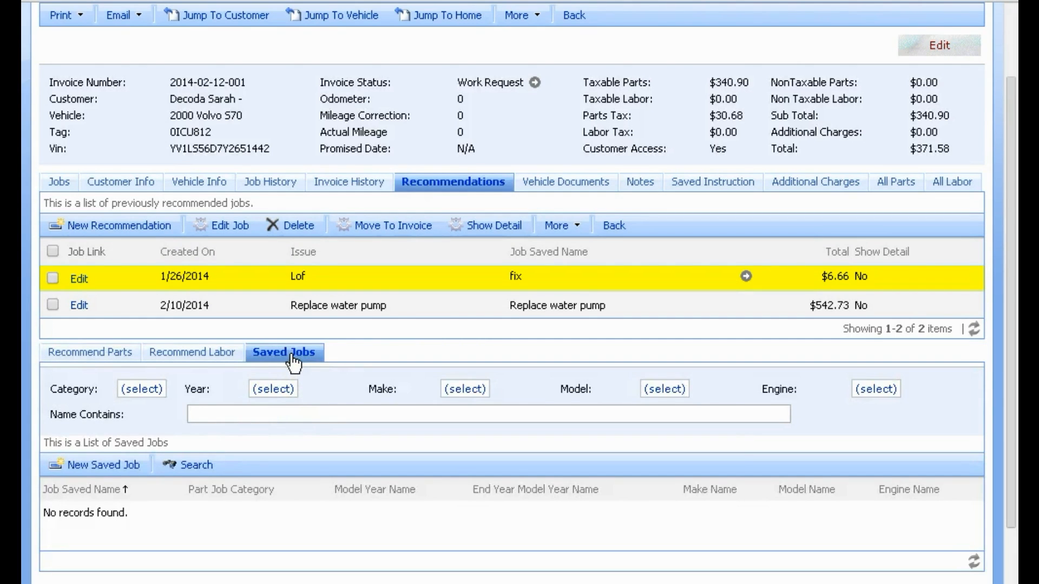
{"action": "scroll", "coordinate": [476, 222], "scroll_direction": "down", "scroll_amount": 3}
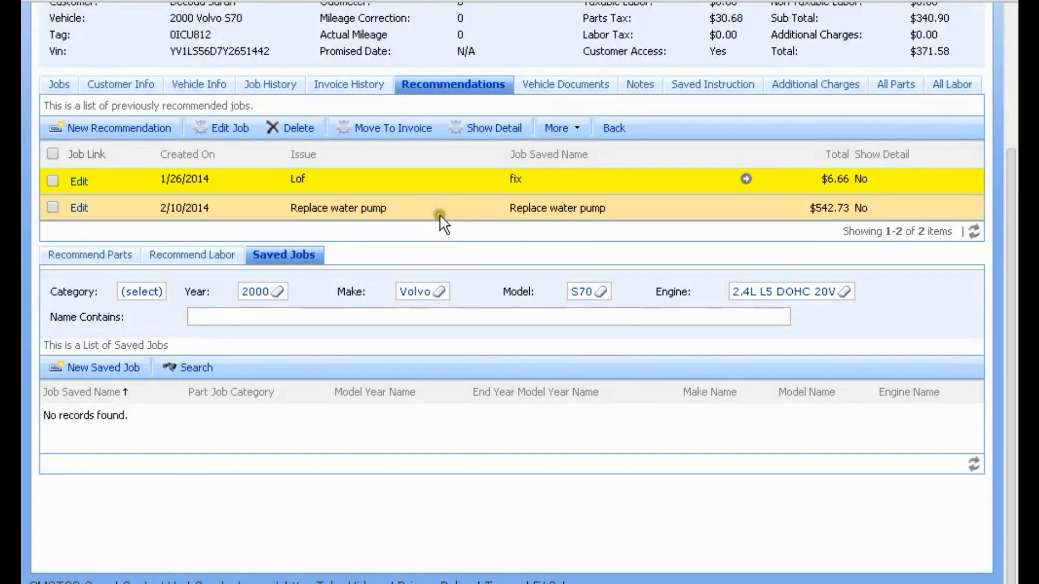
{"action": "left_click", "coordinate": [280, 293]}
{"action": "left_click", "coordinate": [187, 367]}
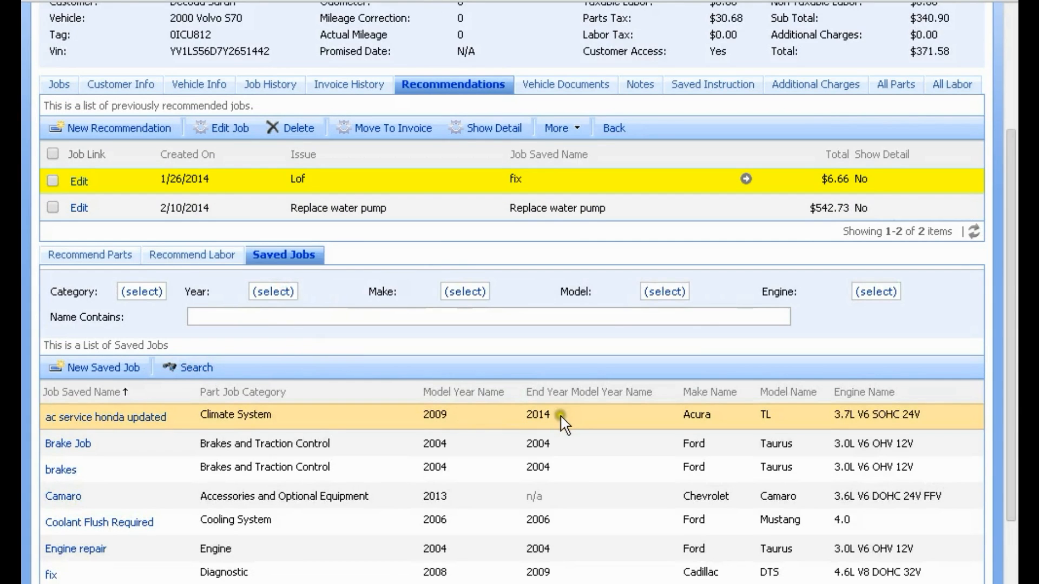
- Preview the note, parts and labor of the saved job "ac service honda updated"
{"action": "left_click", "coordinate": [497, 420]}
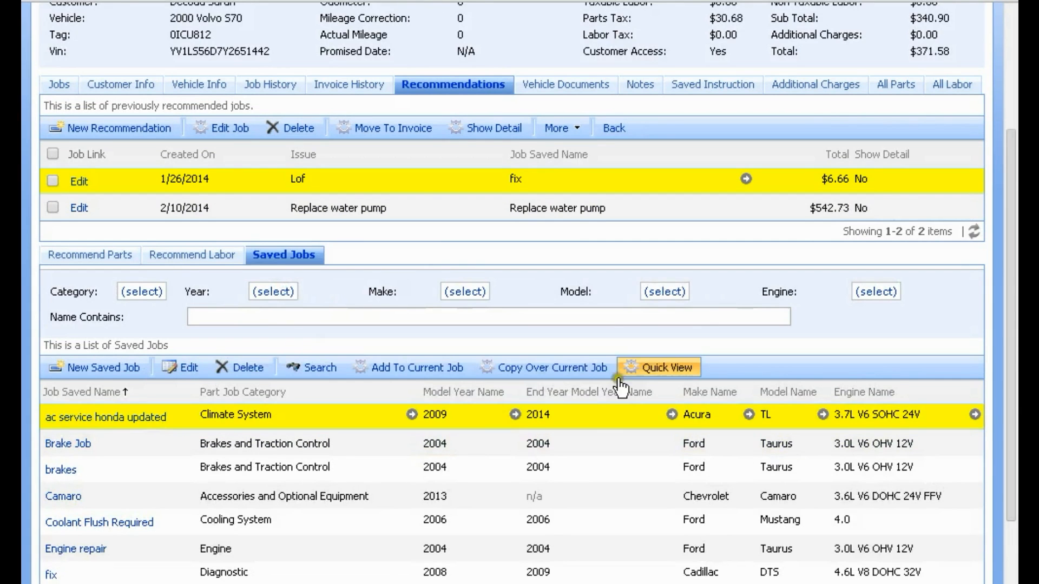
{"action": "left_click", "coordinate": [656, 369]}
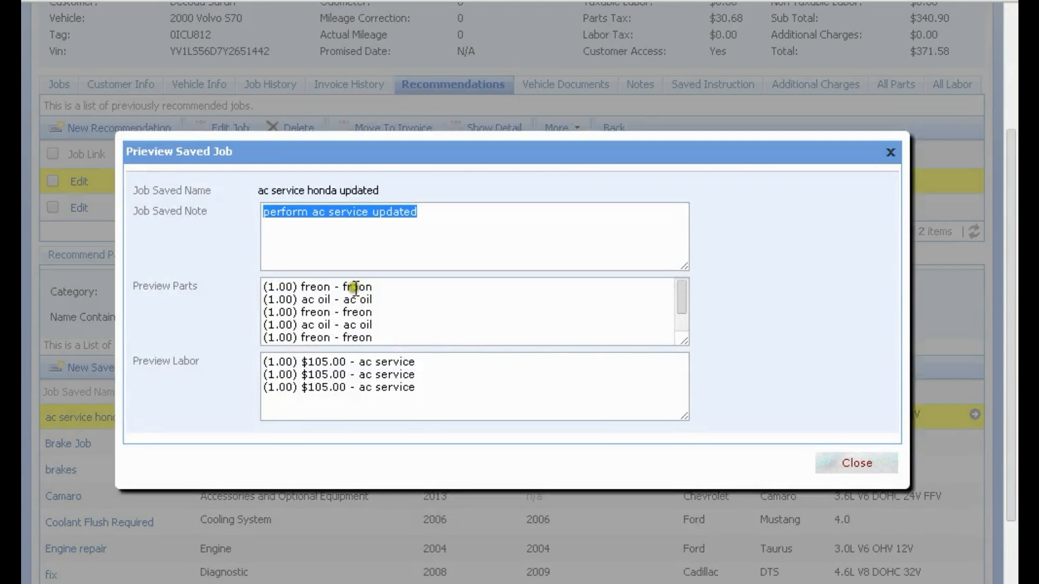
{"action": "left_click", "coordinate": [853, 464]}
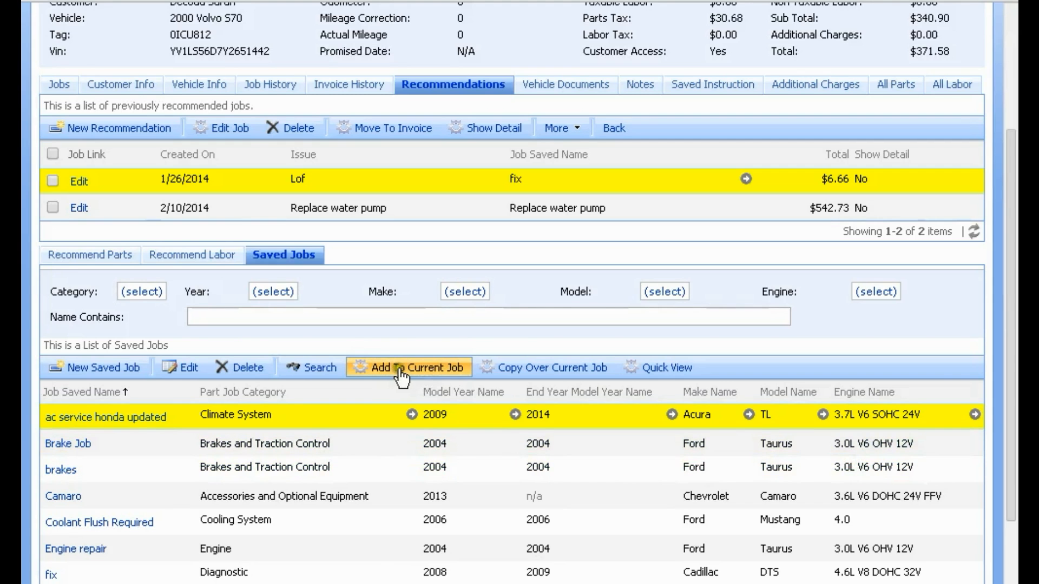
- Add the saved job "ac service honda updated" to the Lof recommendation and review its recommended parts and labor
{"action": "left_click", "coordinate": [401, 373]}
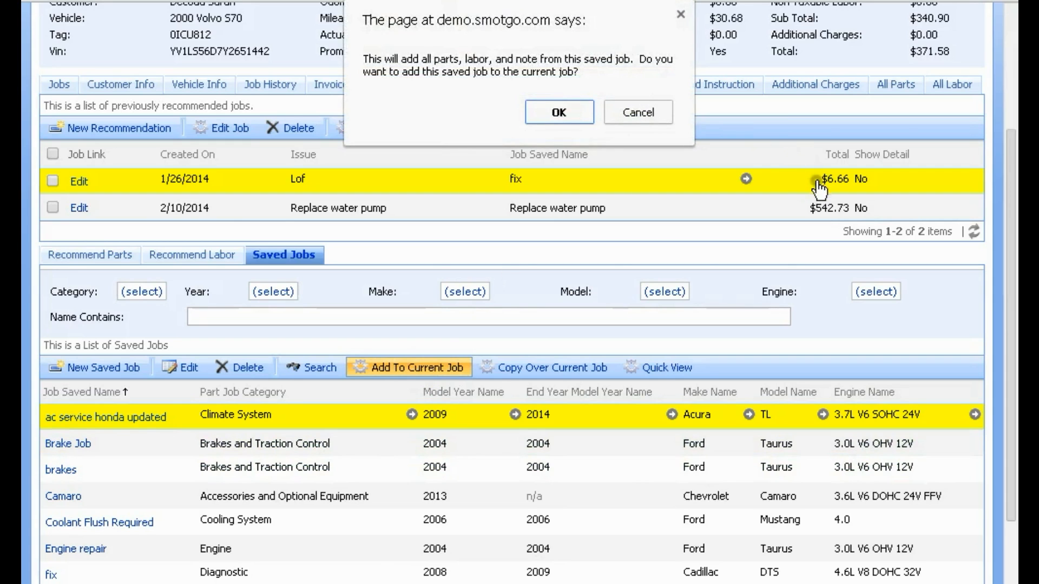
{"action": "left_click", "coordinate": [547, 111]}
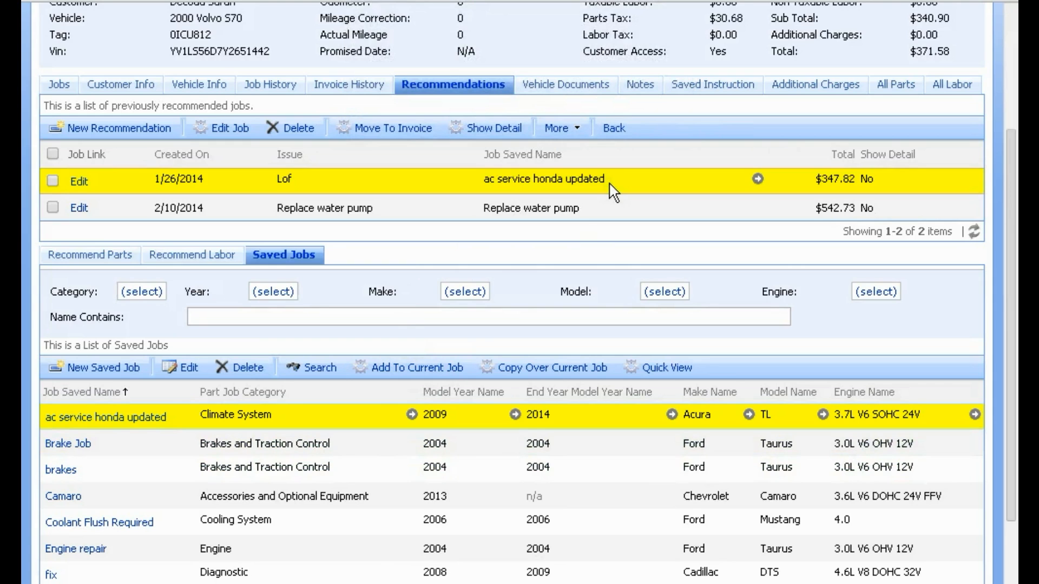
{"action": "left_click", "coordinate": [75, 256]}
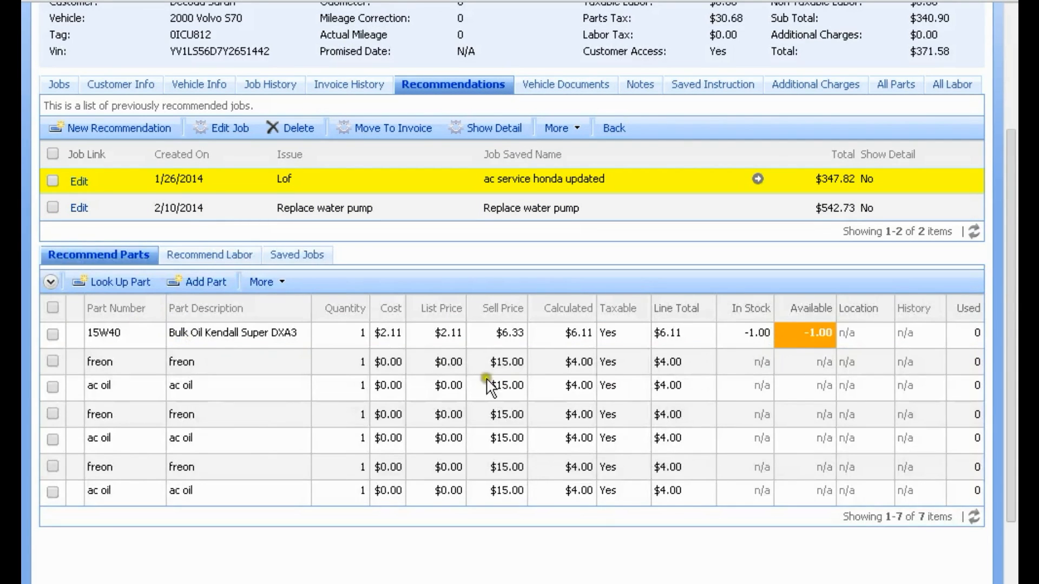
{"action": "left_click", "coordinate": [224, 257]}
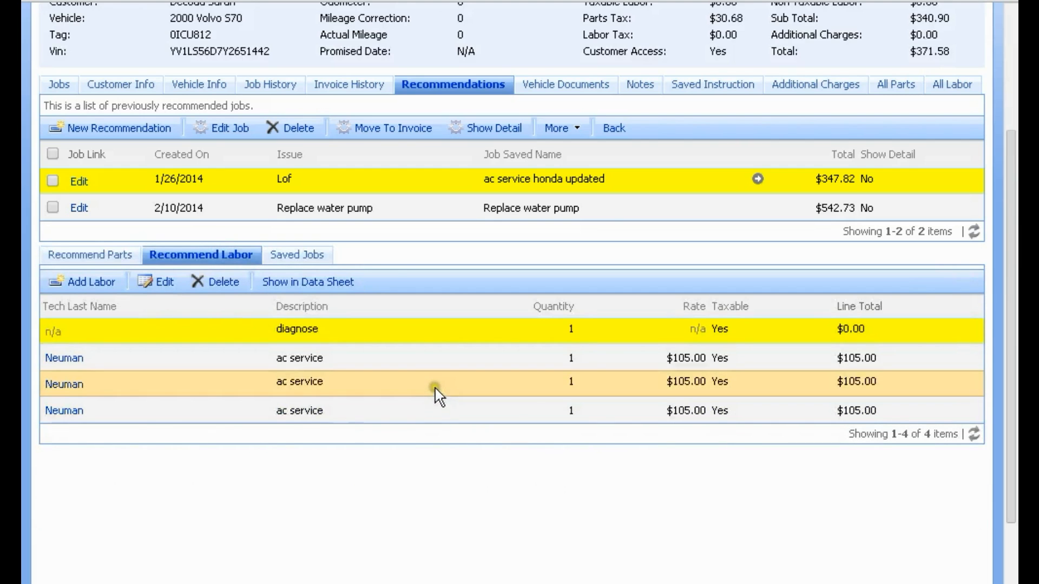
- Return to the saved jobs list and preview the parts and labor of the Camaro saved job
{"action": "left_click", "coordinate": [309, 259]}
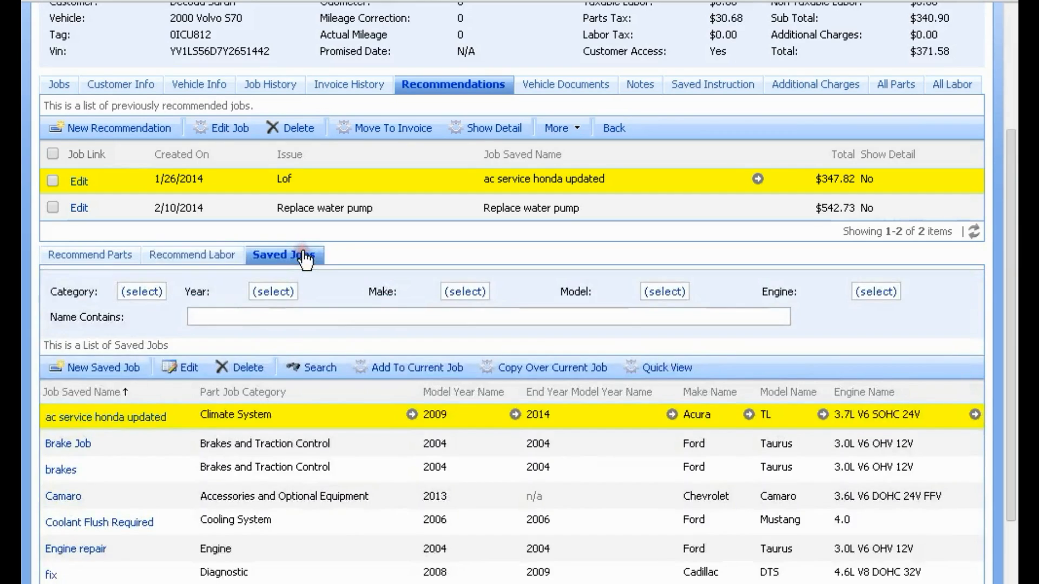
{"action": "left_click", "coordinate": [437, 496]}
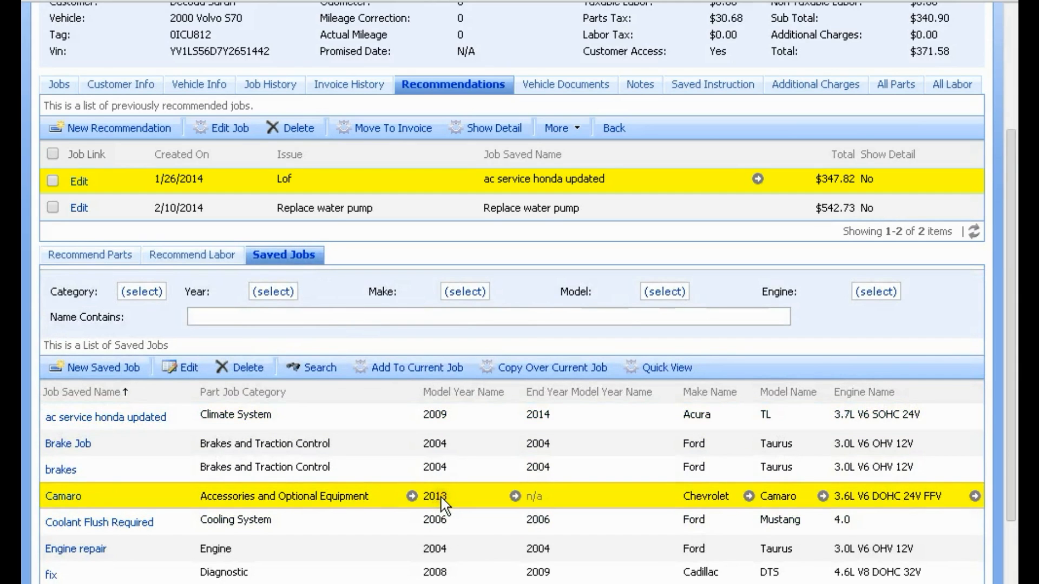
{"action": "left_click", "coordinate": [666, 373]}
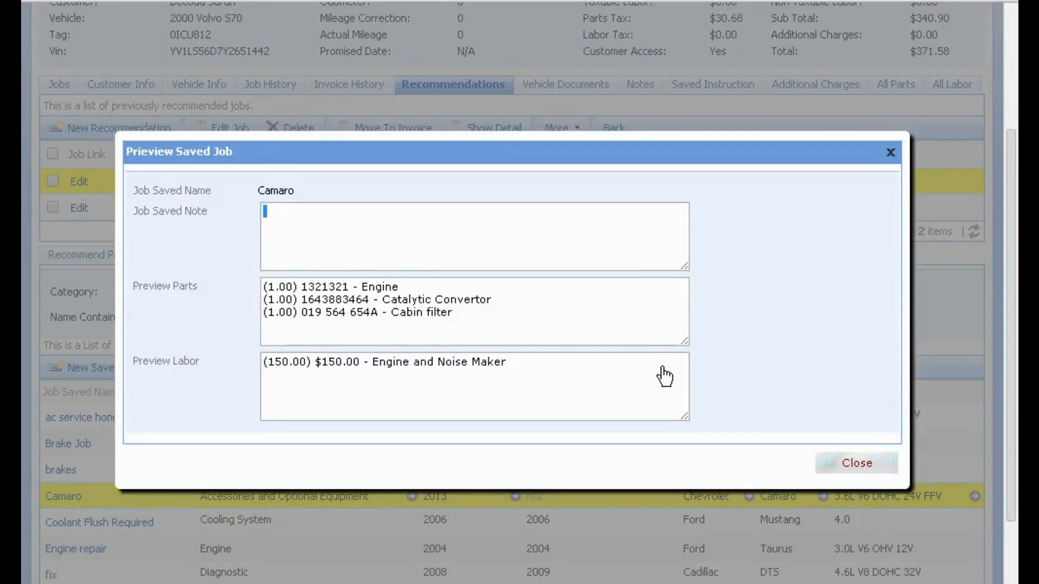
- Close the Camaro preview and add that saved job to the Lof recommendation, accepting its parts, labor and note
{"action": "left_click", "coordinate": [824, 465]}
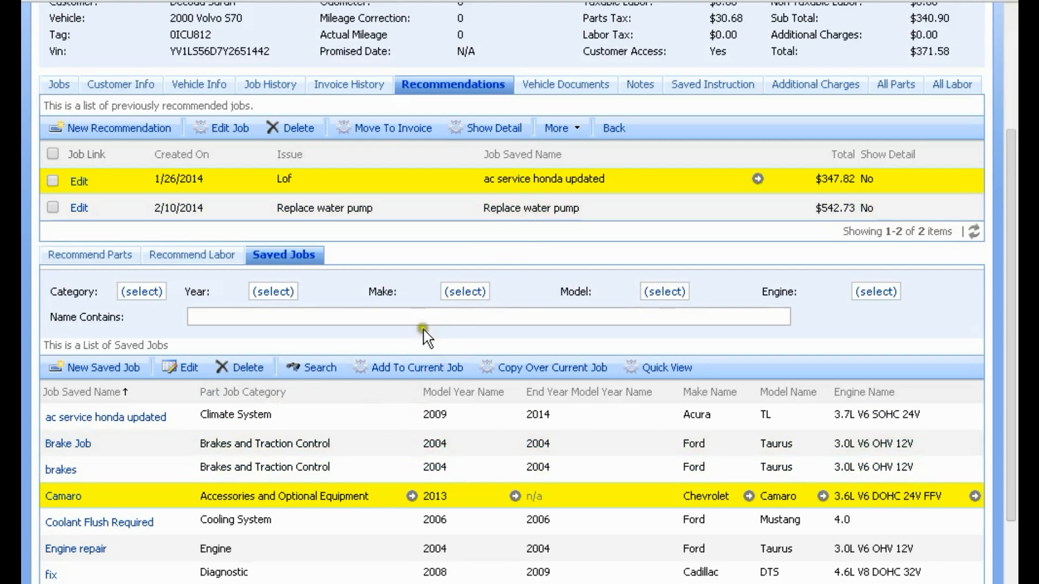
{"action": "left_click", "coordinate": [399, 371]}
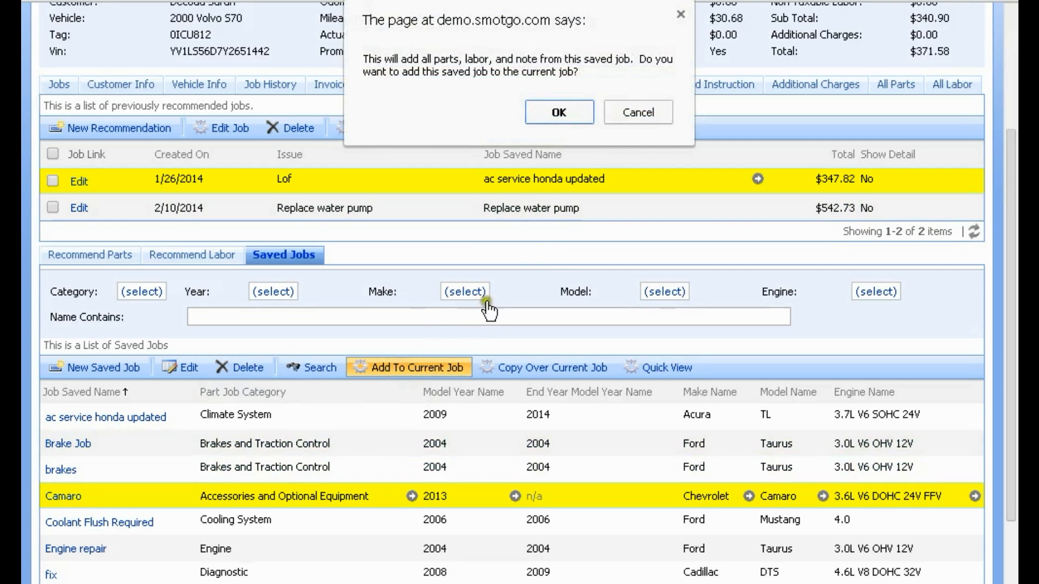
{"action": "left_click", "coordinate": [554, 110]}
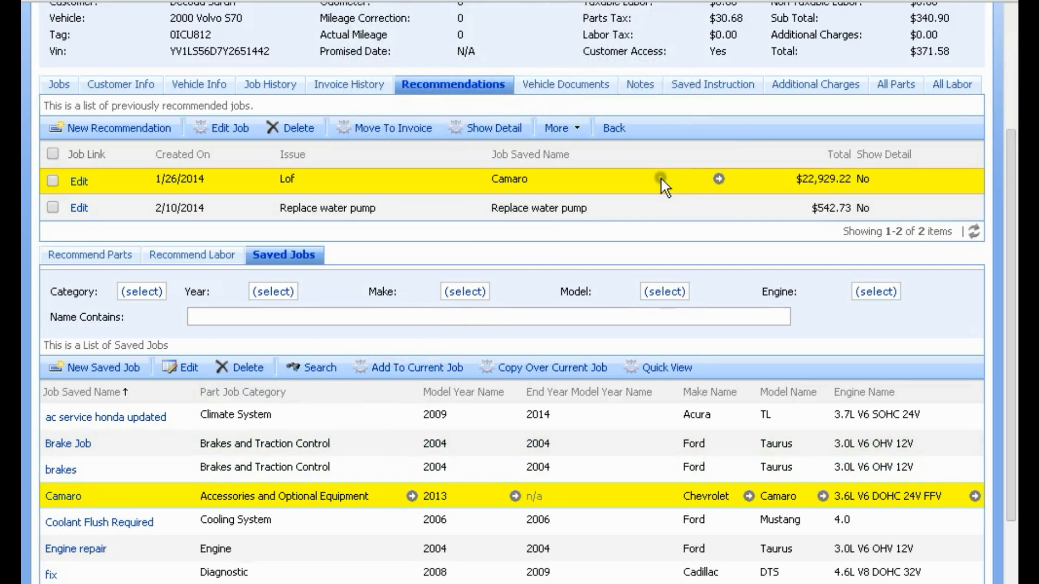
{"action": "left_click", "coordinate": [615, 179]}
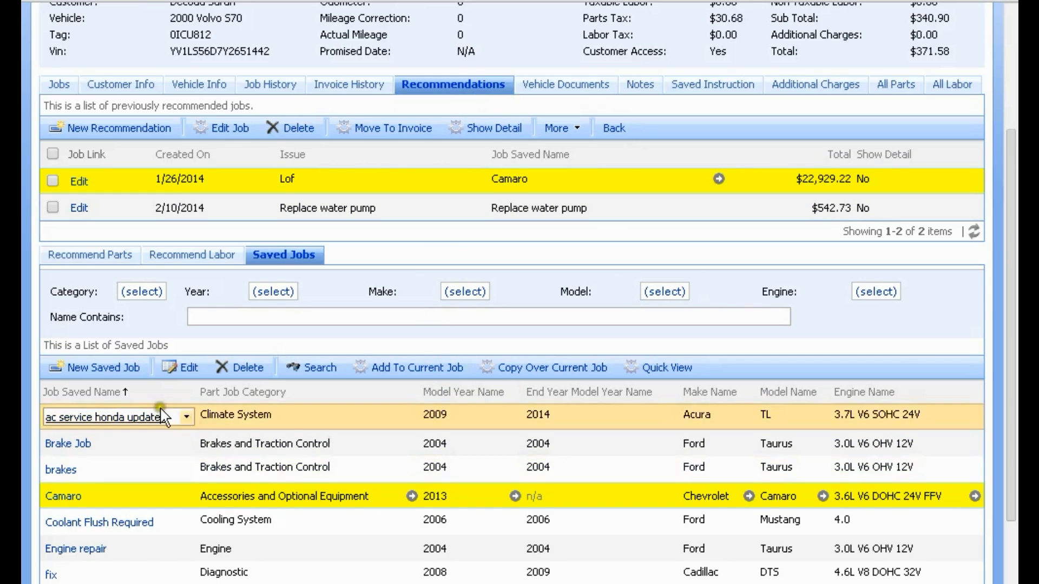
- Review the recommended parts and recommended labor of the Lof recommendation after adding the Camaro saved job
{"action": "left_click", "coordinate": [87, 255]}
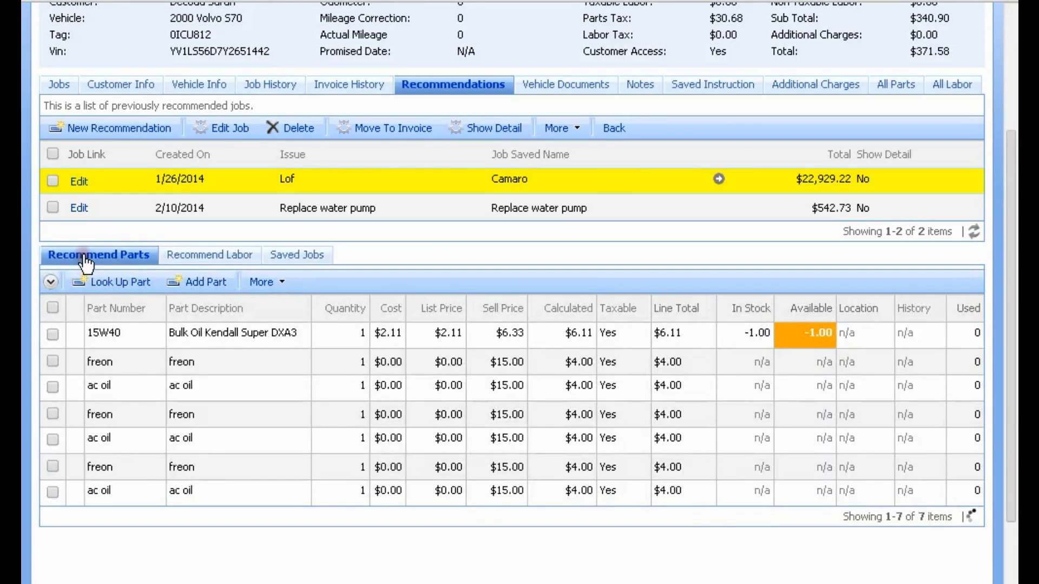
{"action": "left_click", "coordinate": [195, 255]}
{"action": "left_click", "coordinate": [230, 333]}
{"action": "left_click", "coordinate": [320, 458]}
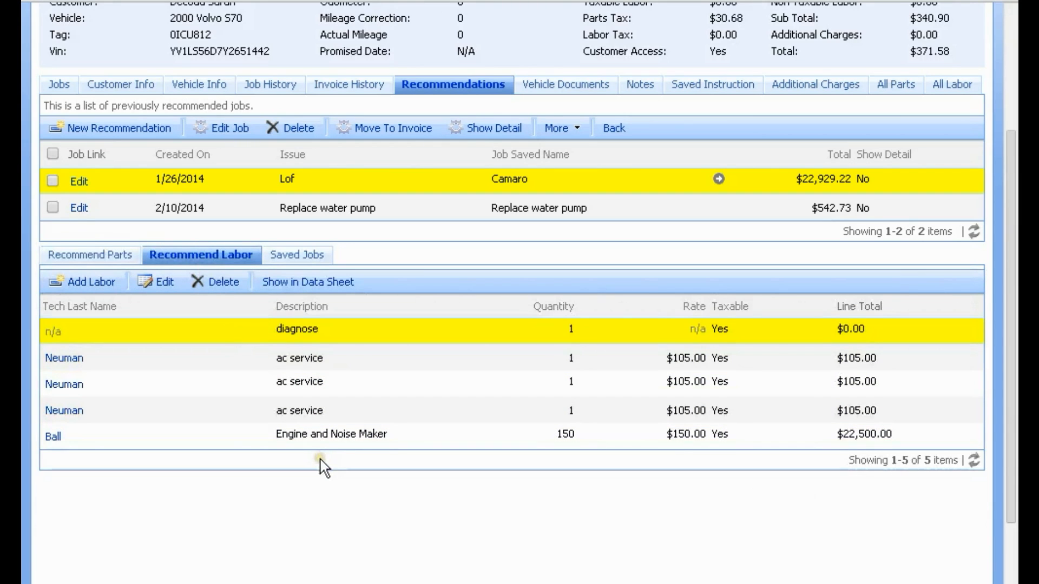
- Return to the saved jobs list and preview the note, parts and labor of the Brake Job saved job
{"action": "left_click", "coordinate": [291, 258]}
{"action": "left_click", "coordinate": [538, 442]}
{"action": "left_click", "coordinate": [667, 371]}
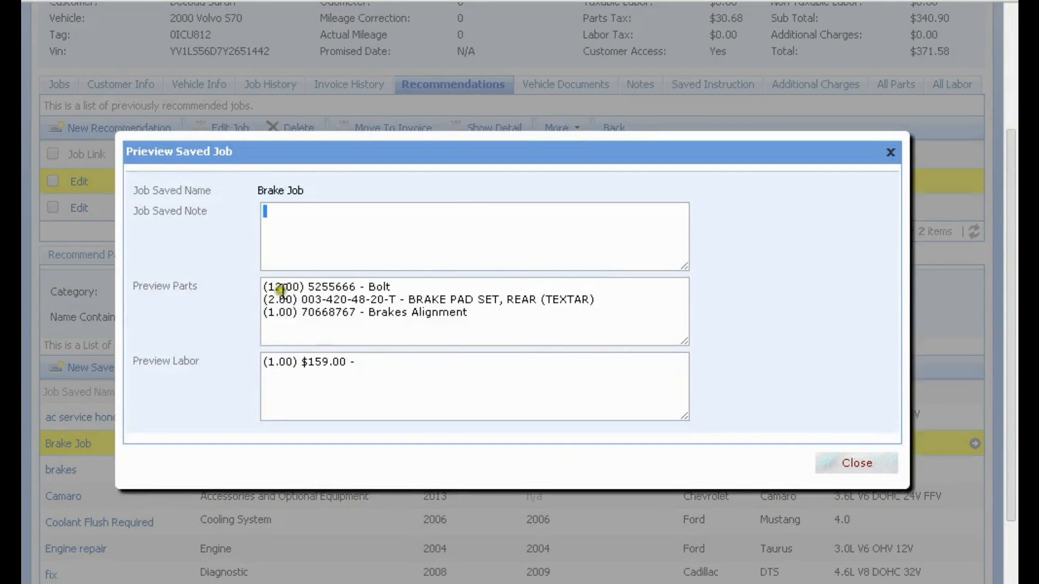
{"action": "left_click", "coordinate": [859, 465]}
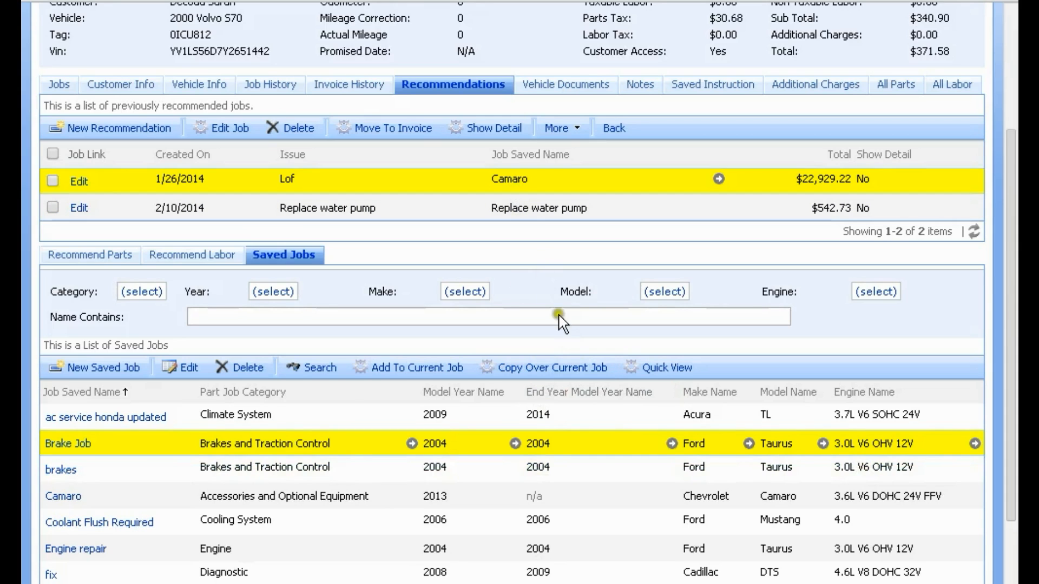
- Copy the Brake Job saved job over the Lof recommendation, review its parts and labor, and return to the saved jobs
{"action": "left_click", "coordinate": [540, 372]}
{"action": "left_click", "coordinate": [547, 128]}
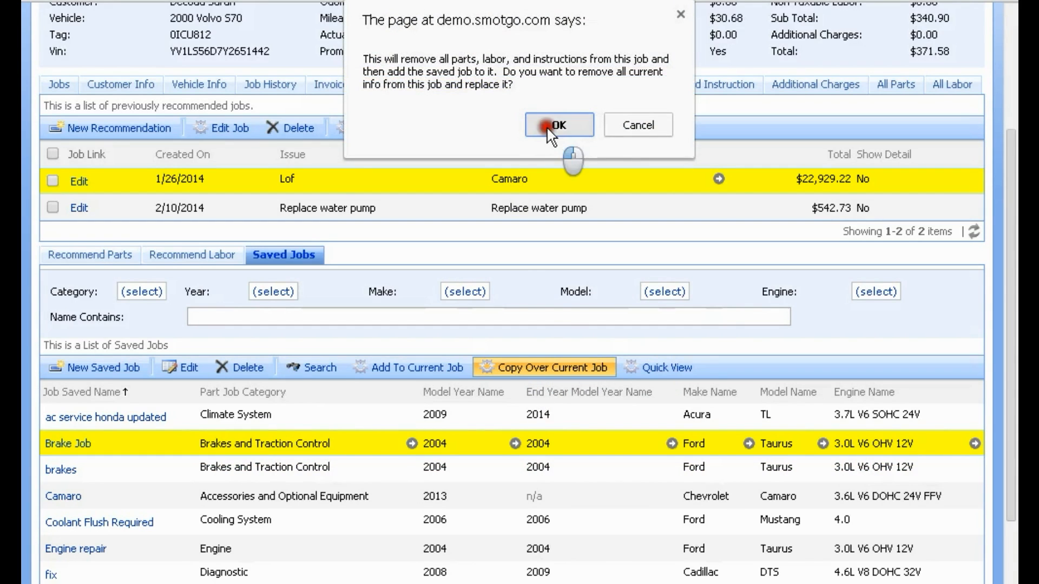
{"action": "left_click", "coordinate": [87, 255]}
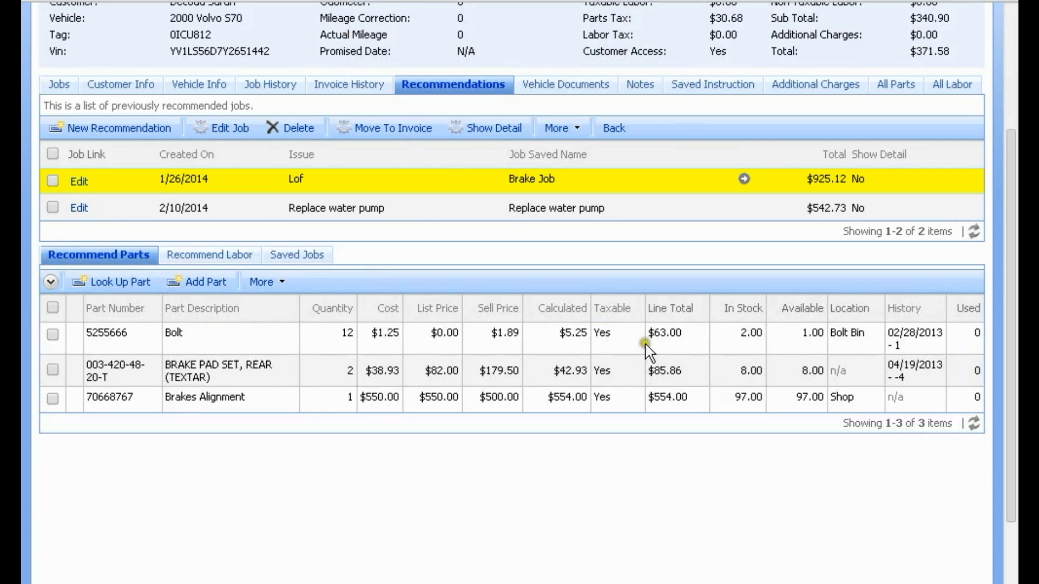
{"action": "left_click", "coordinate": [214, 255]}
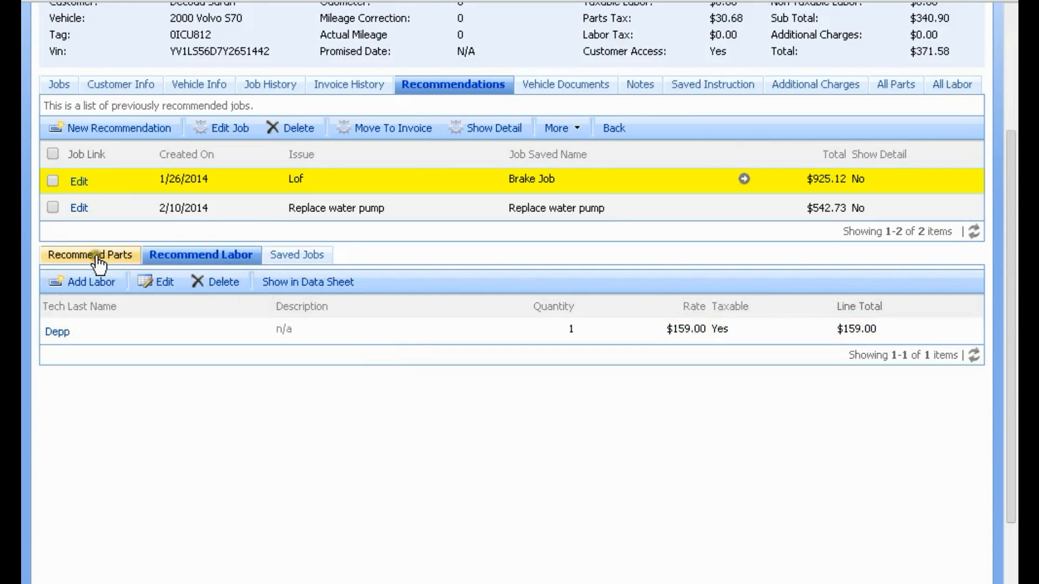
{"action": "left_click", "coordinate": [282, 256]}
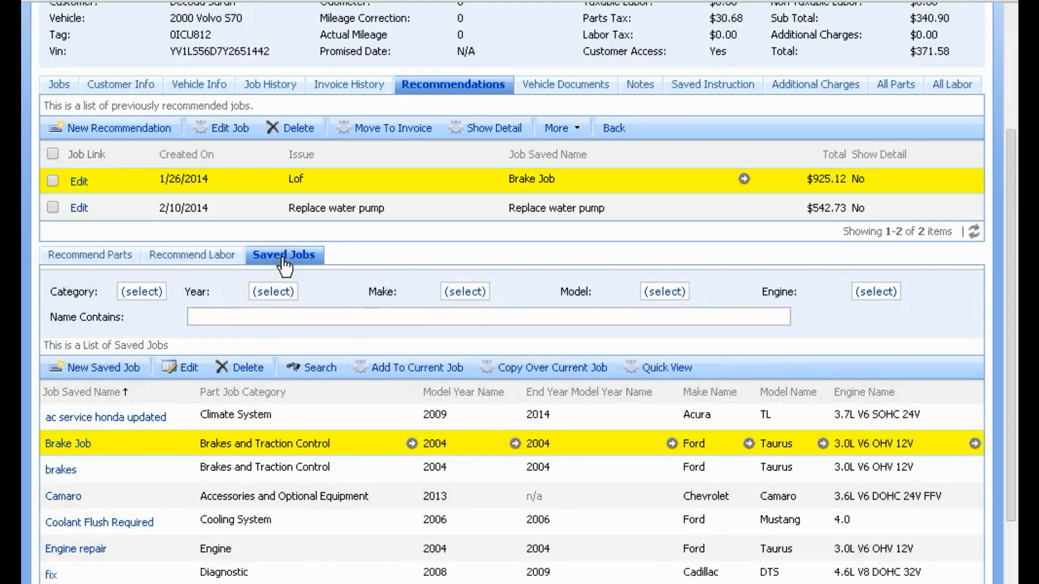
{"action": "scroll", "coordinate": [323, 430], "scroll_direction": "down", "scroll_amount": 2}
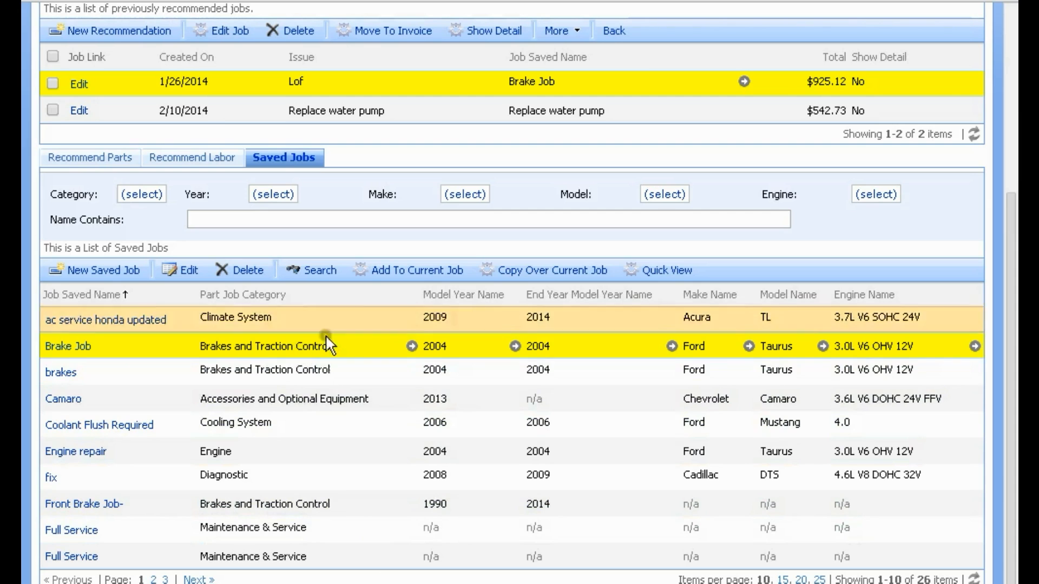
{"action": "scroll", "coordinate": [503, 139], "scroll_direction": "up", "scroll_amount": 2}
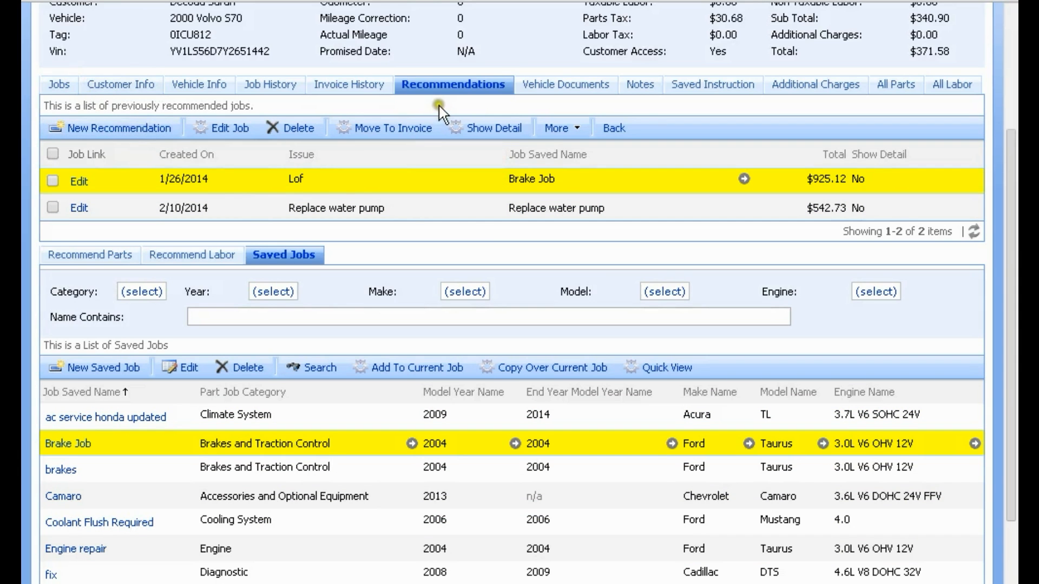
{"action": "left_click", "coordinate": [232, 214]}
{"action": "scroll", "coordinate": [411, 236], "scroll_direction": "down", "scroll_amount": 3}
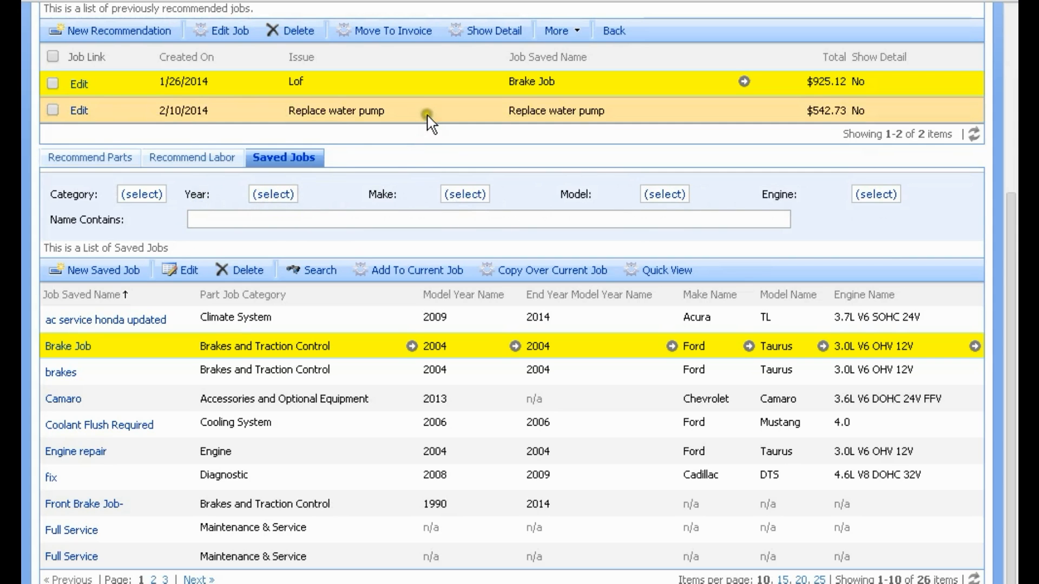
{"action": "scroll", "coordinate": [506, 127], "scroll_direction": "up", "scroll_amount": 2}
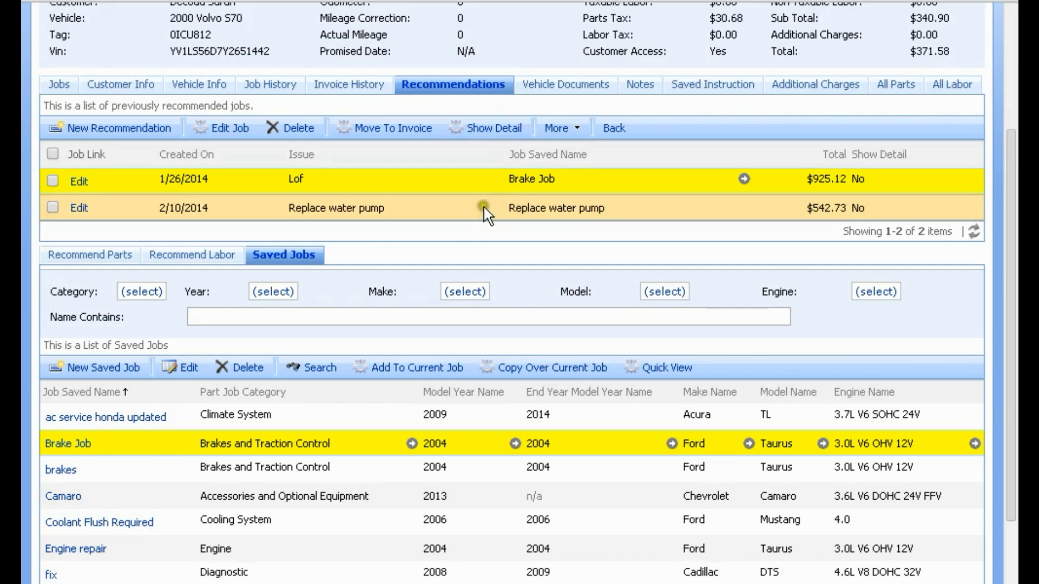
- Open the saved jobs for the invoice's jobs and check them for Job two, Job three and Job one
{"action": "left_click", "coordinate": [59, 86]}
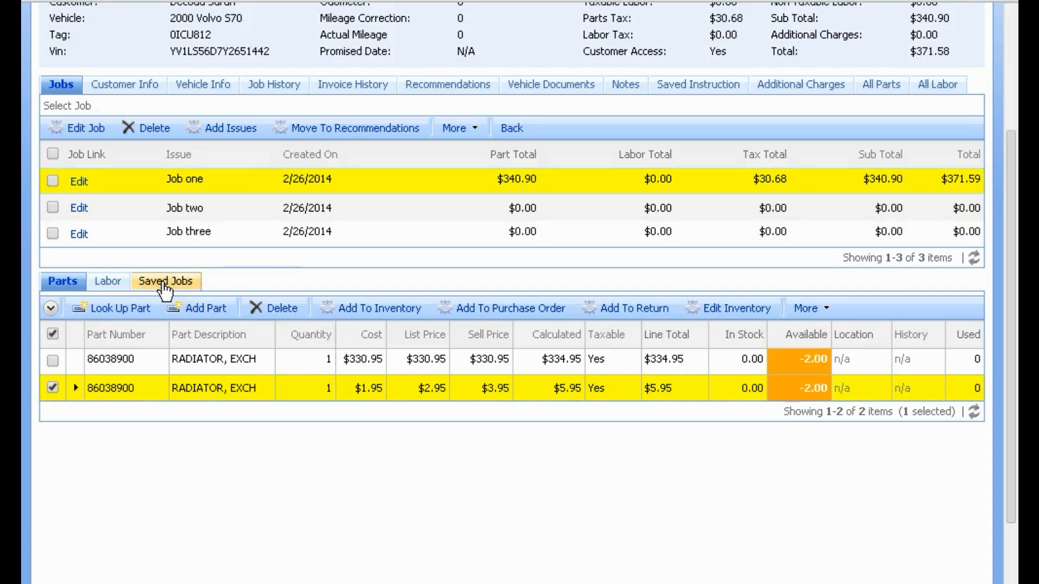
{"action": "left_click", "coordinate": [165, 282]}
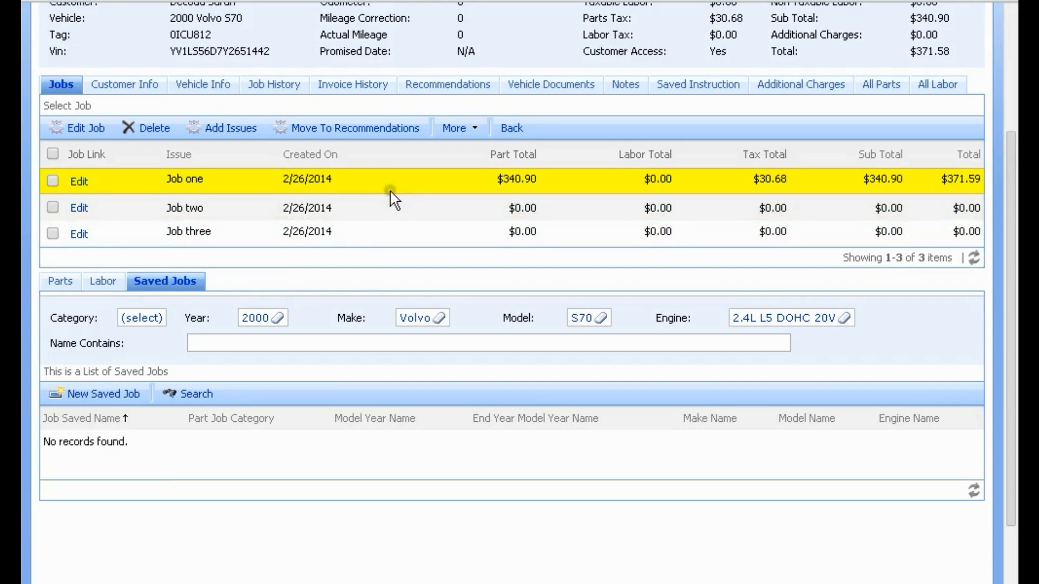
{"action": "left_click", "coordinate": [399, 179]}
{"action": "left_click", "coordinate": [399, 207]}
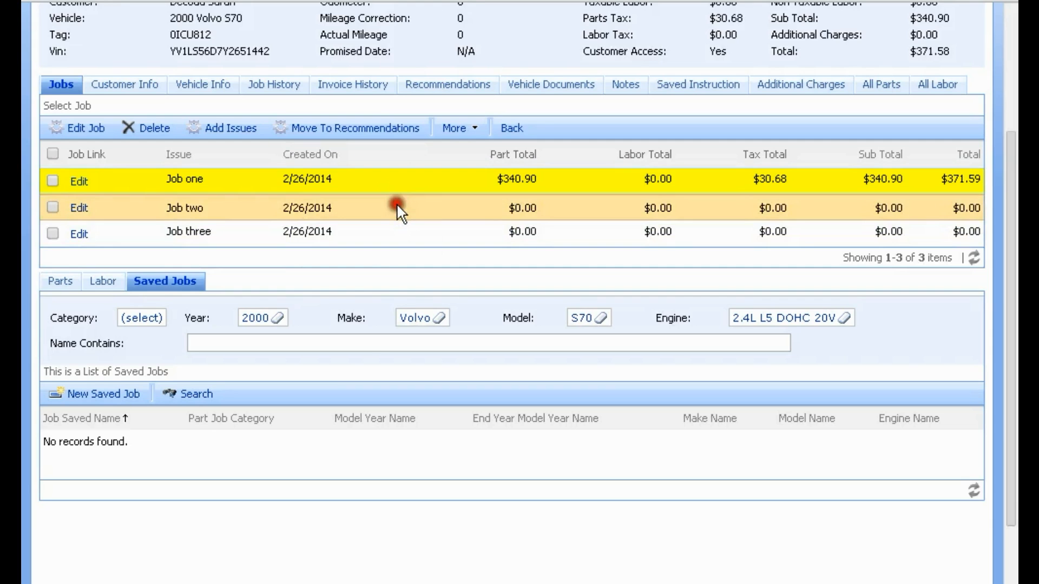
{"action": "left_click", "coordinate": [390, 230]}
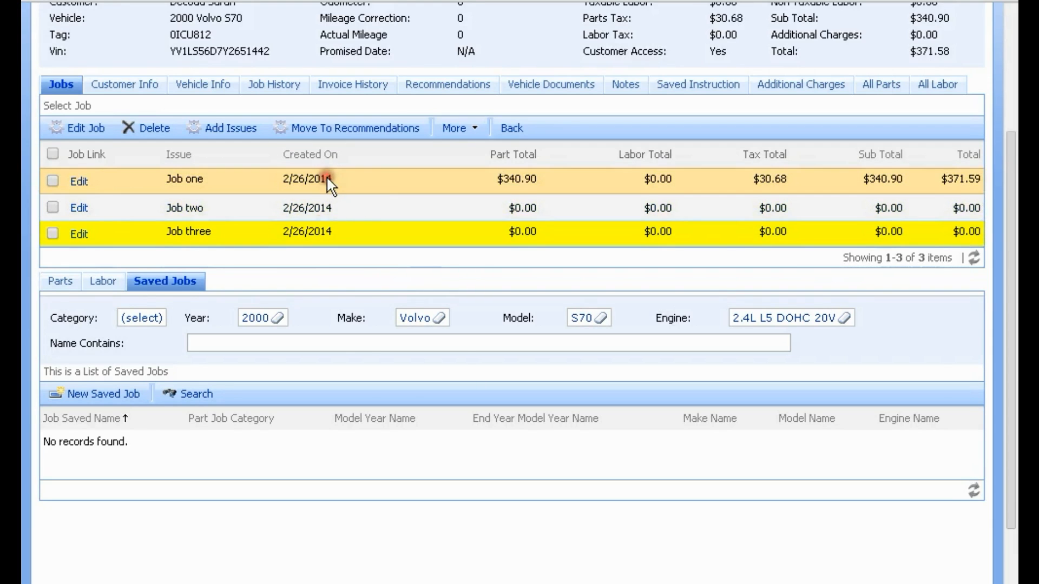
{"action": "left_click", "coordinate": [326, 177]}
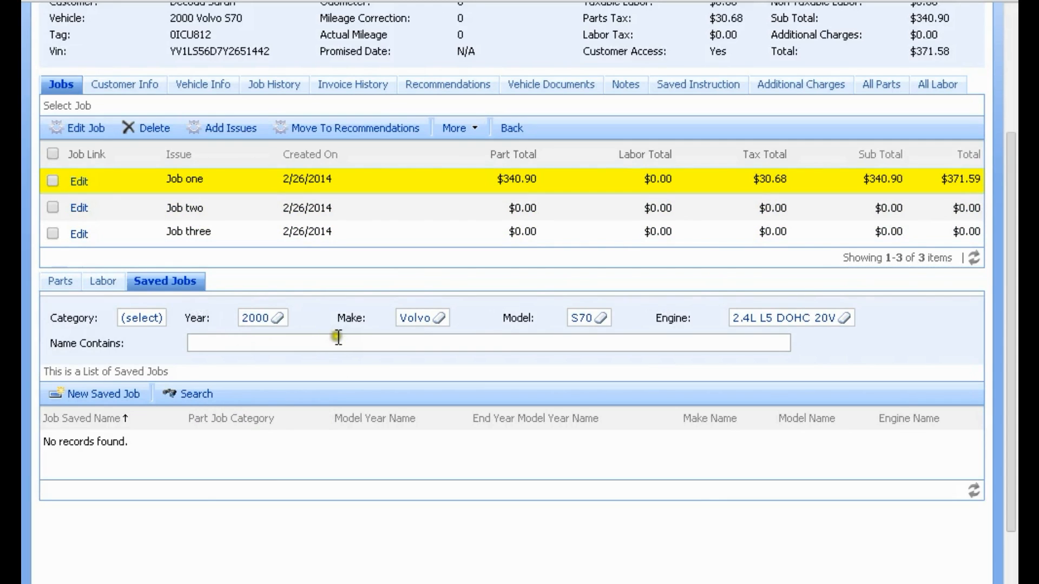
{"action": "left_click", "coordinate": [402, 172]}
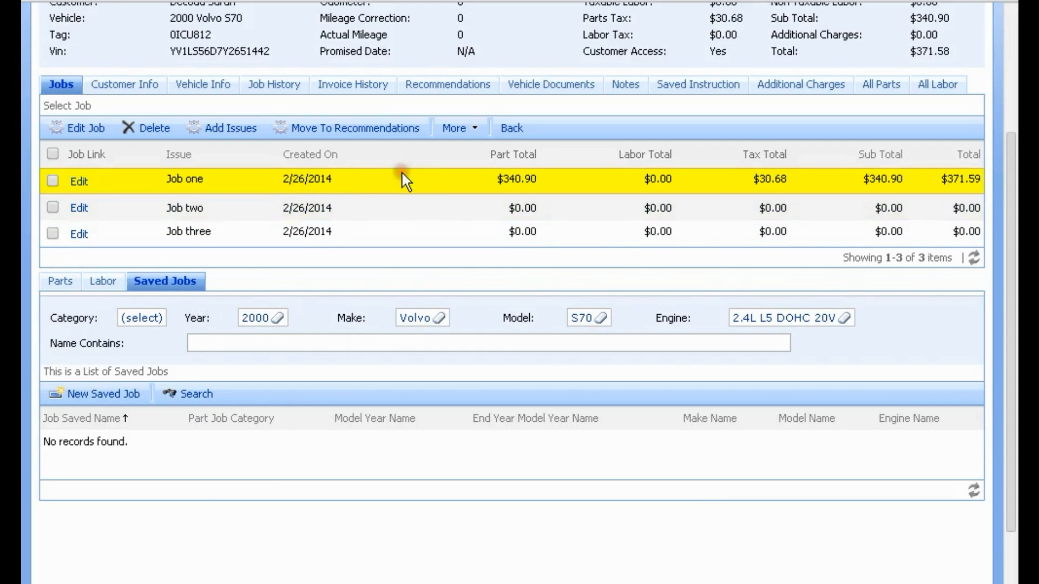
- Clear the make, model and engine filters for Job one and search the saved jobs by year 2000 only
{"action": "left_click", "coordinate": [440, 318]}
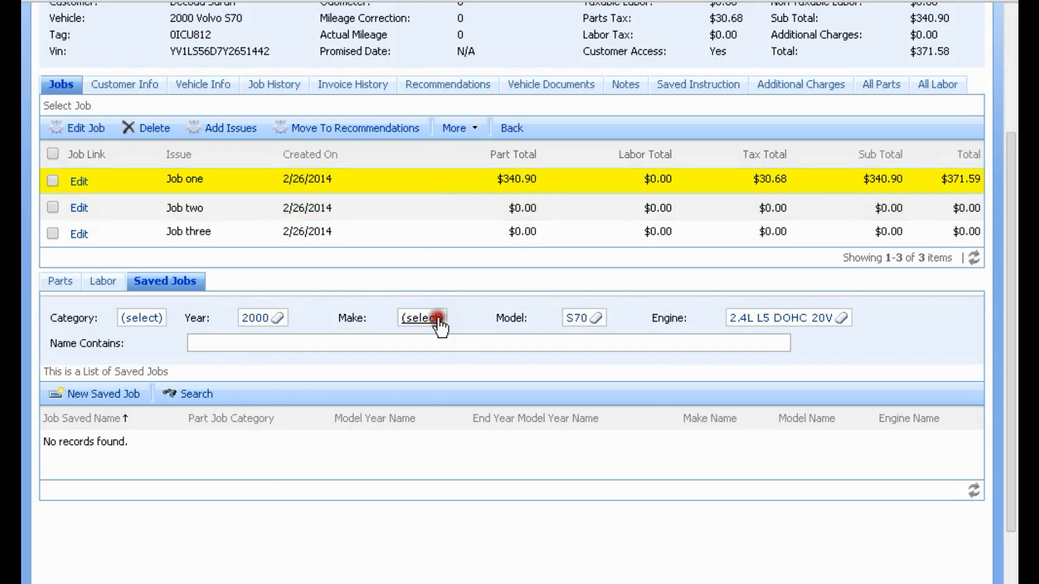
{"action": "left_click", "coordinate": [181, 400]}
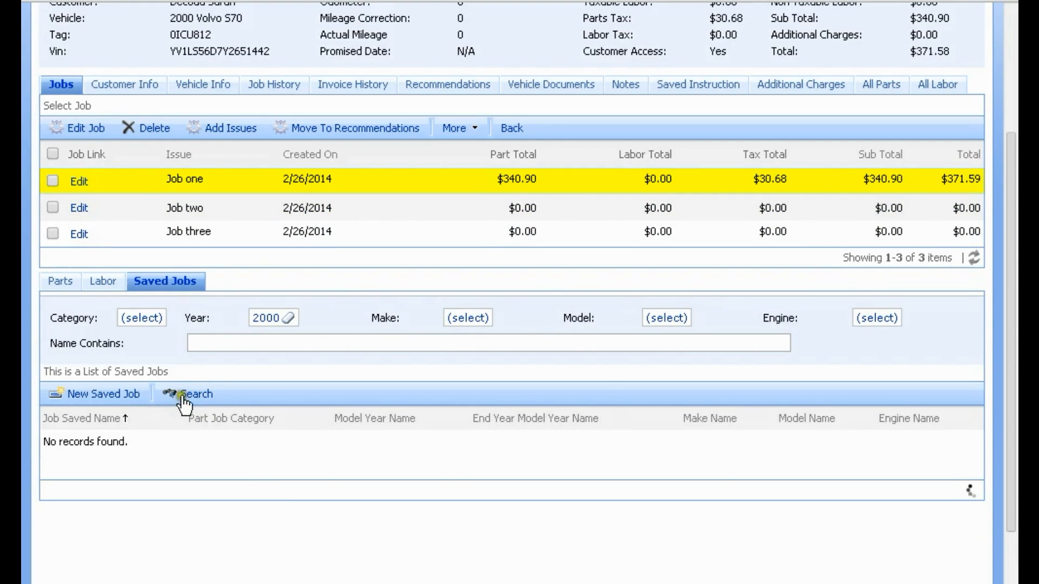
{"action": "left_click", "coordinate": [225, 449]}
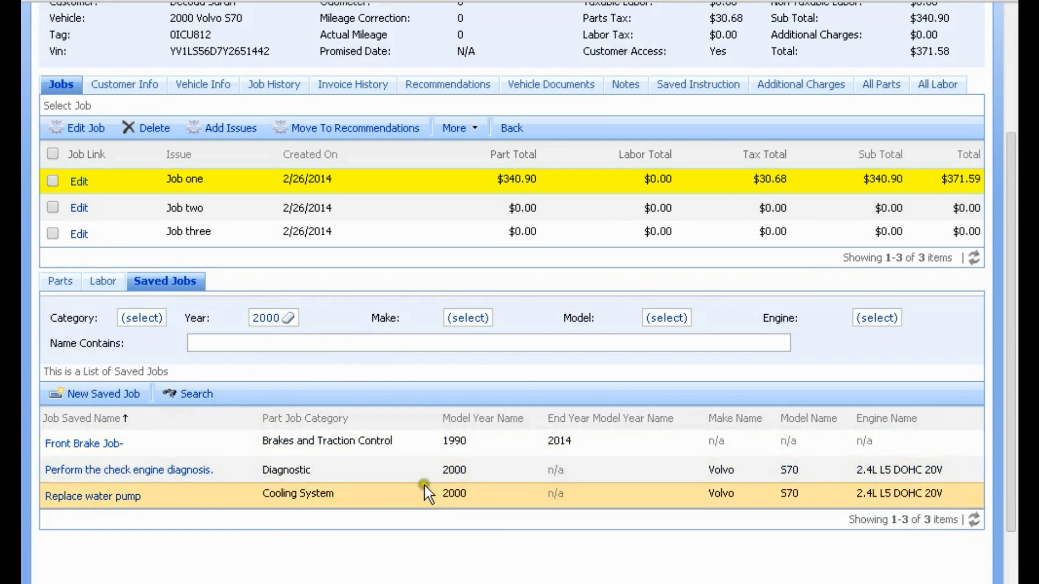
- Search Job one's saved jobs for year 2000 with names containing "brake"
{"action": "left_click", "coordinate": [207, 344]}
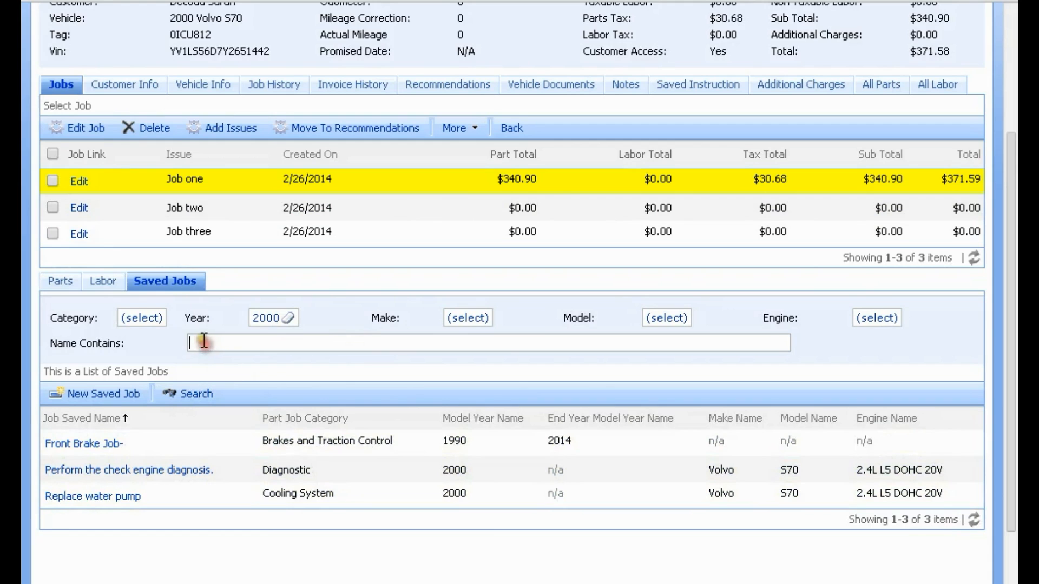
{"action": "type", "text": "brake"}
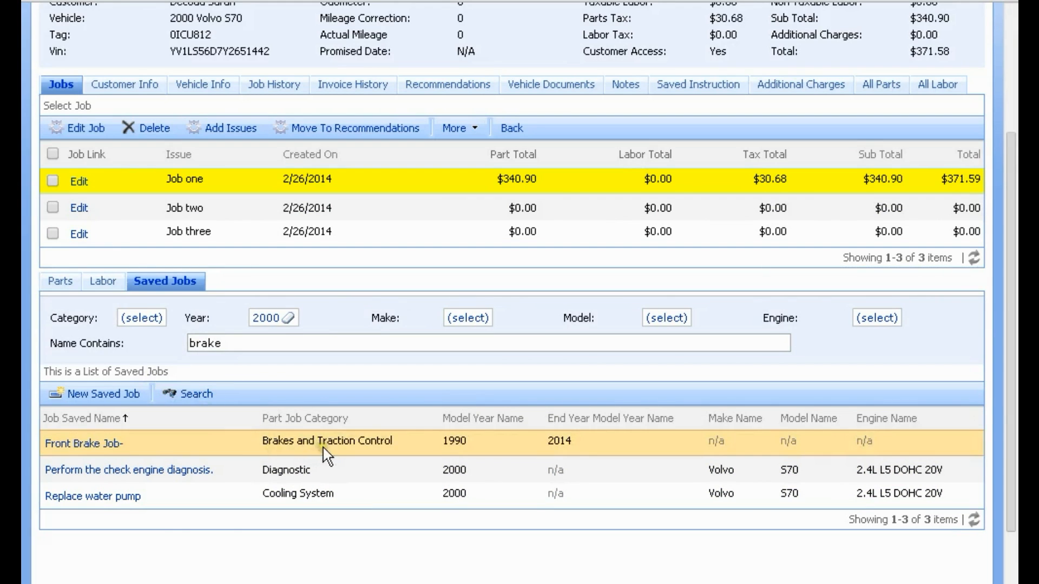
{"action": "left_click", "coordinate": [200, 395]}
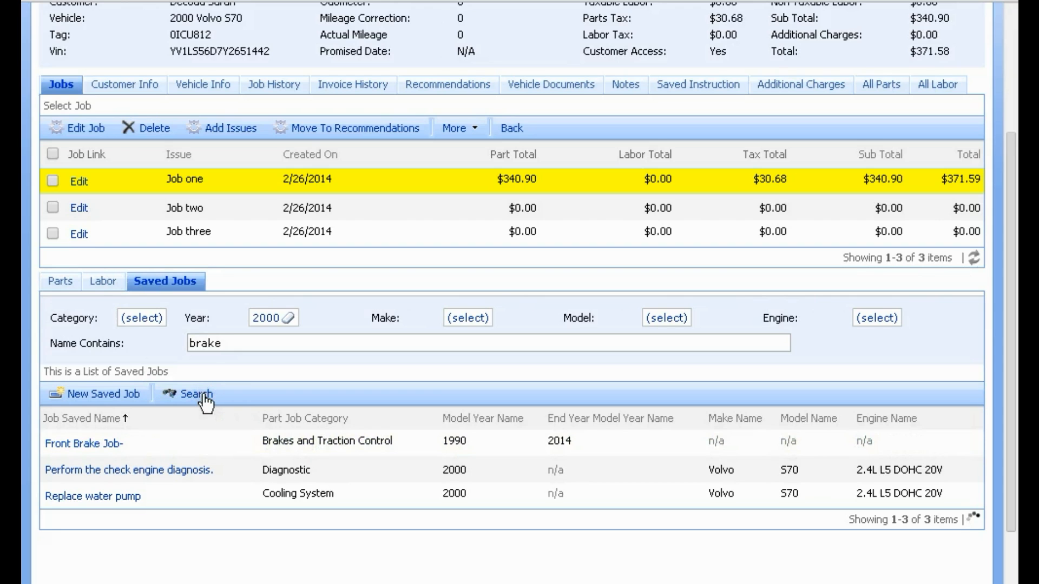
{"action": "left_click", "coordinate": [339, 467]}
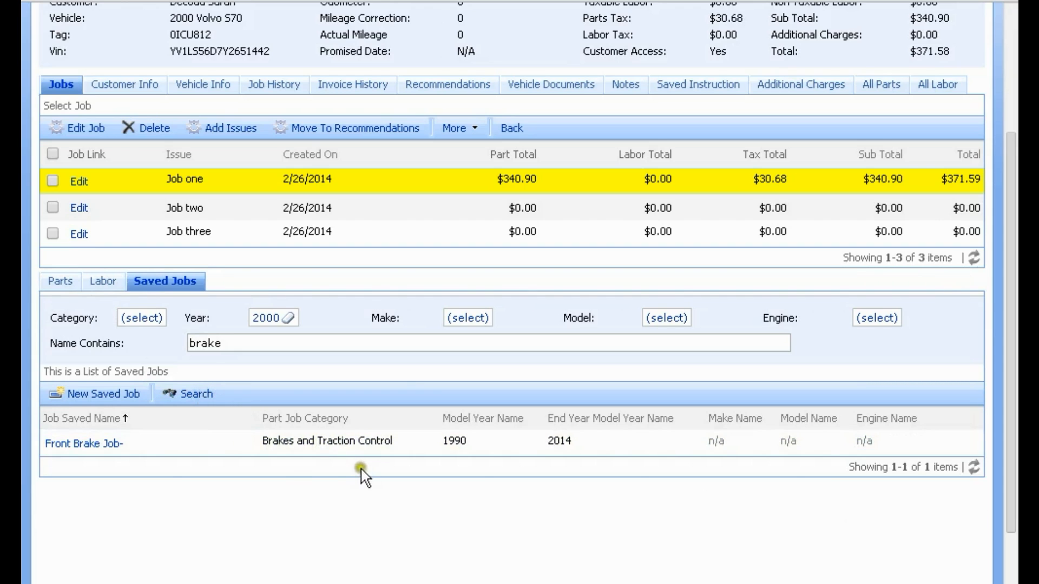
- Select Job two, clear its make, model and engine filters, and search the saved jobs for year 2000
{"action": "left_click", "coordinate": [435, 207]}
{"action": "left_click", "coordinate": [290, 280]}
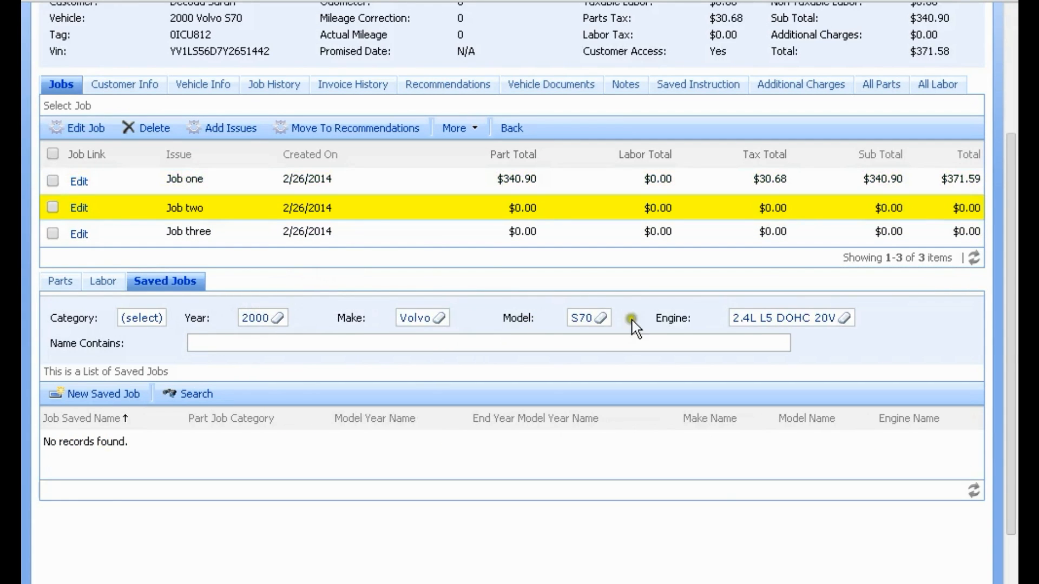
{"action": "left_click", "coordinate": [440, 320]}
{"action": "left_click", "coordinate": [183, 399]}
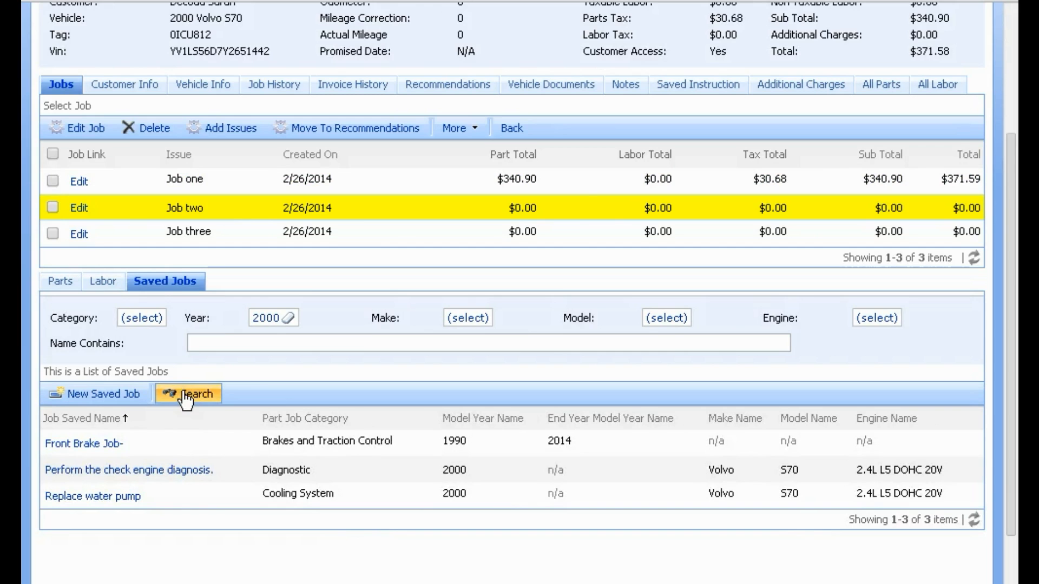
- Set the make filter of Job two's saved jobs search to Volvo
{"action": "left_click", "coordinate": [468, 318]}
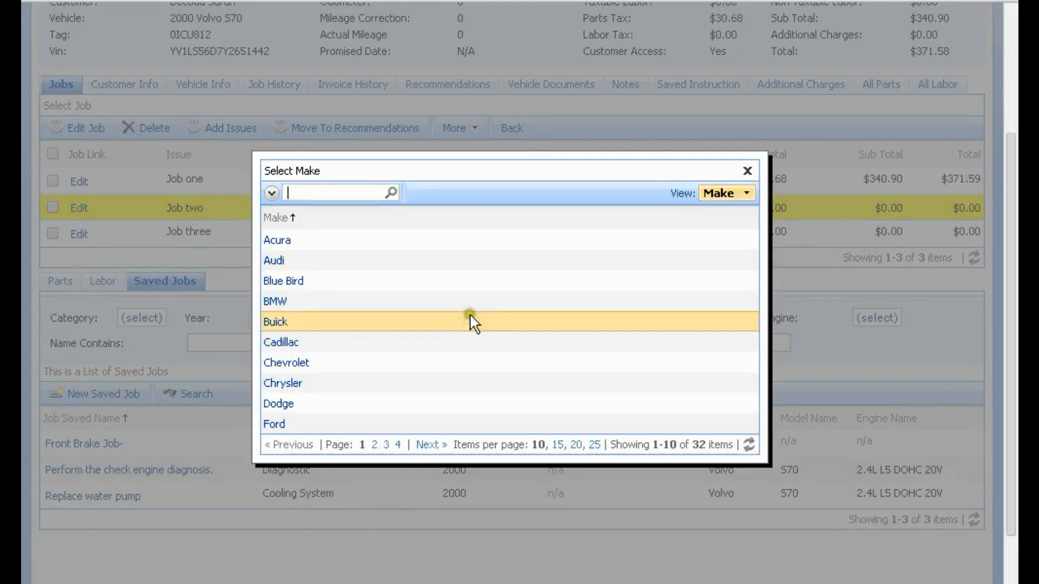
{"action": "left_click", "coordinate": [428, 444]}
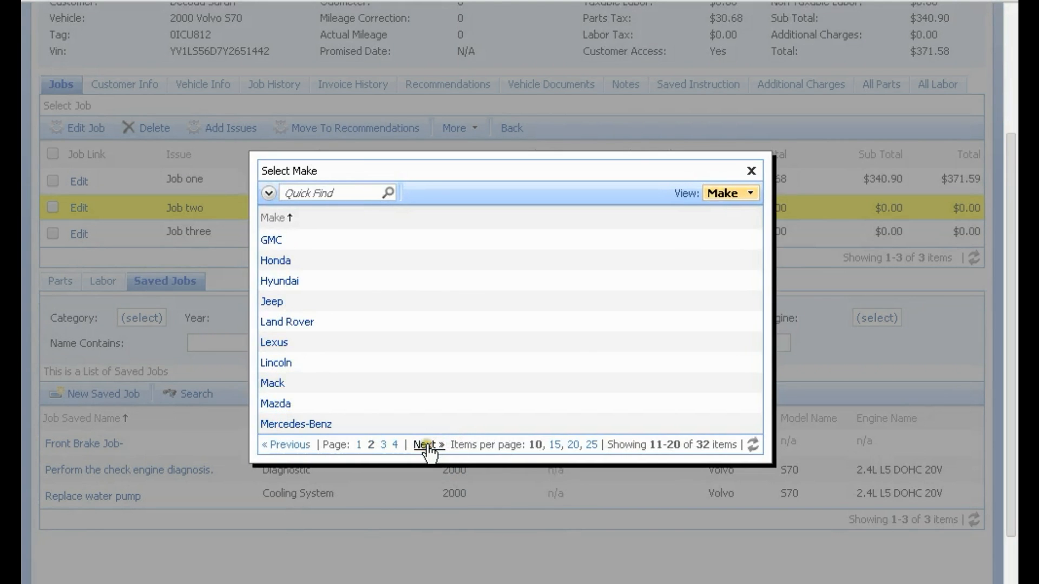
{"action": "left_click", "coordinate": [429, 445]}
{"action": "left_click", "coordinate": [429, 445]}
{"action": "left_click", "coordinate": [362, 340]}
- Search Job two's saved jobs for names containing "engine" and select "Perform the check engine diagnosis."
{"action": "left_click", "coordinate": [185, 394]}
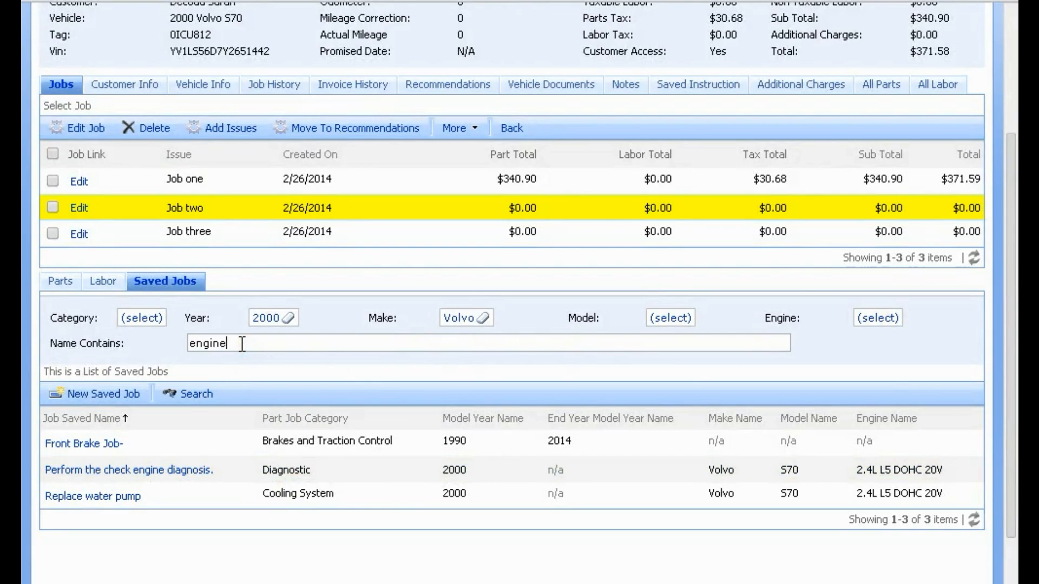
{"action": "key", "text": "Return"}
{"action": "left_click", "coordinate": [431, 442]}
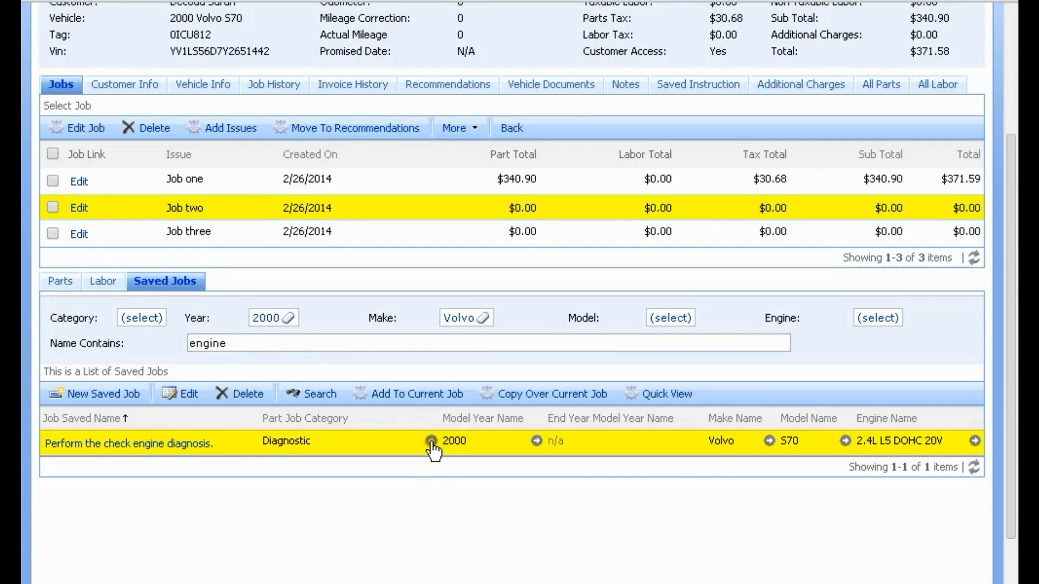
- Select Job three, clear its model and engine filters, and search the saved jobs for year 2000 and make Volvo
{"action": "left_click", "coordinate": [460, 233]}
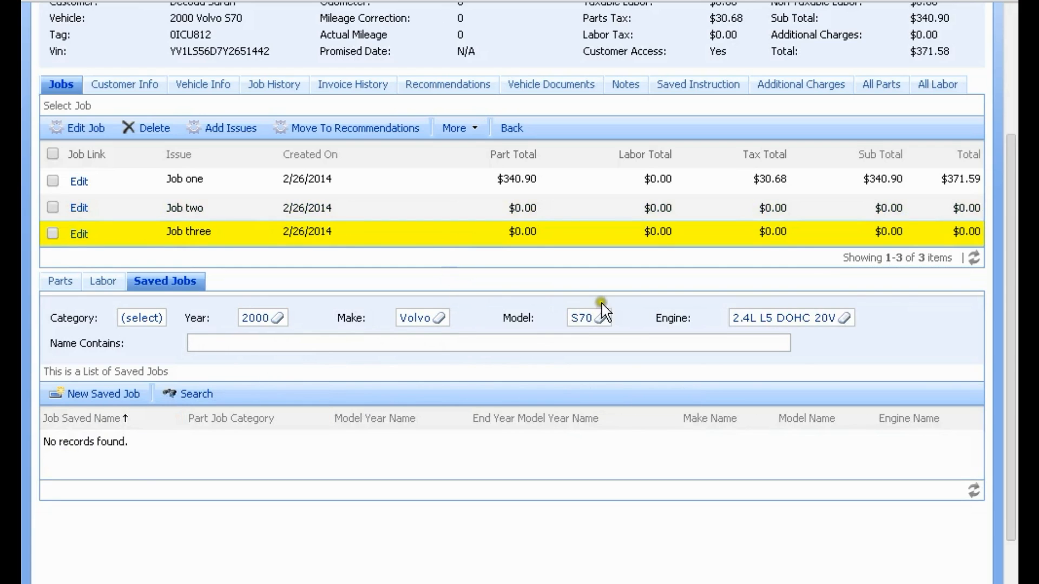
{"action": "left_click", "coordinate": [599, 319]}
{"action": "left_click", "coordinate": [188, 395]}
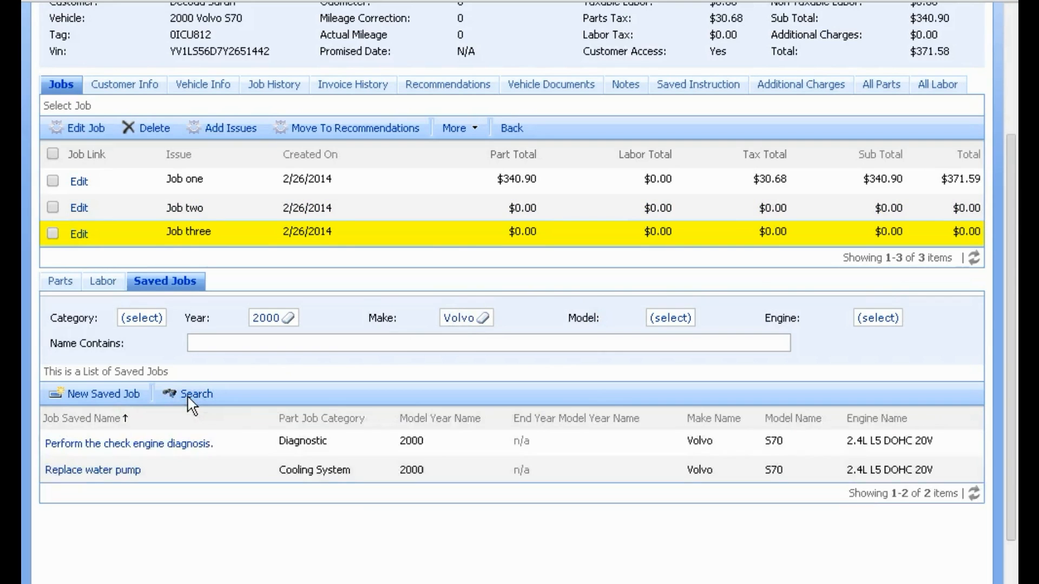
- Set the model filter of Job three's saved jobs search to S70 and search for names containing "water"
{"action": "left_click", "coordinate": [660, 313]}
{"action": "left_click", "coordinate": [437, 308]}
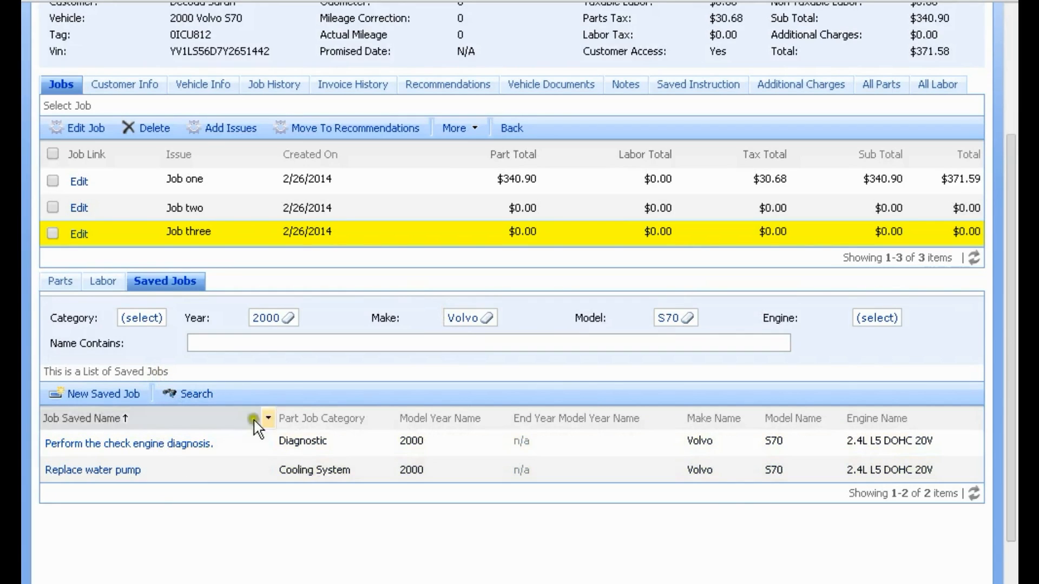
{"action": "left_click", "coordinate": [272, 345]}
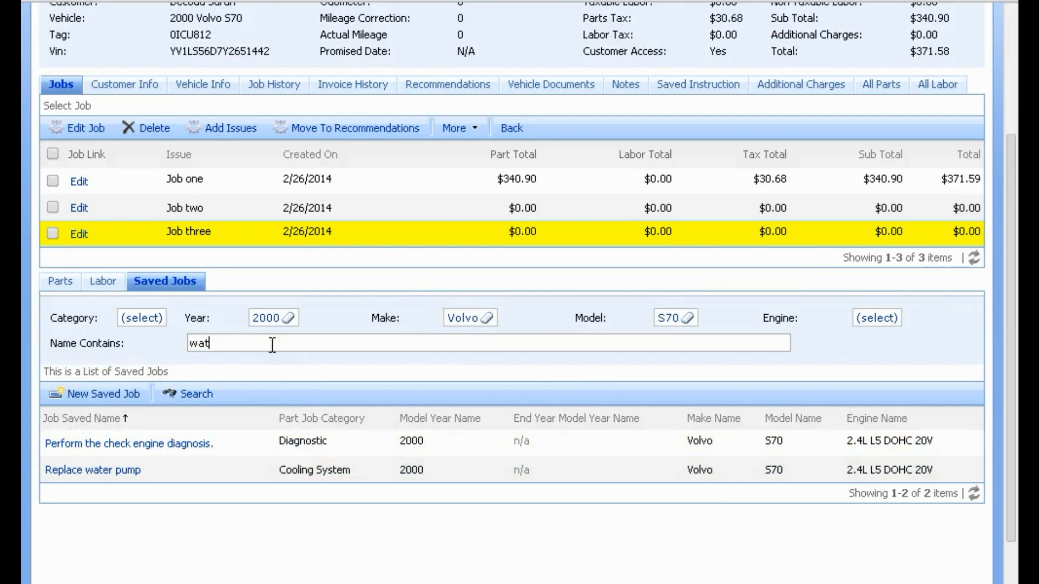
{"action": "left_click", "coordinate": [195, 394]}
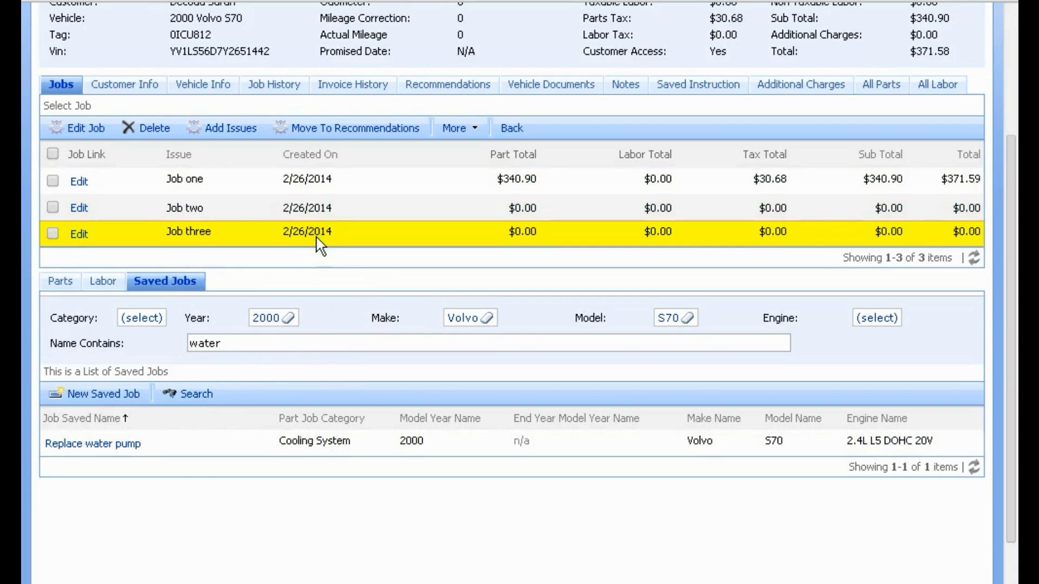
- Review the saved jobs search filters of Job one, Job two and Job three, selecting the saved job listed for each
{"action": "left_click", "coordinate": [362, 180]}
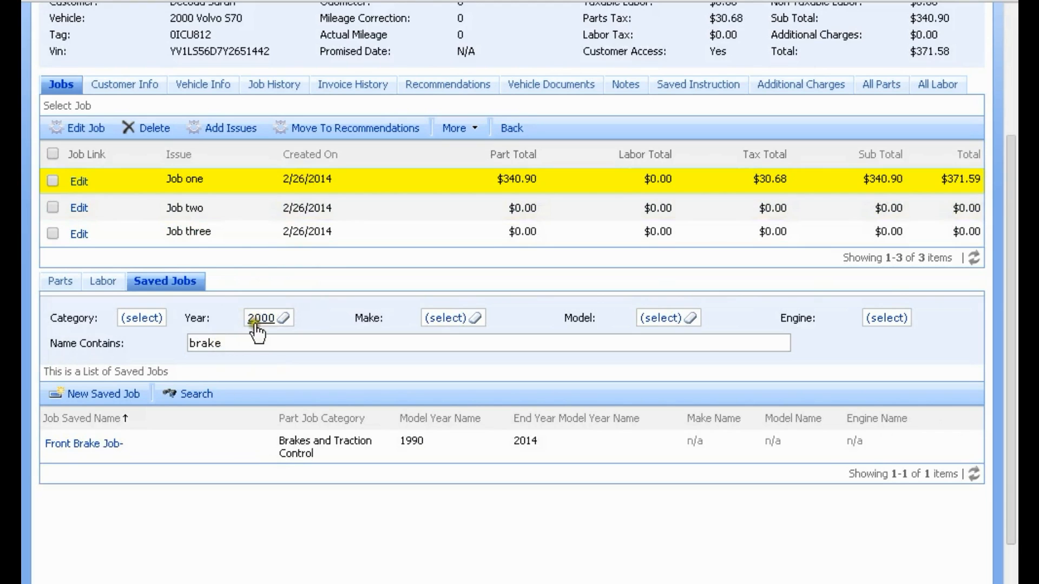
{"action": "left_click_drag", "start_coordinate": [226, 345], "coordinate": [186, 343]}
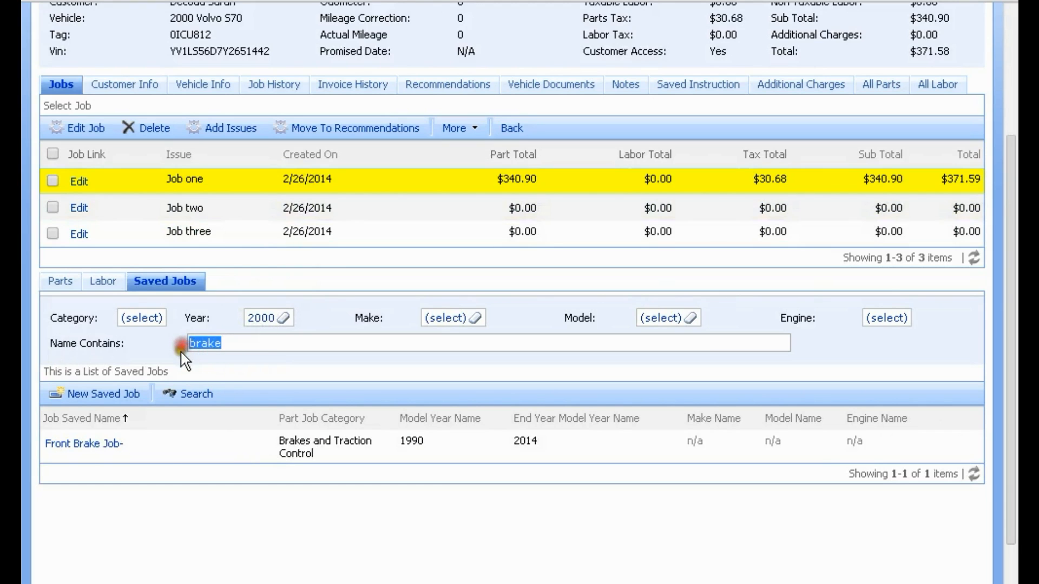
{"action": "left_click", "coordinate": [342, 448]}
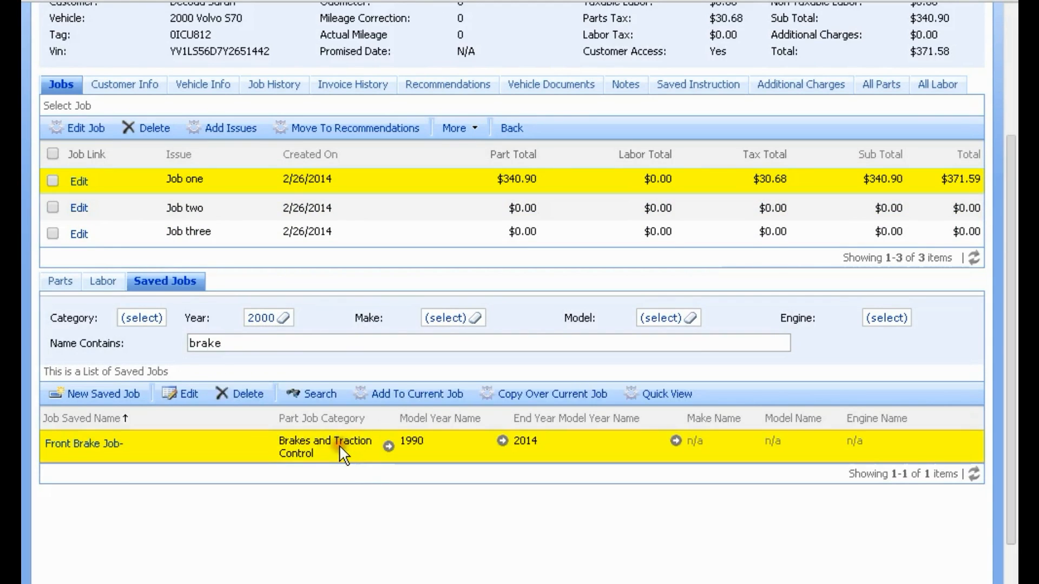
{"action": "left_click", "coordinate": [399, 216]}
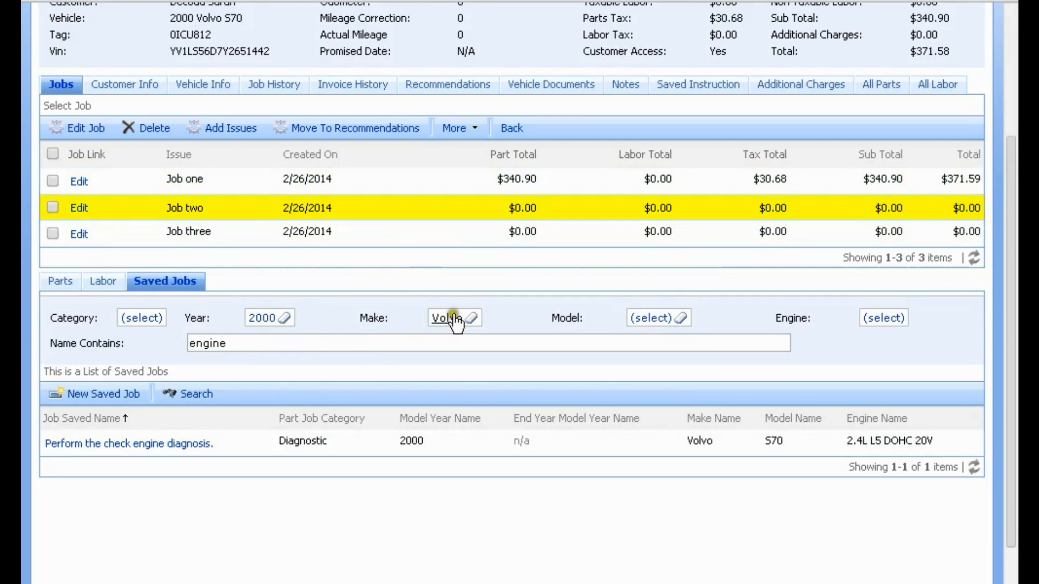
{"action": "left_click_drag", "start_coordinate": [227, 344], "coordinate": [192, 342]}
{"action": "left_click", "coordinate": [356, 441]}
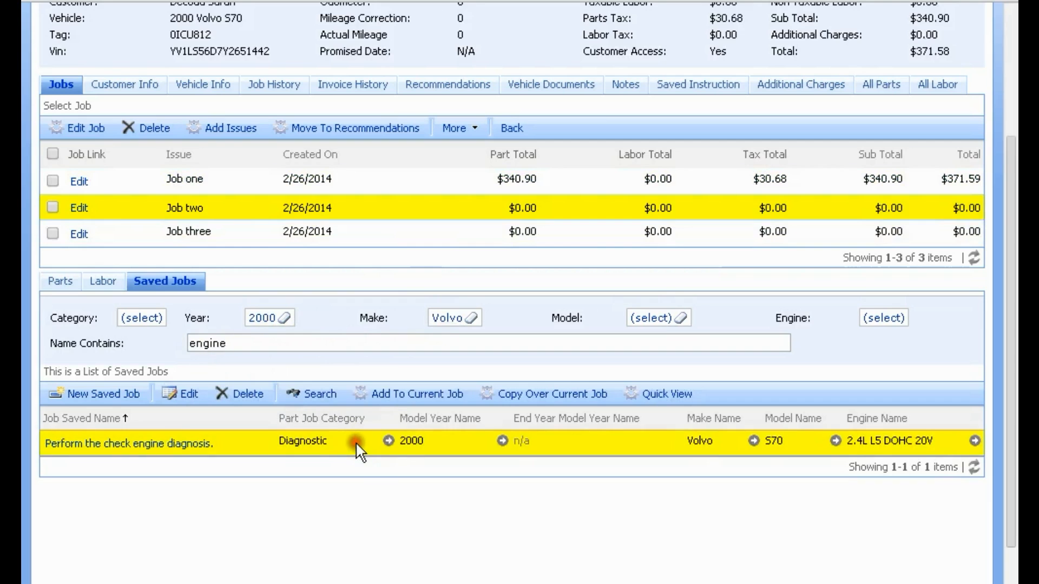
{"action": "left_click", "coordinate": [382, 225]}
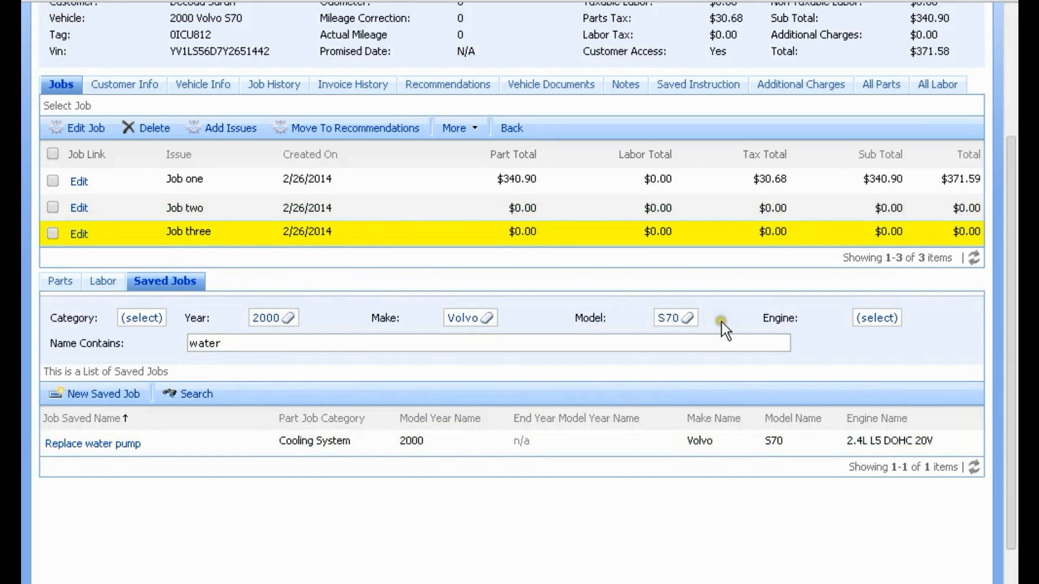
{"action": "left_click_drag", "start_coordinate": [231, 344], "coordinate": [184, 349]}
{"action": "left_click", "coordinate": [345, 442]}
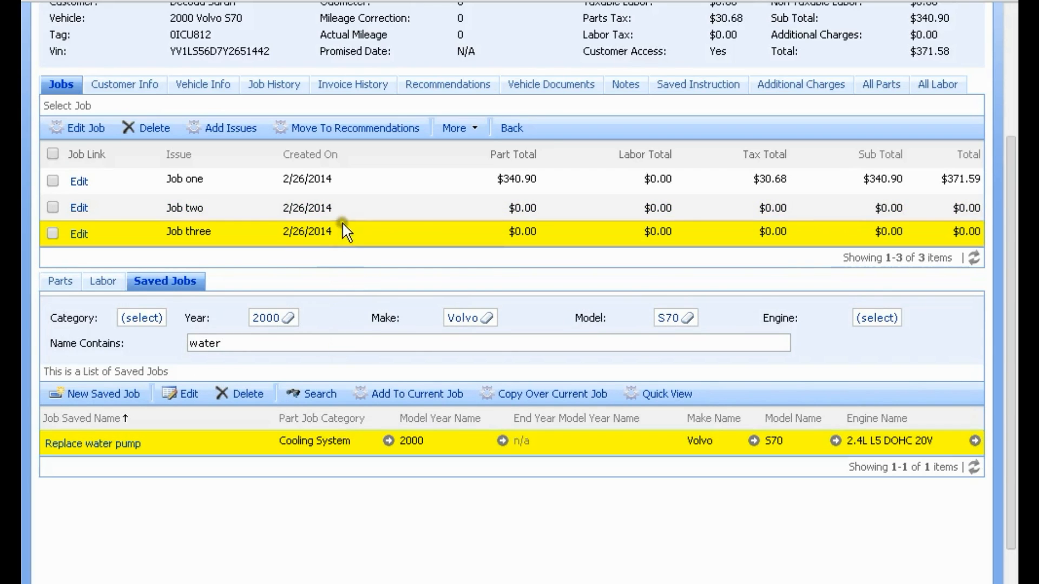
- Leave the current invoice for the invoice list and open the 2011 Nissan Quest invoice
{"action": "scroll", "coordinate": [343, 228], "scroll_direction": "up", "scroll_amount": 3}
{"action": "scroll", "coordinate": [339, 330], "scroll_direction": "down", "scroll_amount": 3}
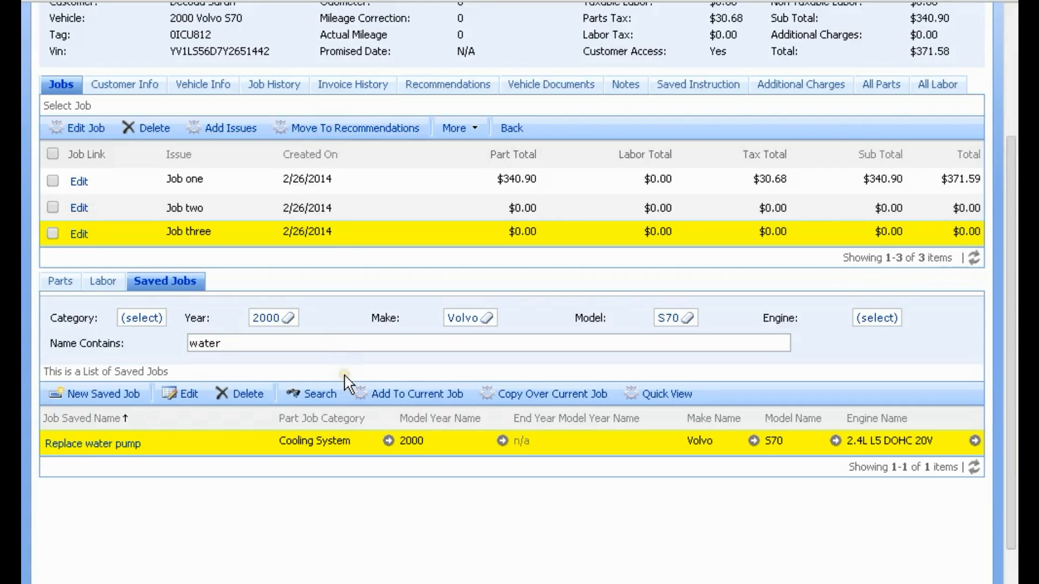
{"action": "scroll", "coordinate": [346, 384], "scroll_direction": "up", "scroll_amount": 3}
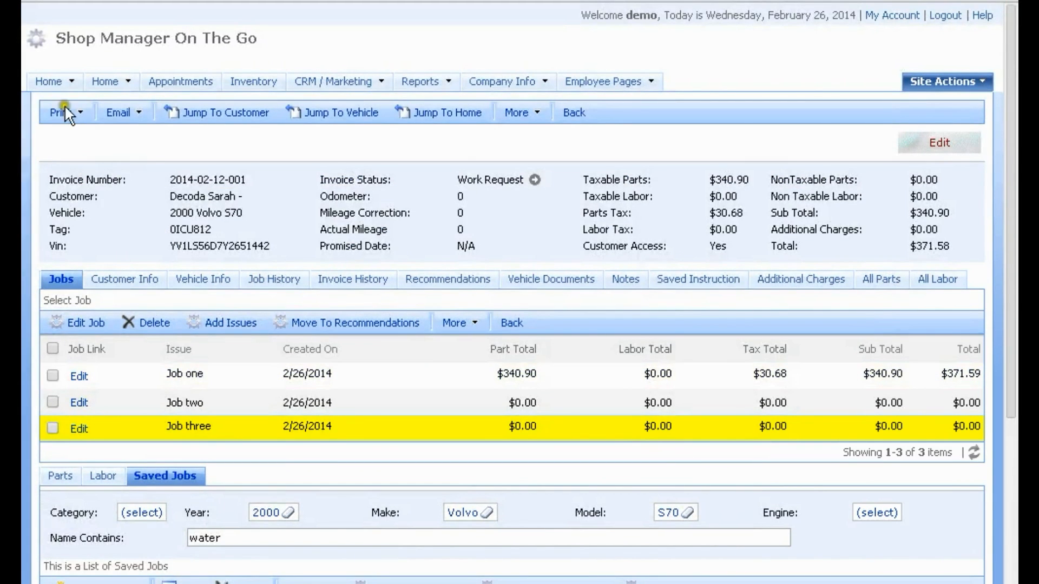
{"action": "left_click", "coordinate": [52, 84]}
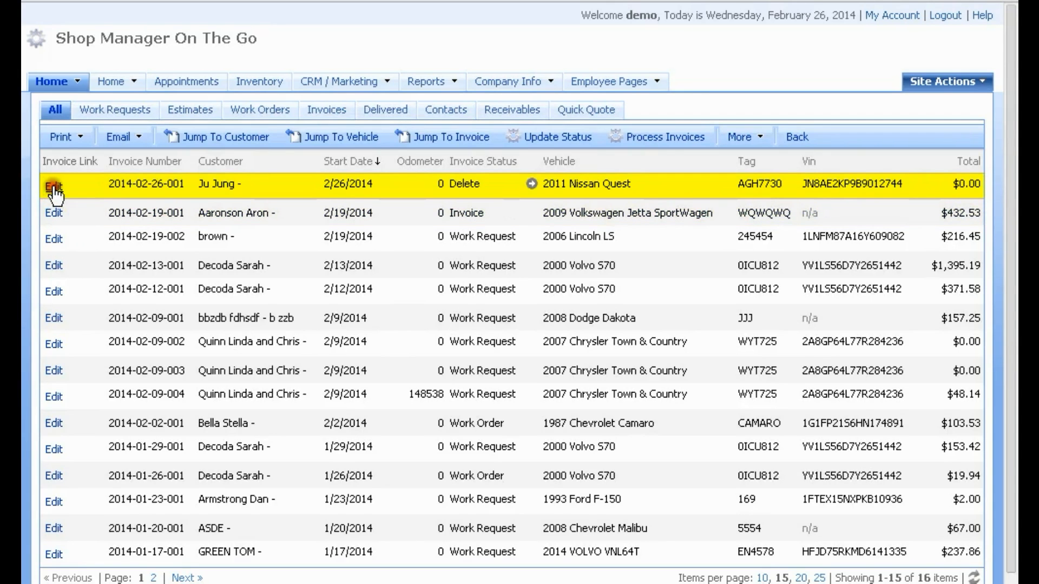
{"action": "left_click", "coordinate": [52, 187]}
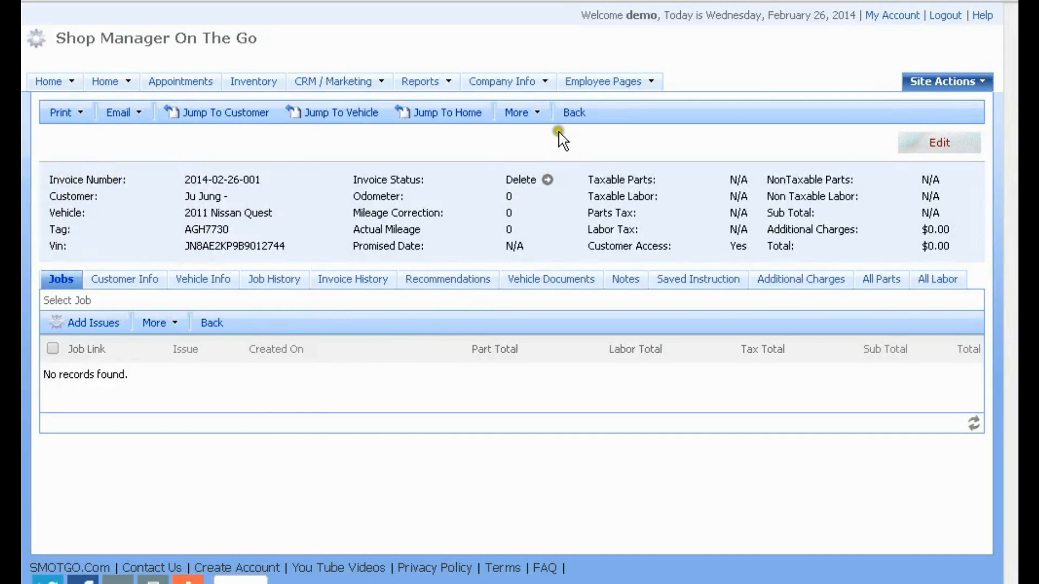
- Reopen the 2000 Volvo S70 invoice started 2/12/2014 and check the saved jobs filters of each of its three jobs
{"action": "left_click", "coordinate": [47, 81]}
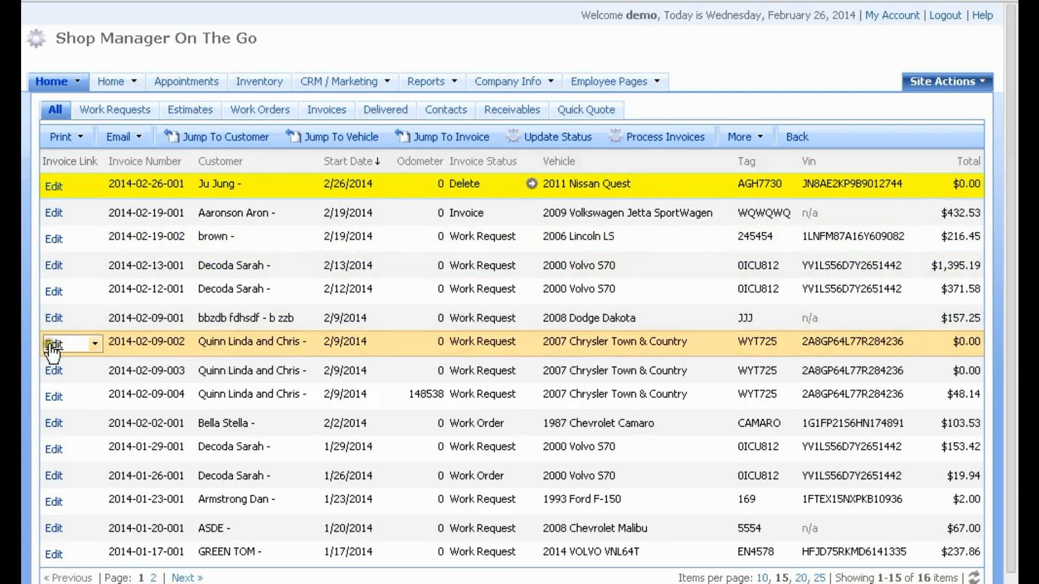
{"action": "left_click", "coordinate": [53, 293]}
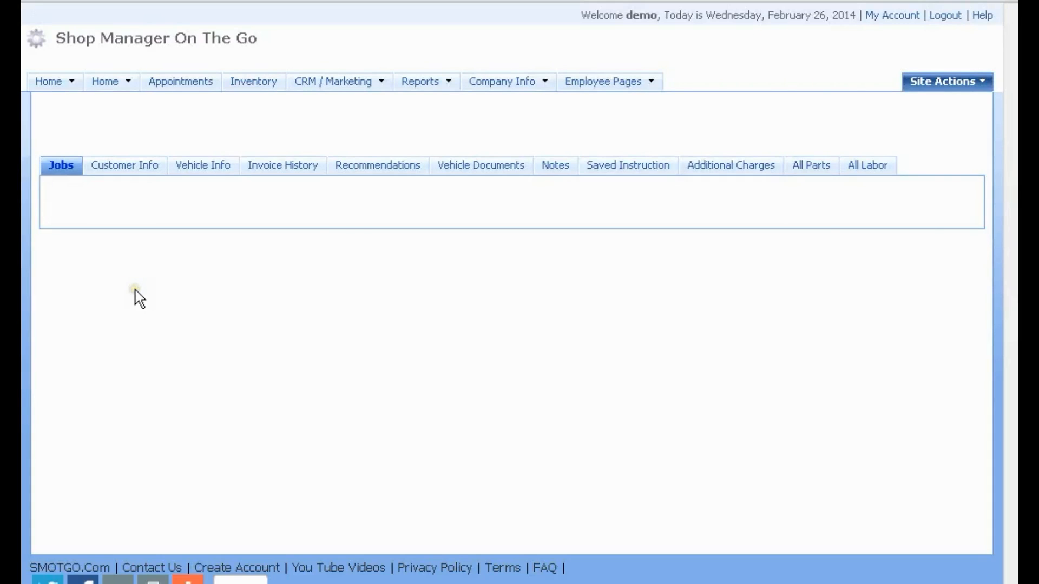
{"action": "scroll", "coordinate": [246, 336], "scroll_direction": "down", "scroll_amount": 2}
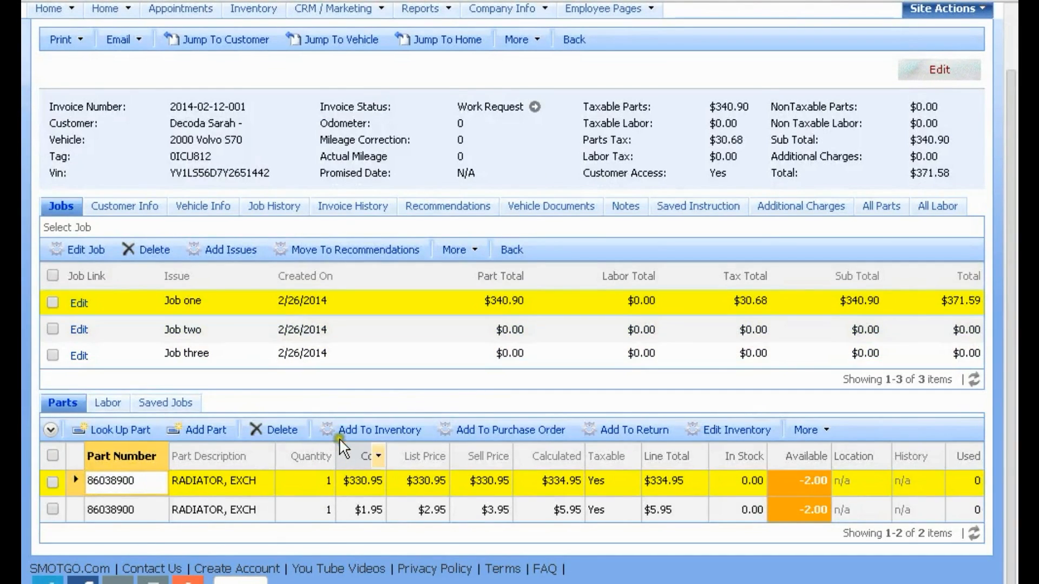
{"action": "left_click", "coordinate": [168, 404]}
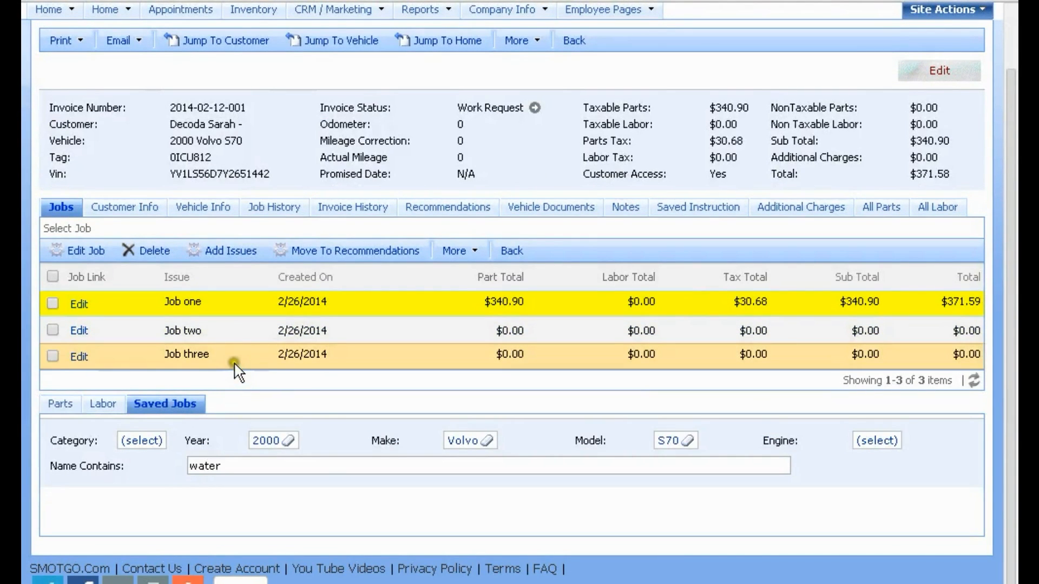
{"action": "scroll", "coordinate": [325, 476], "scroll_direction": "down", "scroll_amount": 2}
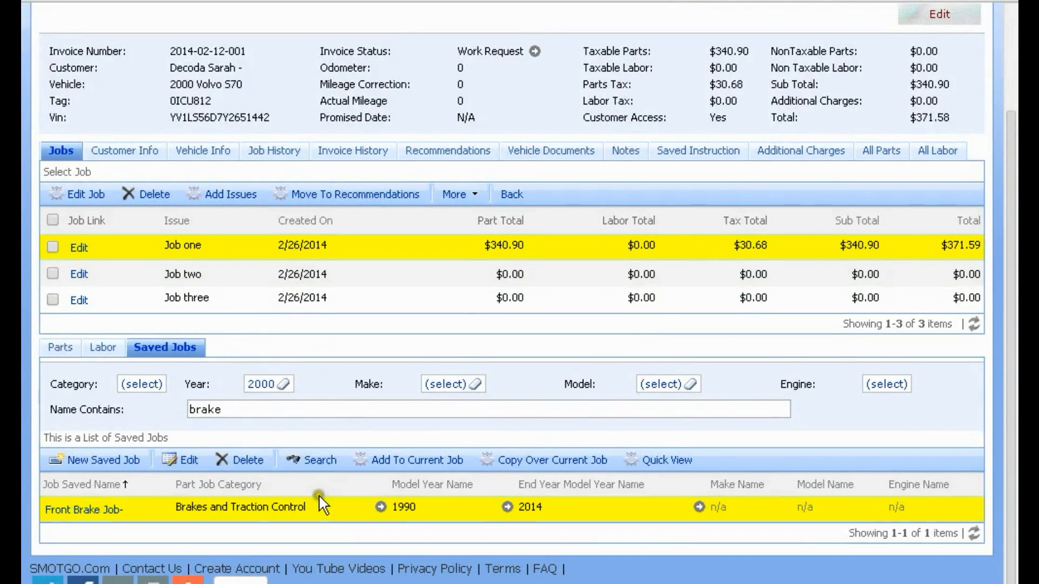
{"action": "left_click", "coordinate": [331, 279]}
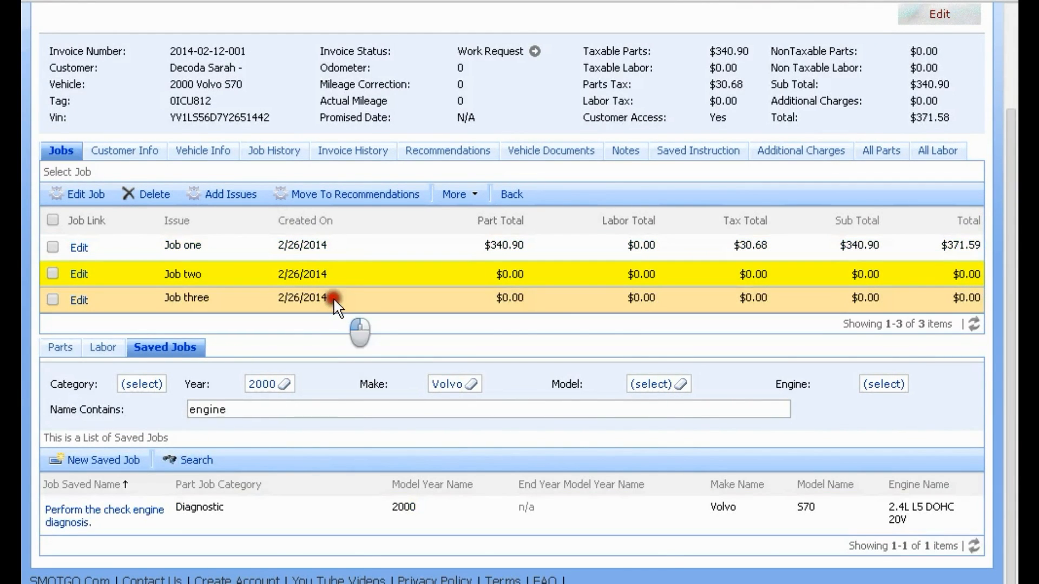
{"action": "left_click", "coordinate": [334, 298]}
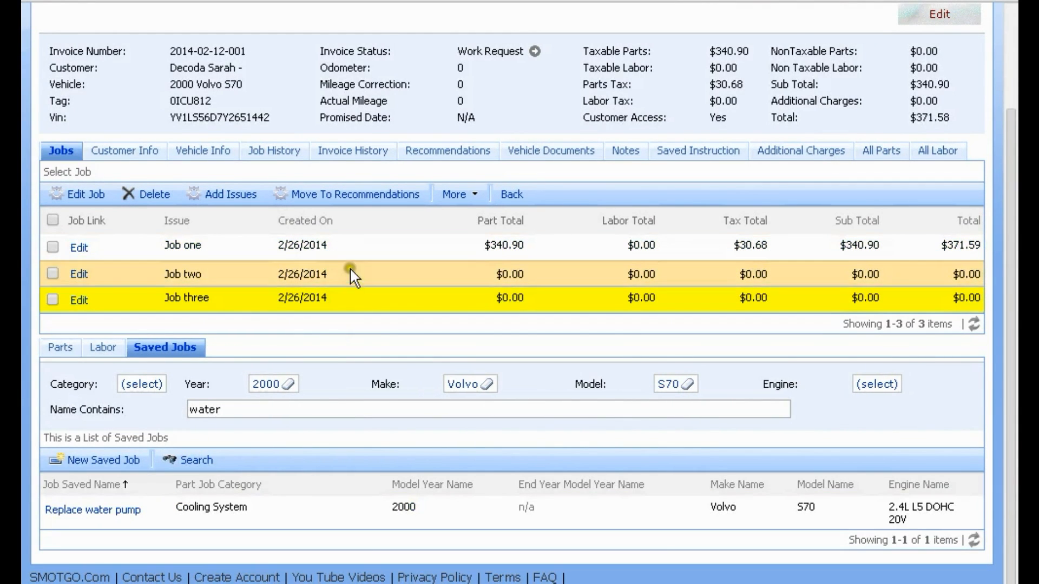
{"action": "left_click", "coordinate": [352, 248]}
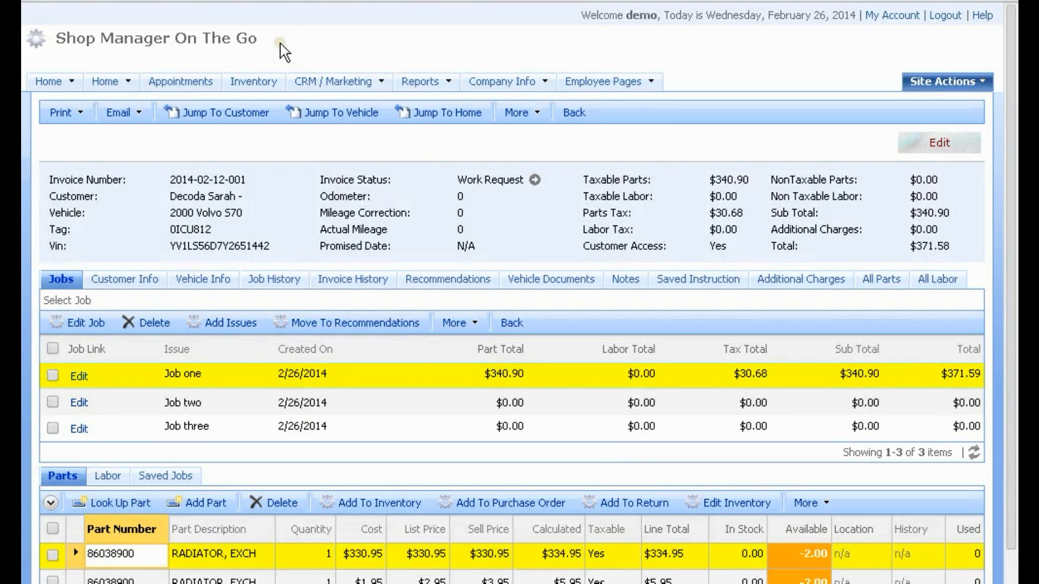
{"action": "left_click", "coordinate": [251, 83]}
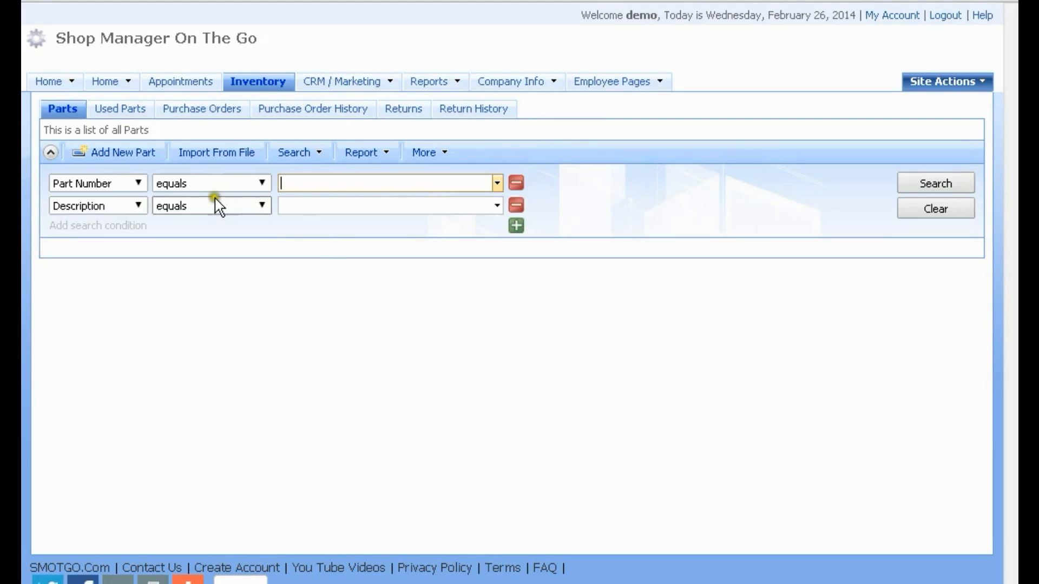
{"action": "left_click", "coordinate": [497, 183]}
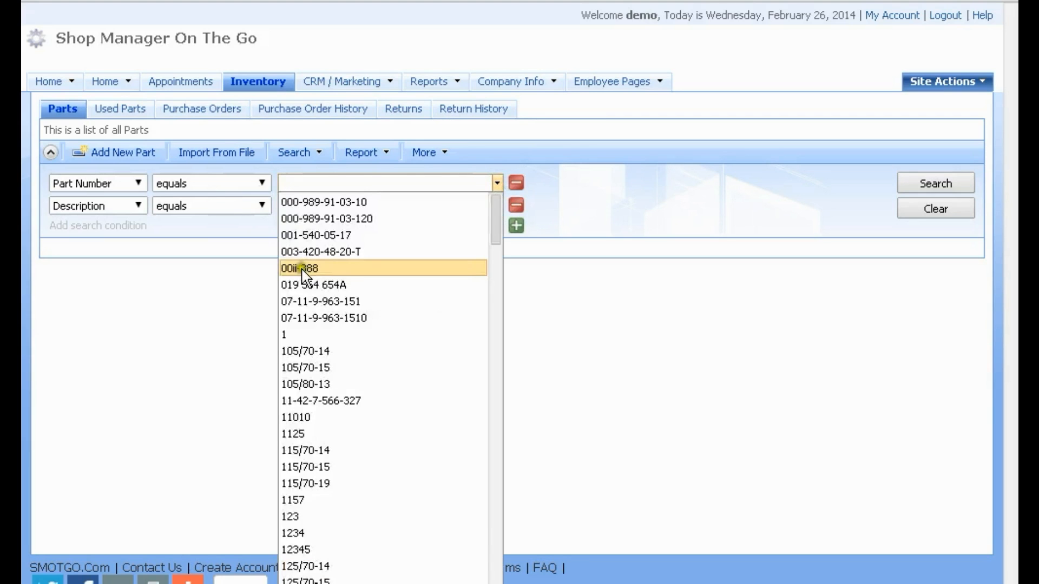
{"action": "left_click", "coordinate": [312, 318]}
{"action": "left_click", "coordinate": [934, 184]}
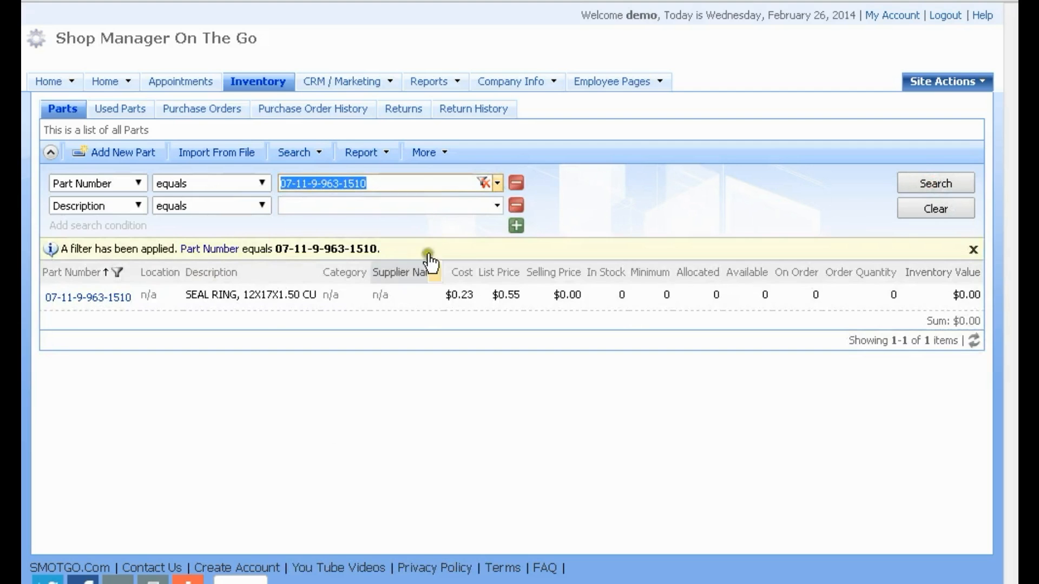
{"action": "left_click", "coordinate": [383, 299]}
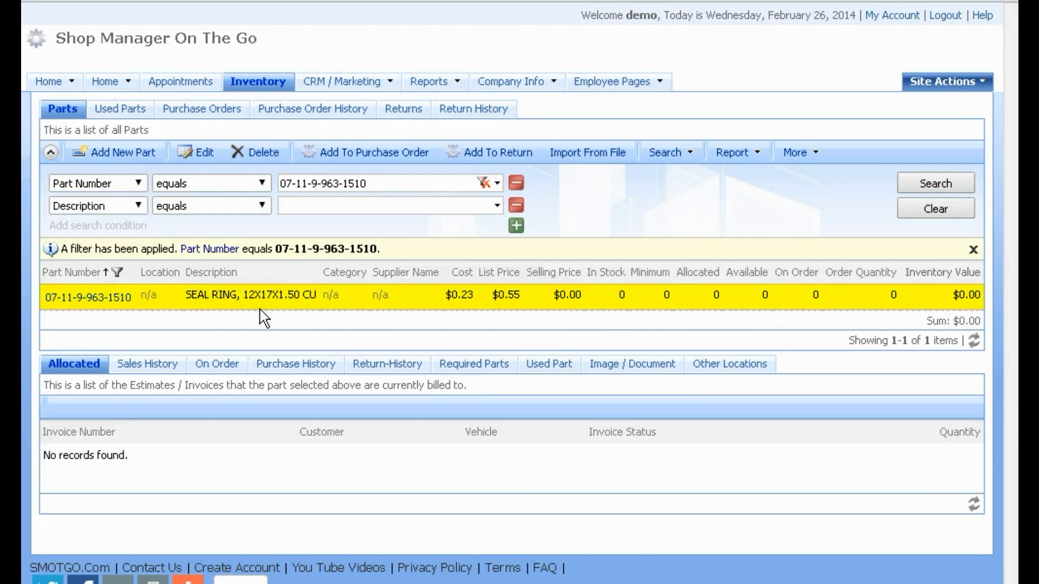
- View the used parts inventory and select the used hydraulic fluid and the used water pump in turn
{"action": "left_click", "coordinate": [115, 111]}
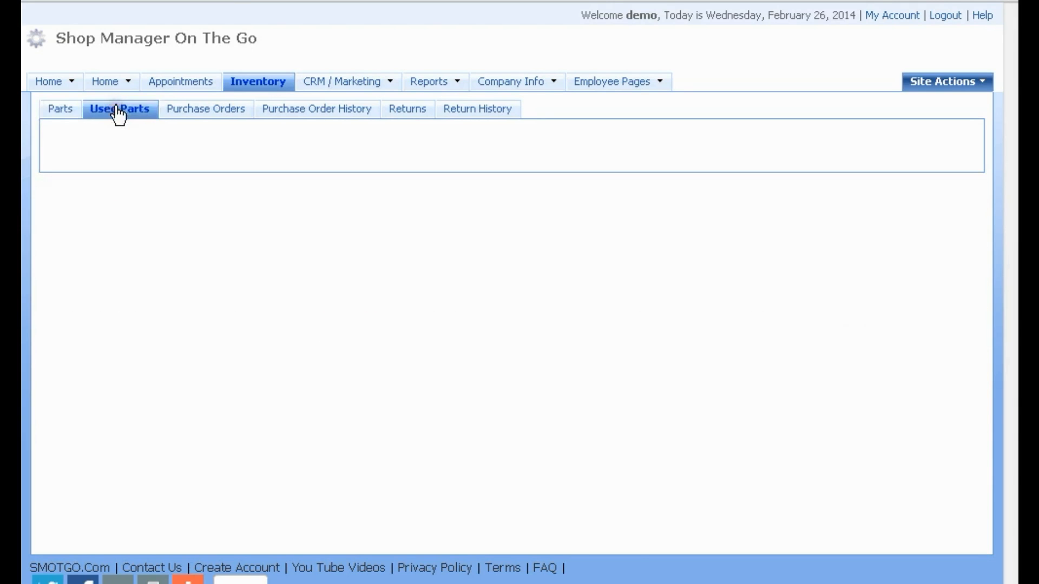
{"action": "left_click", "coordinate": [336, 198]}
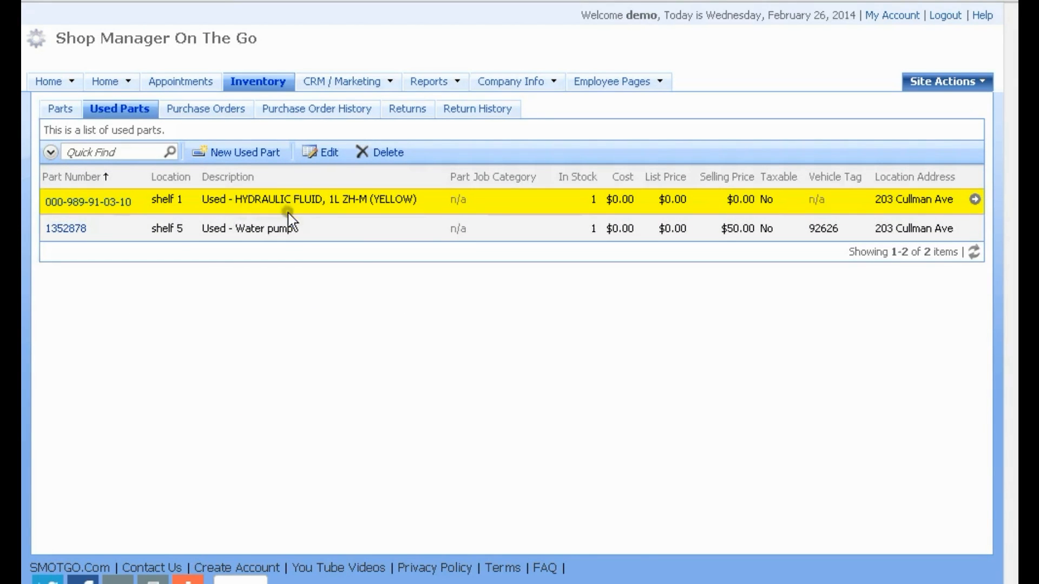
{"action": "left_click", "coordinate": [290, 228]}
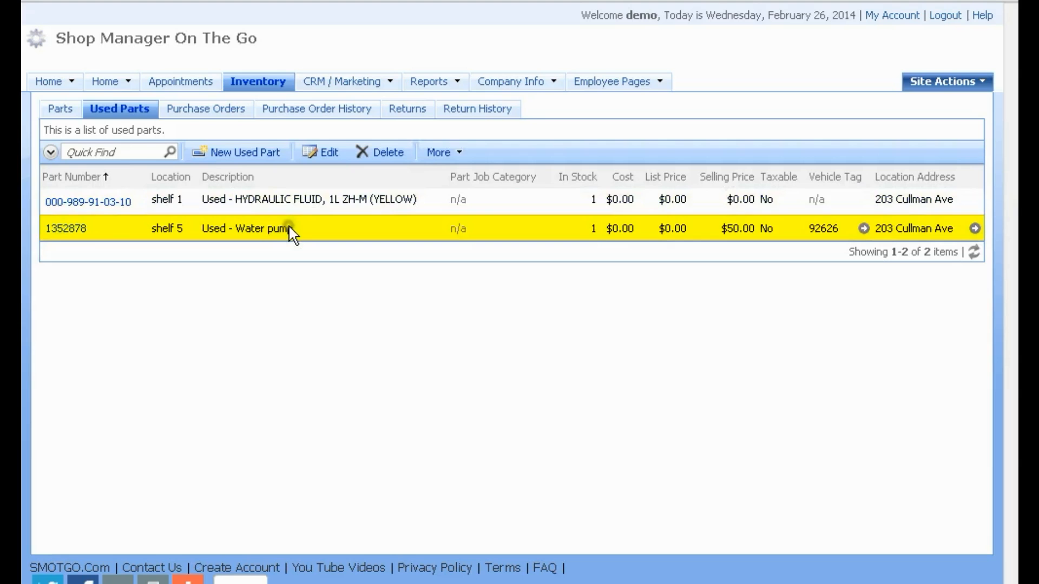
- View the items of the active purchase orders for KOI oil filter, NAPA Oil Filter stock and Advance Auto Parts MASTER CYLINDER
{"action": "left_click", "coordinate": [203, 109]}
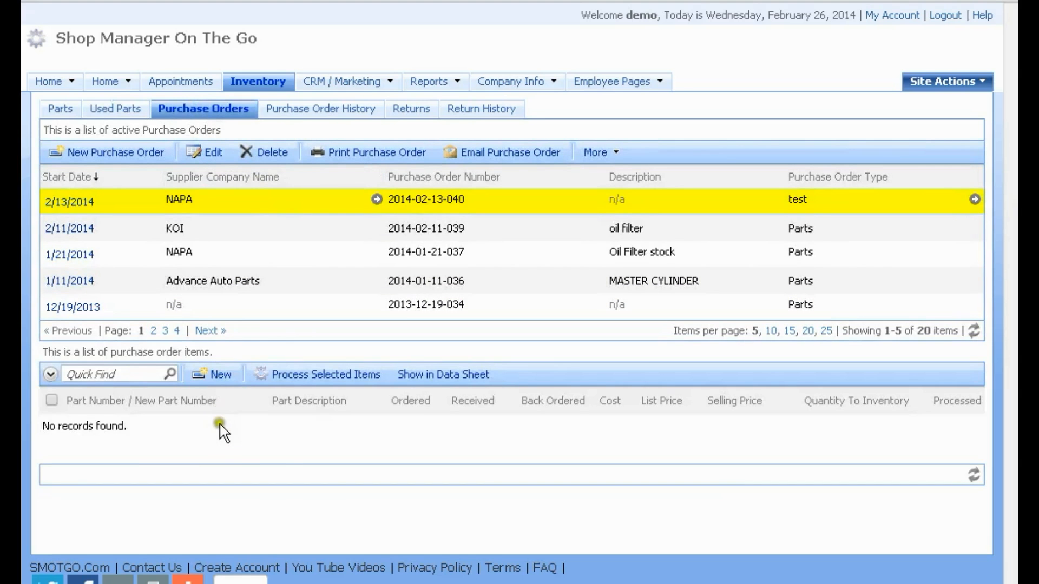
{"action": "left_click", "coordinate": [407, 228]}
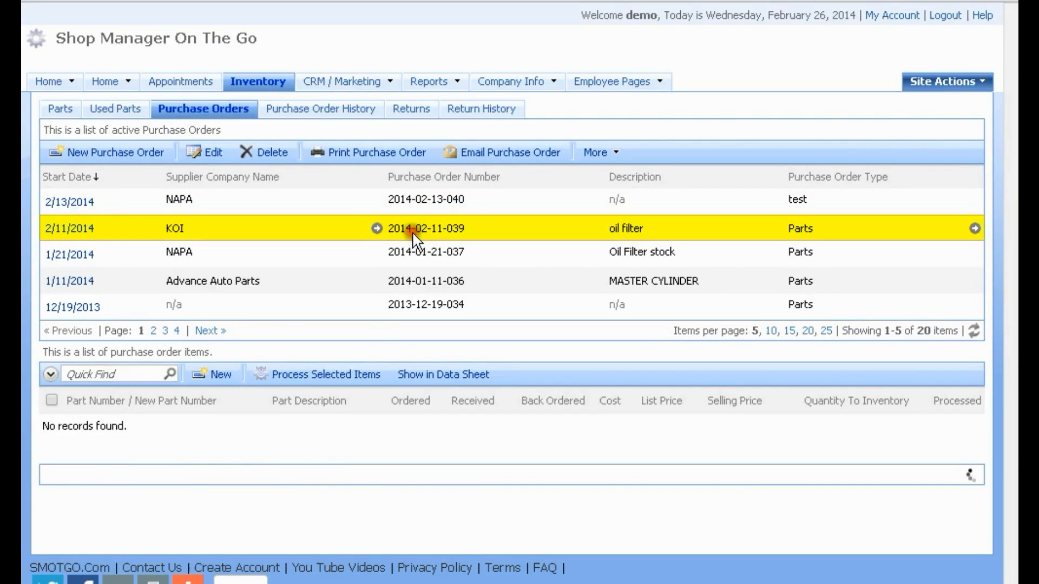
{"action": "left_click", "coordinate": [412, 251]}
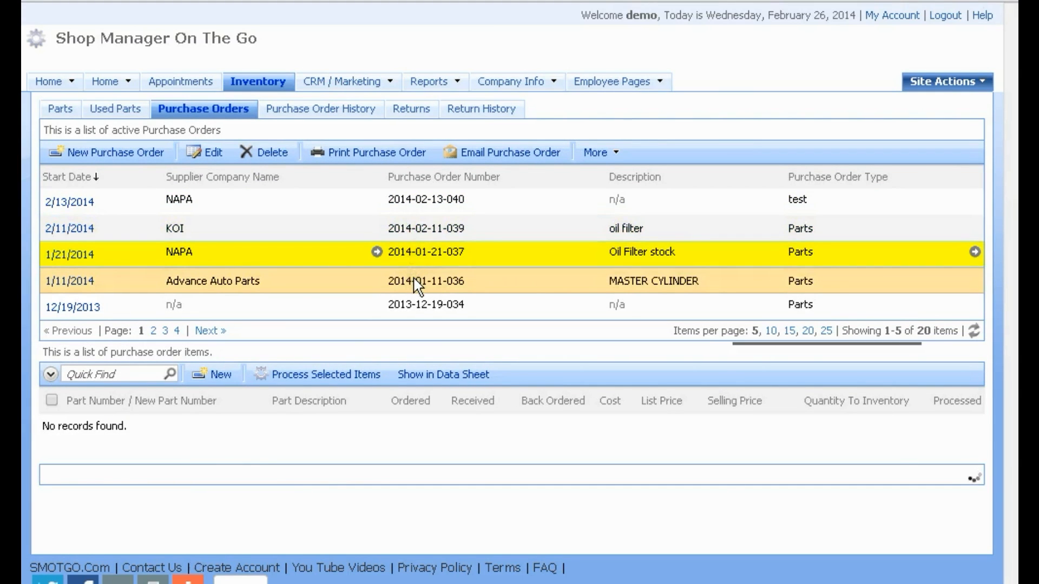
{"action": "left_click", "coordinate": [398, 281]}
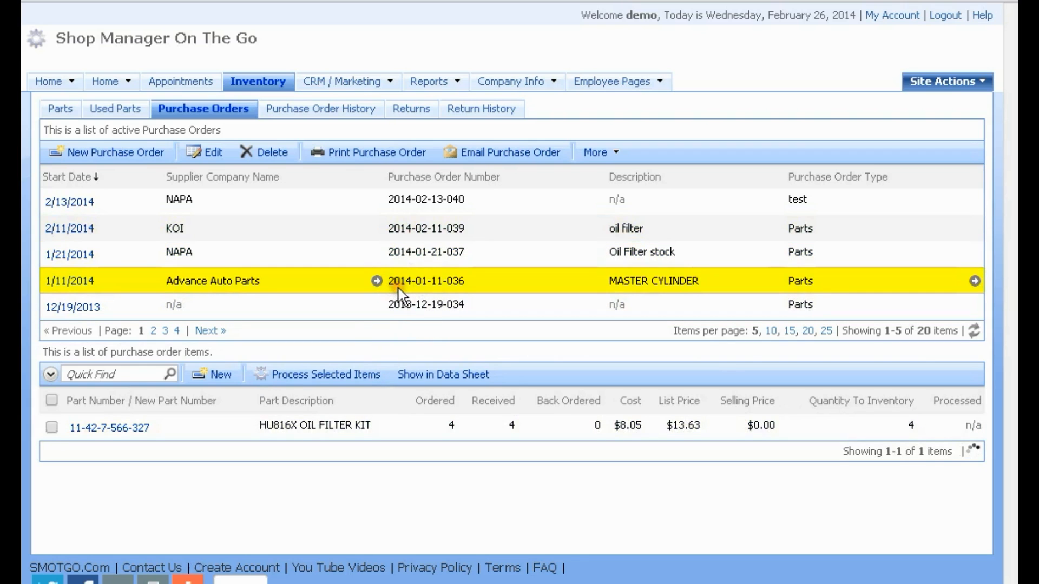
- Show the Advance Auto Parts MASTER CYLINDER order's items in a data sheet, enter a received quantity of 1, and restore the standard view
{"action": "left_click", "coordinate": [400, 296]}
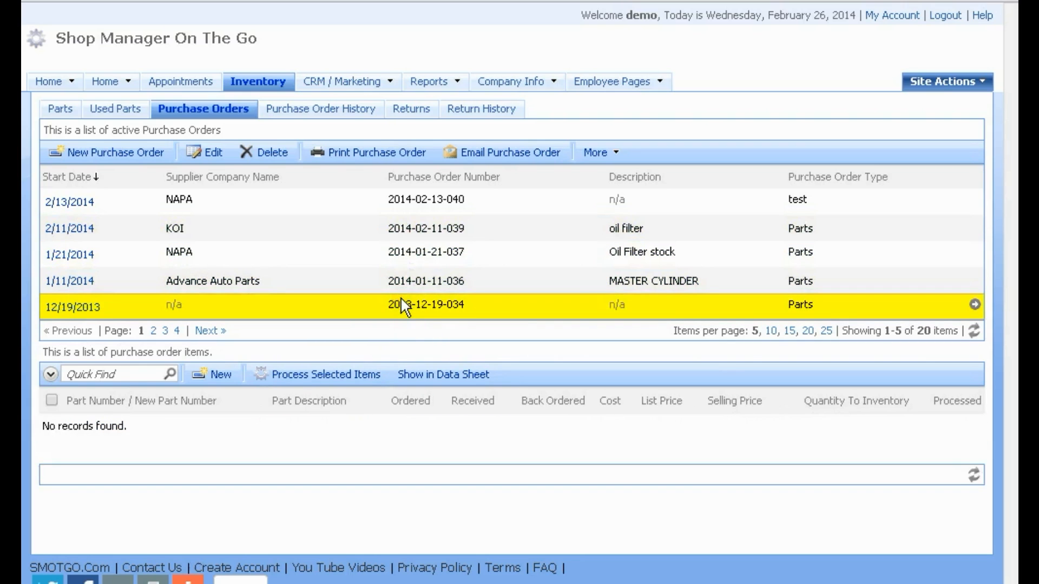
{"action": "left_click", "coordinate": [409, 281]}
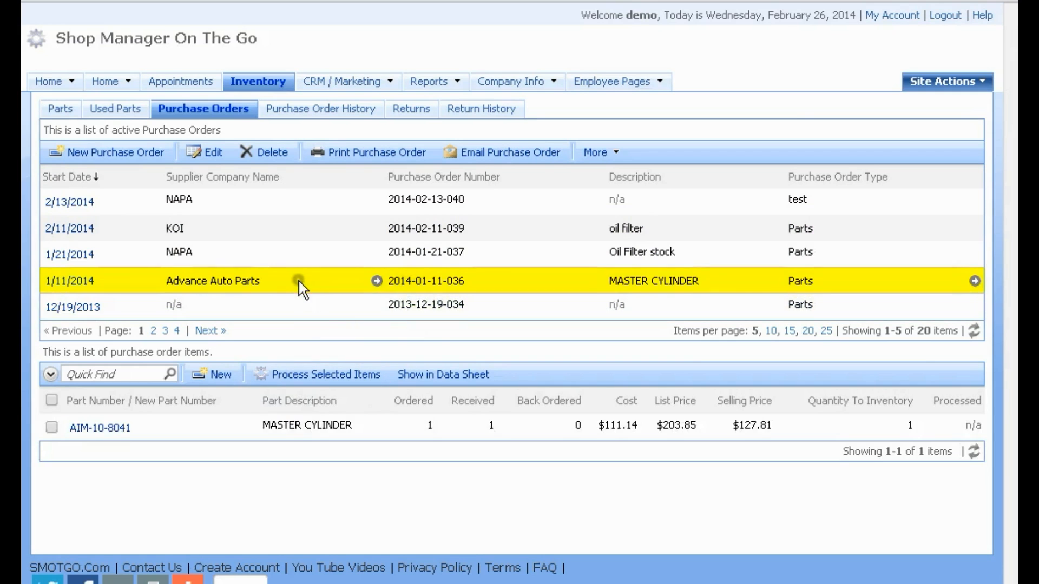
{"action": "left_click", "coordinate": [407, 426]}
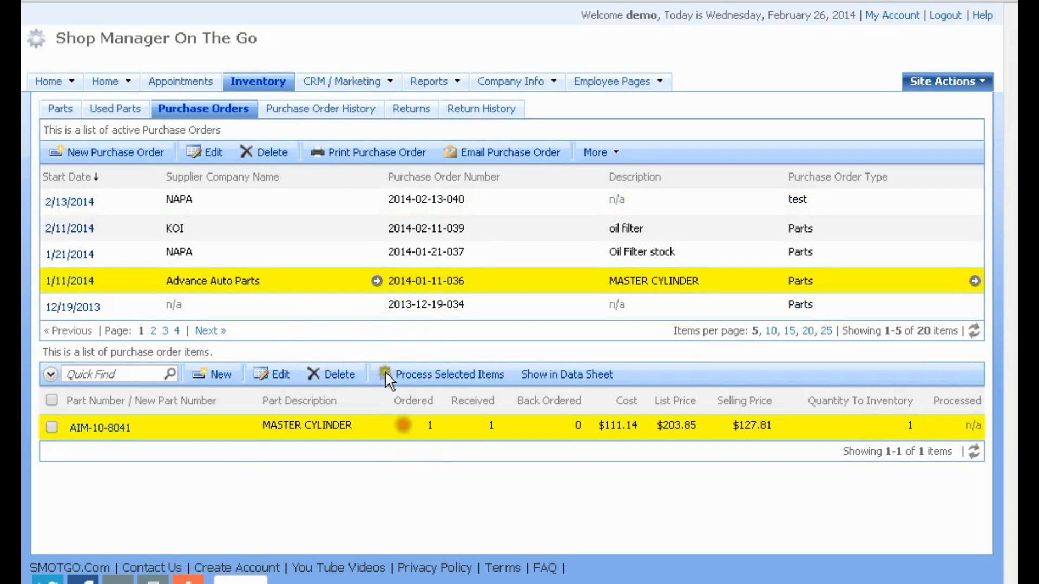
{"action": "left_click", "coordinate": [553, 376]}
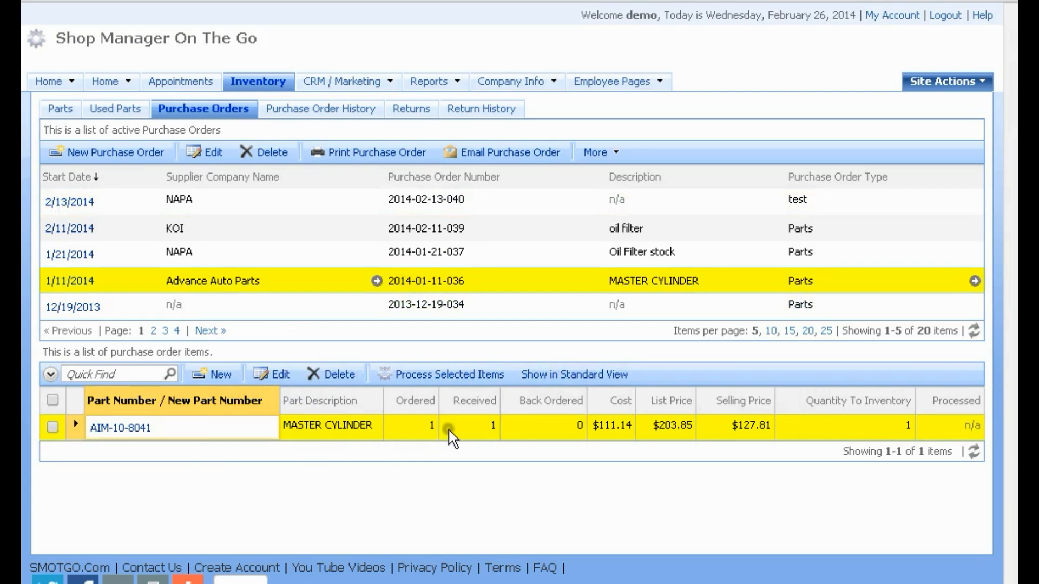
{"action": "left_click", "coordinate": [490, 425]}
{"action": "type", "text": "1"}
{"action": "left_click", "coordinate": [563, 374]}
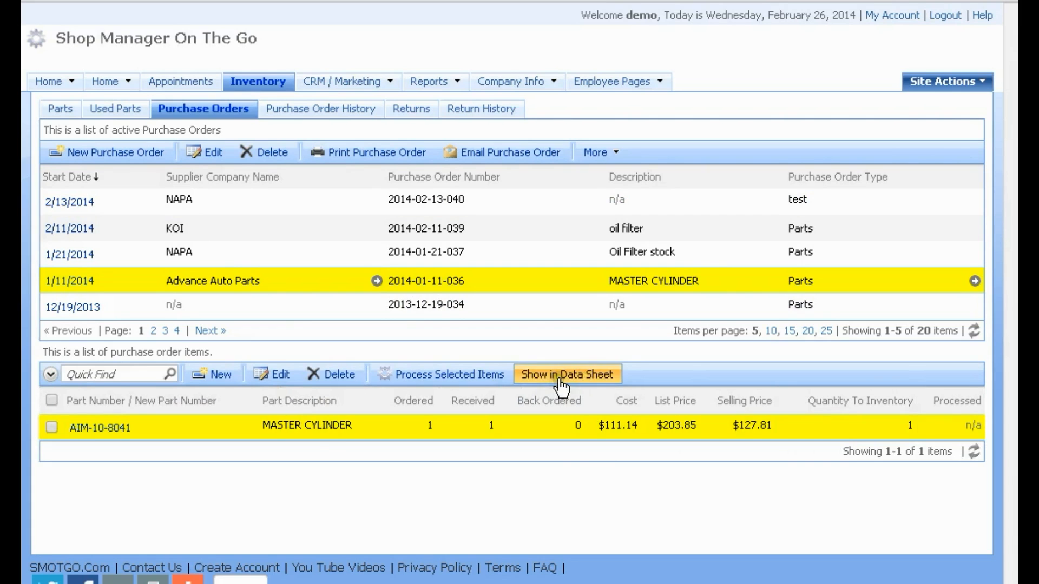
- View the purchase order history, return to the active purchase orders and select the 12/19/2013 and 1/11/2014 orders in turn
{"action": "left_click", "coordinate": [323, 112]}
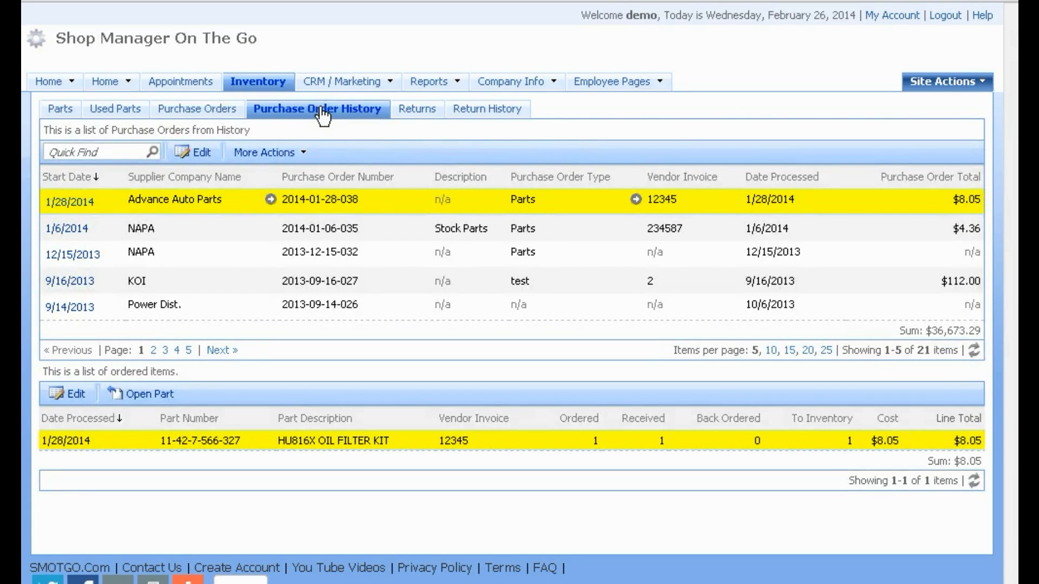
{"action": "left_click", "coordinate": [206, 110]}
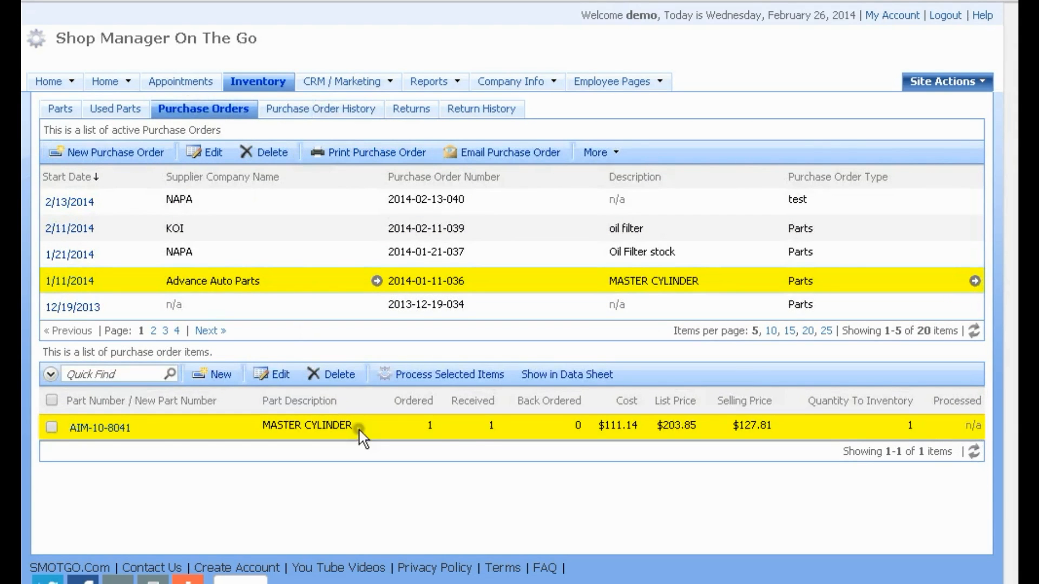
{"action": "left_click", "coordinate": [465, 305]}
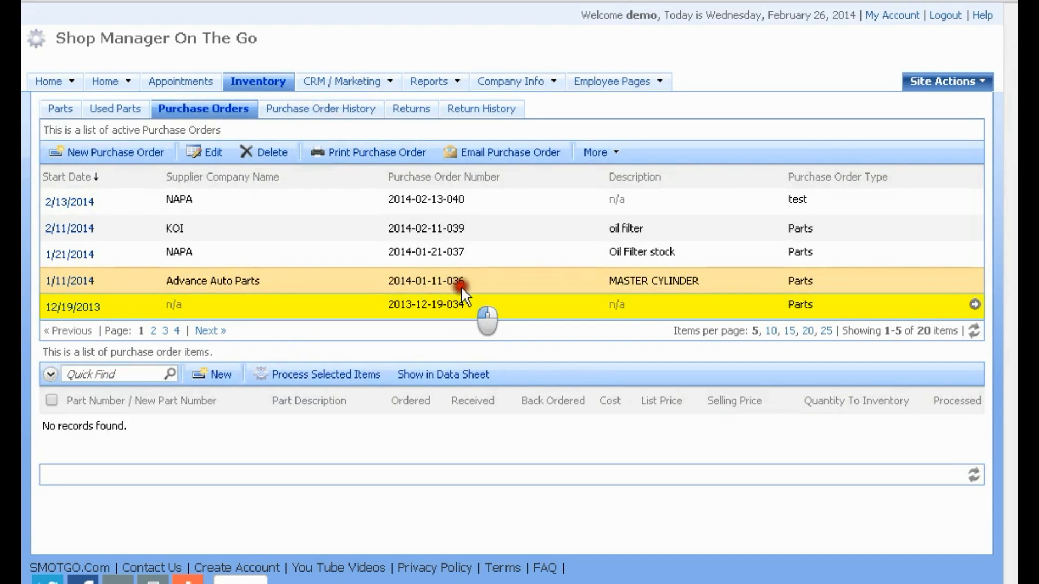
{"action": "left_click", "coordinate": [460, 284]}
{"action": "left_click", "coordinate": [453, 255]}
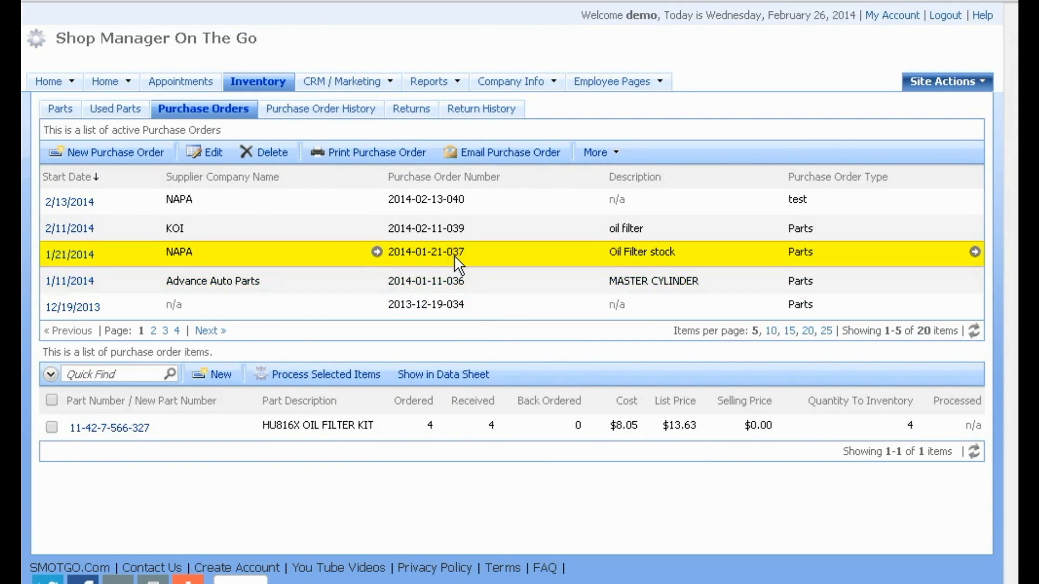
{"action": "left_click", "coordinate": [211, 379]}
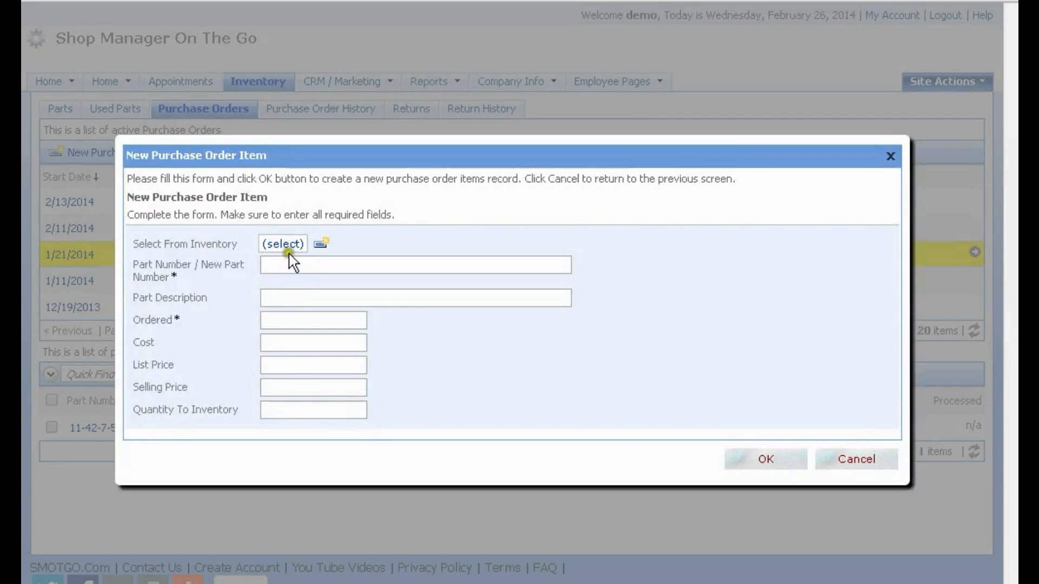
{"action": "left_click", "coordinate": [274, 243]}
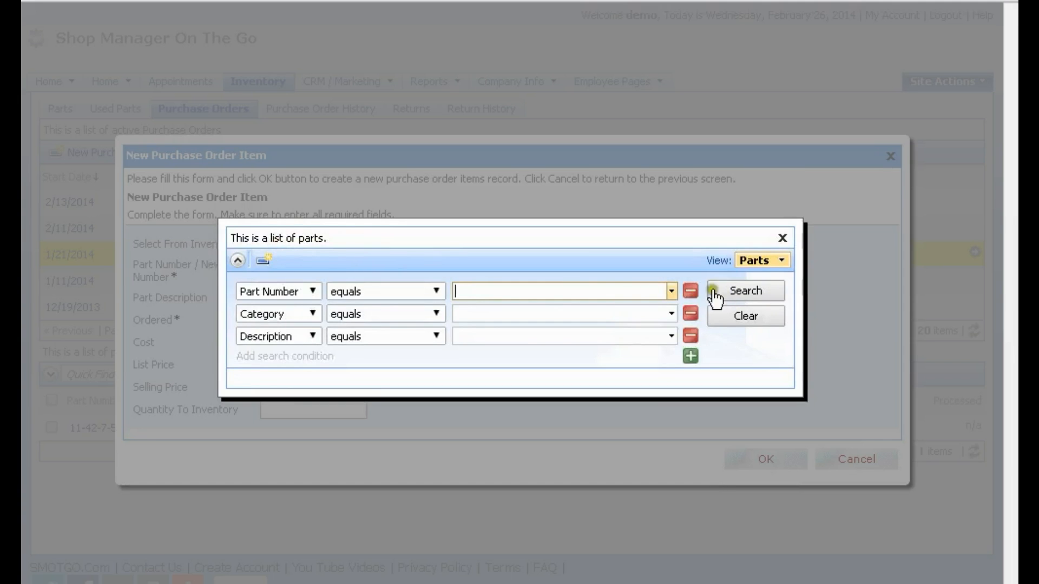
{"action": "left_click", "coordinate": [671, 292]}
{"action": "left_click", "coordinate": [510, 410]}
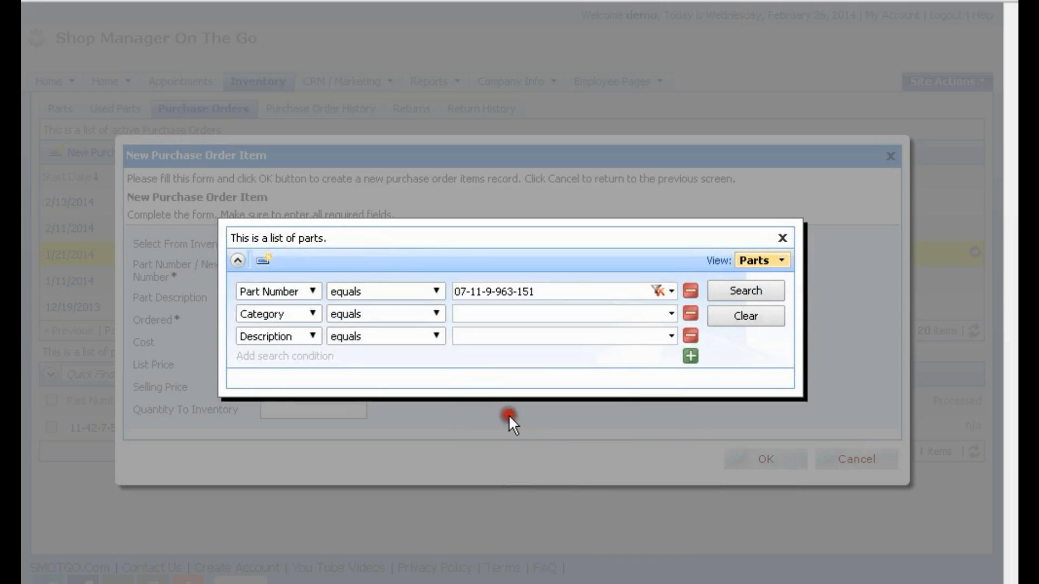
{"action": "left_click", "coordinate": [742, 292]}
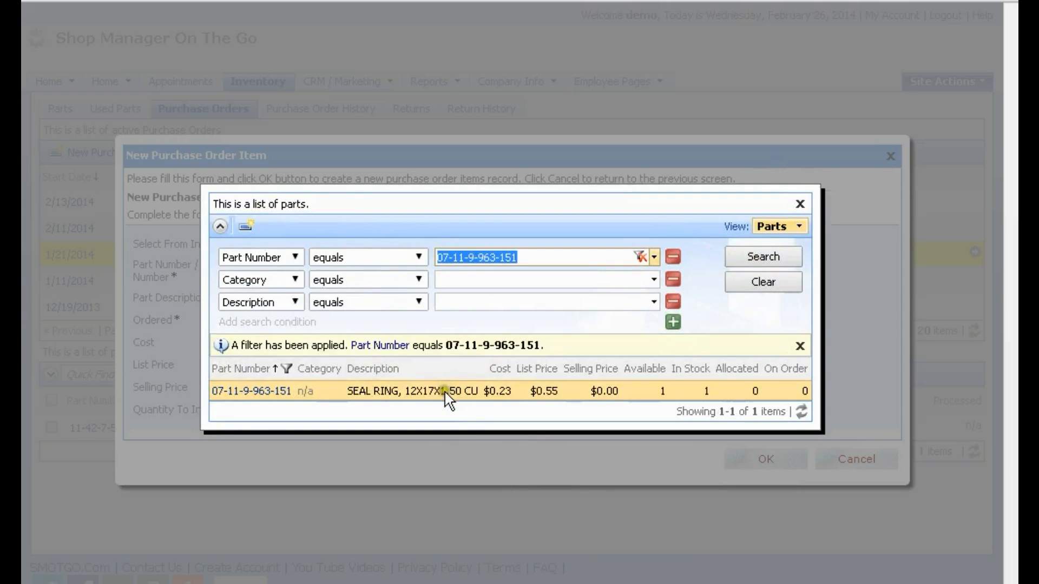
{"action": "left_click", "coordinate": [454, 392]}
- Set the seal ring's ordered quantity to 2 and save the new purchase order item
{"action": "left_click", "coordinate": [270, 320]}
{"action": "type", "text": "2"}
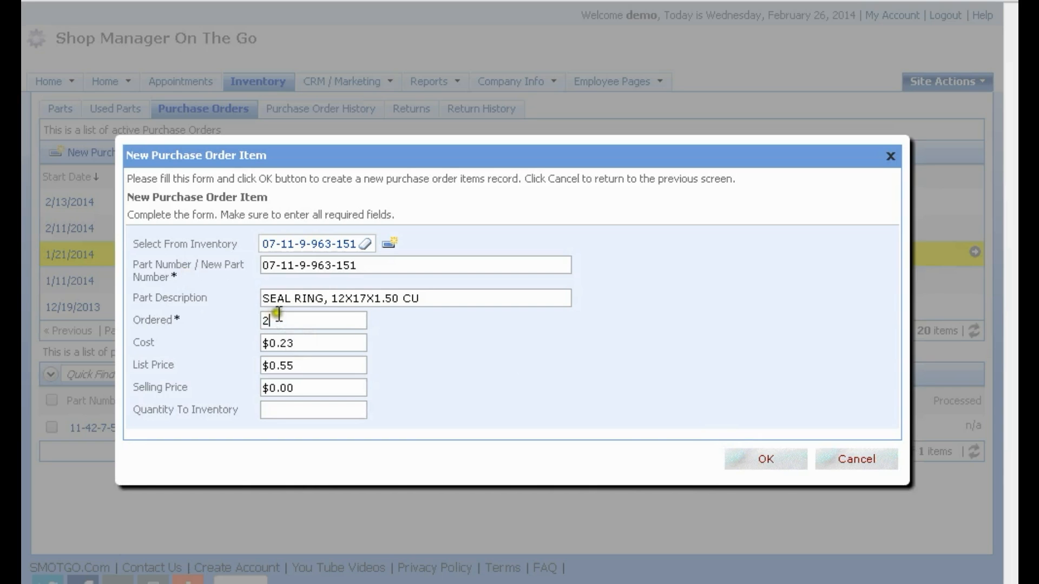
{"action": "left_click", "coordinate": [765, 459]}
{"action": "left_click", "coordinate": [765, 459]}
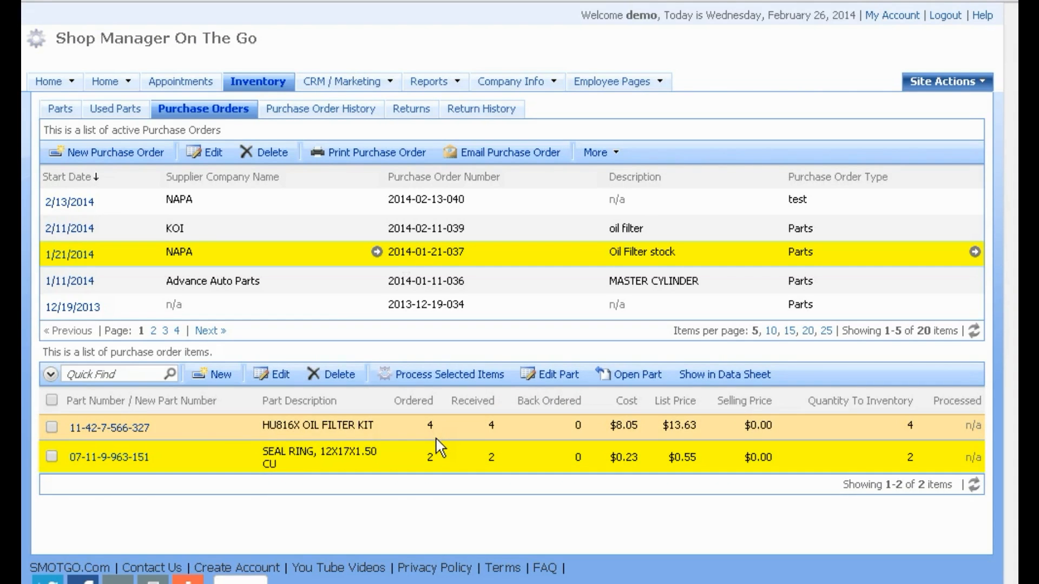
- Open the seal ring's part record from the purchase order item and return to the active purchase orders
{"action": "left_click", "coordinate": [632, 374]}
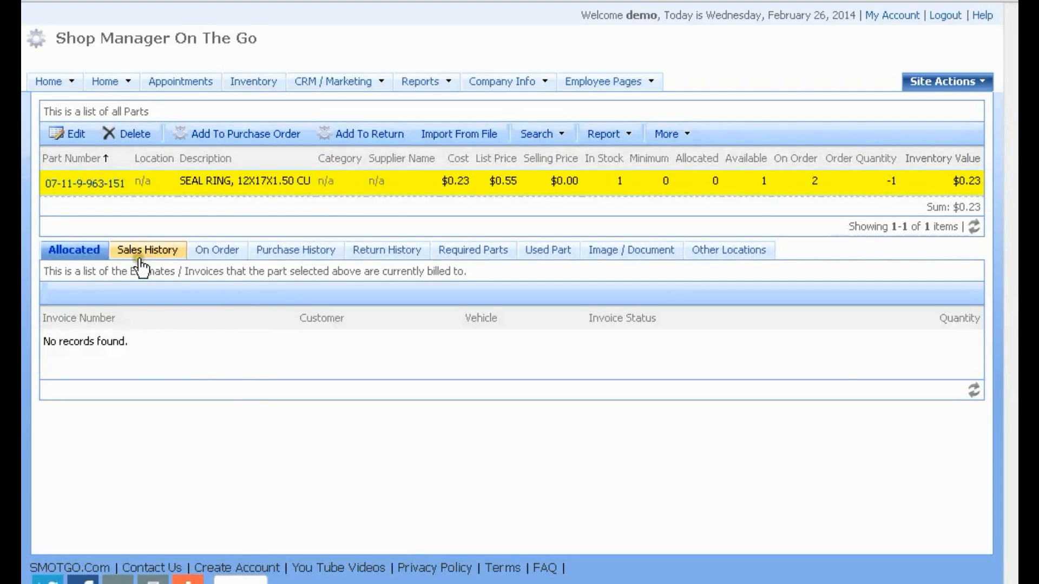
{"action": "mouse_move", "coordinate": [333, 81]}
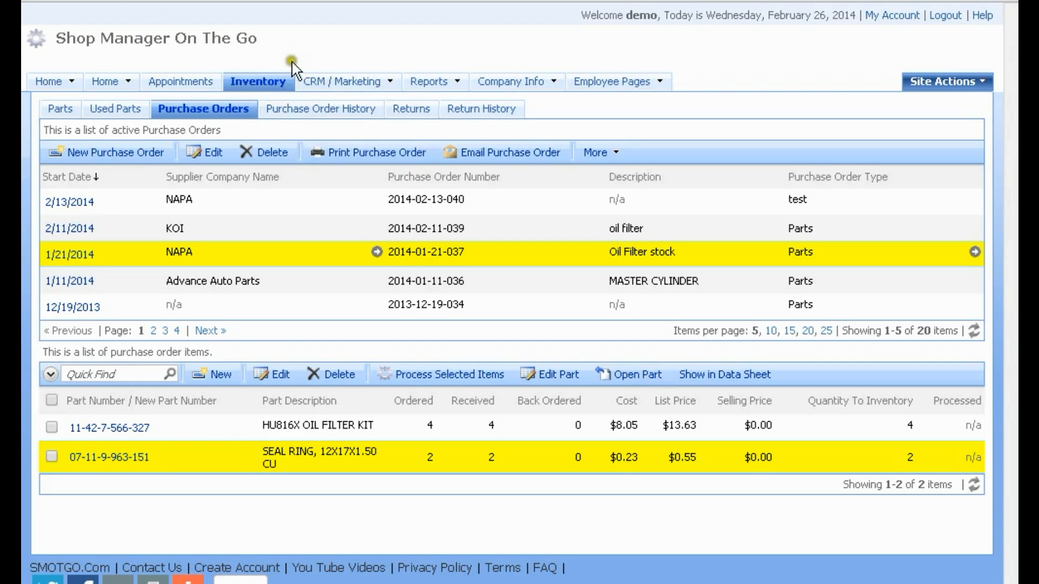
- Browse the purchase order history, viewing the ordered items of the NAPA, KOI and 1/28/2014 Advance Auto Parts orders
{"action": "left_click", "coordinate": [297, 113]}
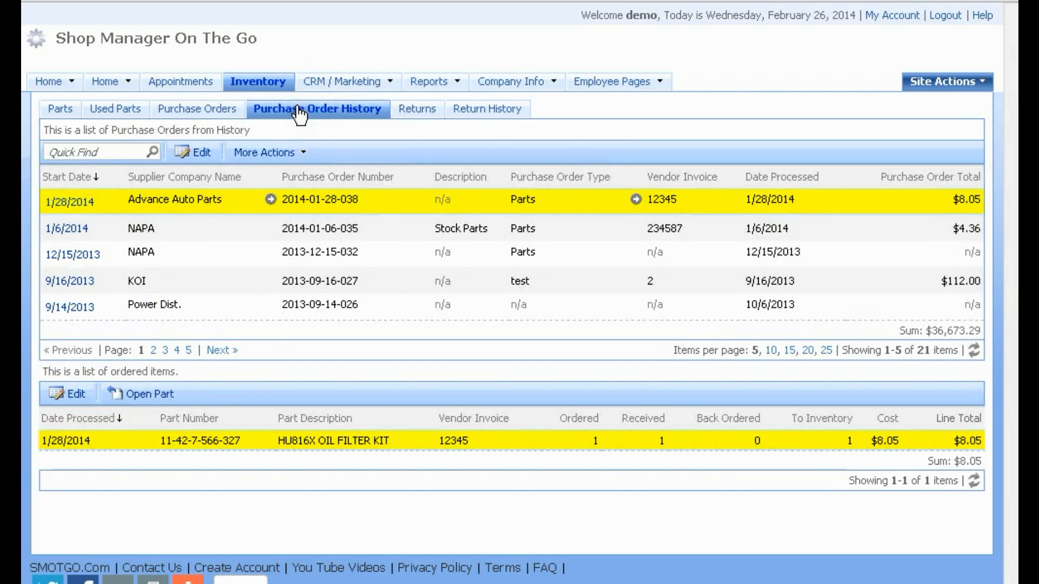
{"action": "left_click", "coordinate": [313, 230]}
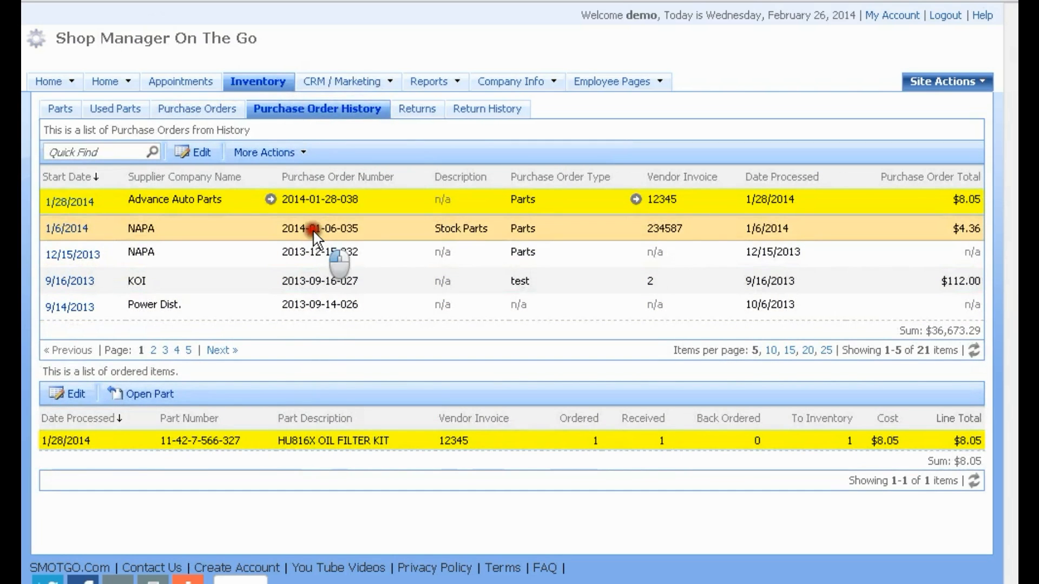
{"action": "left_click", "coordinate": [313, 248]}
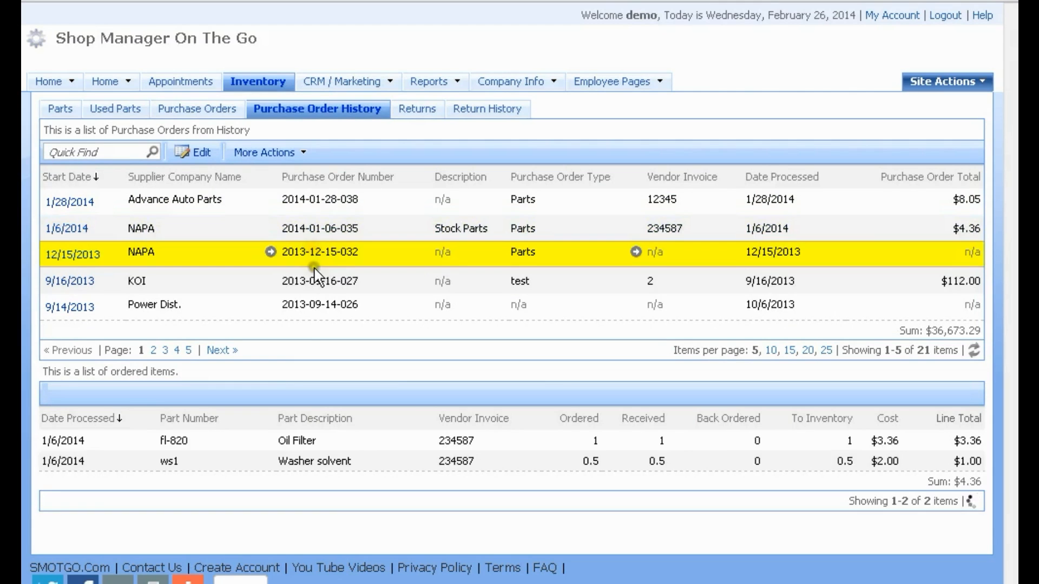
{"action": "left_click", "coordinate": [312, 277]}
{"action": "left_click", "coordinate": [319, 201]}
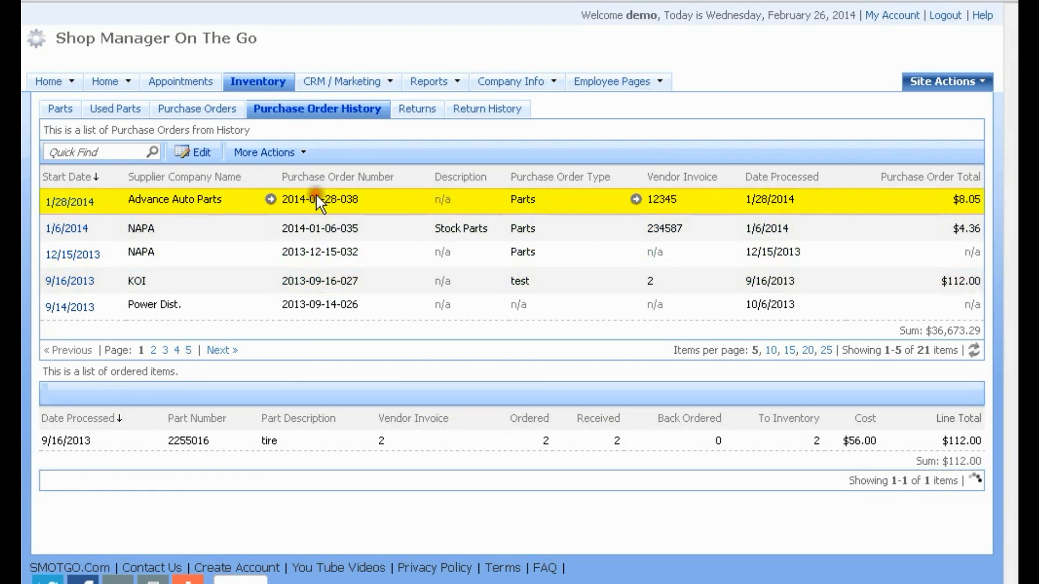
- Open the part record of the HU816X OIL FILTER KIT from the ordered items and return to the purchase order history
{"action": "left_click", "coordinate": [350, 442]}
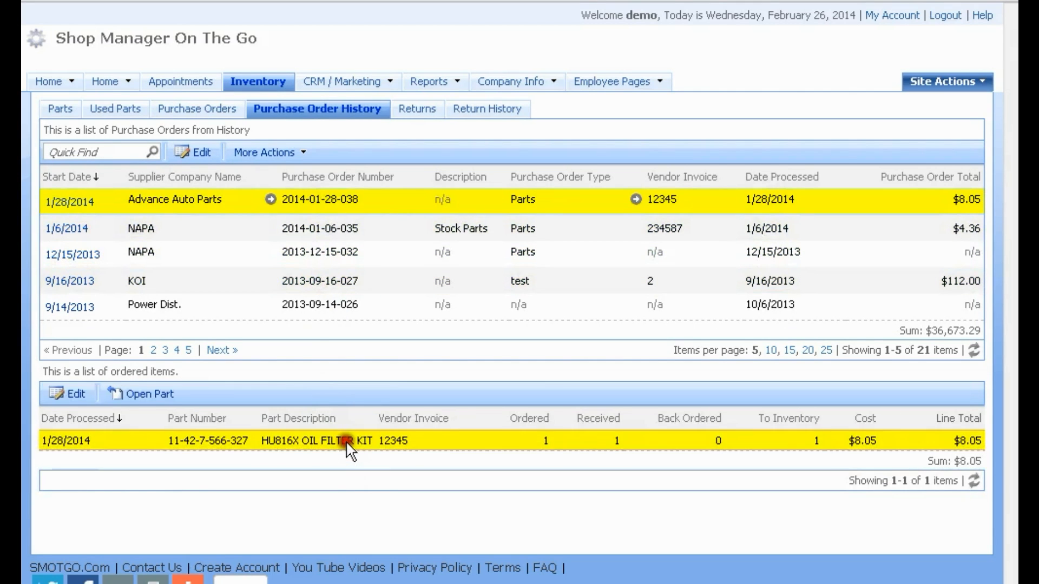
{"action": "left_click", "coordinate": [153, 394]}
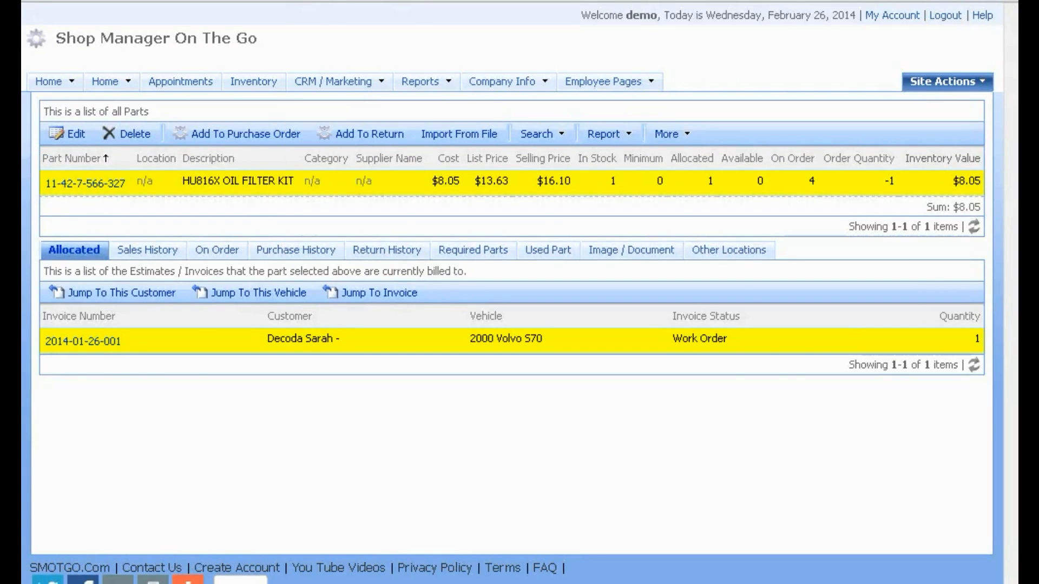
{"action": "key", "text": "alt+Left"}
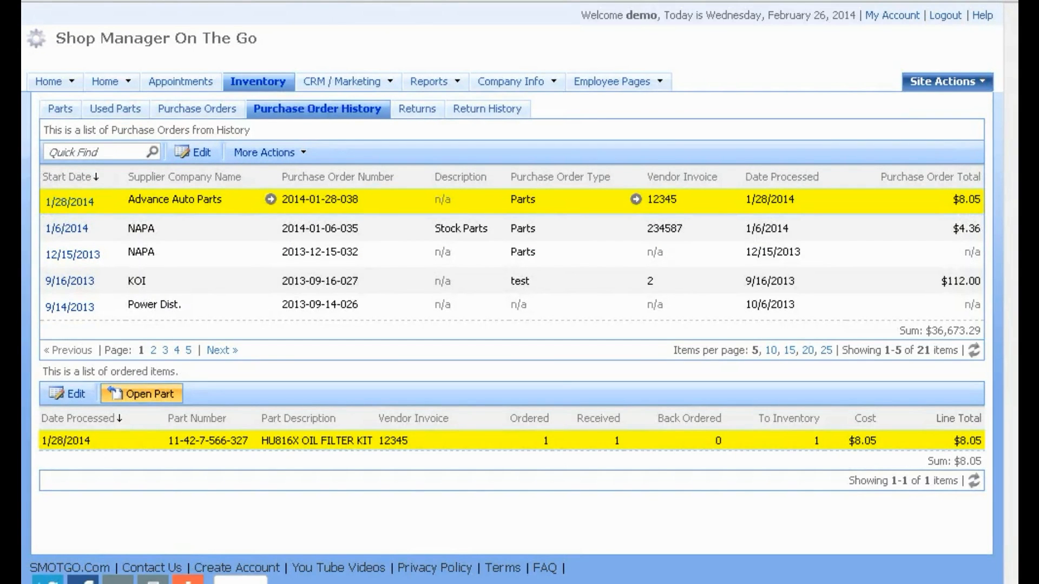
{"action": "mouse_move", "coordinate": [346, 81]}
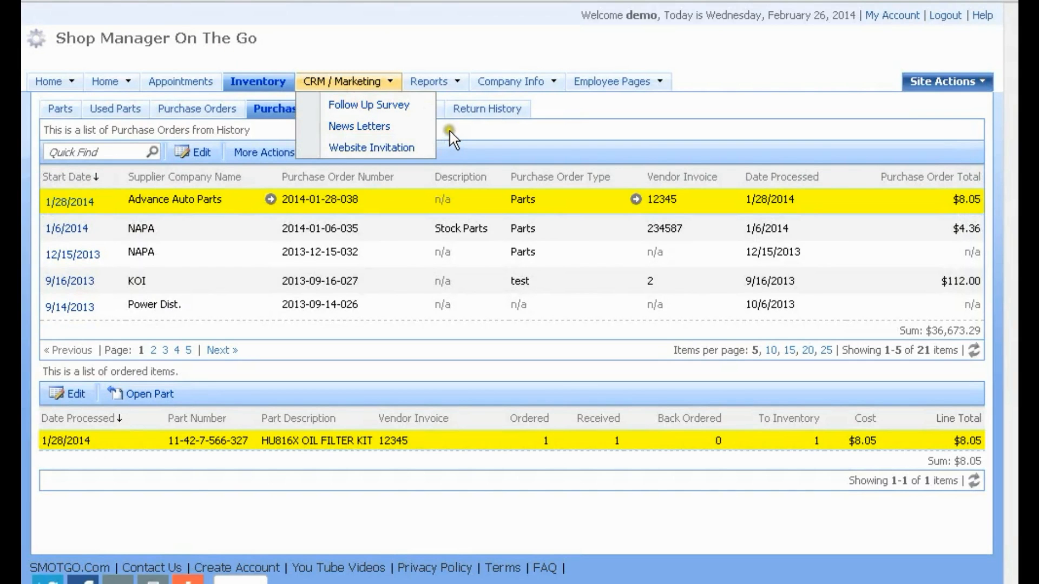
{"action": "left_click", "coordinate": [414, 110]}
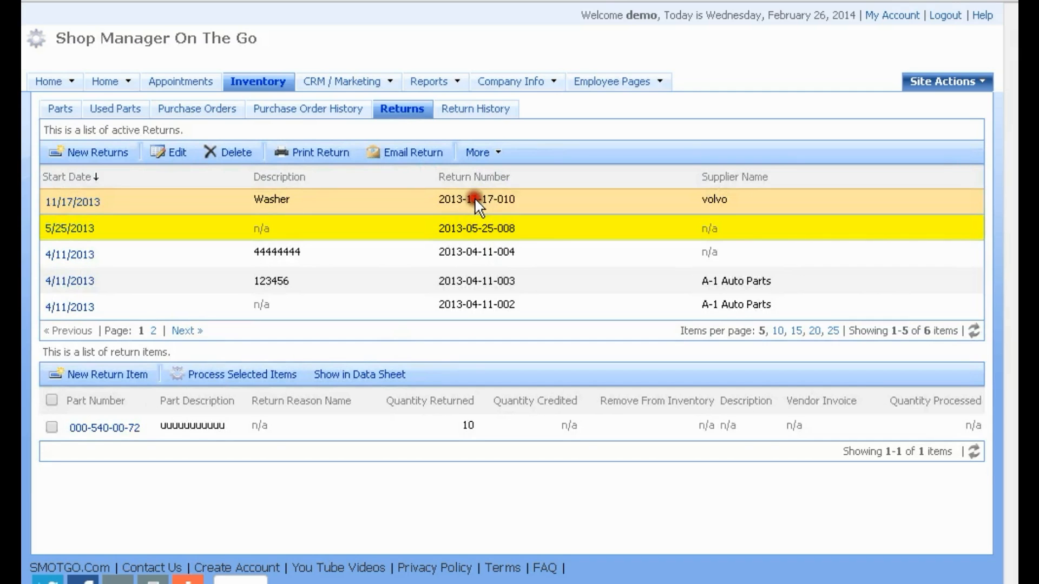
{"action": "left_click", "coordinate": [474, 200]}
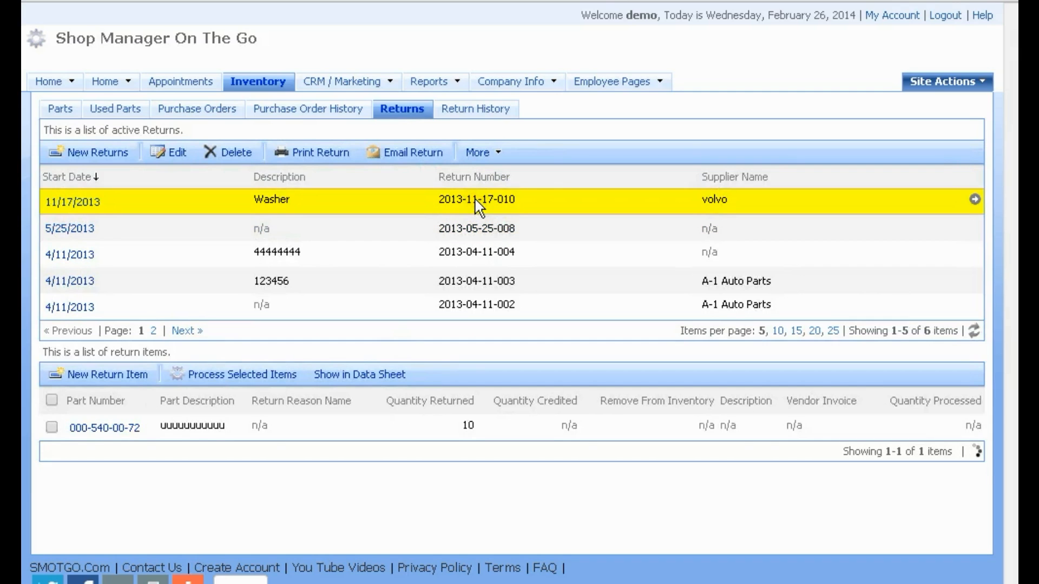
{"action": "left_click", "coordinate": [474, 230]}
{"action": "left_click", "coordinate": [380, 426]}
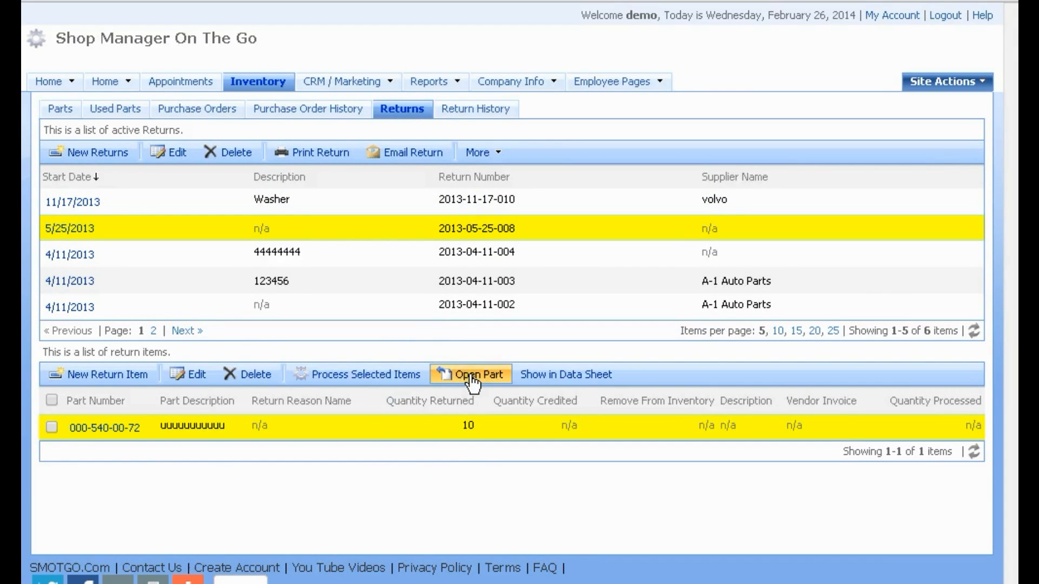
- View the return history and check the returned items of the NAPA, Auto customs and lordco returns
{"action": "left_click", "coordinate": [480, 111]}
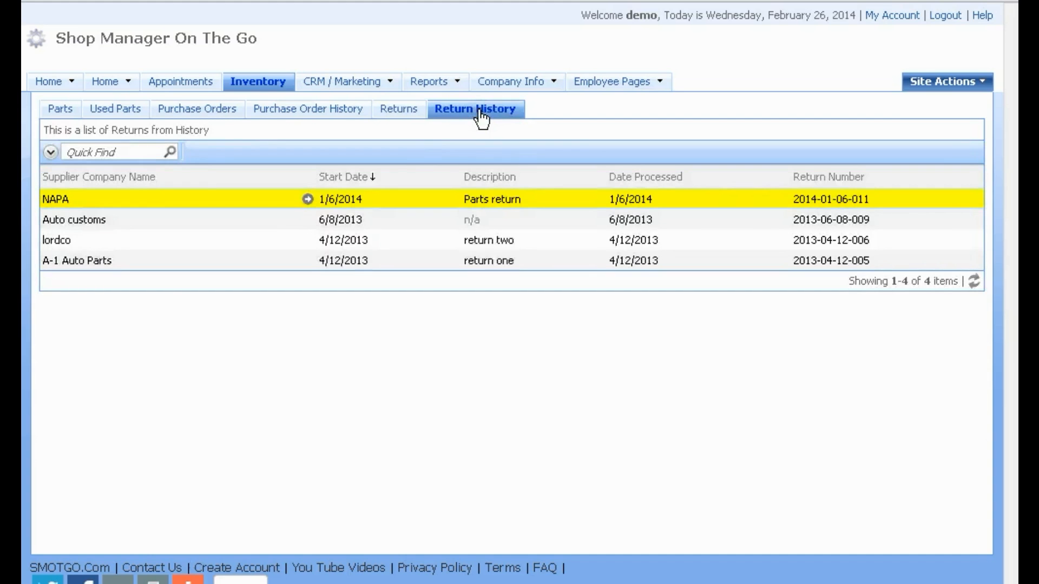
{"action": "left_click", "coordinate": [472, 329]}
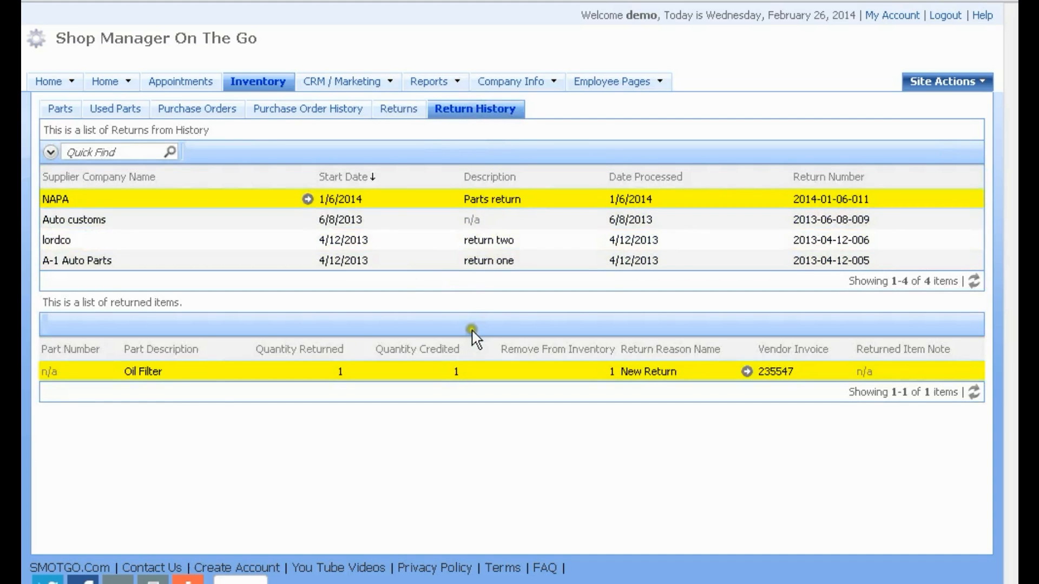
{"action": "left_click", "coordinate": [449, 219]}
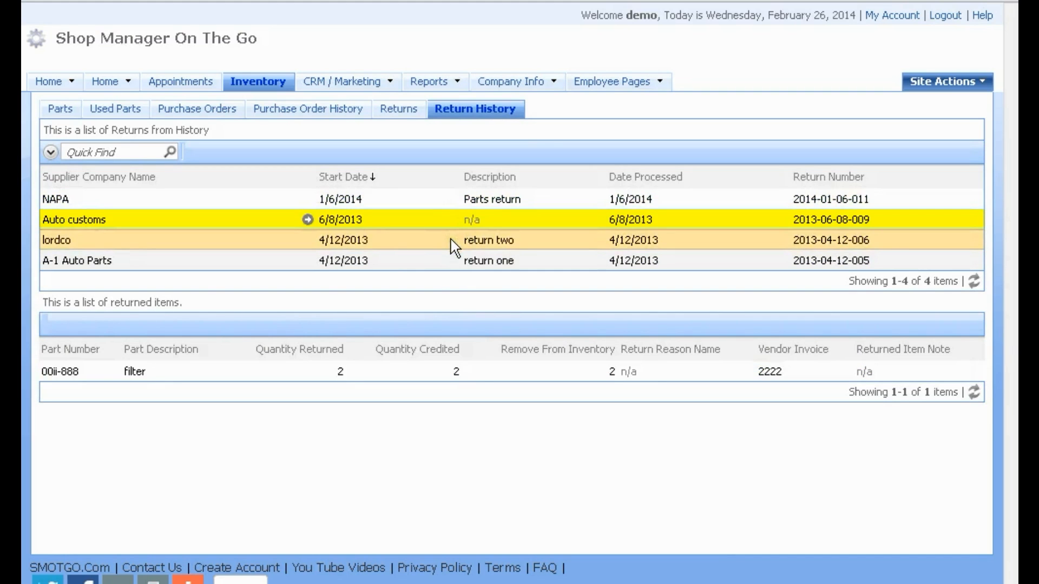
{"action": "left_click", "coordinate": [450, 239]}
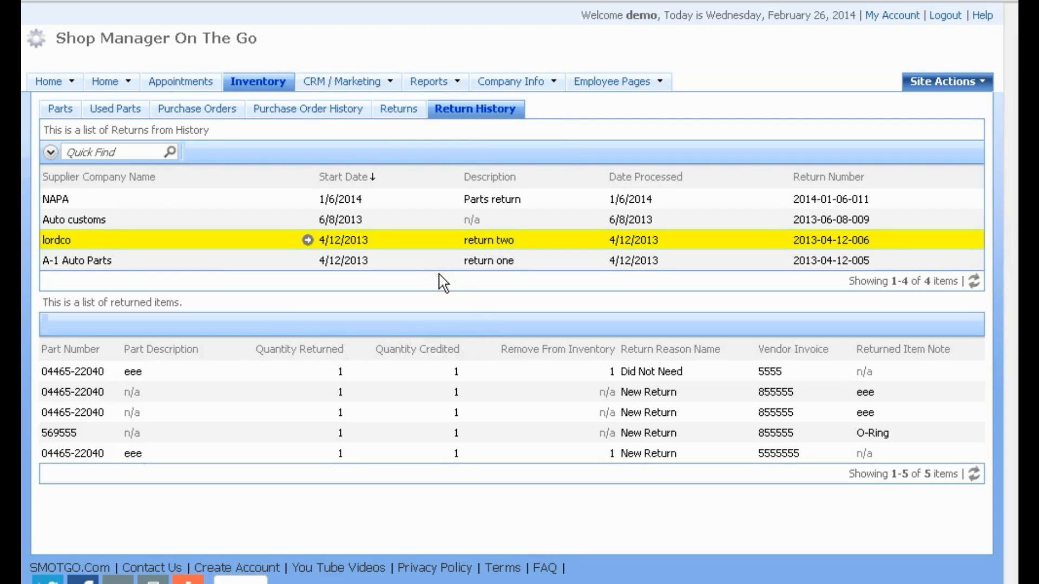
{"action": "left_click", "coordinate": [545, 304]}
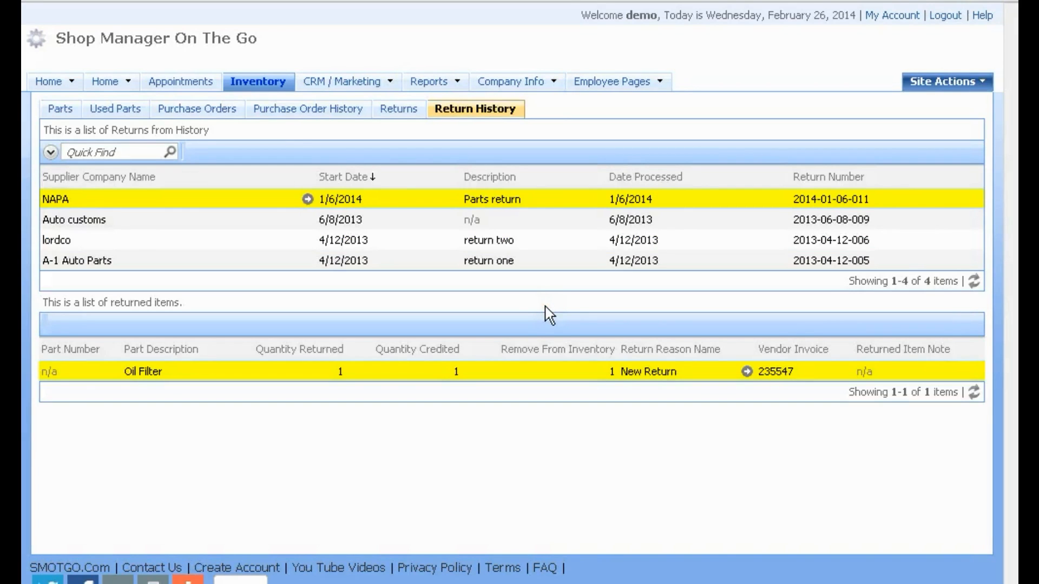
- Return to the home page's list of all invoices
{"action": "mouse_move", "coordinate": [80, 80]}
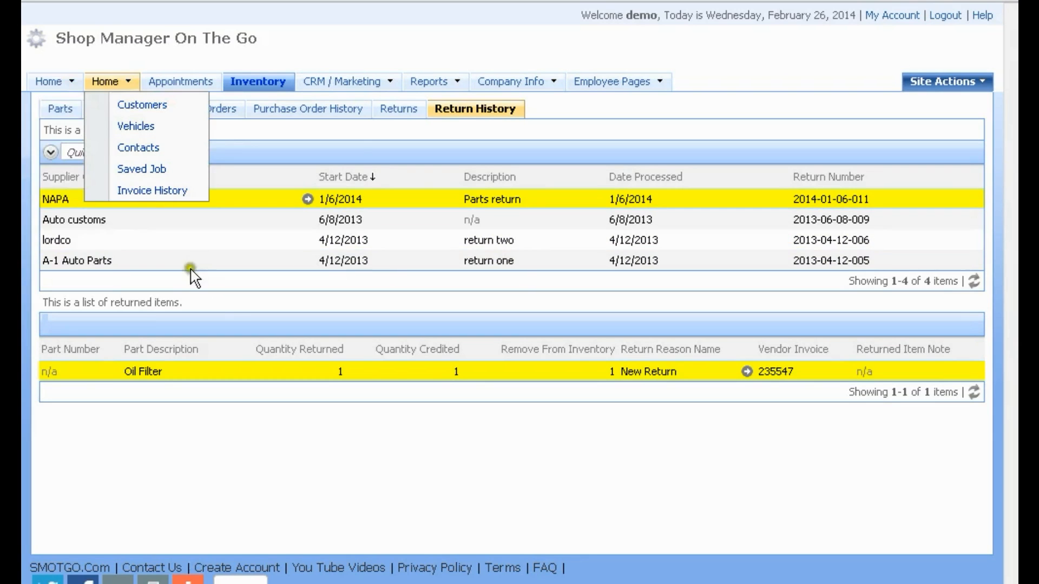
{"action": "left_click", "coordinate": [43, 85]}
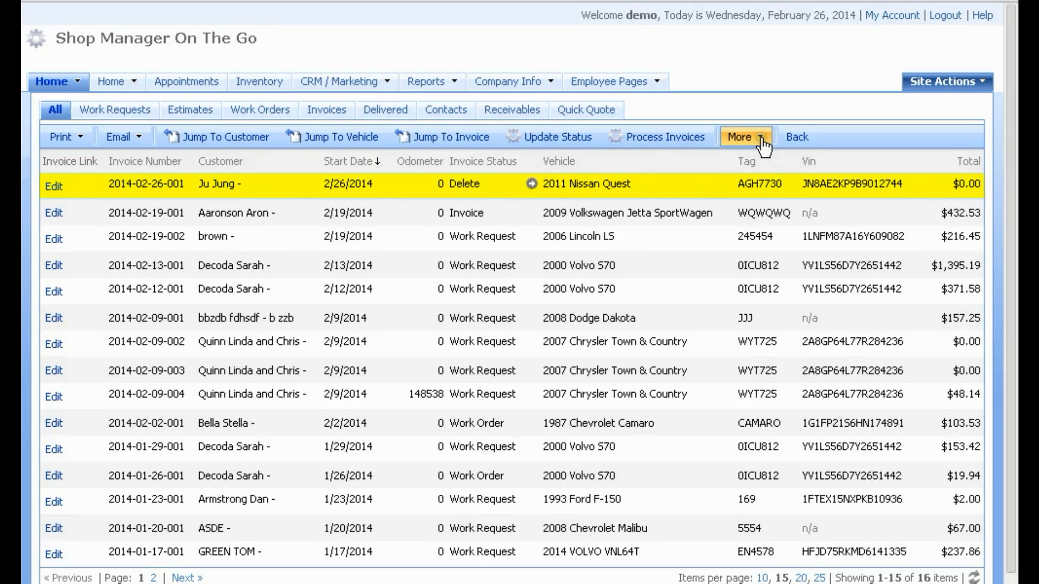
- Switch to the new home page and open the 2/12/2014 work request for the 2000 Volvo S70, viewing its jobs and parts
{"action": "left_click", "coordinate": [763, 140]}
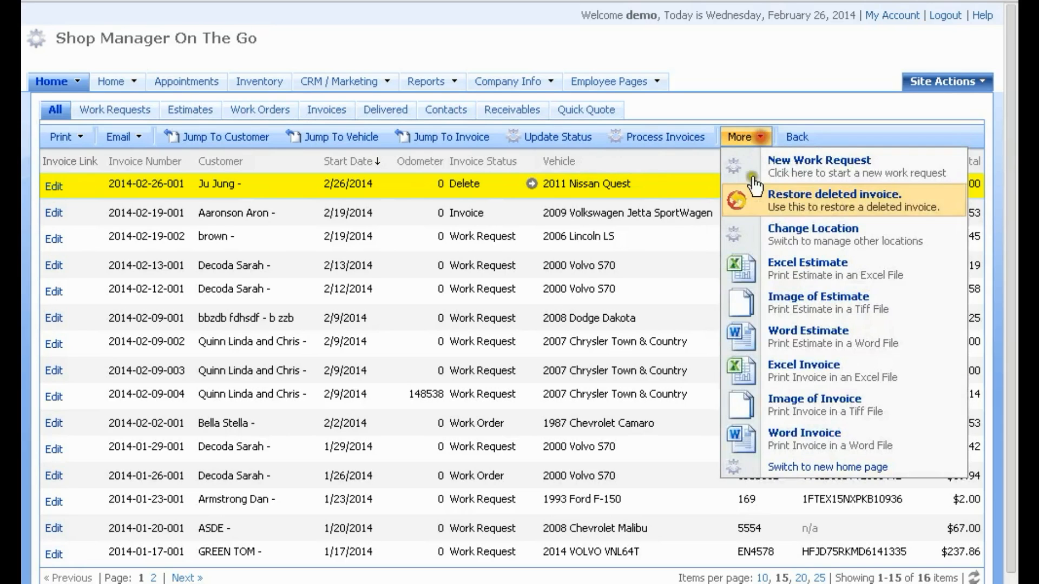
{"action": "left_click", "coordinate": [787, 467]}
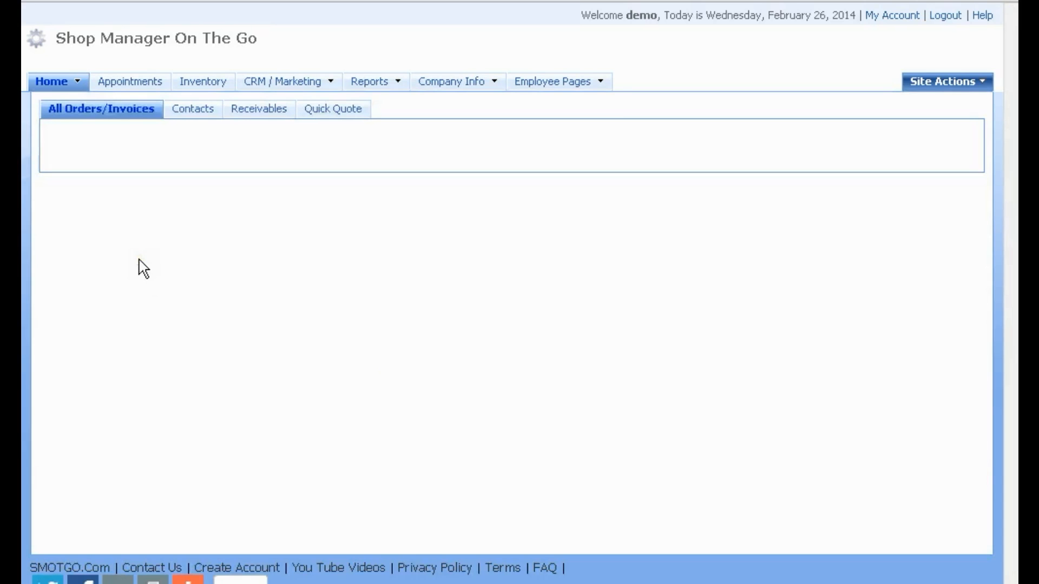
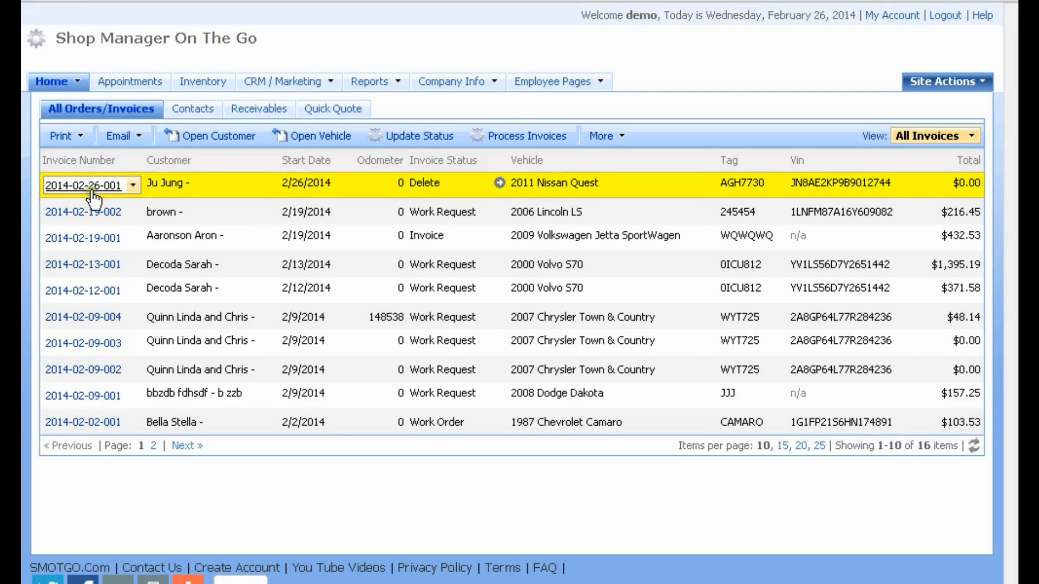
{"action": "mouse_move", "coordinate": [95, 295]}
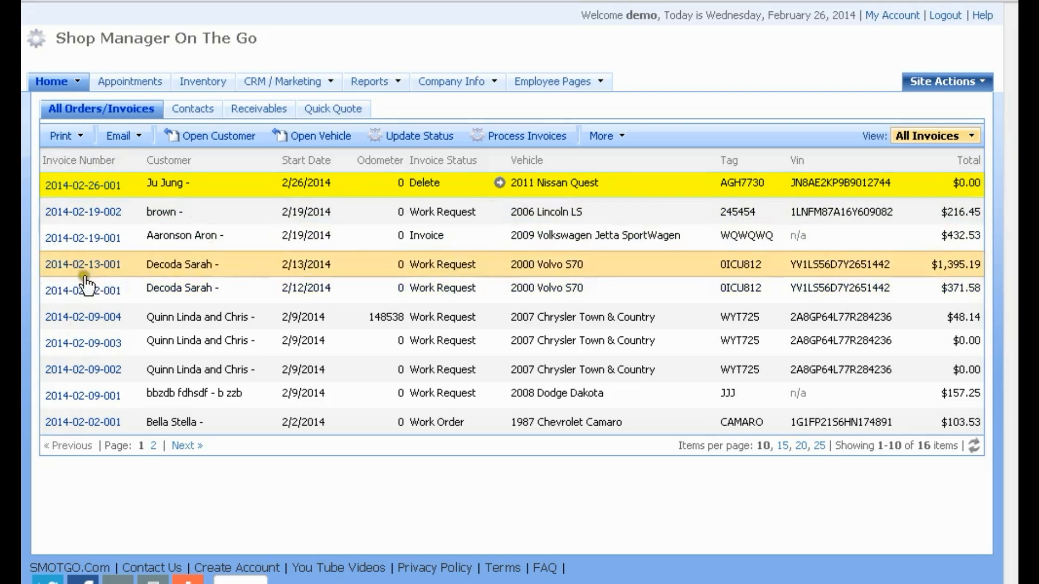
{"action": "left_click", "coordinate": [81, 292]}
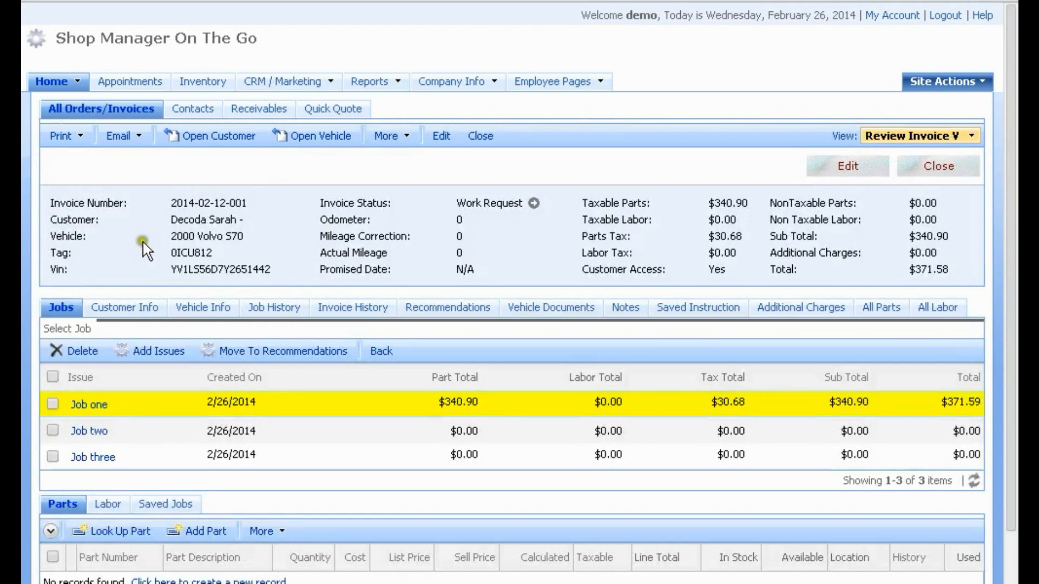
{"action": "scroll", "coordinate": [325, 190], "scroll_direction": "down", "scroll_amount": 3}
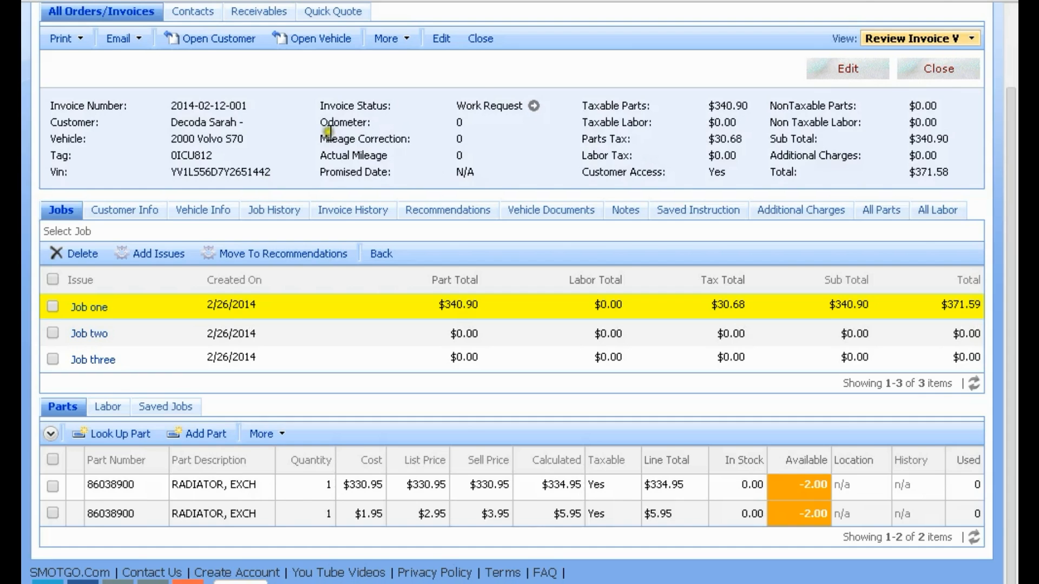
{"action": "scroll", "coordinate": [329, 130], "scroll_direction": "up", "scroll_amount": 3}
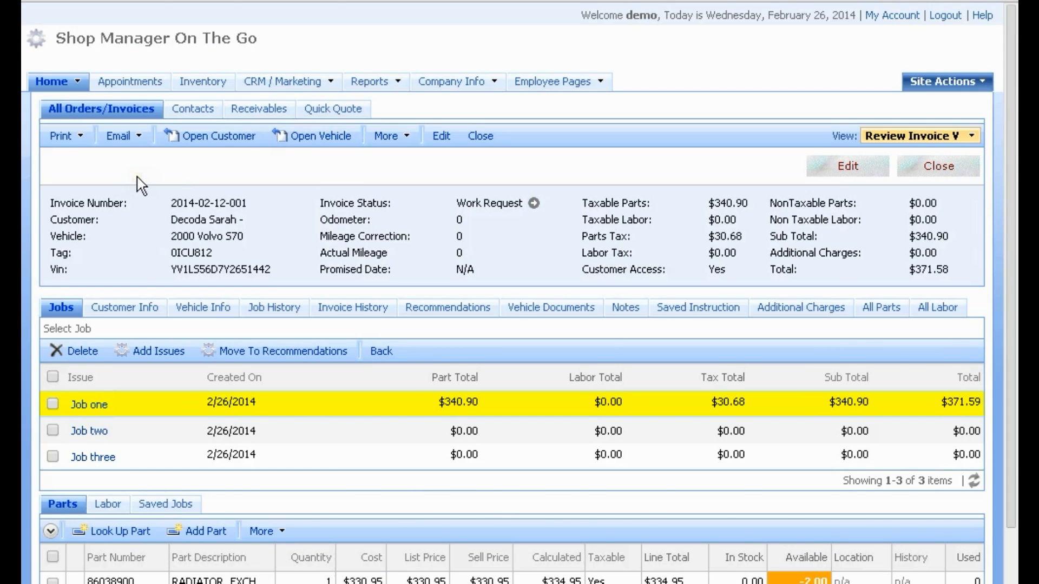
{"action": "scroll", "coordinate": [140, 186], "scroll_direction": "down", "scroll_amount": 3}
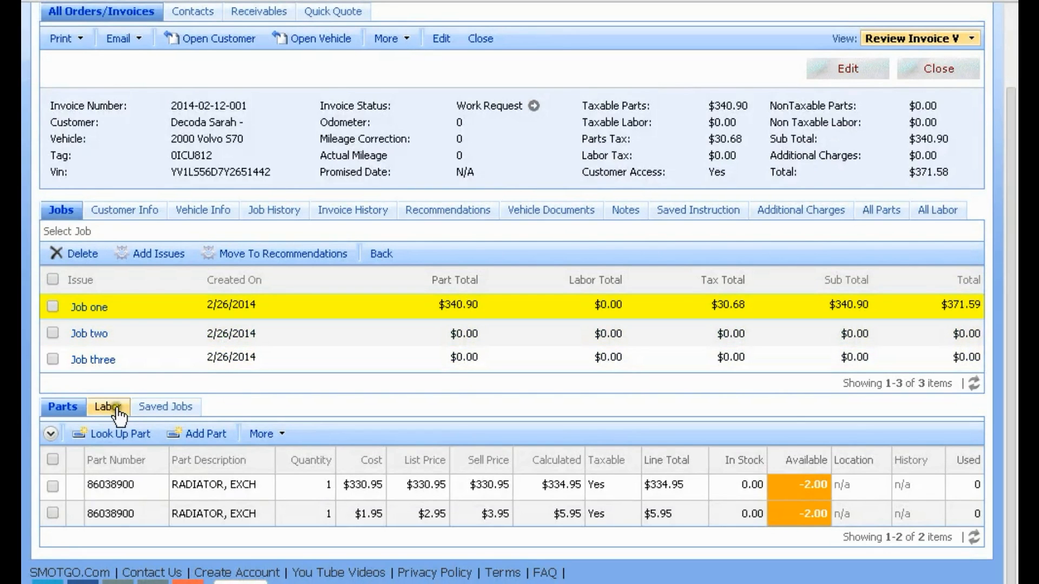
- View the work request's customer info and review the customer record's primary info and customer note, leaving the record without changes
{"action": "left_click", "coordinate": [125, 212]}
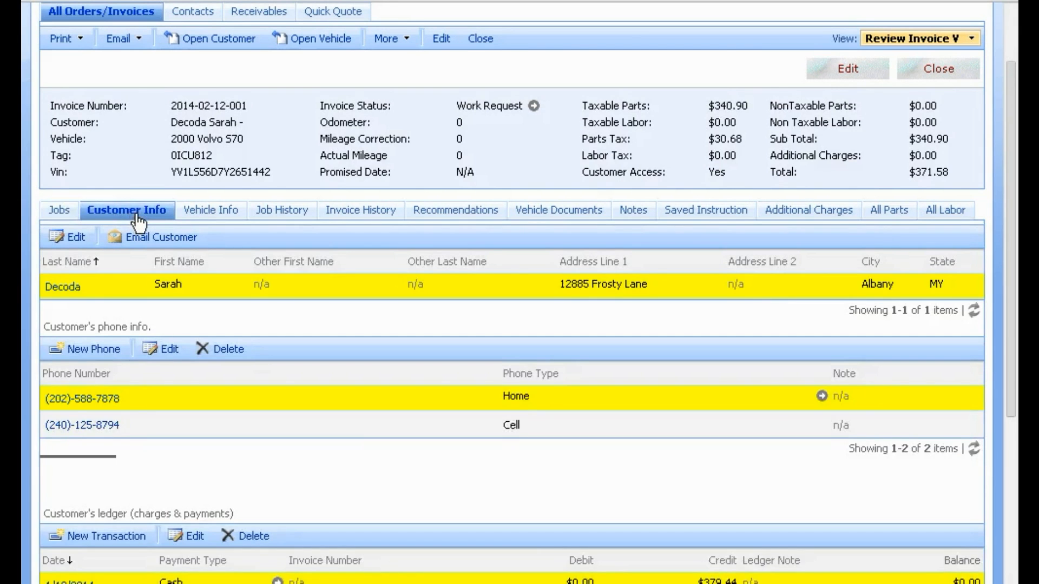
{"action": "scroll", "coordinate": [179, 222], "scroll_direction": "down", "scroll_amount": 3}
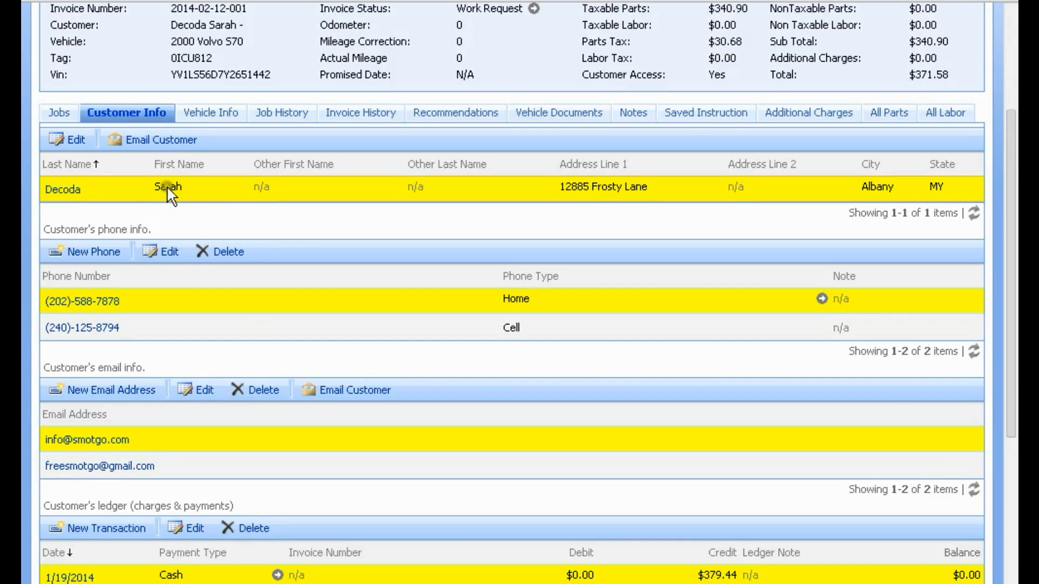
{"action": "left_click", "coordinate": [241, 192]}
{"action": "left_click", "coordinate": [76, 142]}
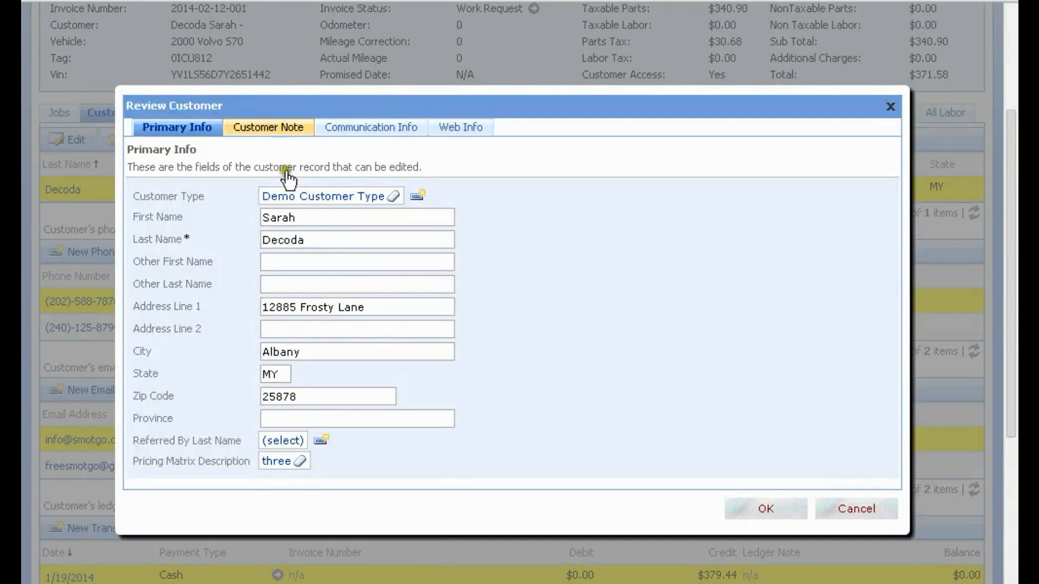
{"action": "left_click", "coordinate": [313, 149]}
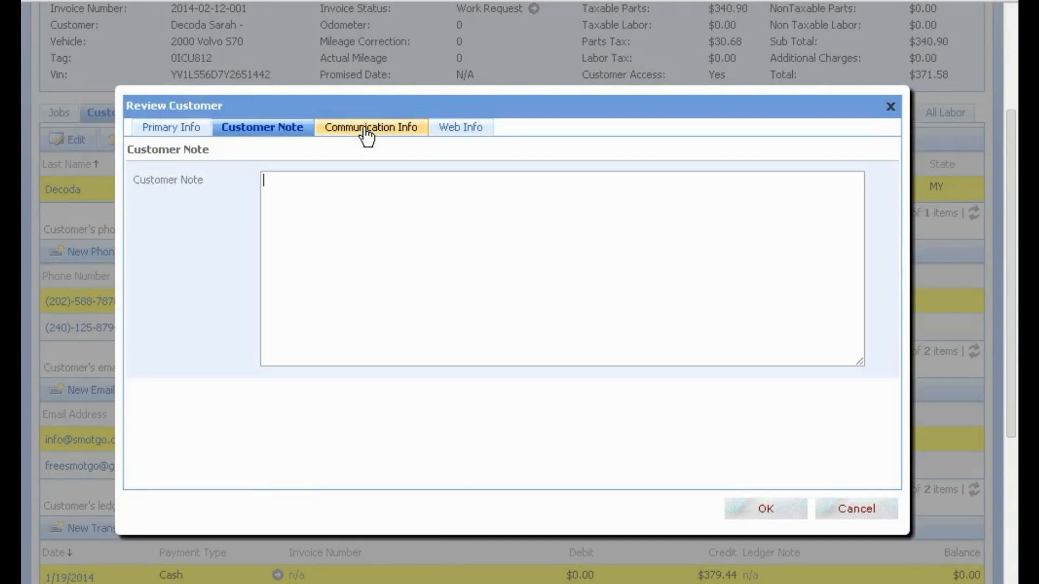
{"action": "left_click", "coordinate": [179, 130]}
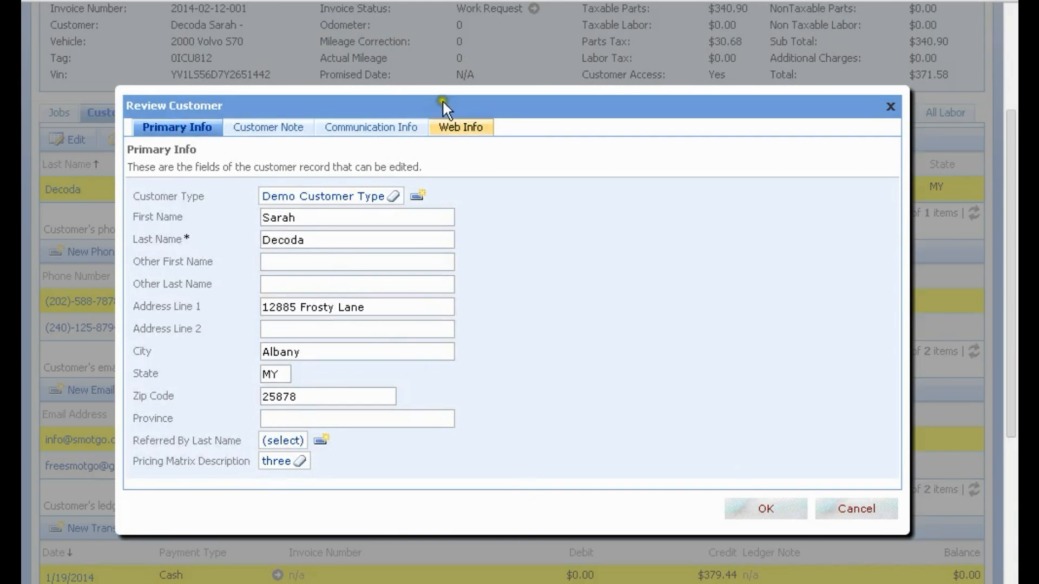
{"action": "left_click", "coordinate": [860, 509]}
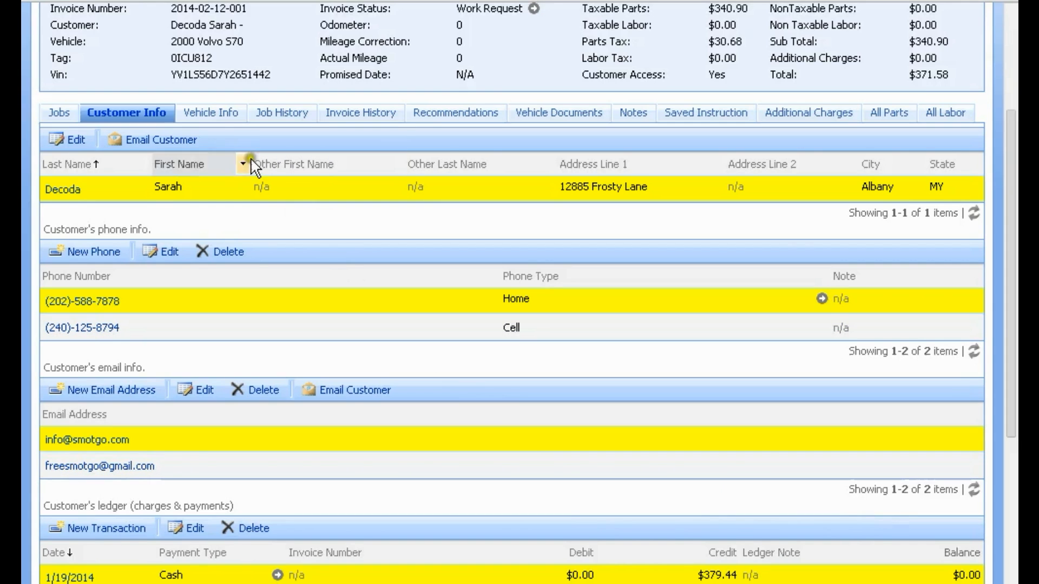
- View the work request's vehicle info and search the vehicle's job history for the keyword "oil"
{"action": "left_click", "coordinate": [206, 114]}
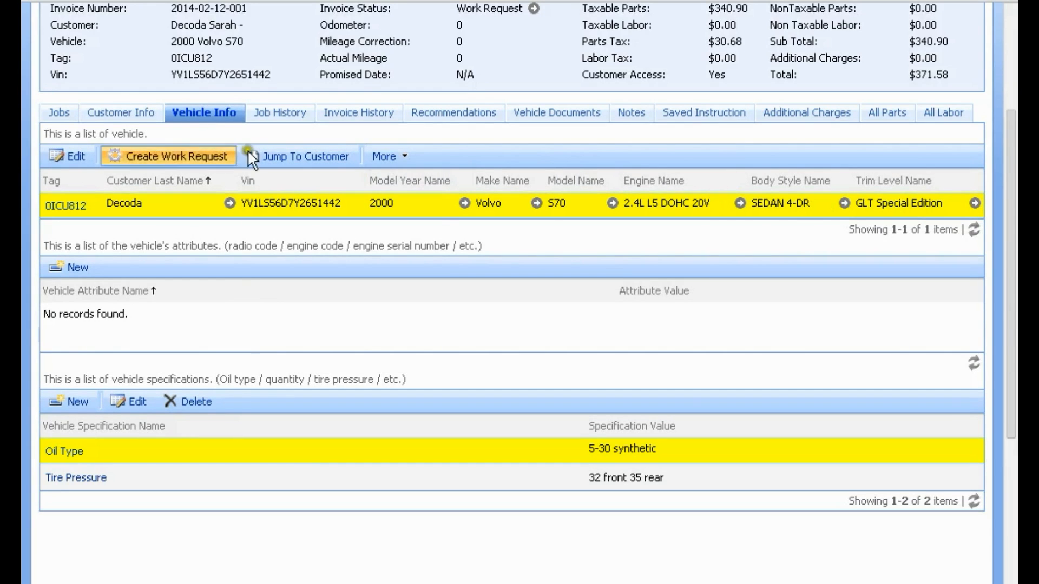
{"action": "scroll", "coordinate": [220, 135], "scroll_direction": "up", "scroll_amount": 3}
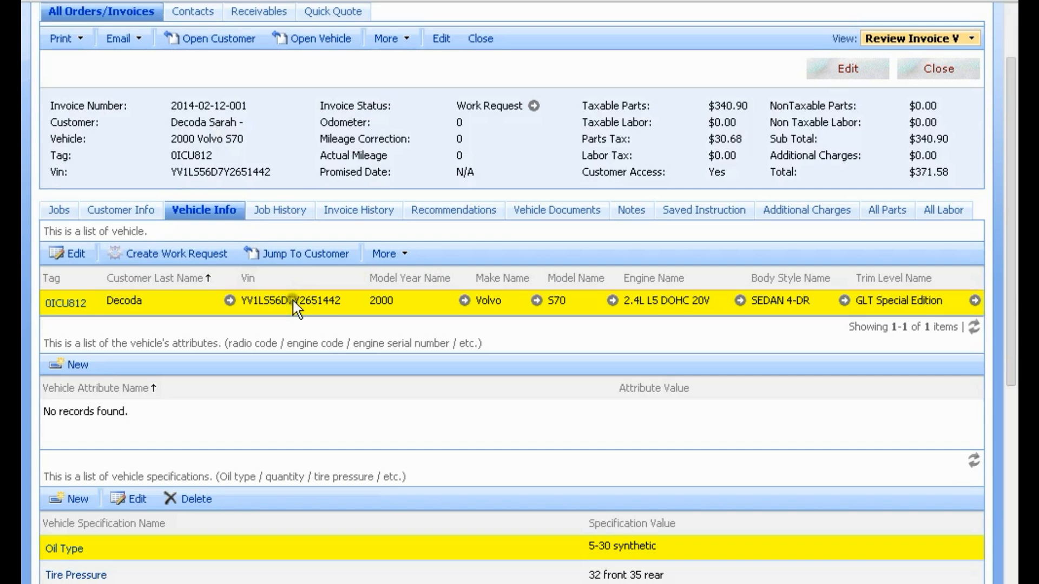
{"action": "left_click", "coordinate": [273, 212]}
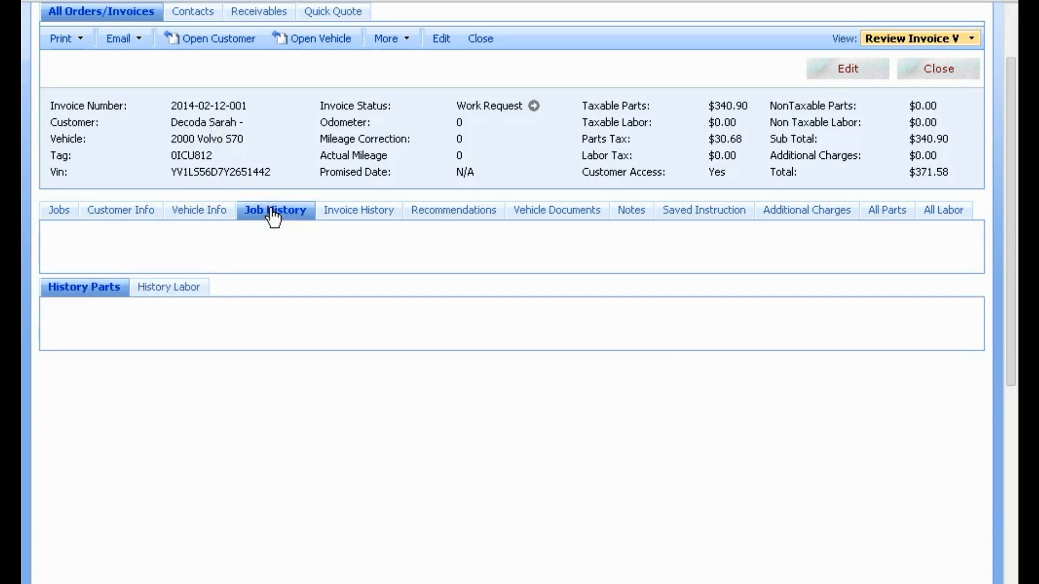
{"action": "scroll", "coordinate": [324, 219], "scroll_direction": "down", "scroll_amount": 3}
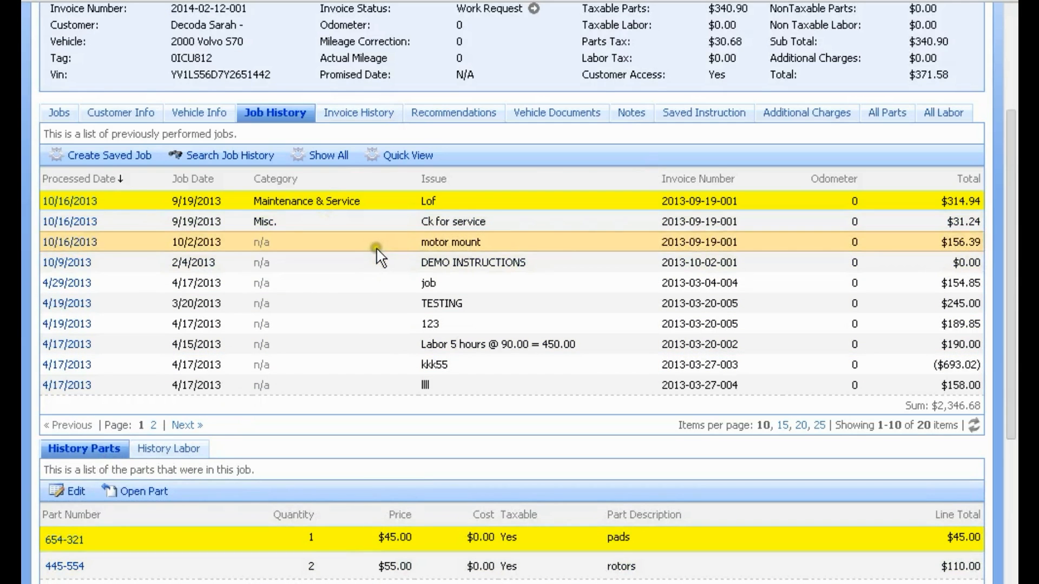
{"action": "left_click", "coordinate": [231, 156]}
{"action": "type", "text": "oil"}
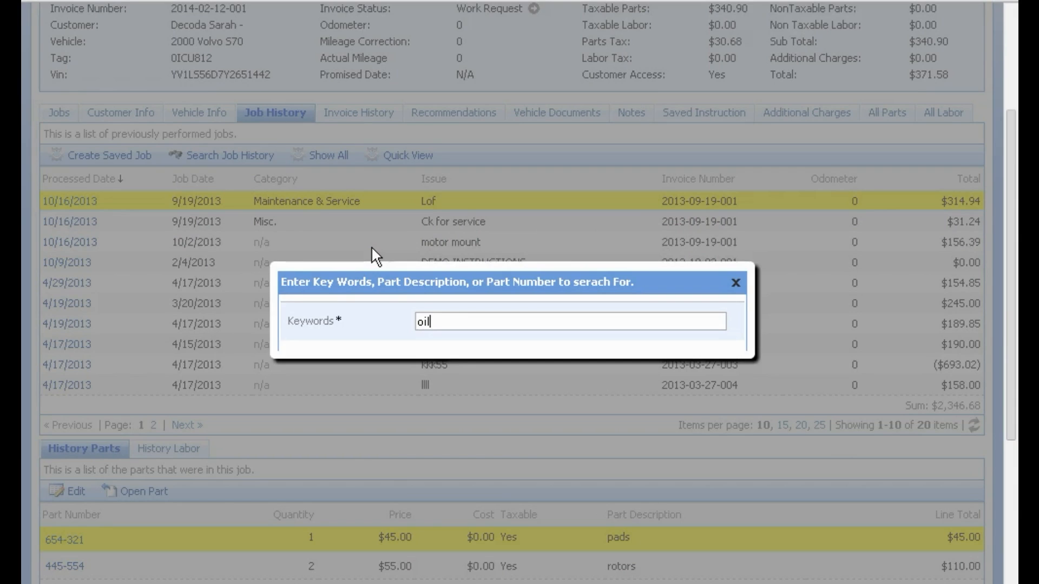
{"action": "key", "text": "Return"}
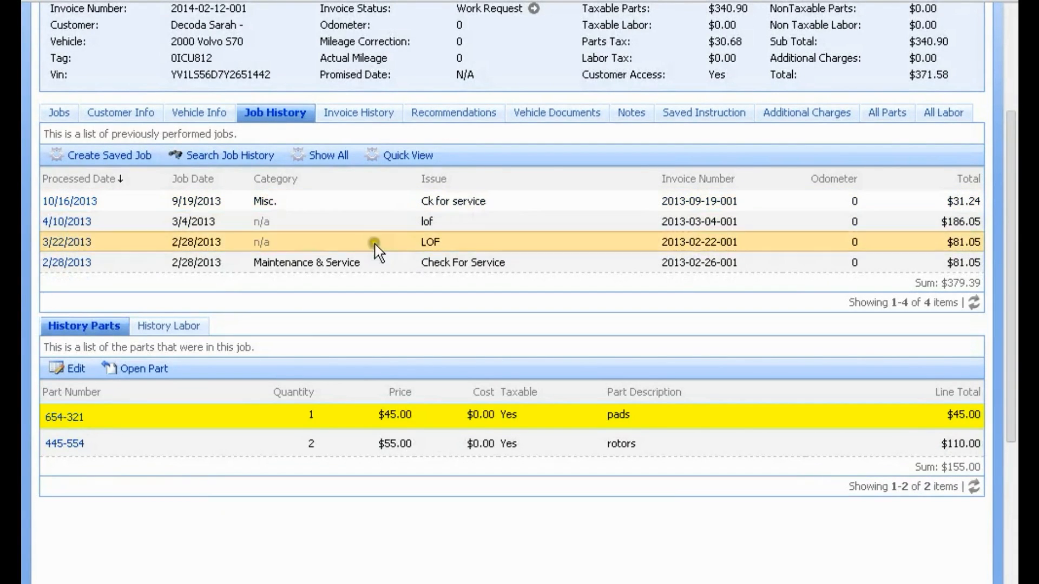
- Check the history parts and labor of the 3/22/2013 LOF job and the labor of the 2/28/2013 Check For Service job
{"action": "left_click", "coordinate": [394, 262]}
{"action": "left_click", "coordinate": [425, 219]}
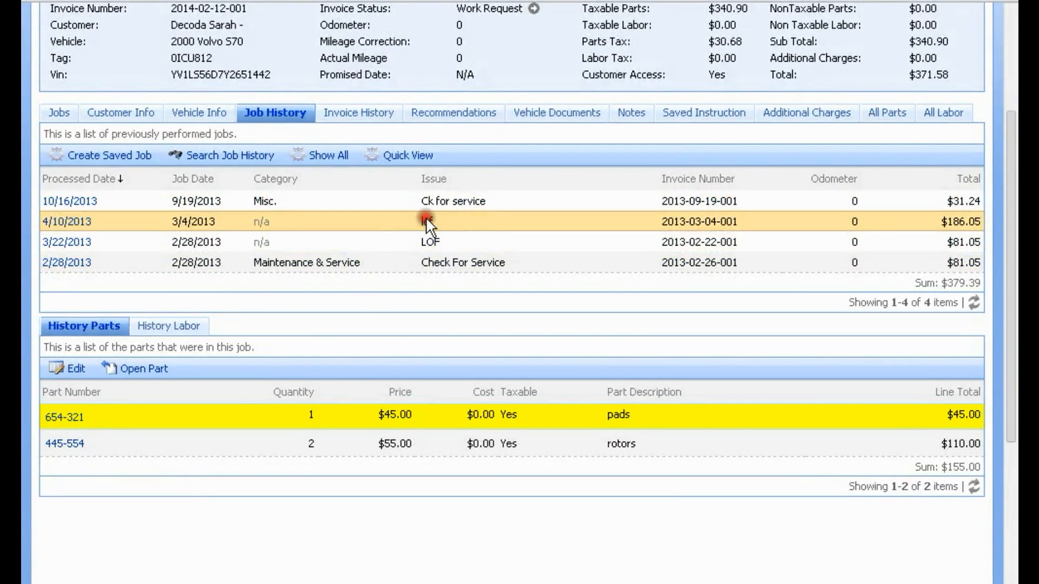
{"action": "left_click", "coordinate": [430, 241]}
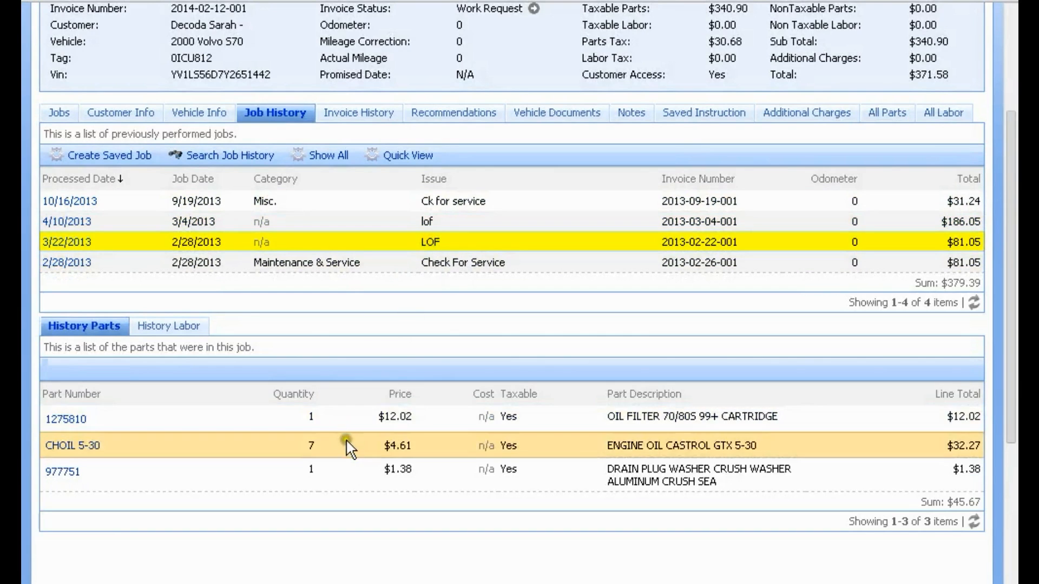
{"action": "left_click", "coordinate": [170, 331]}
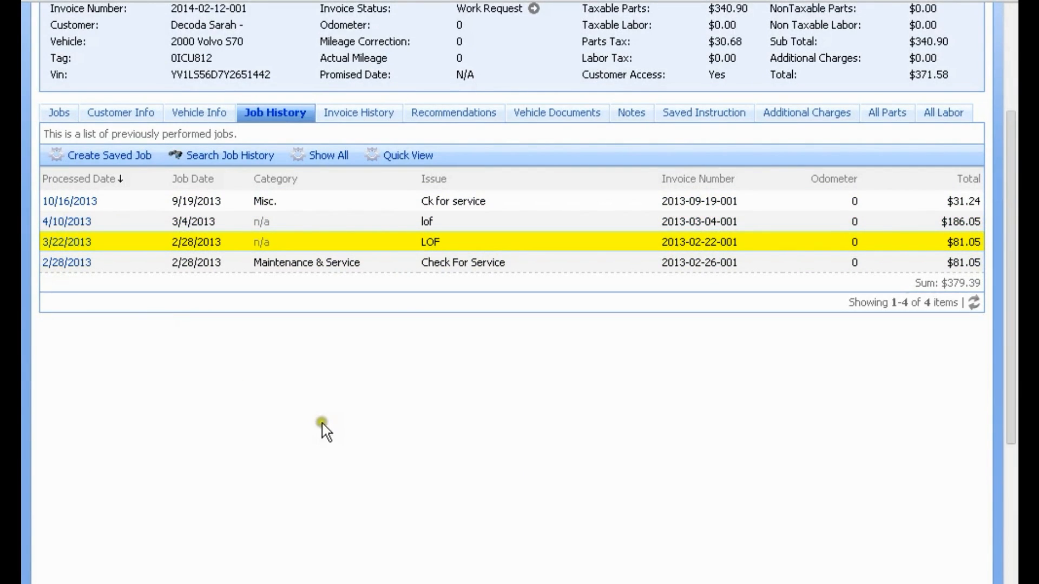
{"action": "left_click", "coordinate": [330, 243]}
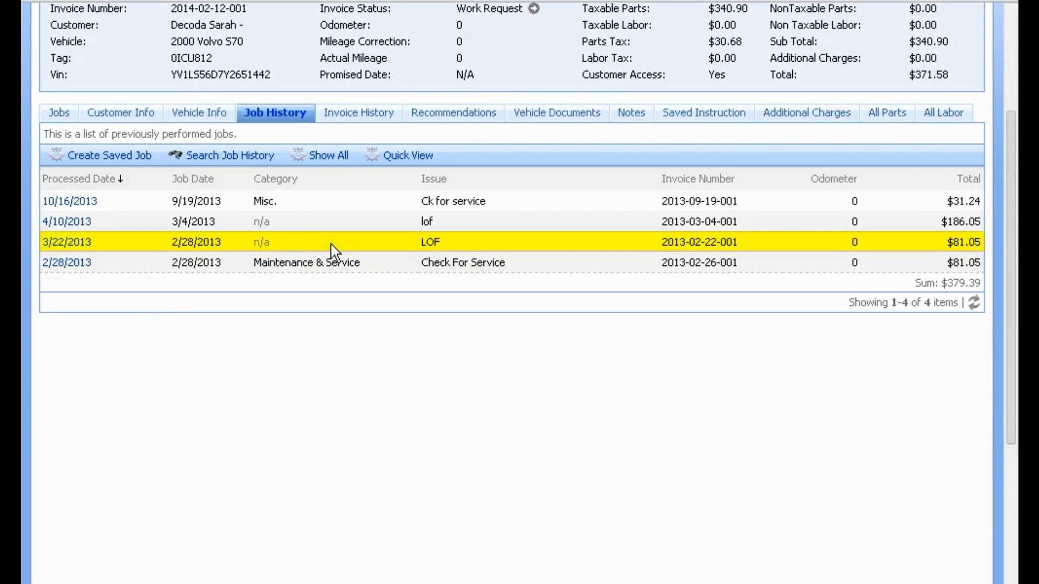
{"action": "left_click", "coordinate": [185, 262]}
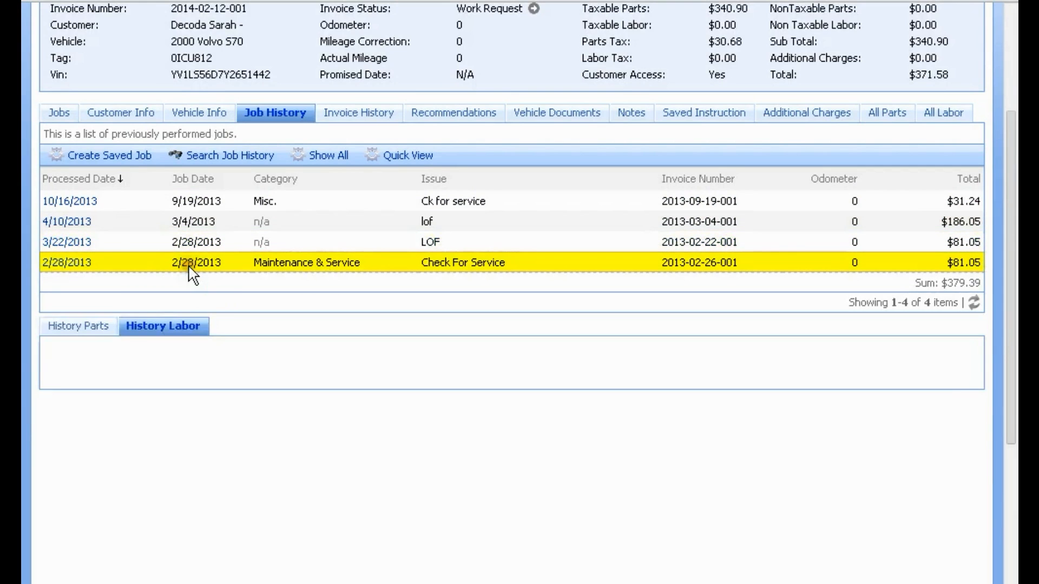
{"action": "left_click", "coordinate": [300, 408]}
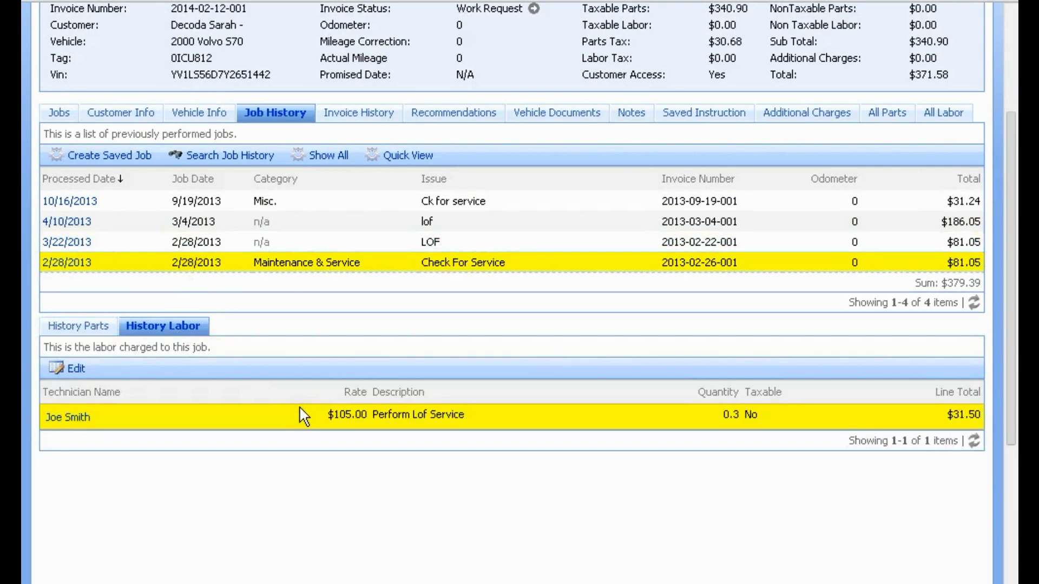
- From the invoice history, open the 4/29/2013 invoice that has no total, check its jobs and additional charges, and return to the history
{"action": "left_click", "coordinate": [363, 111]}
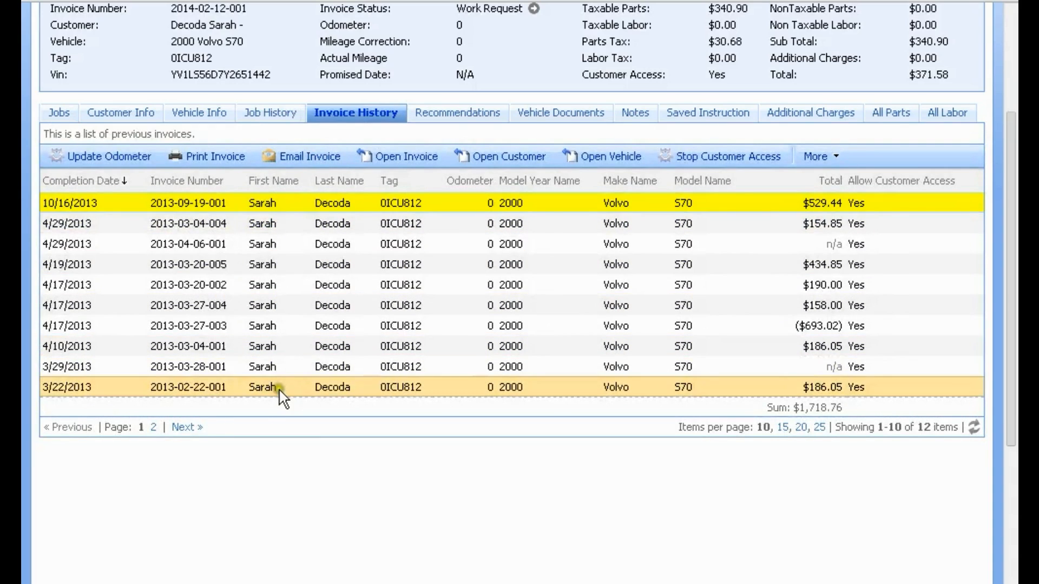
{"action": "left_click", "coordinate": [278, 265]}
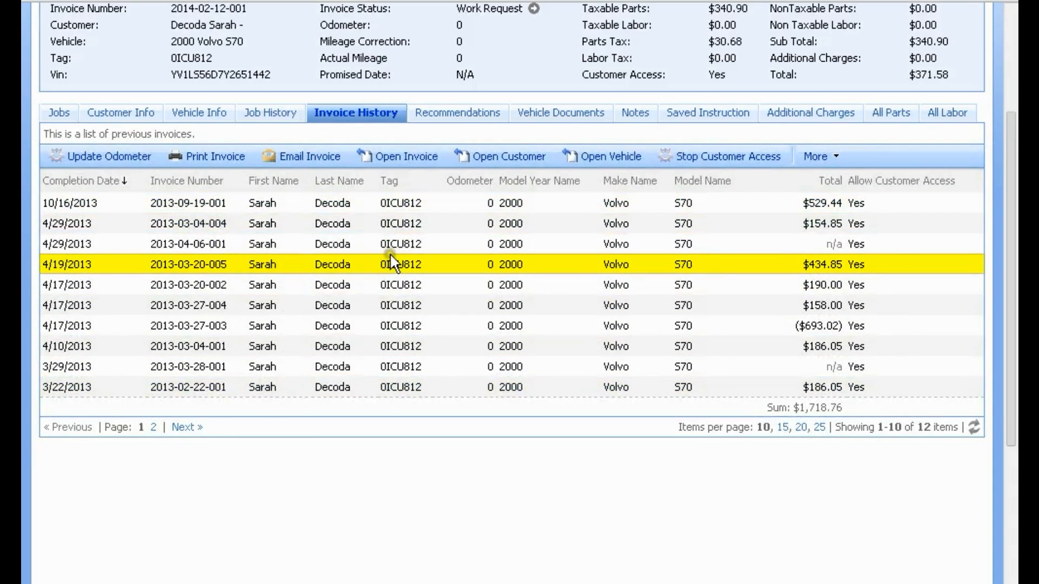
{"action": "left_click", "coordinate": [389, 246]}
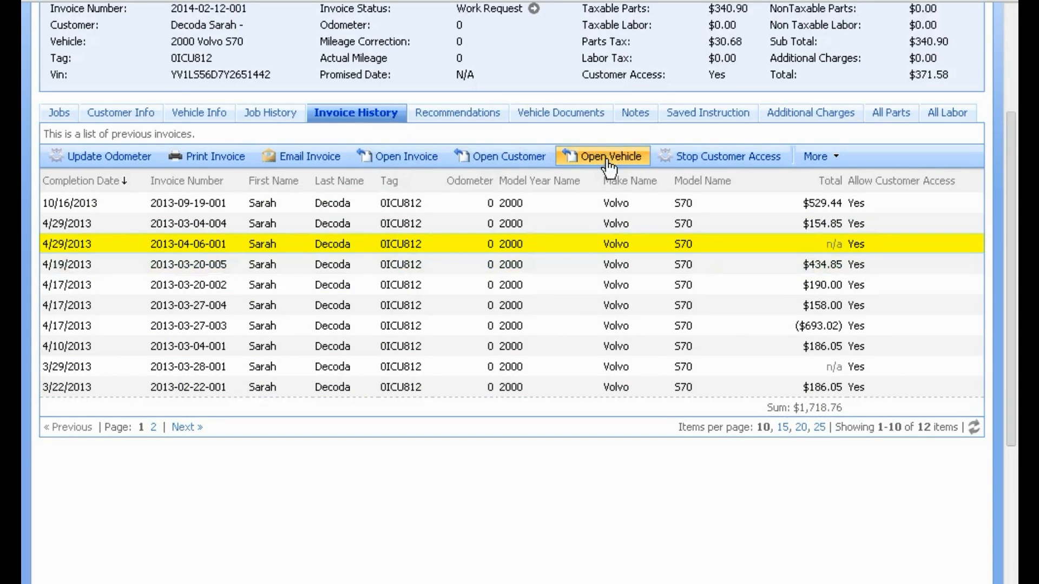
{"action": "left_click", "coordinate": [401, 158]}
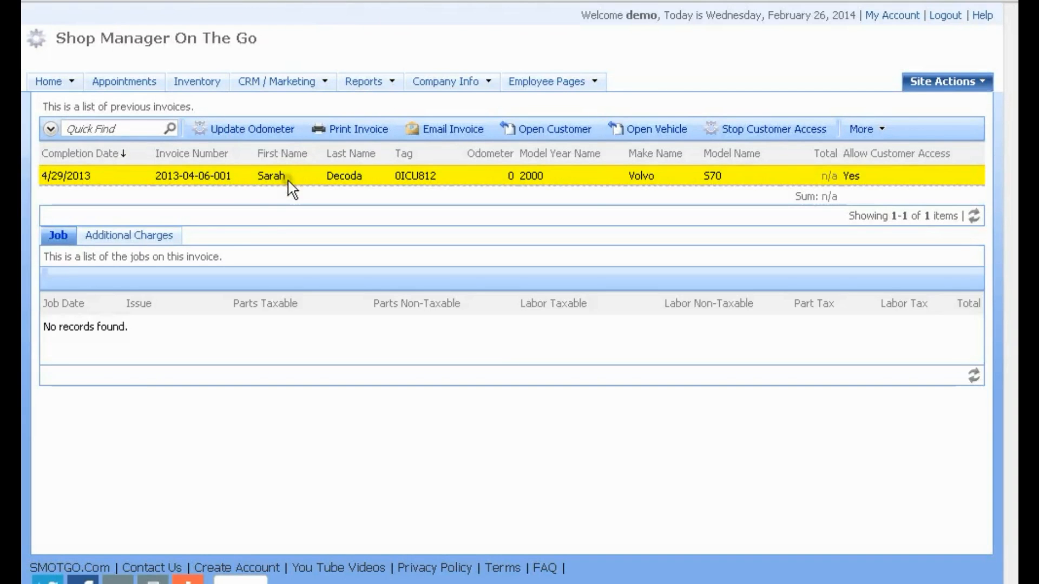
{"action": "left_click", "coordinate": [112, 237]}
{"action": "left_click", "coordinate": [52, 238]}
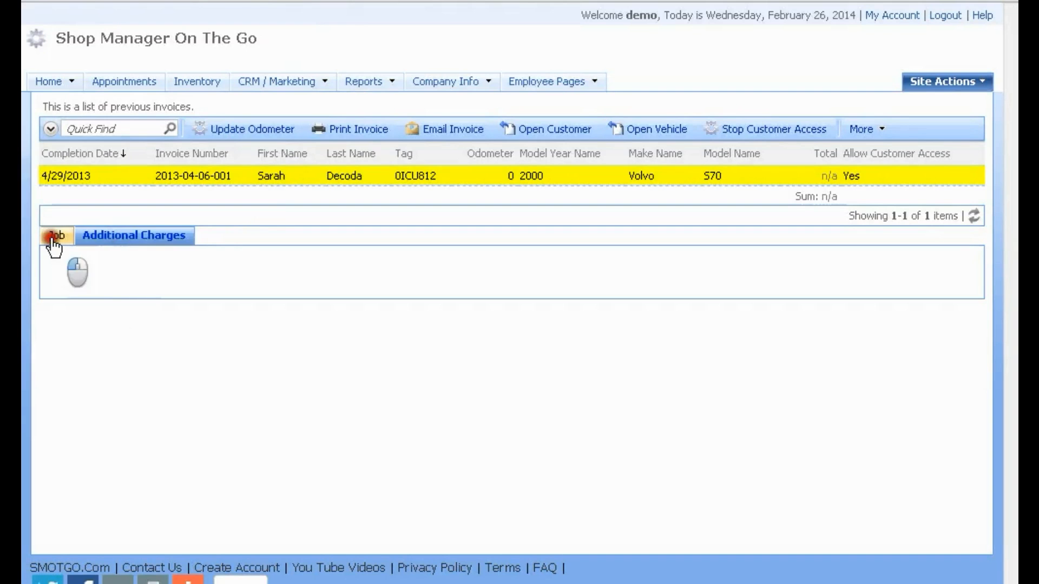
{"action": "mouse_move", "coordinate": [52, 81]}
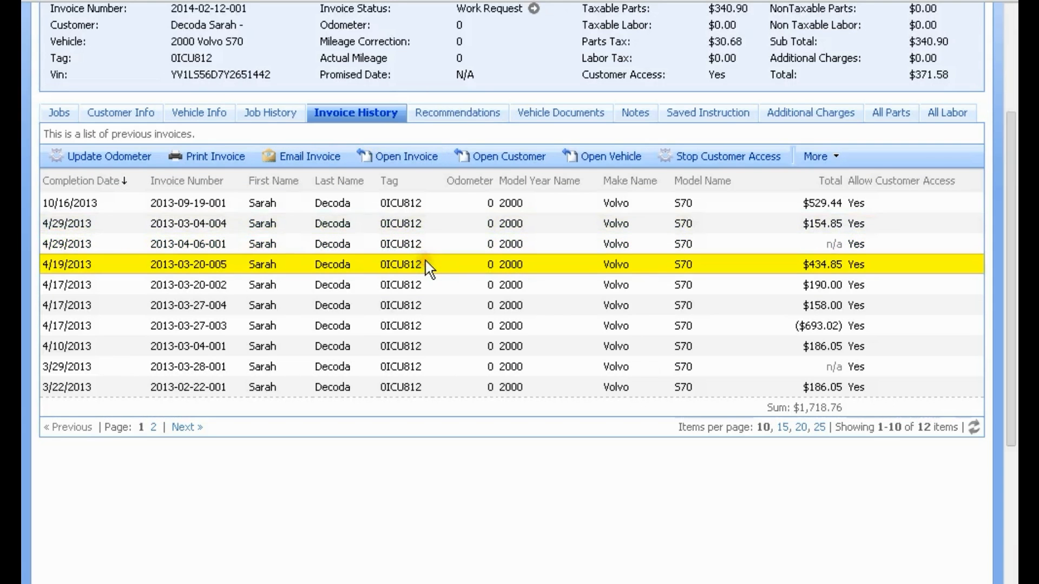
- Open the customer and vehicle records of the 4/19/2013 invoice and return to the work request's invoice history
{"action": "left_click", "coordinate": [501, 161]}
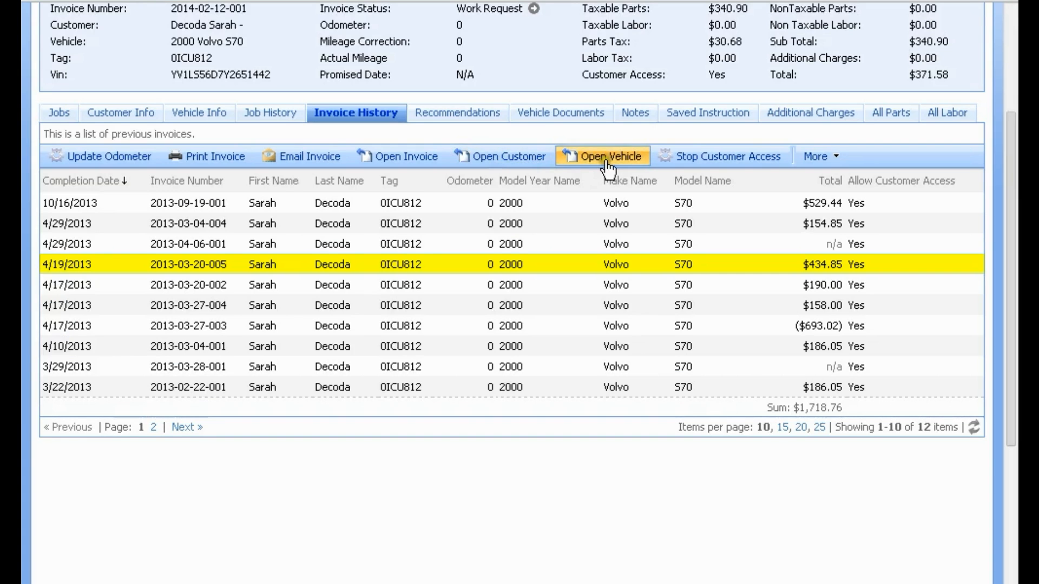
{"action": "left_click", "coordinate": [602, 155]}
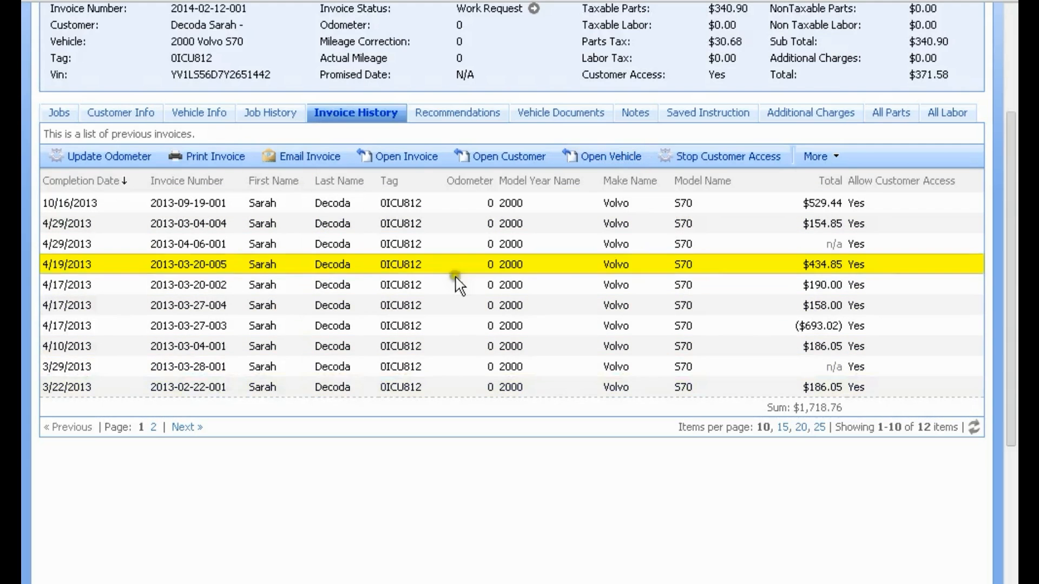
{"action": "scroll", "coordinate": [459, 286], "scroll_direction": "up", "scroll_amount": 4}
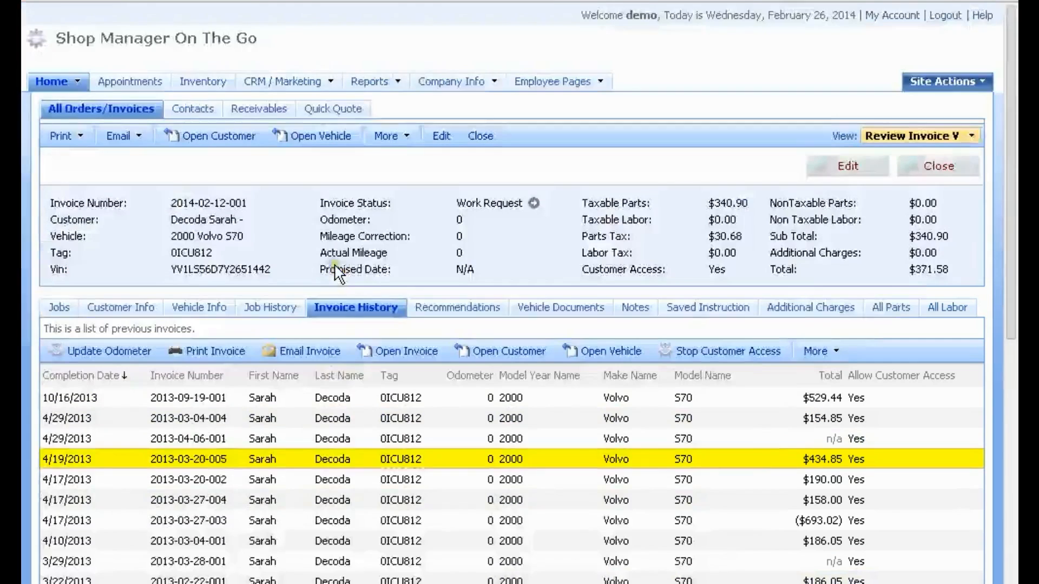
- Review the work request's recommendations, checking the saved jobs, recommended parts and recommended labor of the 1/26/2014 Lof entry
{"action": "left_click", "coordinate": [457, 308]}
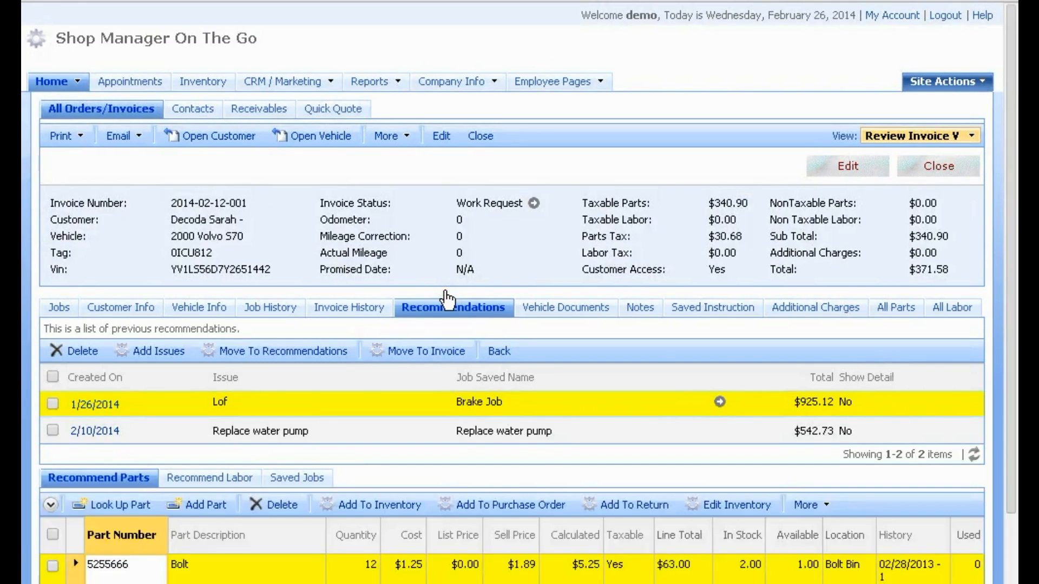
{"action": "scroll", "coordinate": [443, 294], "scroll_direction": "down", "scroll_amount": 2}
{"action": "left_click", "coordinate": [296, 382]}
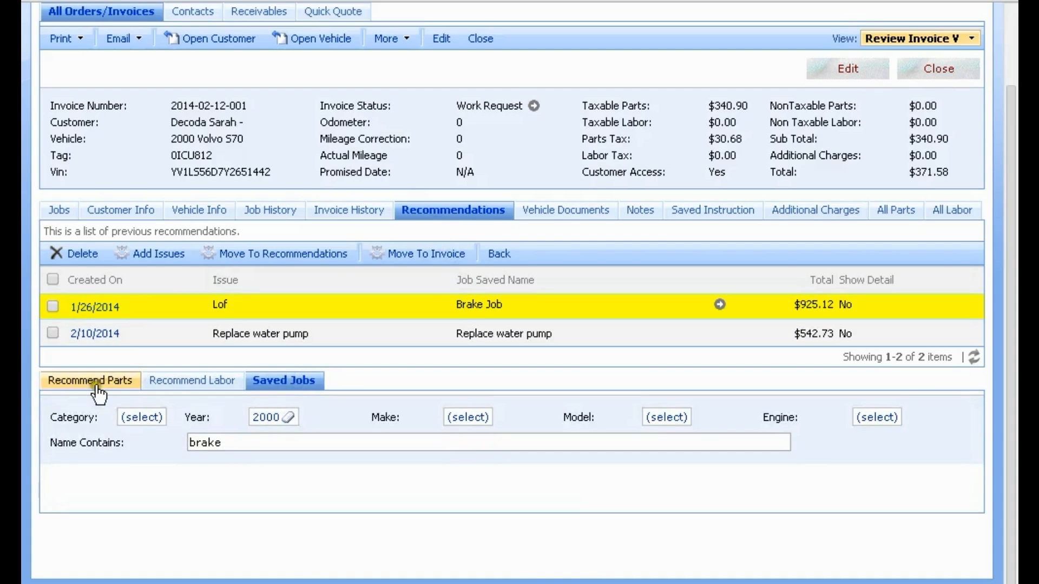
{"action": "left_click", "coordinate": [95, 385]}
{"action": "left_click", "coordinate": [170, 383]}
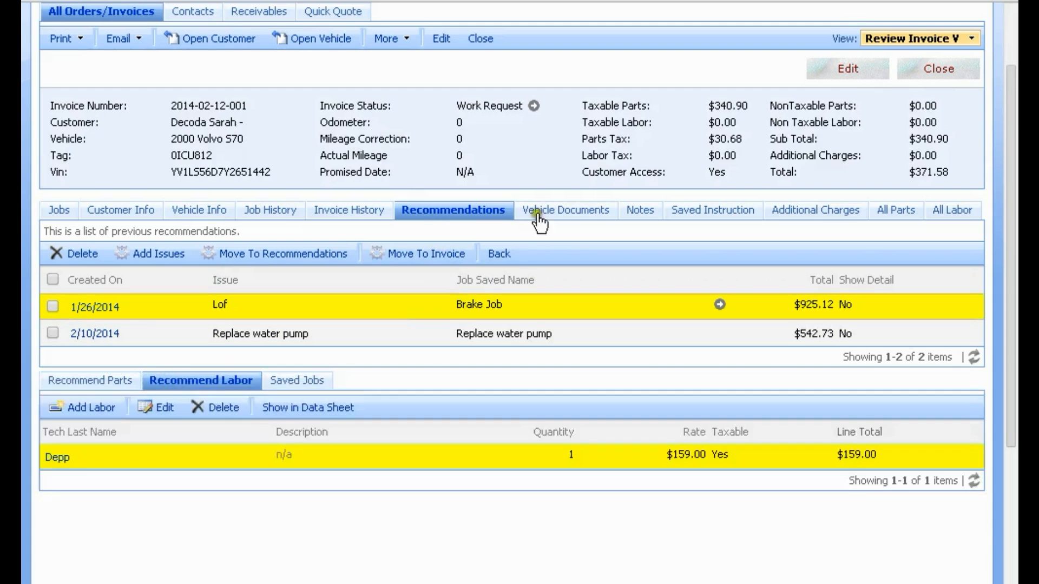
- Look through the work request's vehicle documents, notes and list of all parts, and close the work request
{"action": "left_click", "coordinate": [543, 214]}
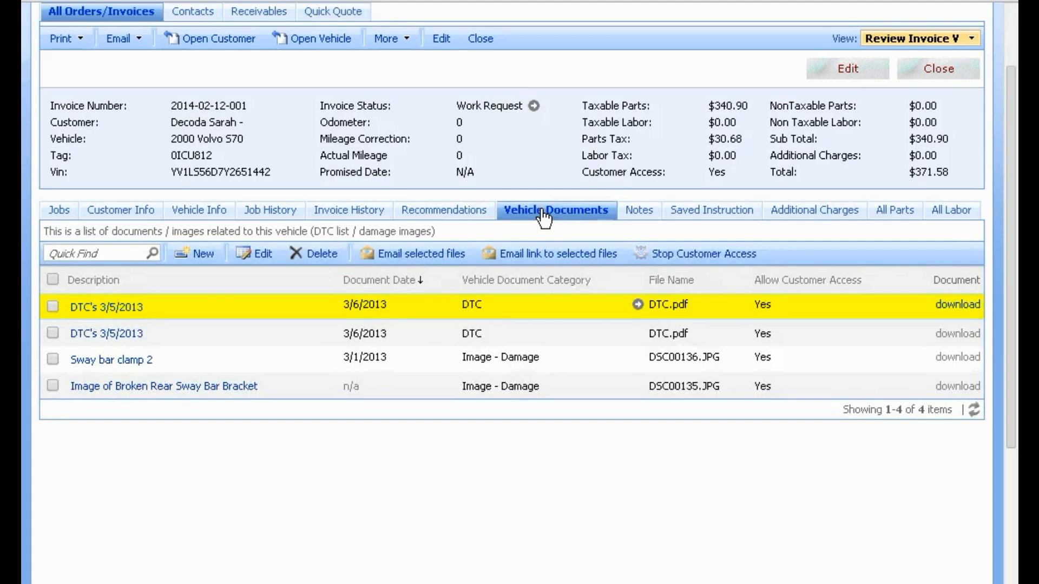
{"action": "left_click", "coordinate": [632, 211]}
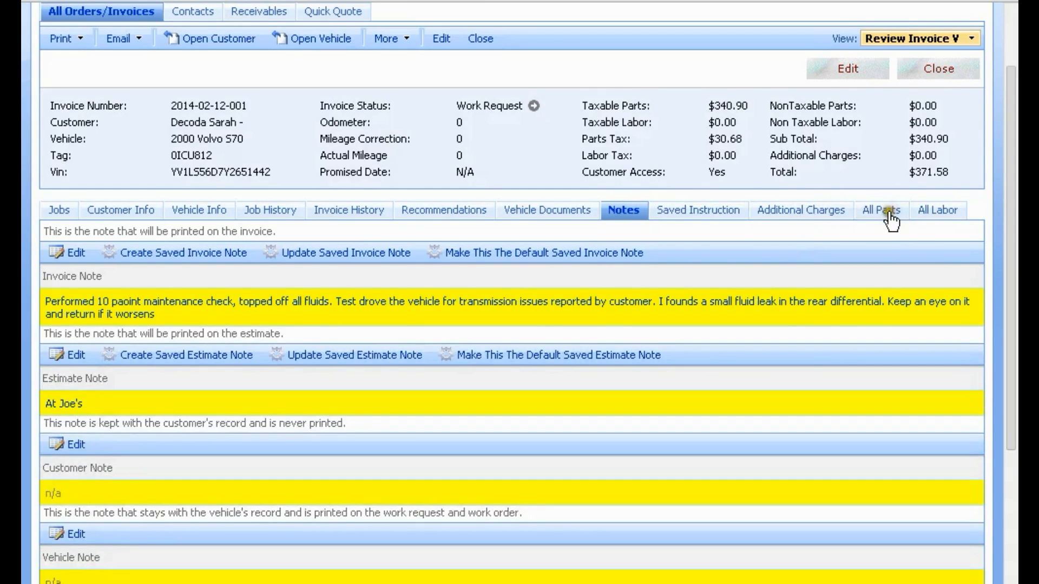
{"action": "left_click", "coordinate": [891, 220]}
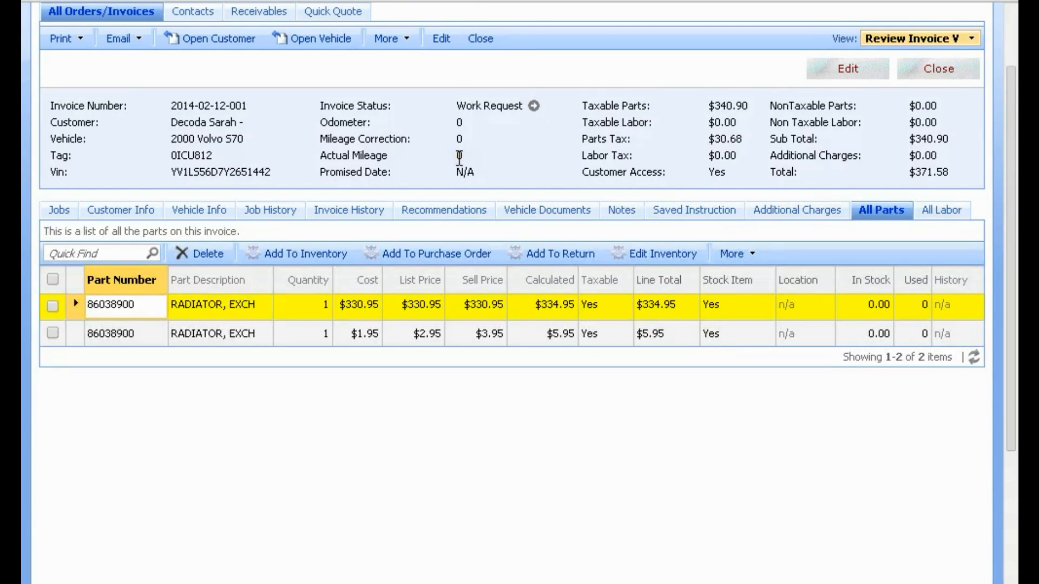
{"action": "scroll", "coordinate": [459, 158], "scroll_direction": "up", "scroll_amount": 3}
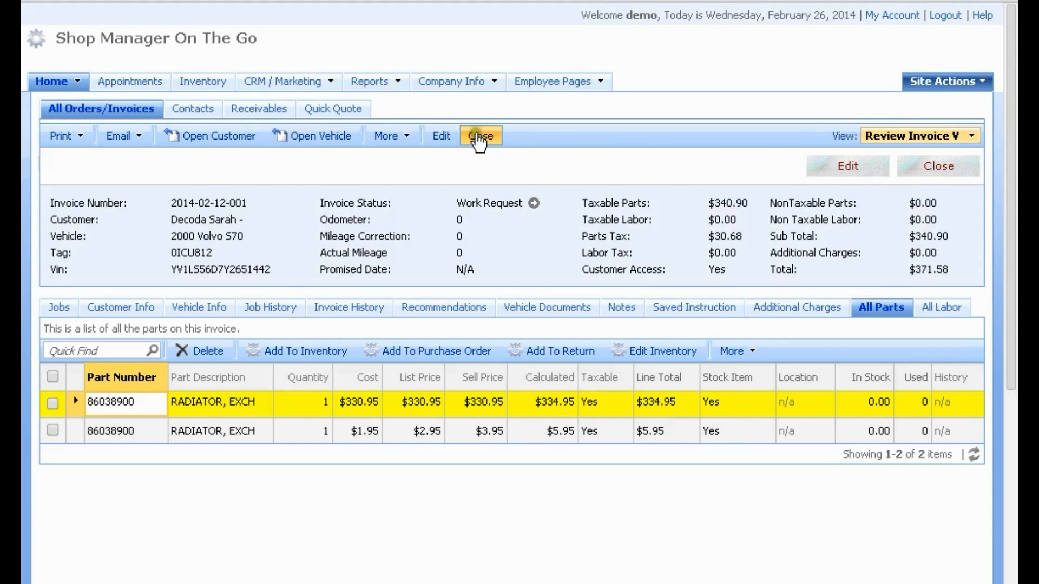
{"action": "left_click", "coordinate": [481, 138]}
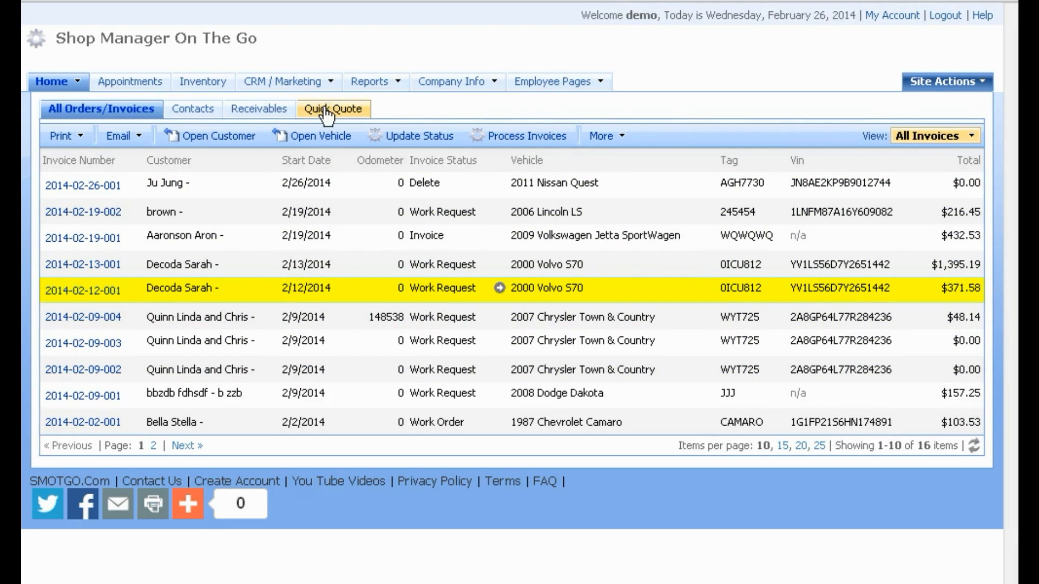
- Open the quick quotes and compare the saved job filters of the fuel pump and 1234567 quotes
{"action": "left_click", "coordinate": [562, 292]}
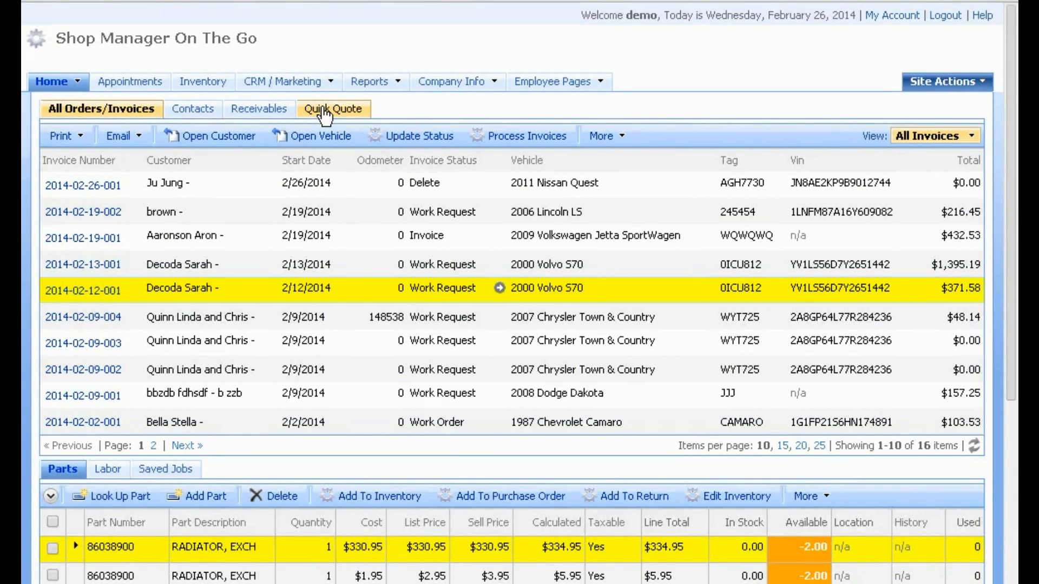
{"action": "left_click", "coordinate": [324, 112]}
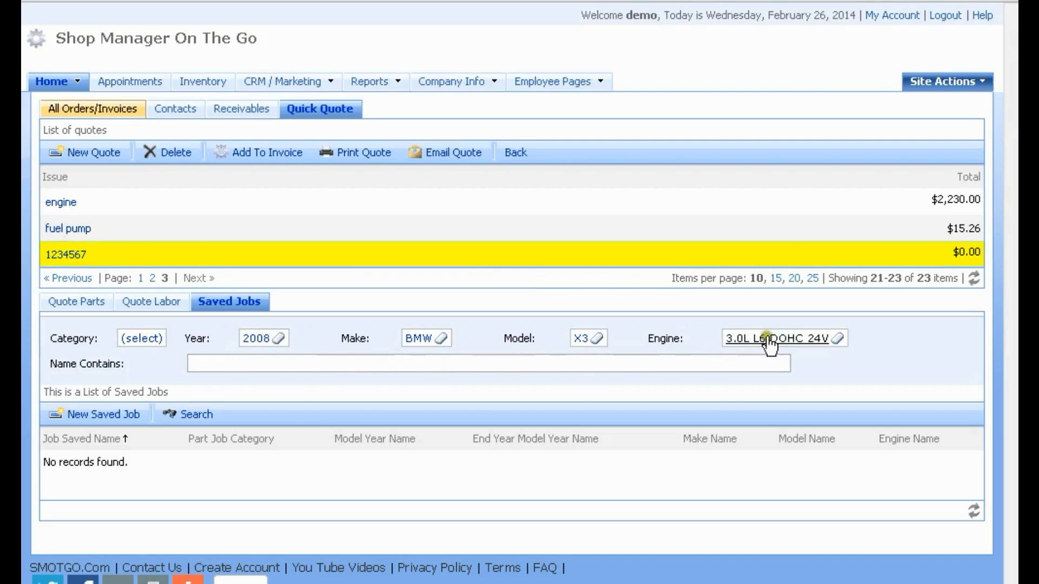
{"action": "left_click", "coordinate": [879, 226]}
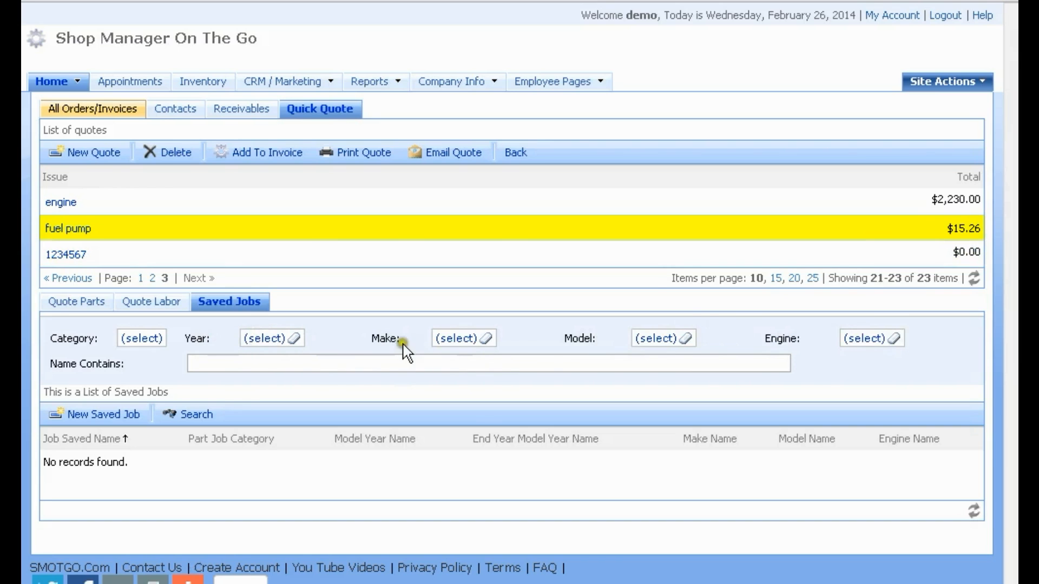
{"action": "left_click", "coordinate": [856, 252]}
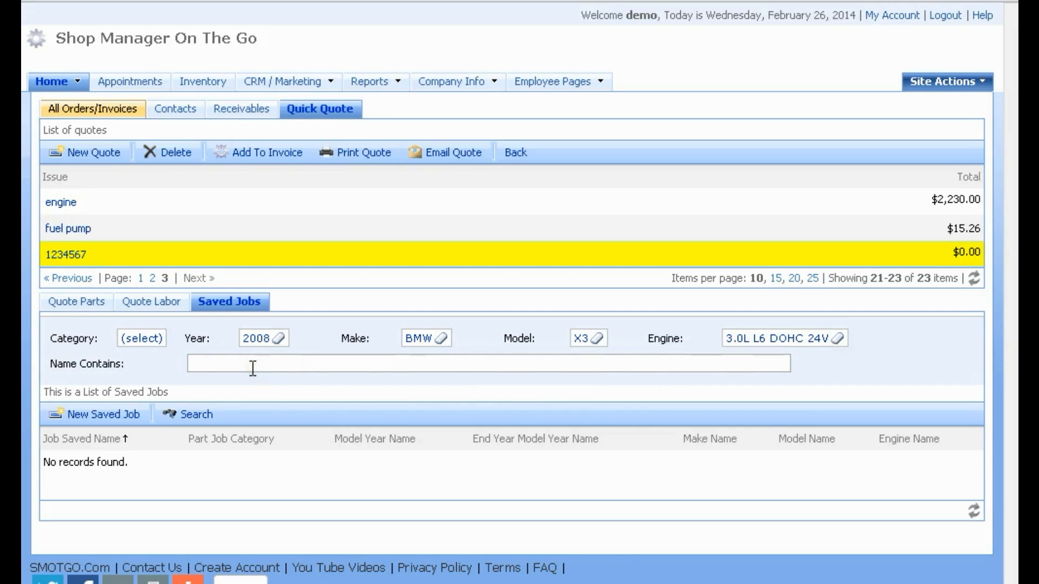
- Search the saved jobs for names containing "water" with the 1234567 quote's vehicle filters, keeping that quote selected
{"action": "left_click", "coordinate": [198, 416]}
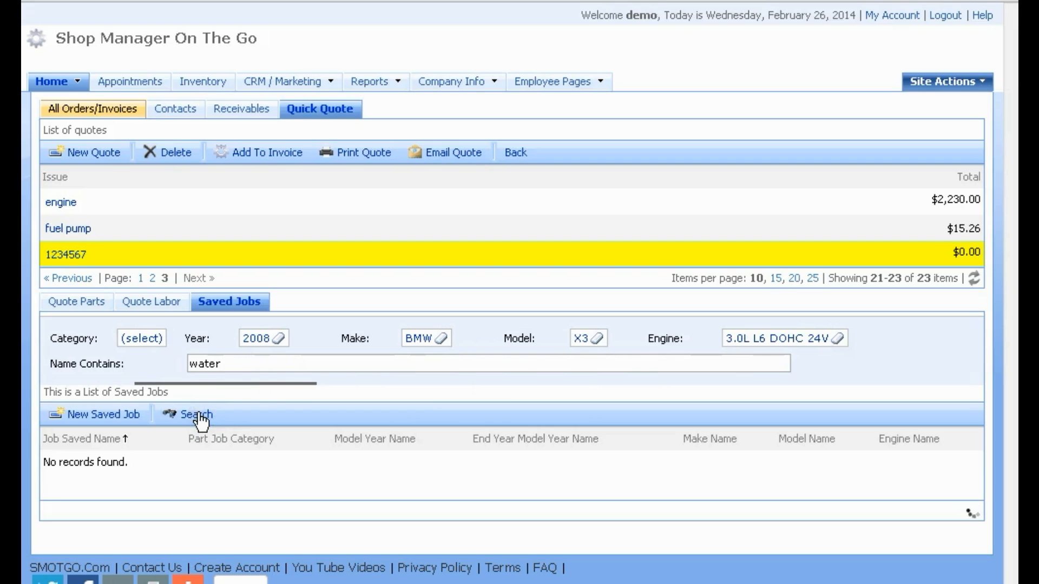
{"action": "left_click", "coordinate": [788, 228]}
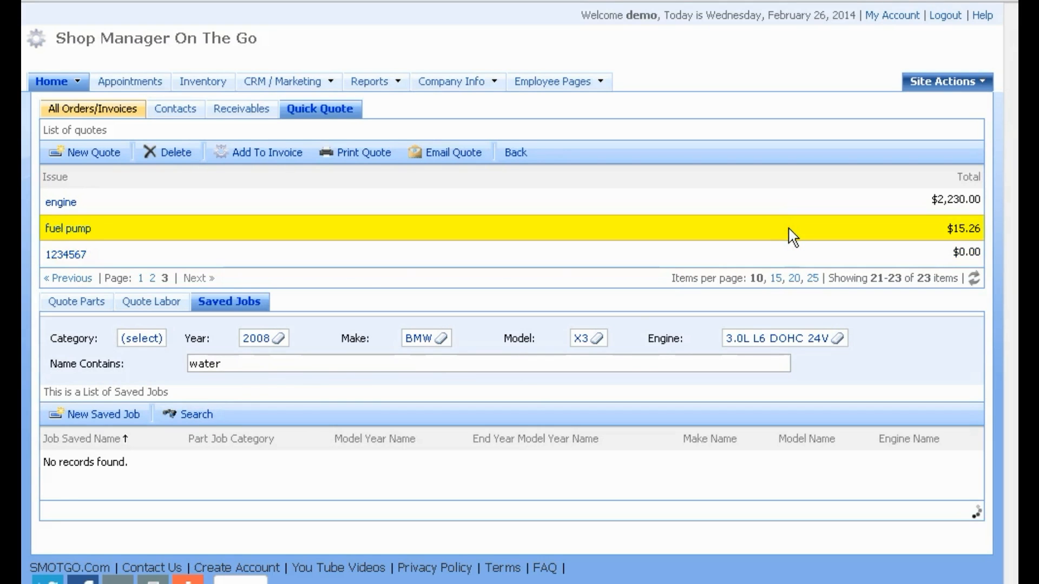
{"action": "left_click", "coordinate": [809, 252]}
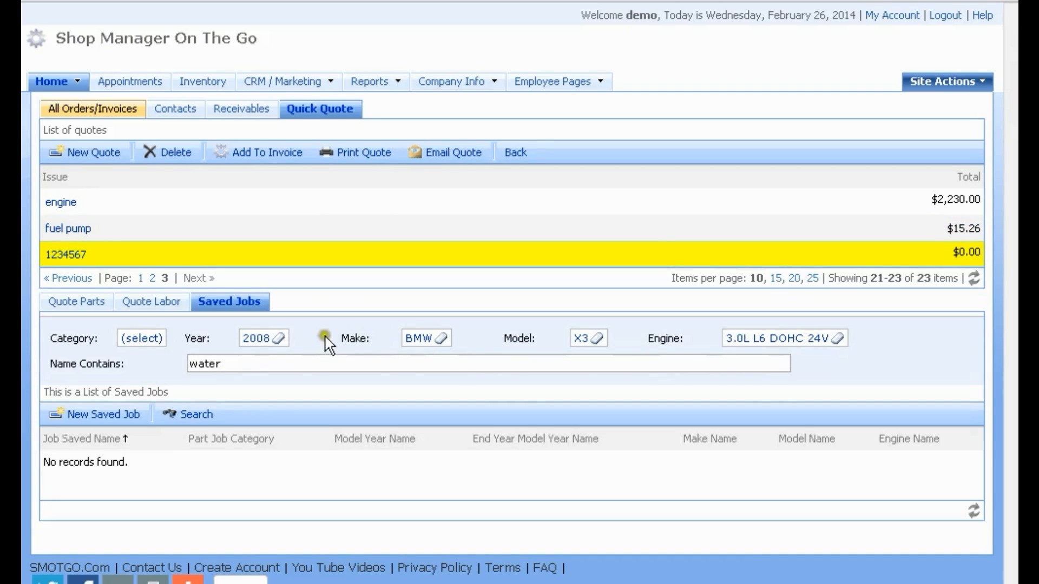
- Clear the make and name filters and search the saved jobs by the year 2008 only
{"action": "left_click", "coordinate": [448, 338]}
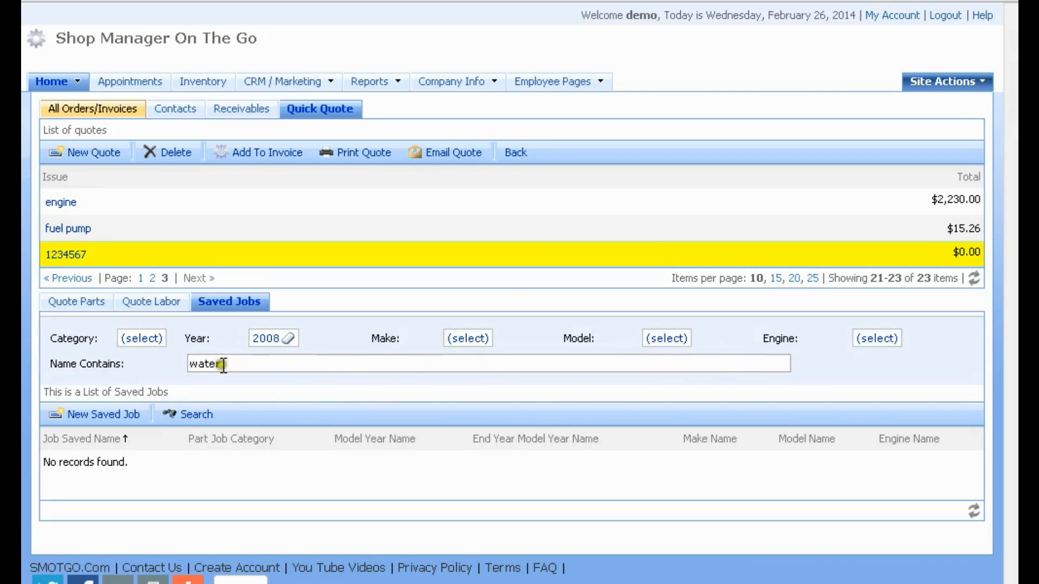
{"action": "left_click_drag", "start_coordinate": [236, 370], "coordinate": [170, 363]}
{"action": "key", "text": "BackSpace"}
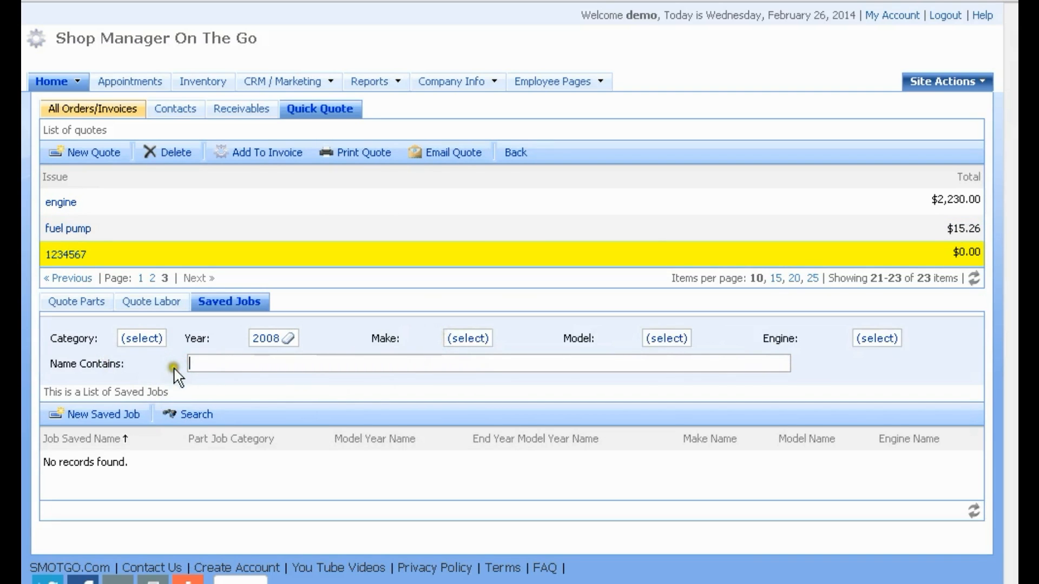
{"action": "left_click", "coordinate": [196, 418]}
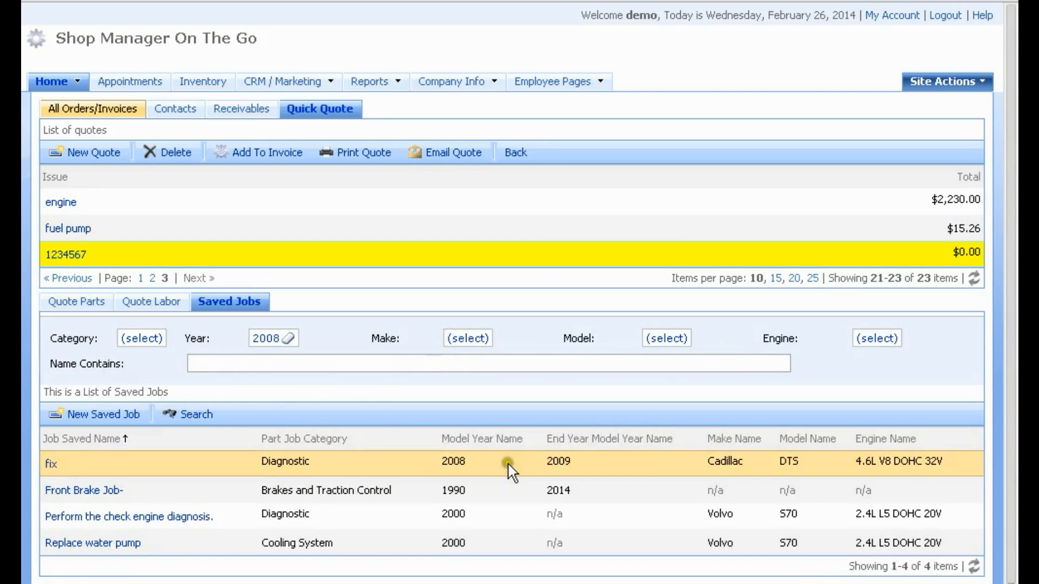
- Preview the note, parts and labor of the Front Brake Job- and Replace water pump saved jobs
{"action": "left_click", "coordinate": [515, 490]}
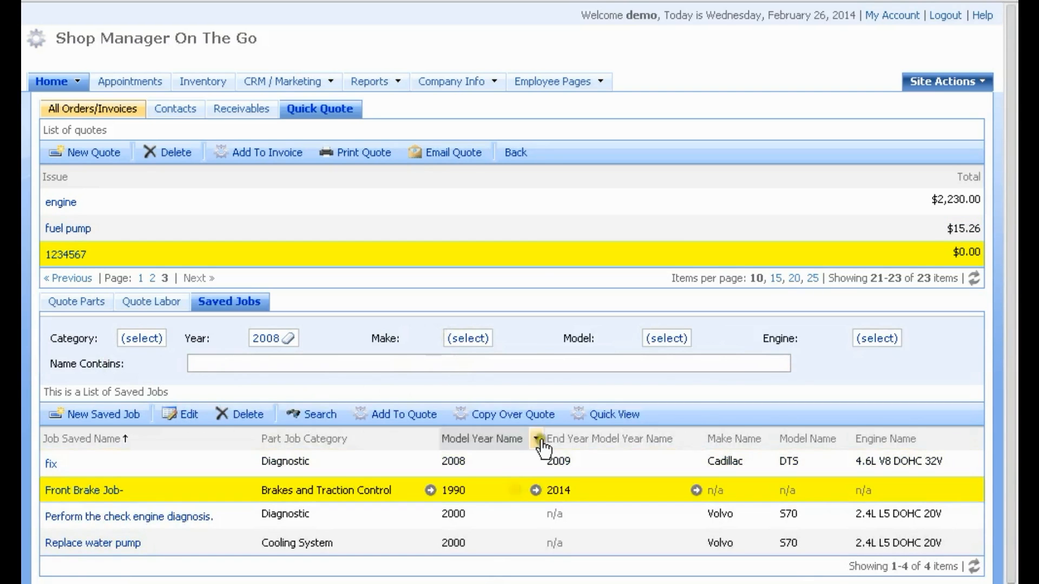
{"action": "left_click", "coordinate": [611, 416]}
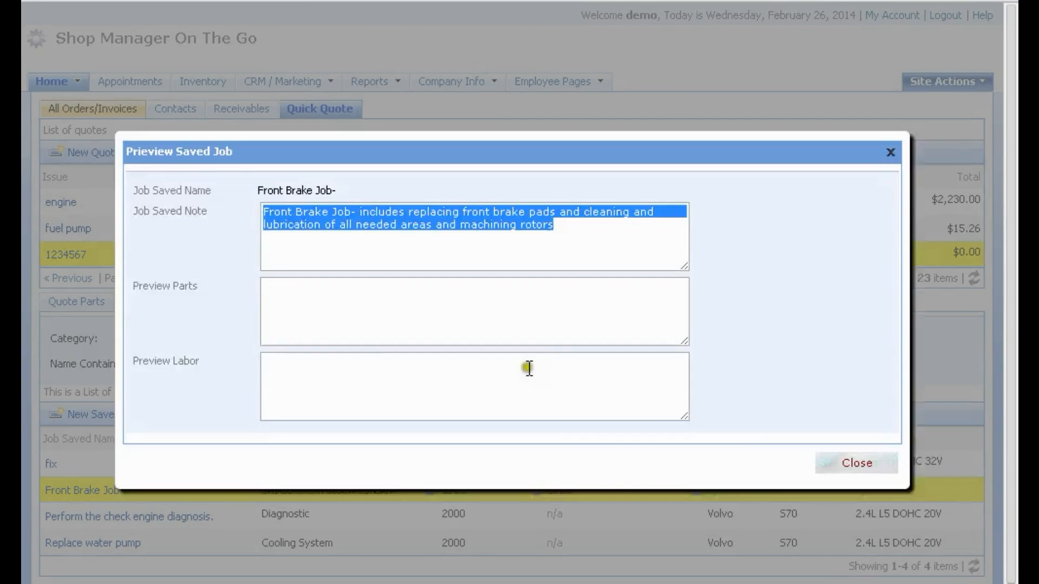
{"action": "left_click", "coordinate": [854, 461]}
{"action": "left_click", "coordinate": [598, 523]}
{"action": "left_click", "coordinate": [464, 529]}
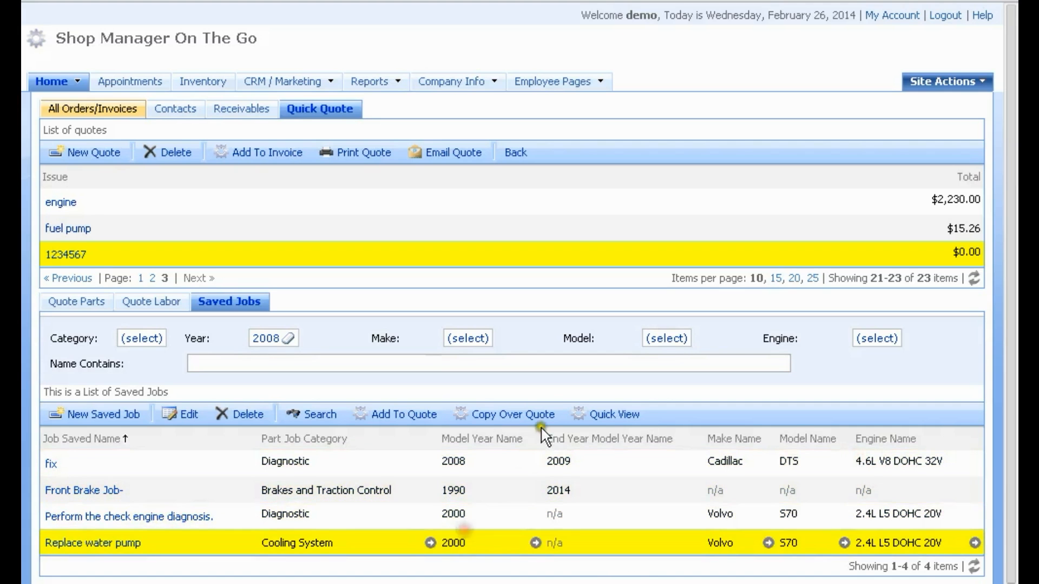
{"action": "left_click", "coordinate": [616, 416]}
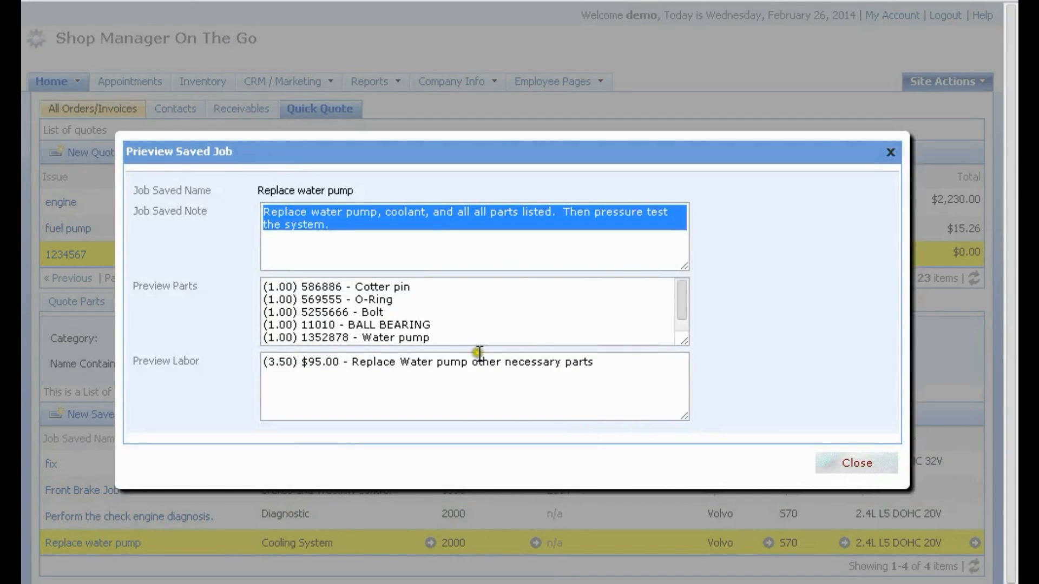
{"action": "left_click", "coordinate": [836, 460]}
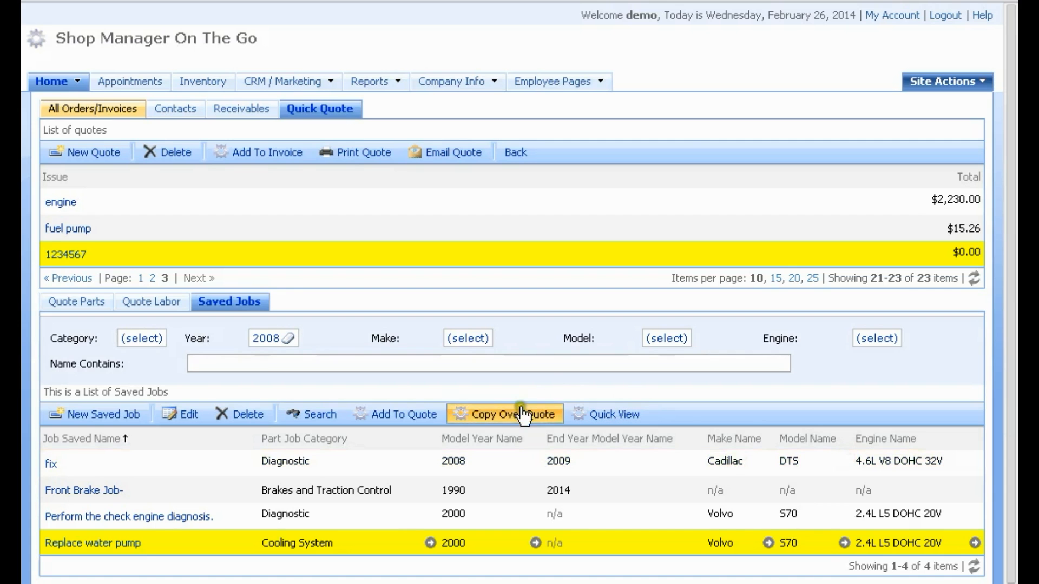
- Add the Replace water pump saved job to the 1234567 quote and check the quote's parts and labor
{"action": "left_click", "coordinate": [403, 419]}
{"action": "left_click", "coordinate": [565, 114]}
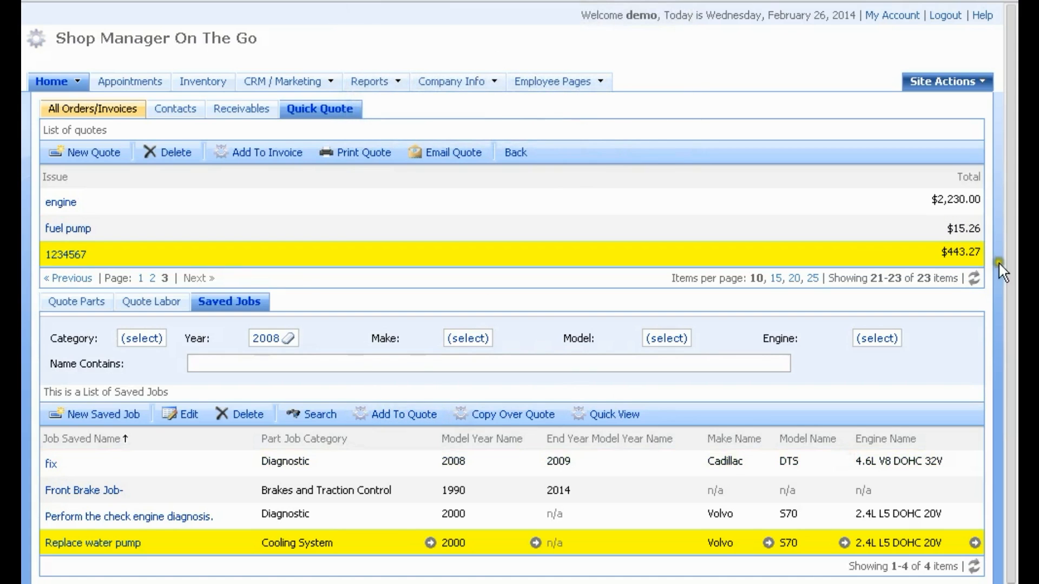
{"action": "left_click", "coordinate": [84, 303]}
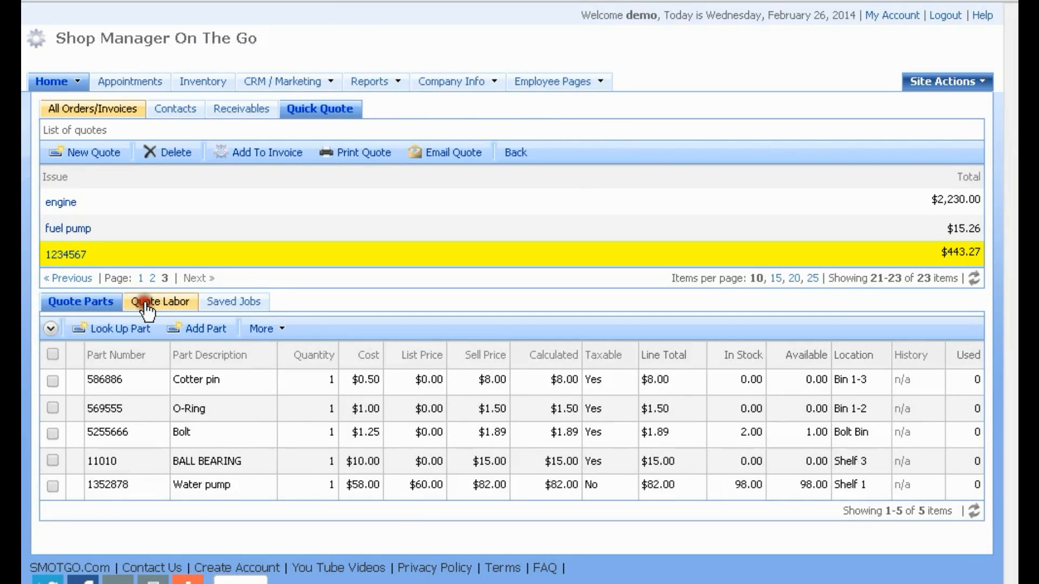
{"action": "left_click", "coordinate": [146, 307]}
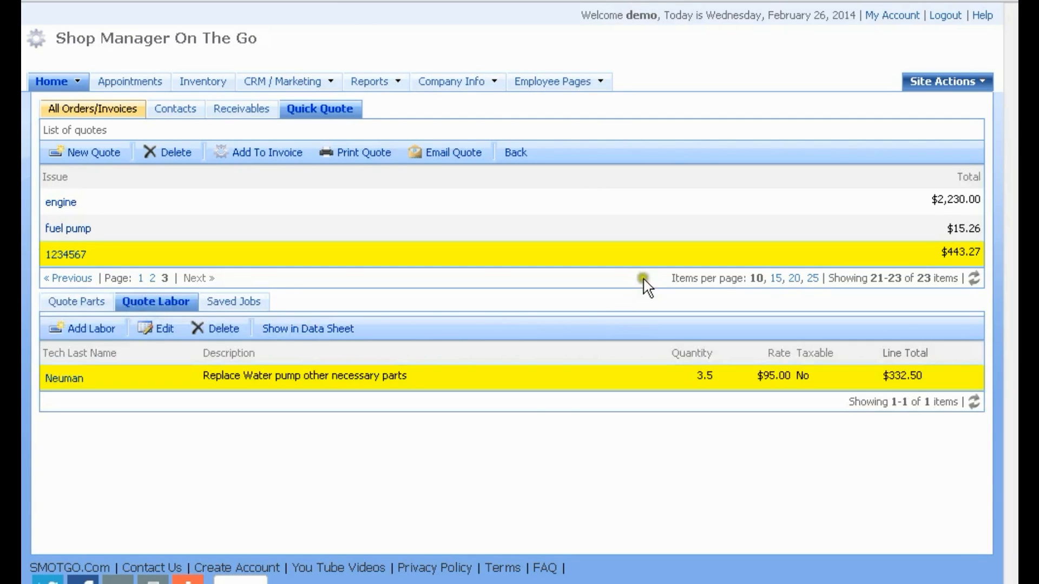
{"action": "left_click", "coordinate": [79, 308]}
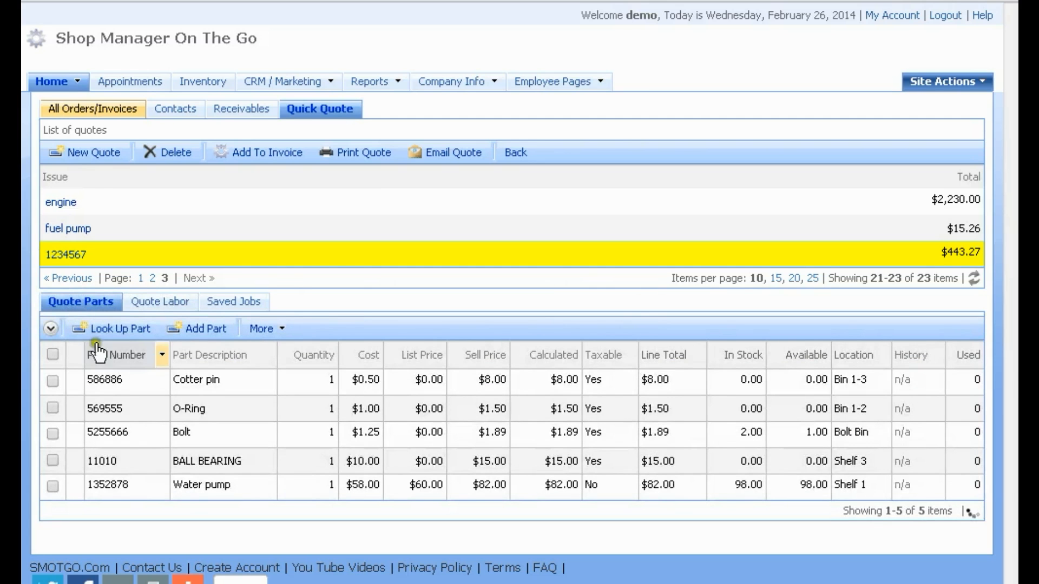
- Look up the filter part 00ii-888 in inventory and add it to the quote with quantity 1
{"action": "left_click", "coordinate": [117, 329]}
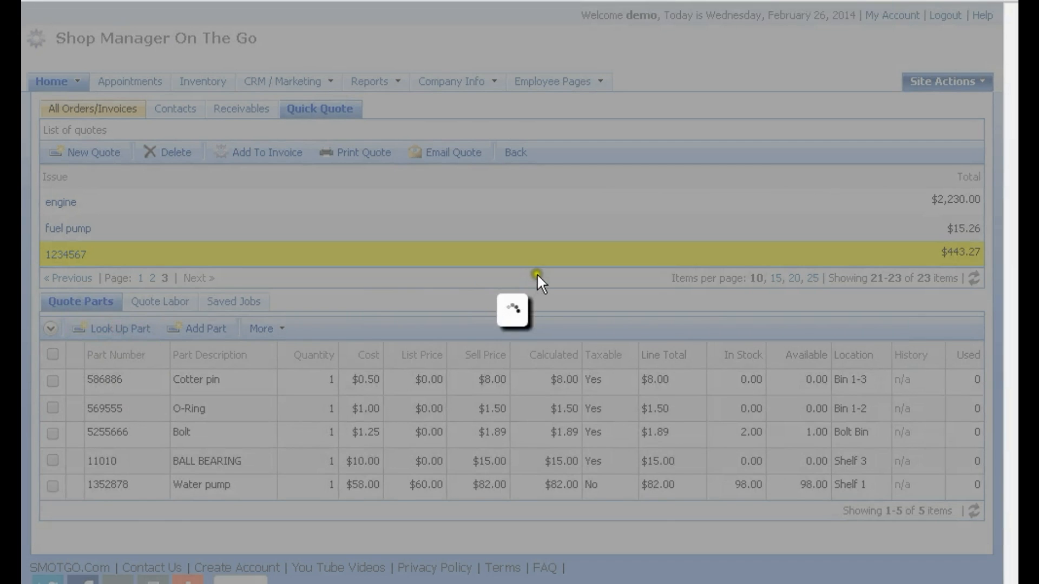
{"action": "left_click", "coordinate": [737, 303]}
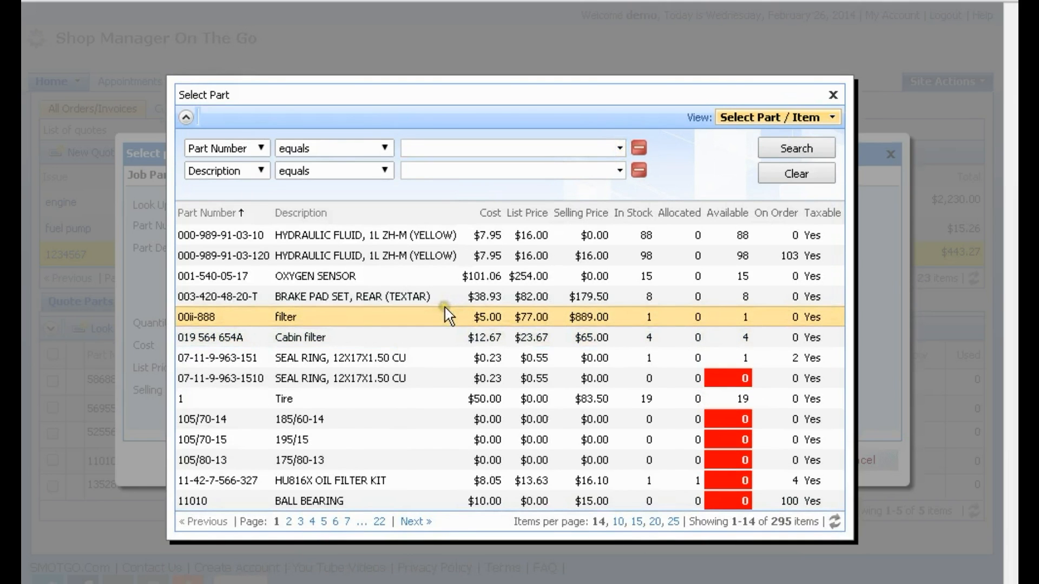
{"action": "left_click", "coordinate": [441, 302]}
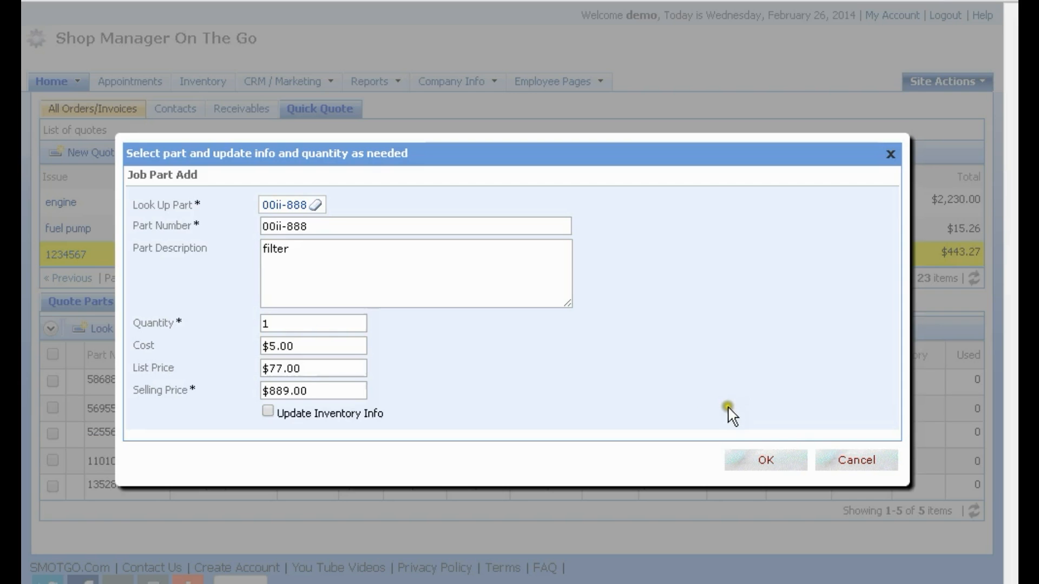
{"action": "left_click", "coordinate": [765, 459]}
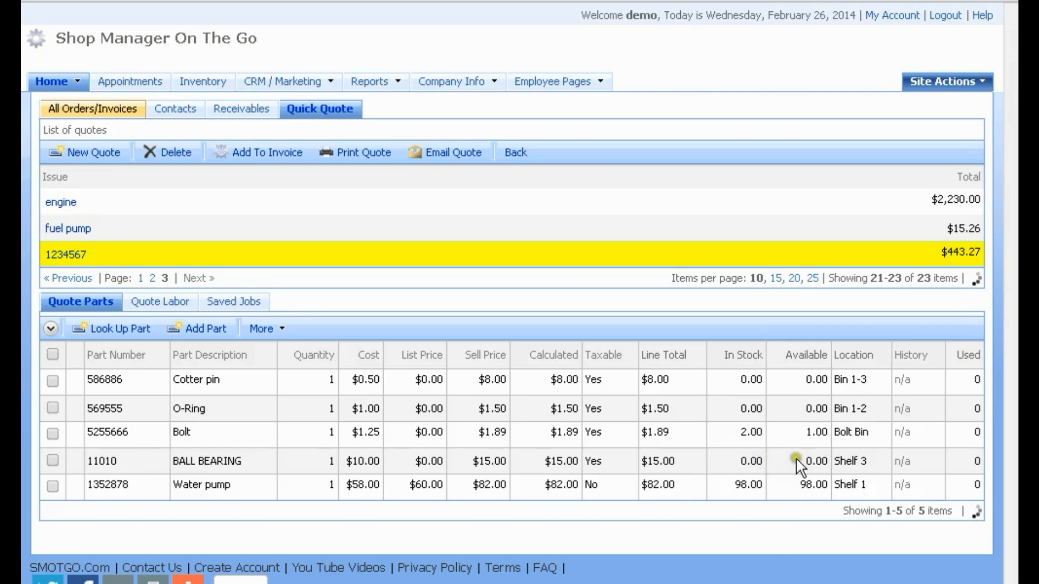
- Open the 2/26/2014 invoice of the 2011 Nissan Quest from the invoice list, and return to the quick quotes
{"action": "left_click", "coordinate": [91, 110]}
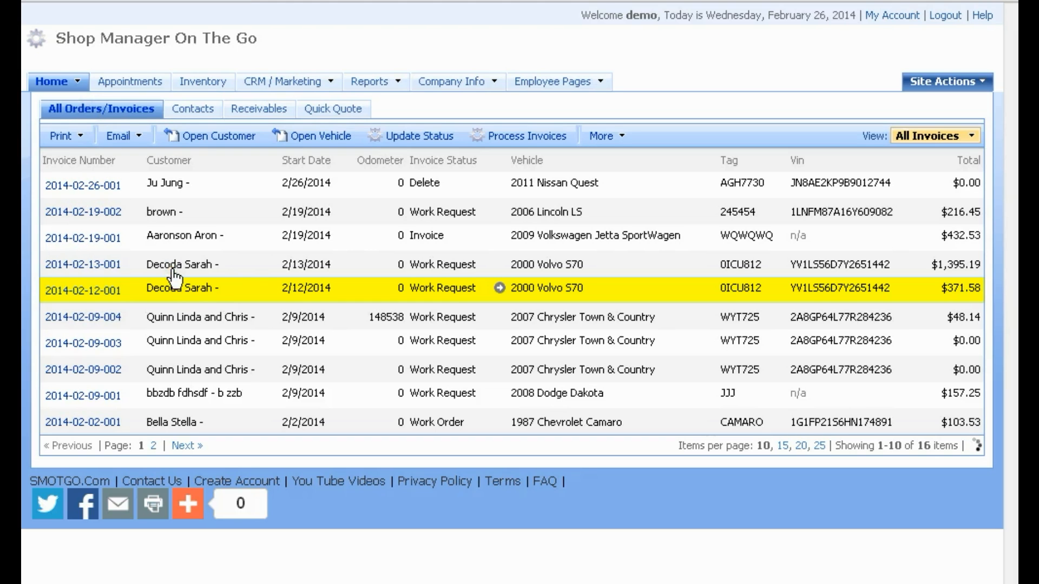
{"action": "left_click", "coordinate": [100, 185]}
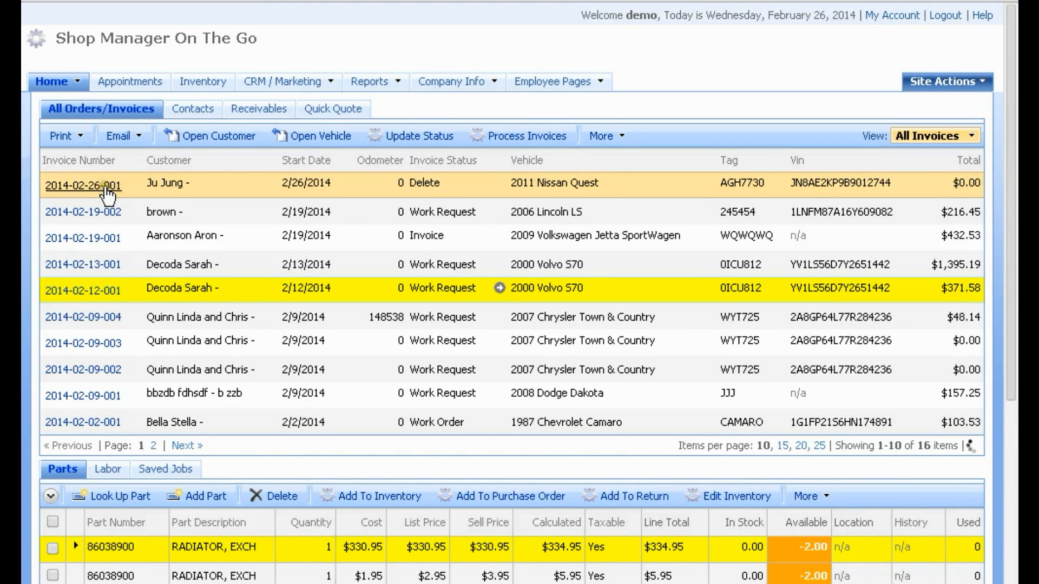
{"action": "left_click", "coordinate": [83, 185]}
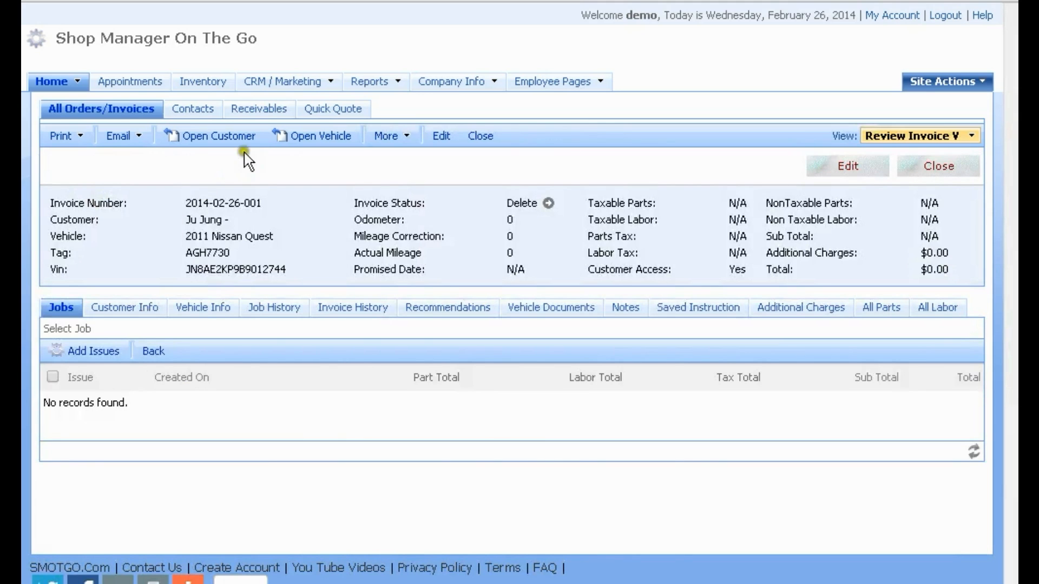
{"action": "left_click", "coordinate": [327, 110]}
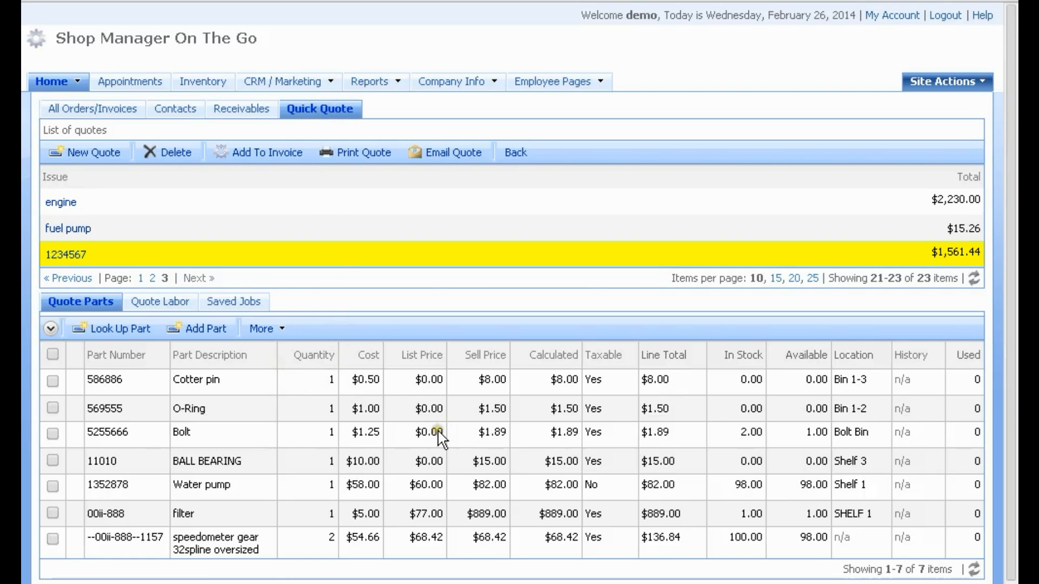
- Review the open invoice of the 2011 Nissan Quest and close it to return to the list of all invoices
{"action": "left_click", "coordinate": [80, 109]}
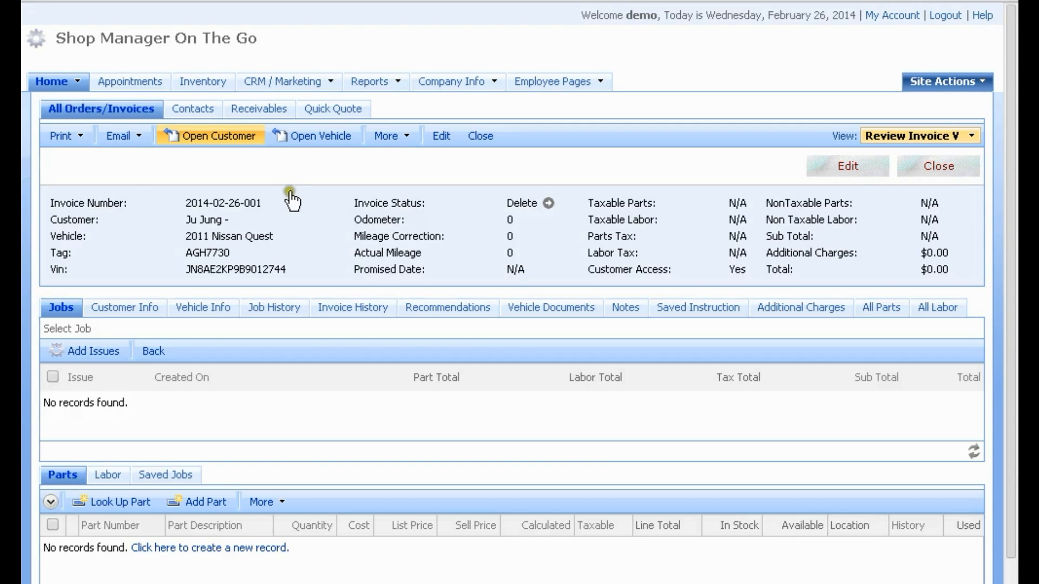
{"action": "scroll", "coordinate": [293, 463], "scroll_direction": "down", "scroll_amount": 2}
{"action": "scroll", "coordinate": [300, 464], "scroll_direction": "up", "scroll_amount": 2}
{"action": "left_click", "coordinate": [927, 162]}
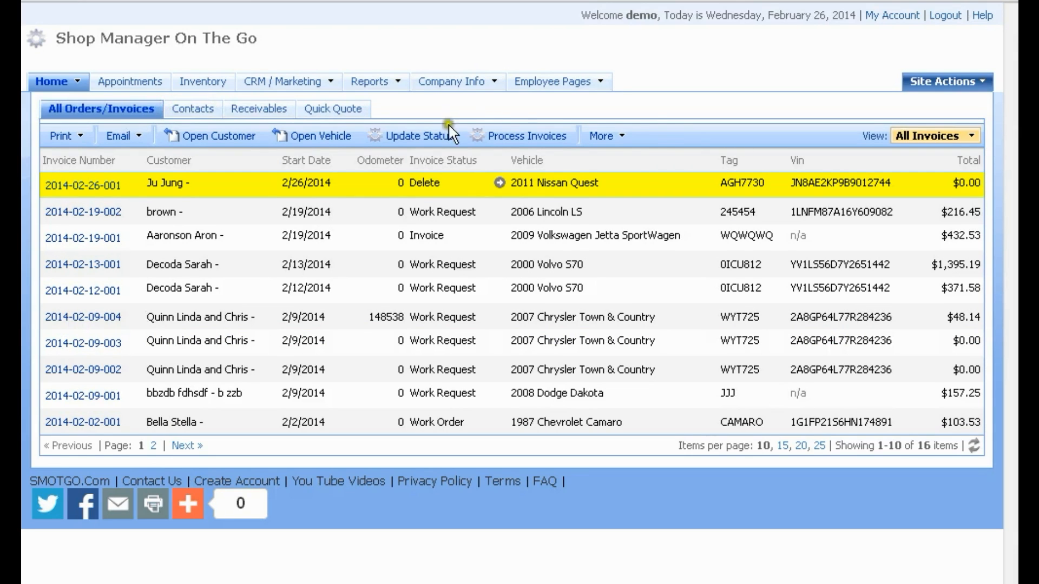
- Filter the invoice list by Work Requests, Estimates and Work Orders, one after another
{"action": "left_click", "coordinate": [974, 138]}
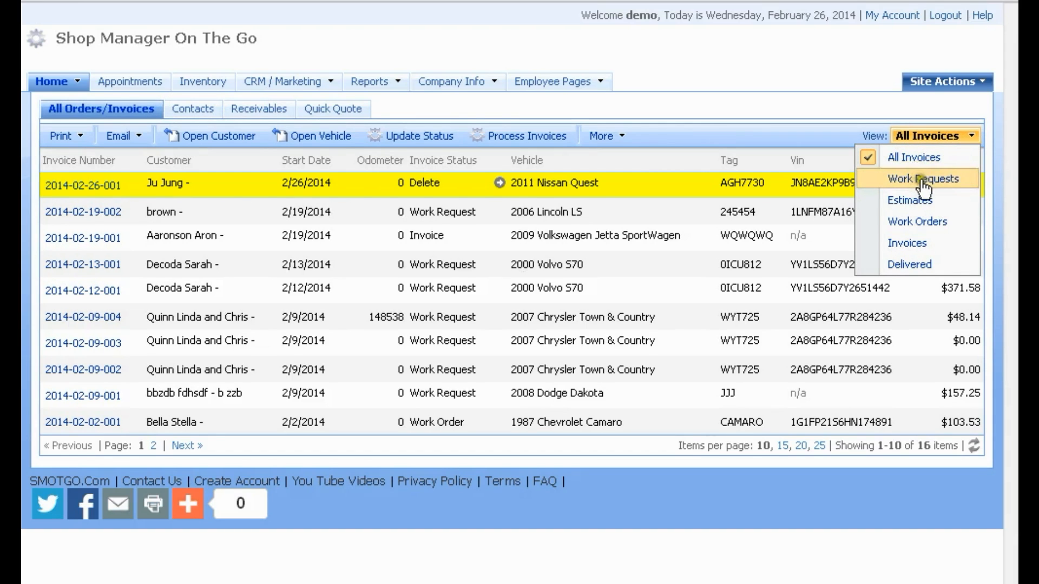
{"action": "left_click", "coordinate": [945, 183]}
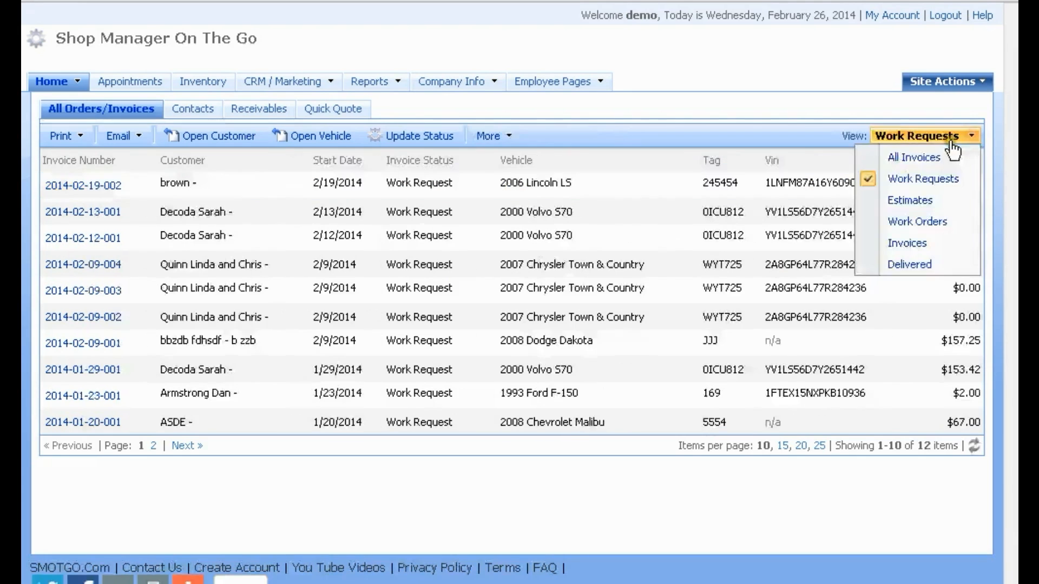
{"action": "left_click", "coordinate": [912, 201]}
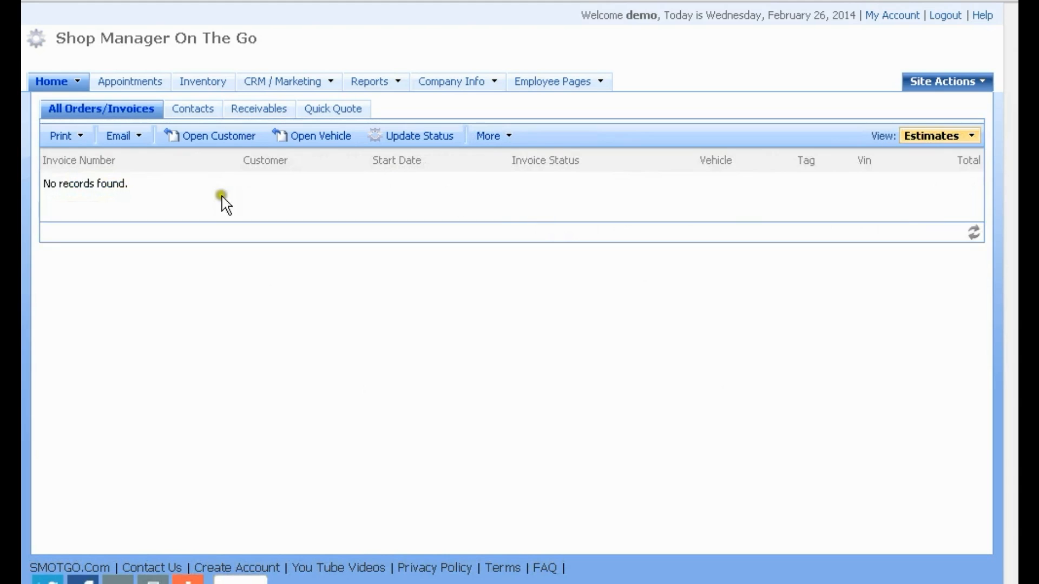
{"action": "left_click", "coordinate": [972, 137]}
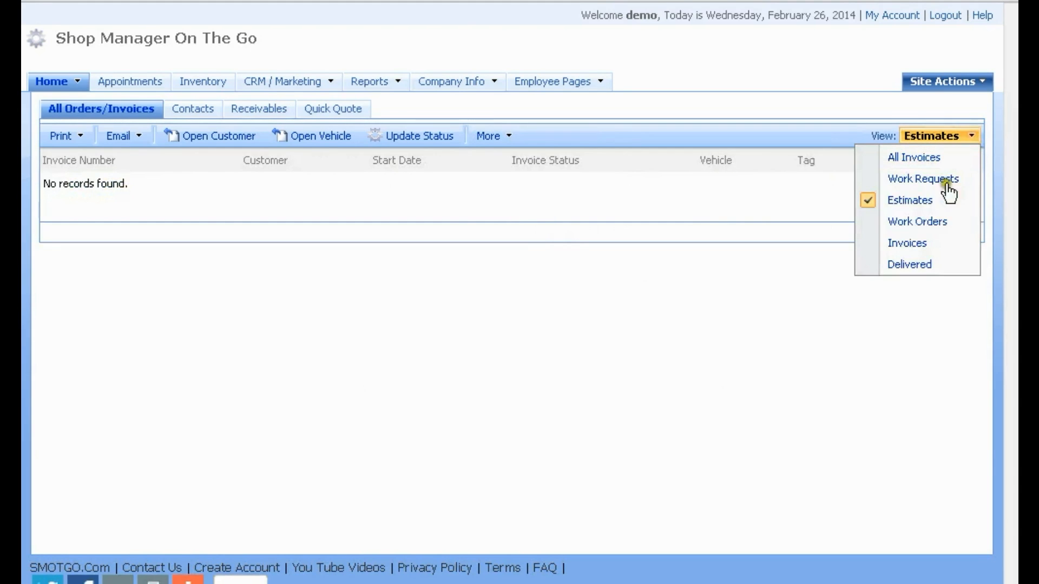
{"action": "left_click", "coordinate": [932, 222]}
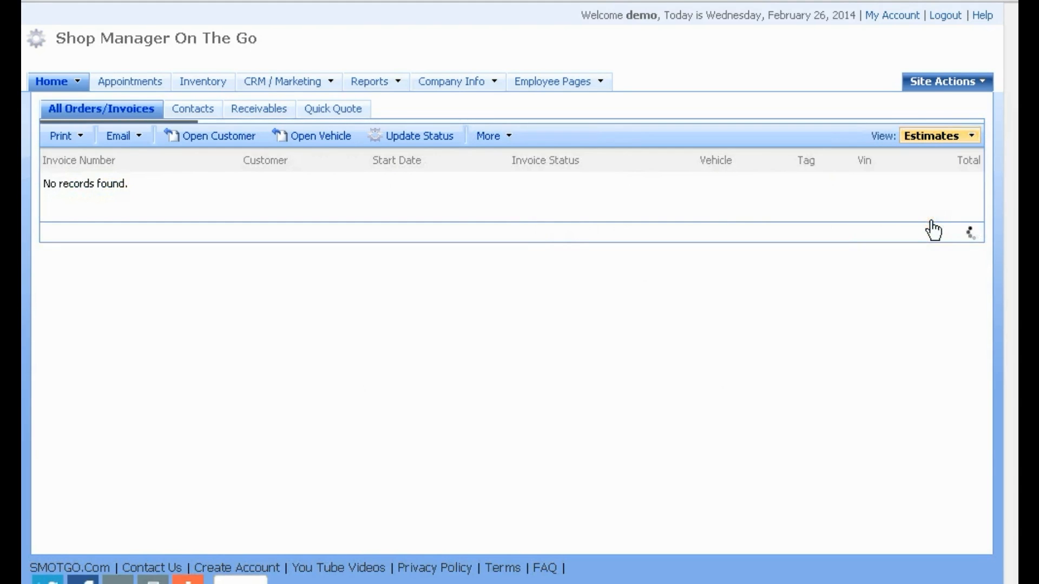